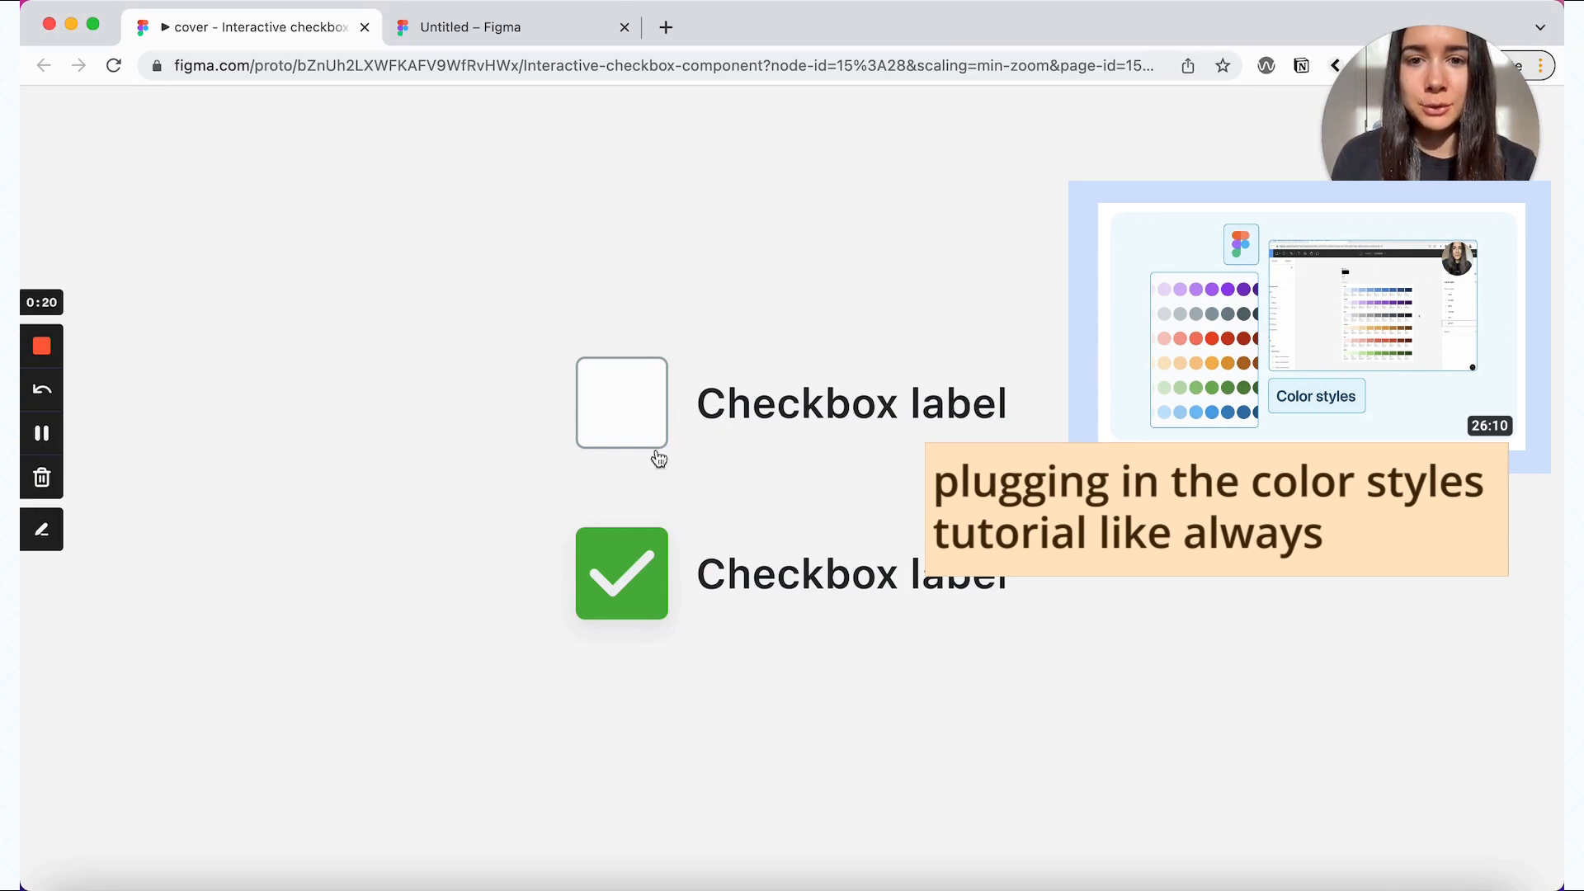
- Toggle the lower checkbox in the prototype to preview its interactive states
click(624, 552)
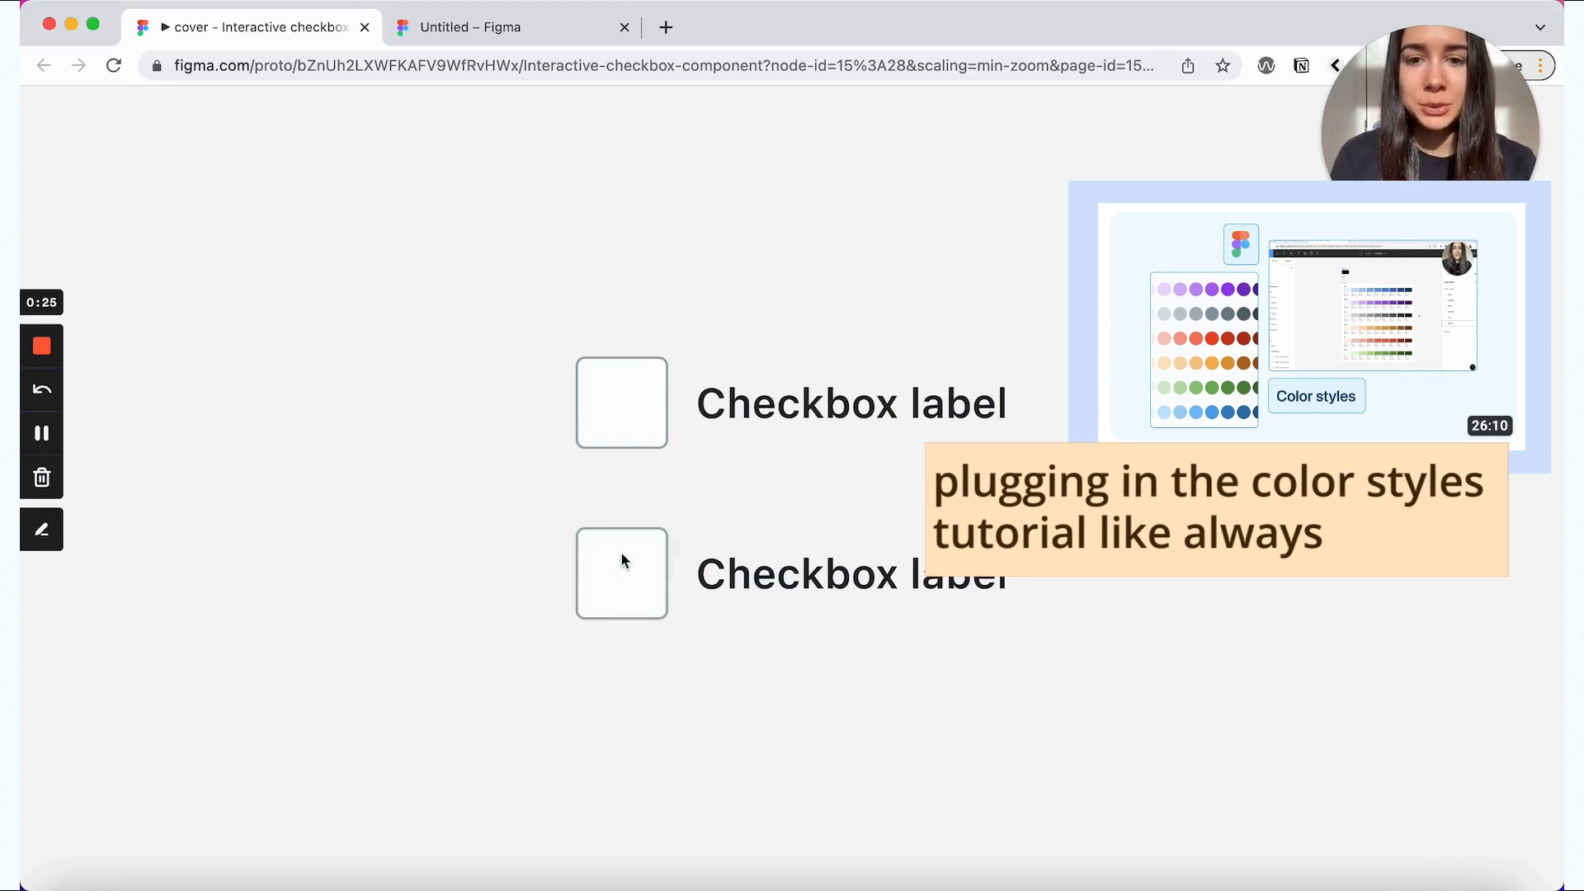
click(629, 574)
- Switch to the Untitled design file and expand the gray and green color style groups to view their shades
click(459, 29)
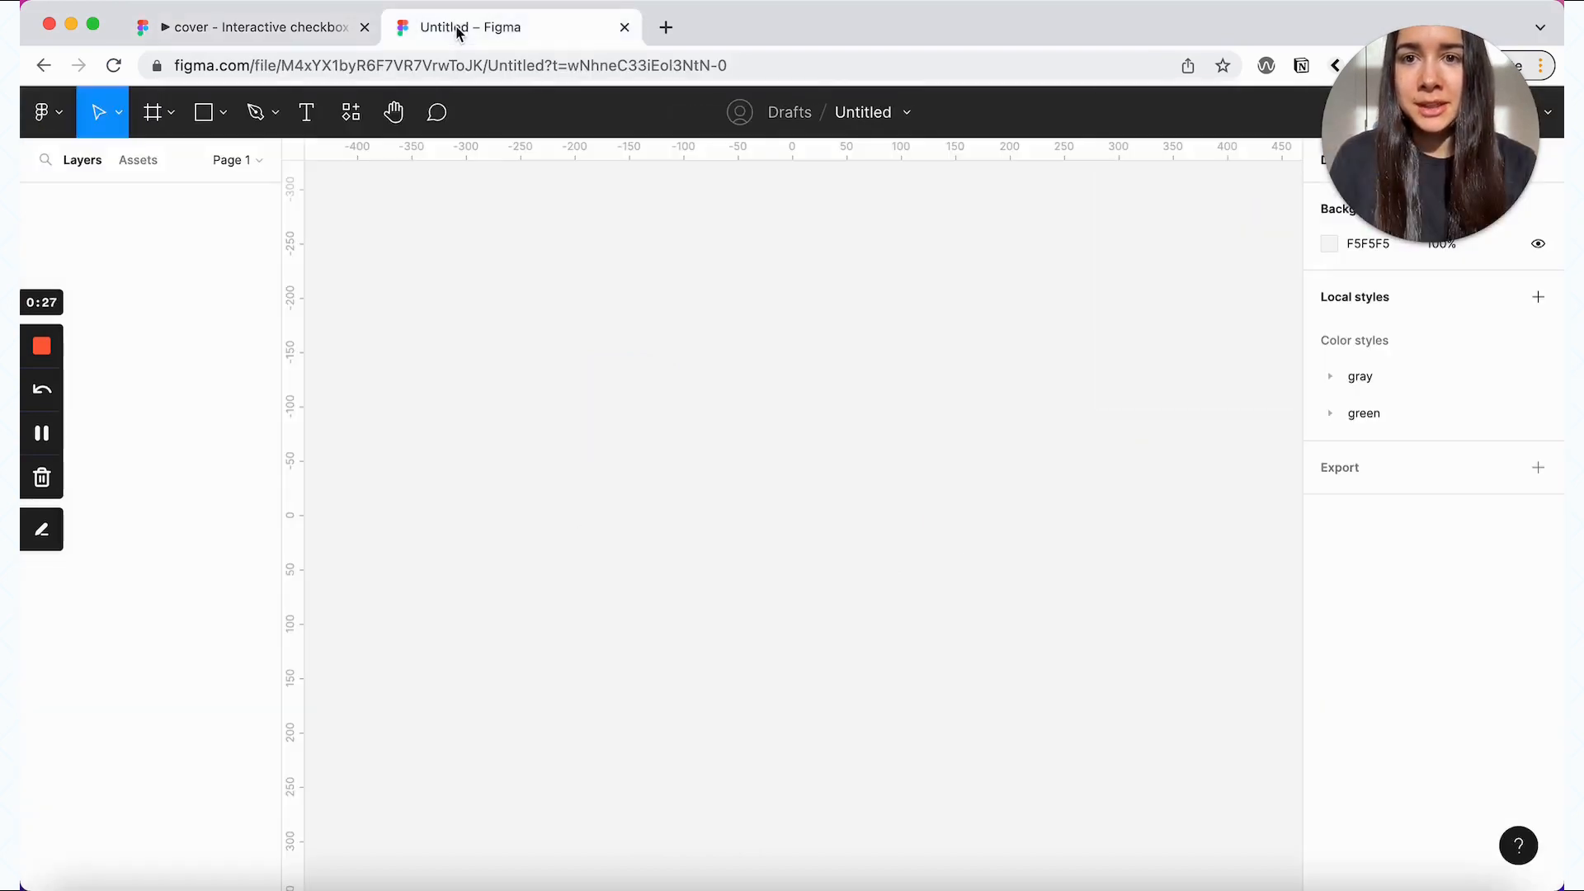
click(1329, 378)
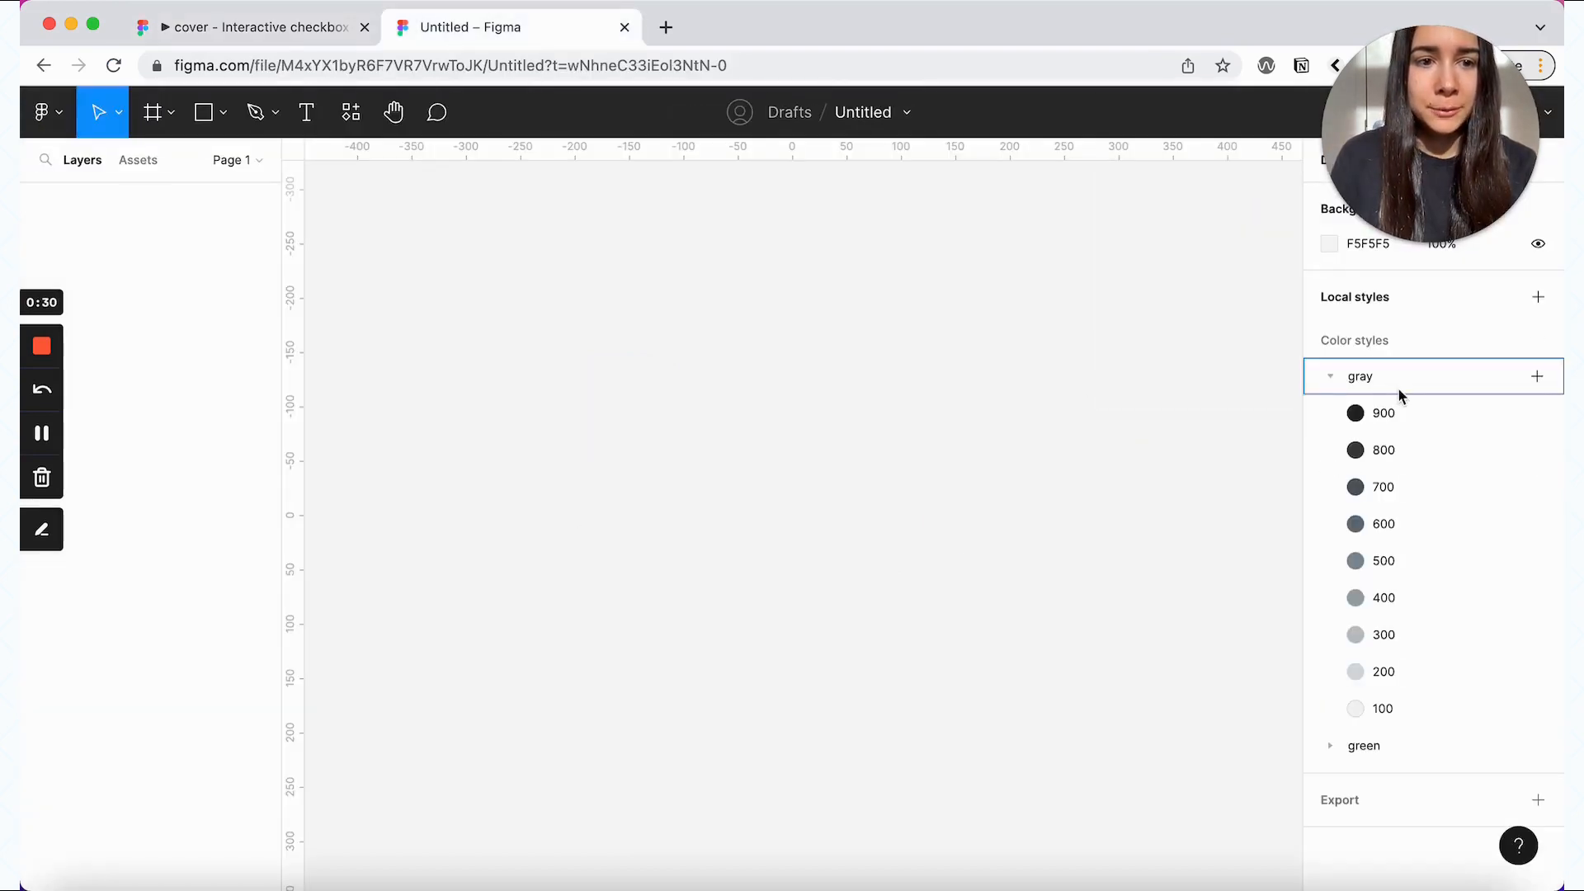
click(1329, 750)
scroll(1329, 751, down, 4)
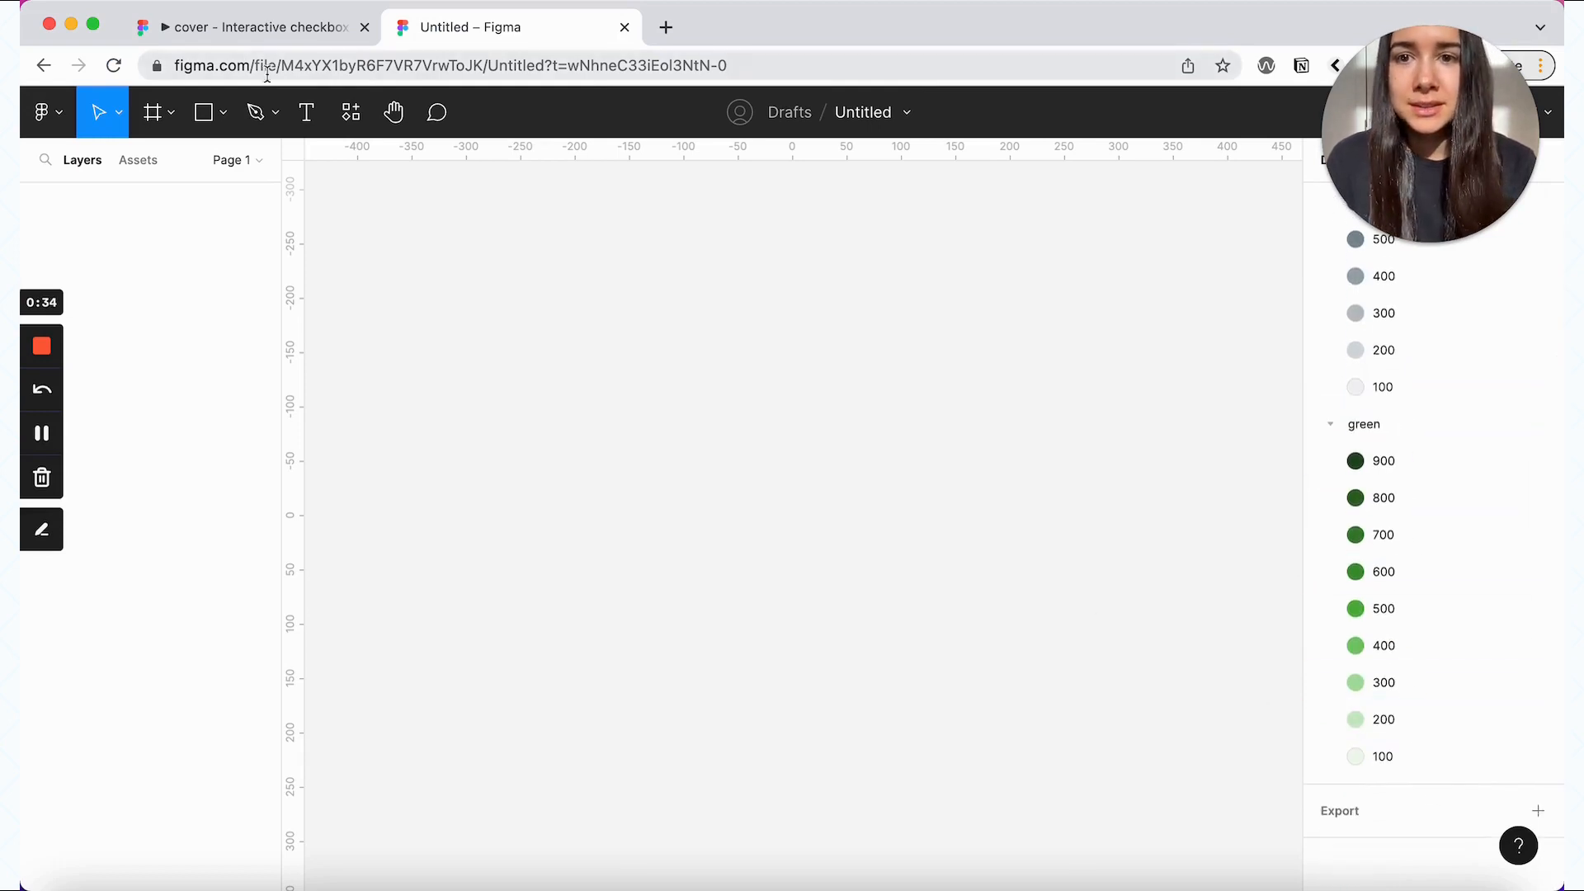
- Add a text layer reading "Checkbox label" to the empty canvas
click(306, 111)
click(712, 386)
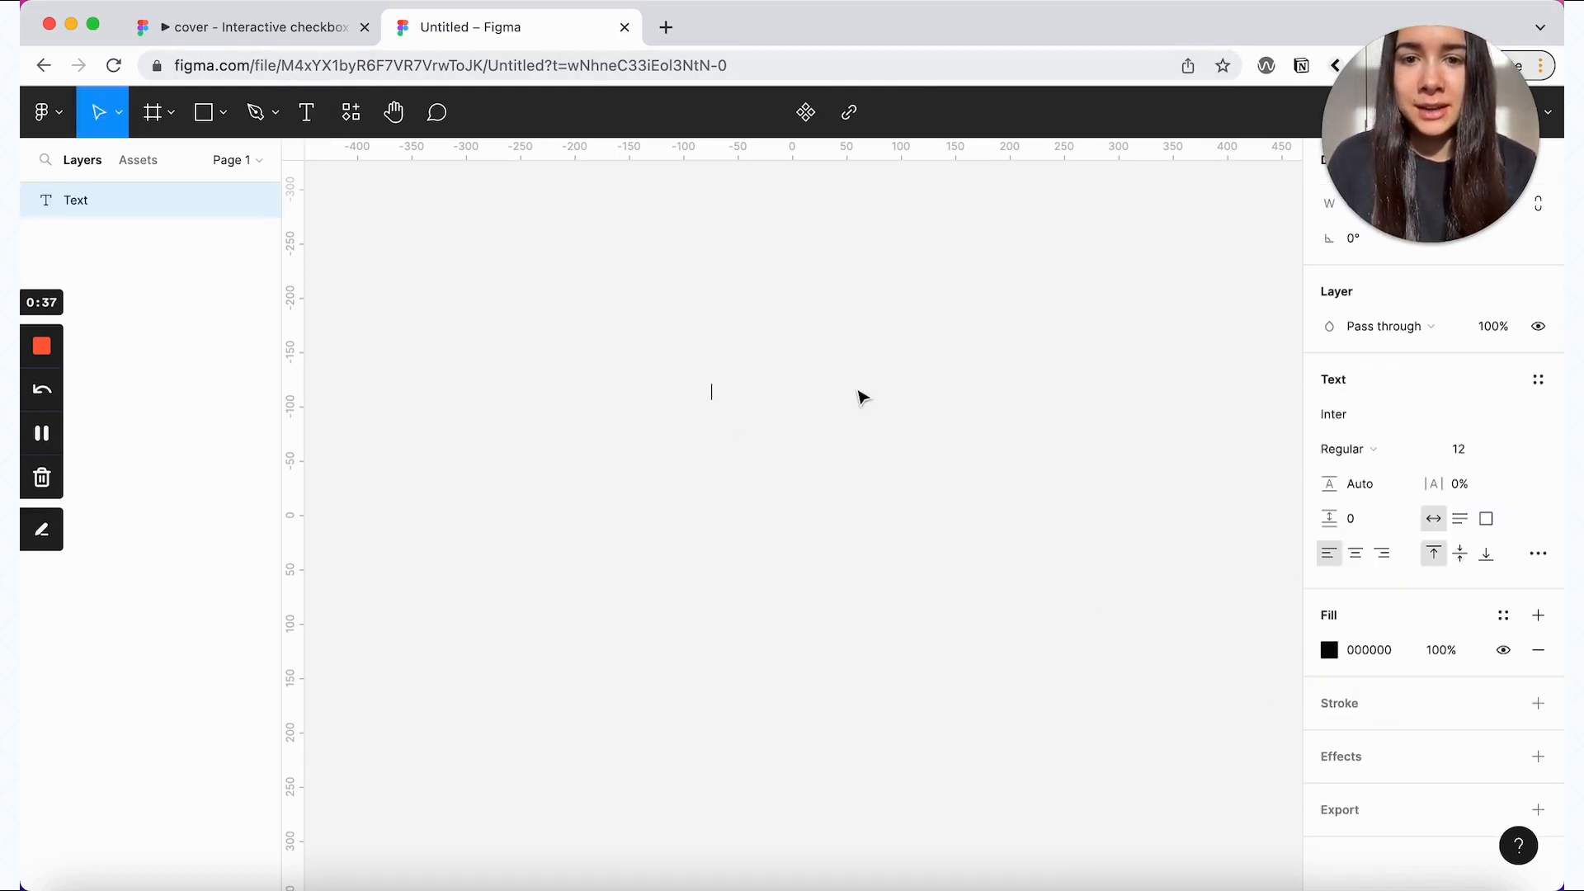
text(Ch)
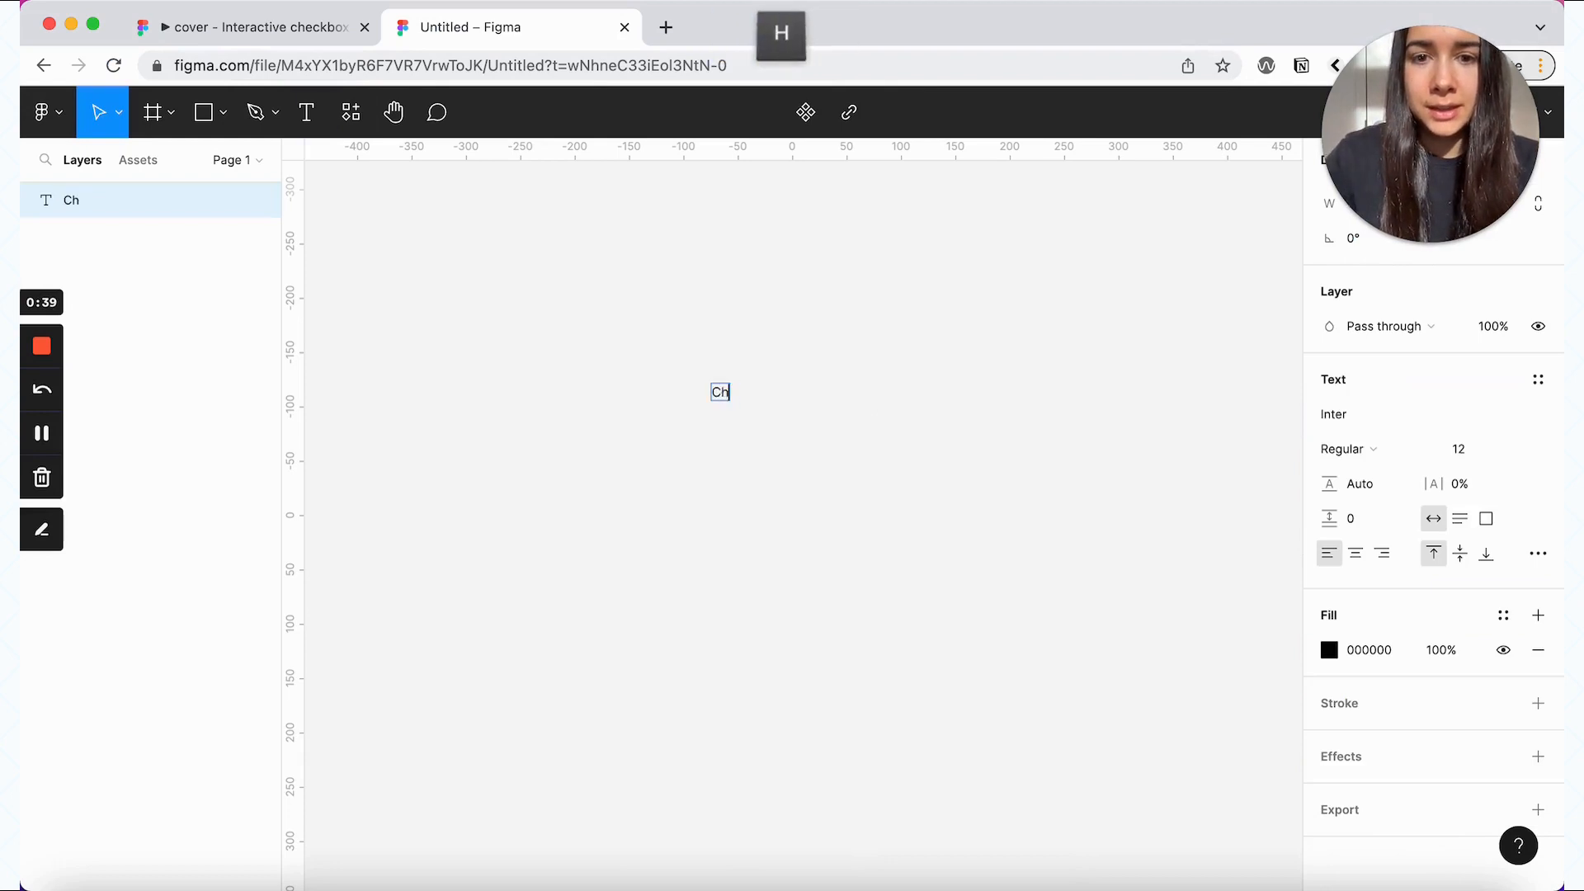
text(eckbox label)
key(Escape)
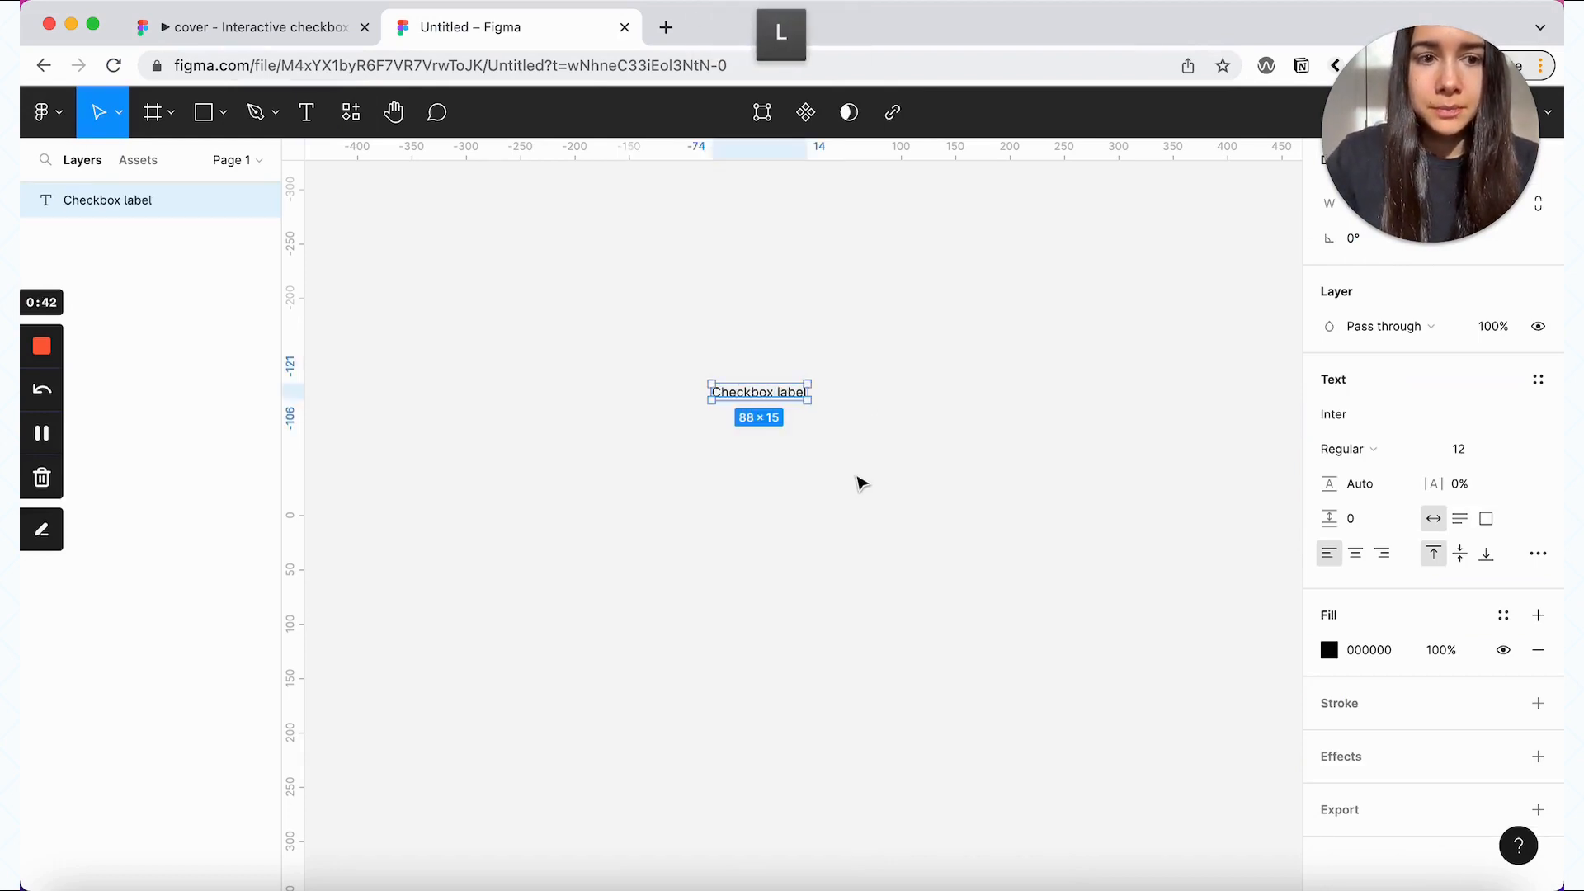
- Format the label text at size 18 in Medium weight with the gray/900 color style
key(super+equal)
click(1457, 449)
text(18)
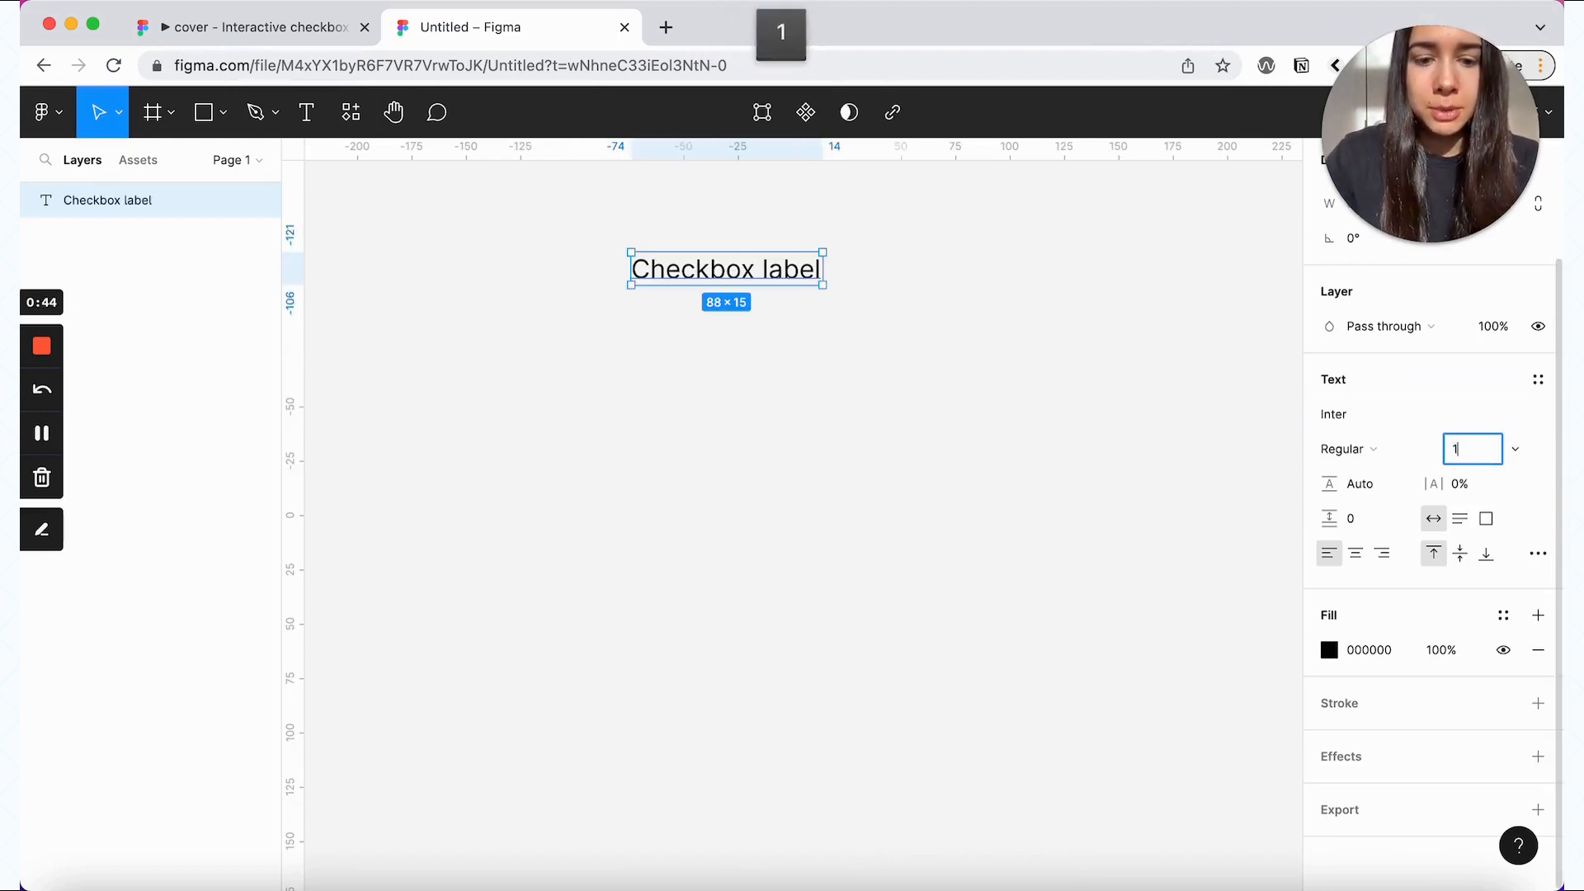
key(Return)
click(1415, 452)
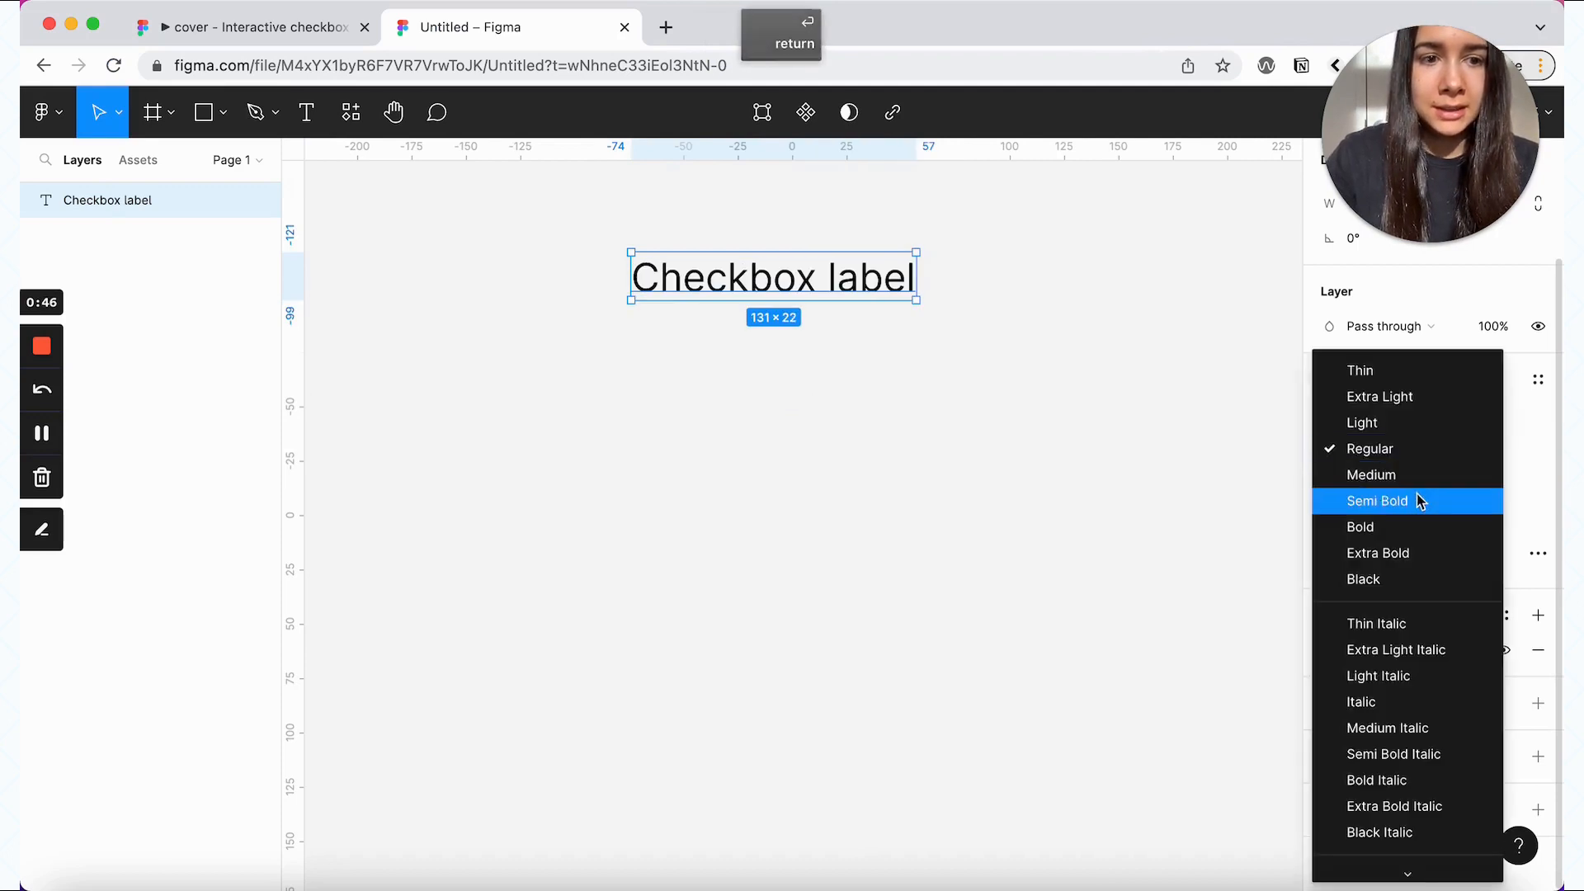
click(1414, 478)
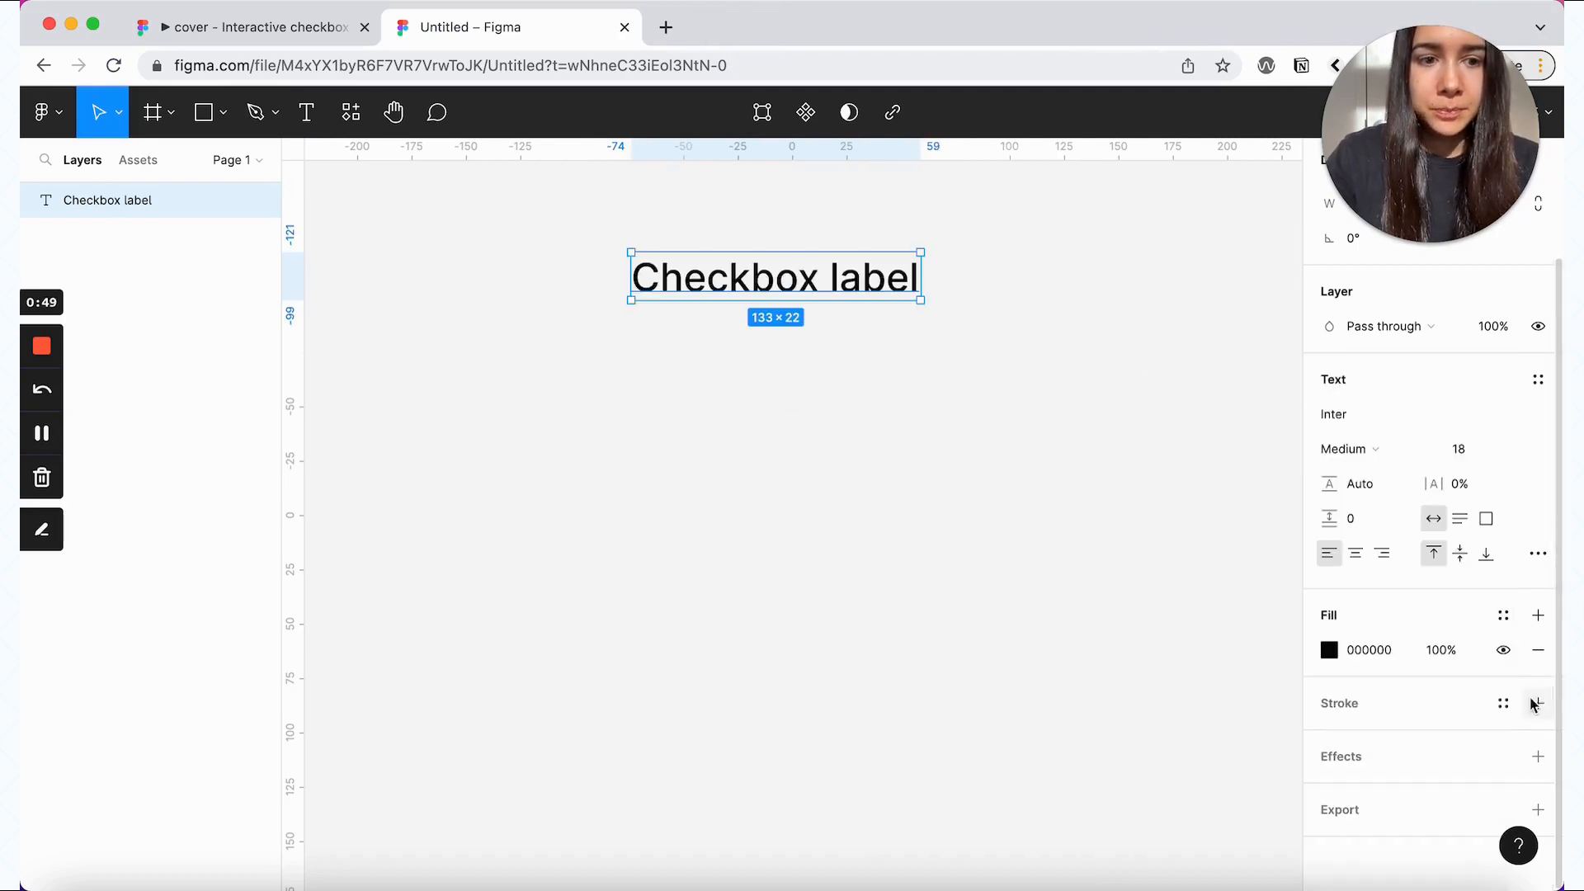
click(1503, 615)
click(1346, 723)
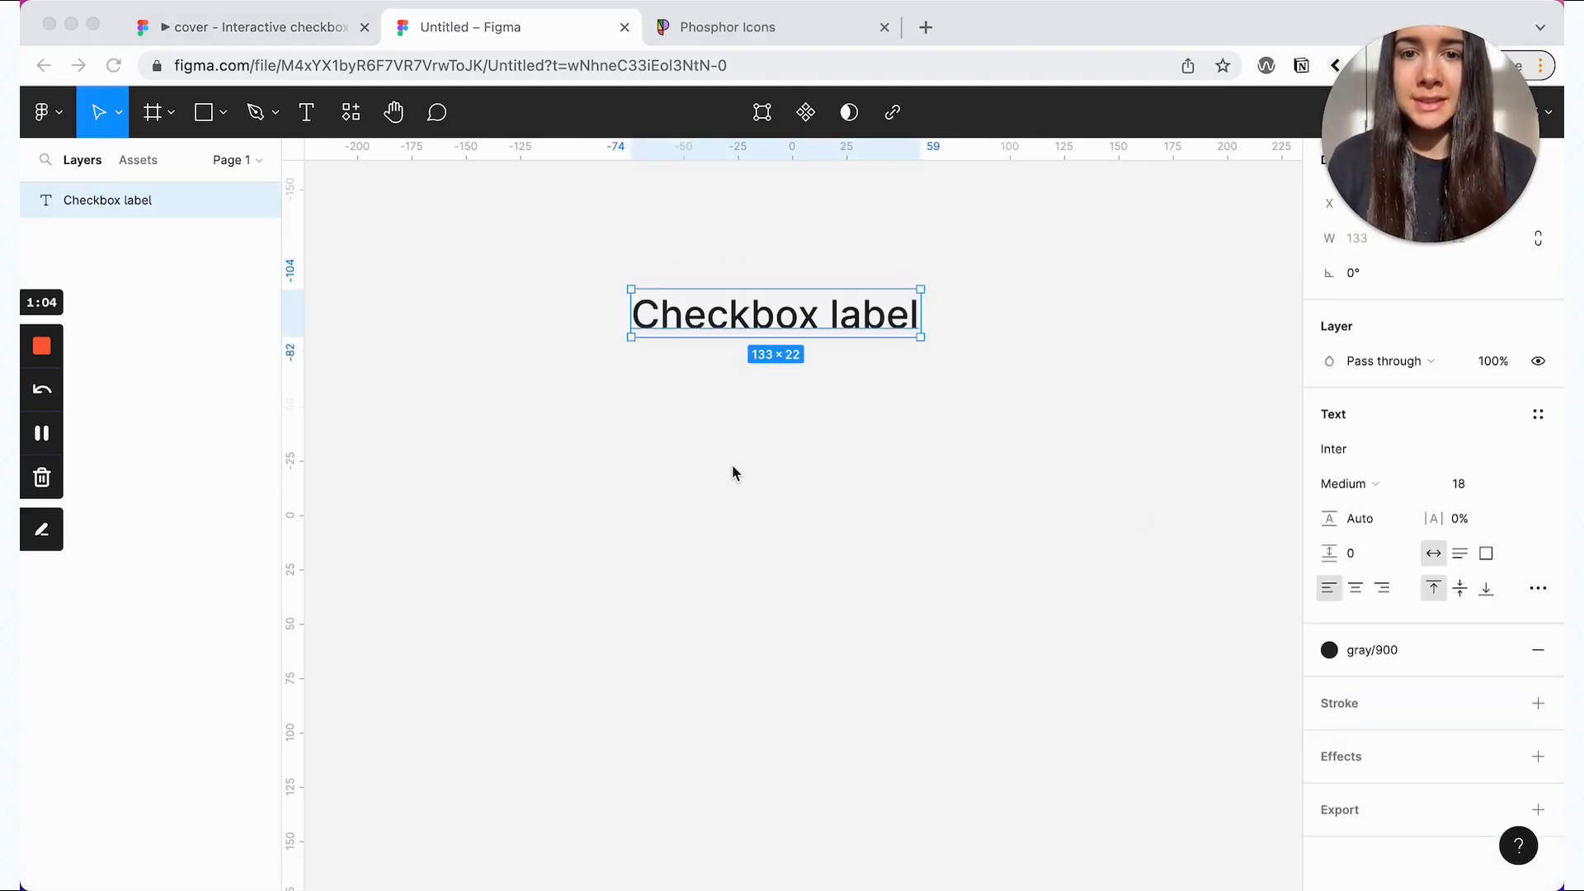
- Switch to the Phosphor Icons site, search for "check" and open the plain check icon
click(771, 29)
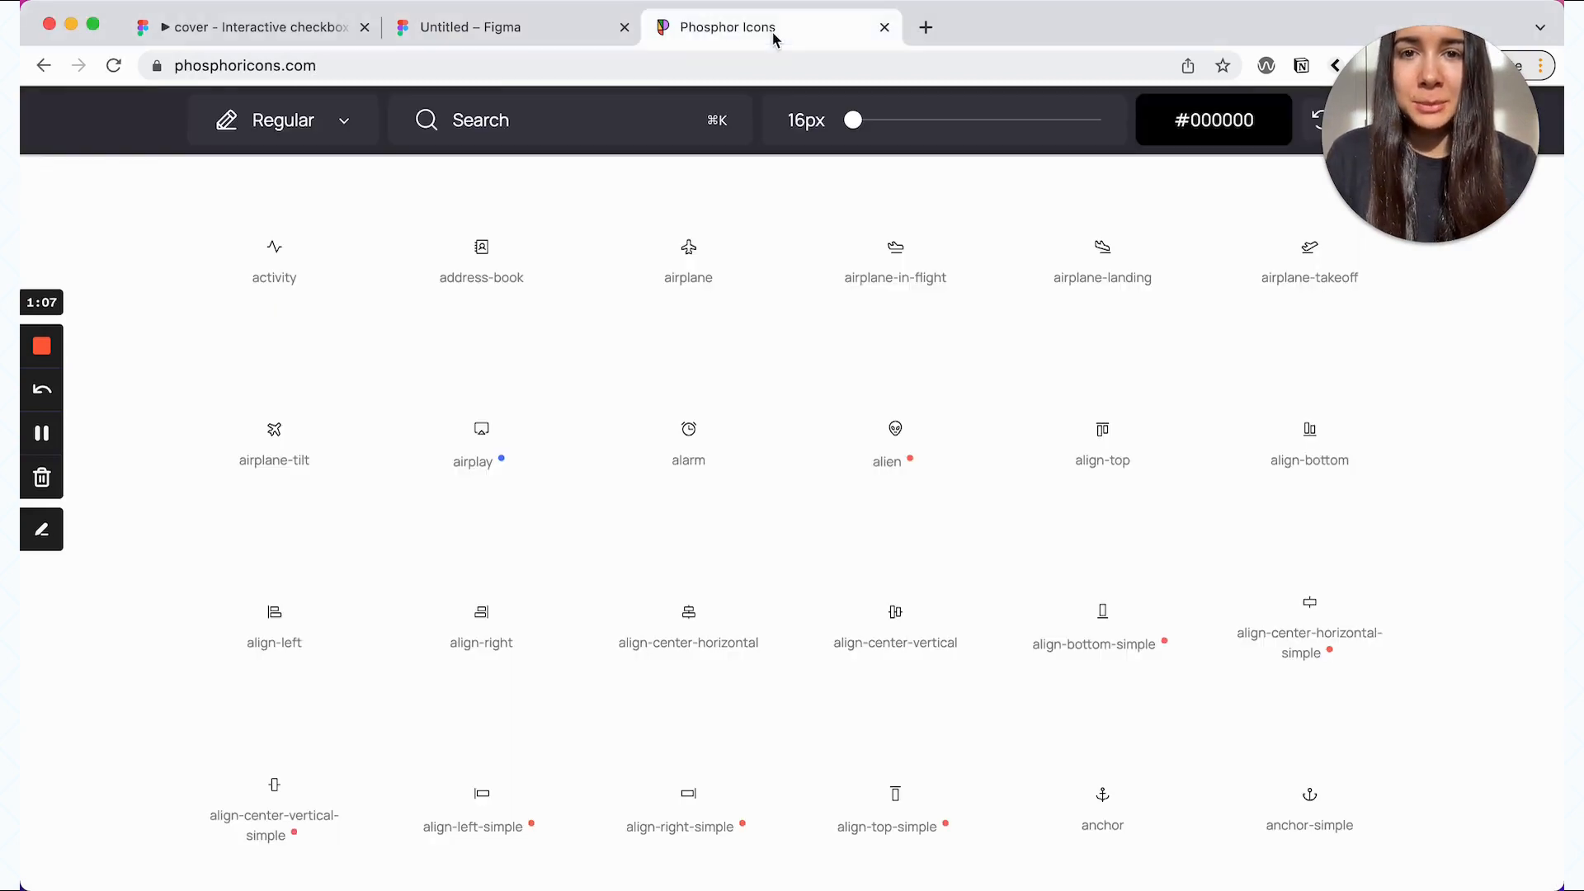
click(555, 125)
text(check)
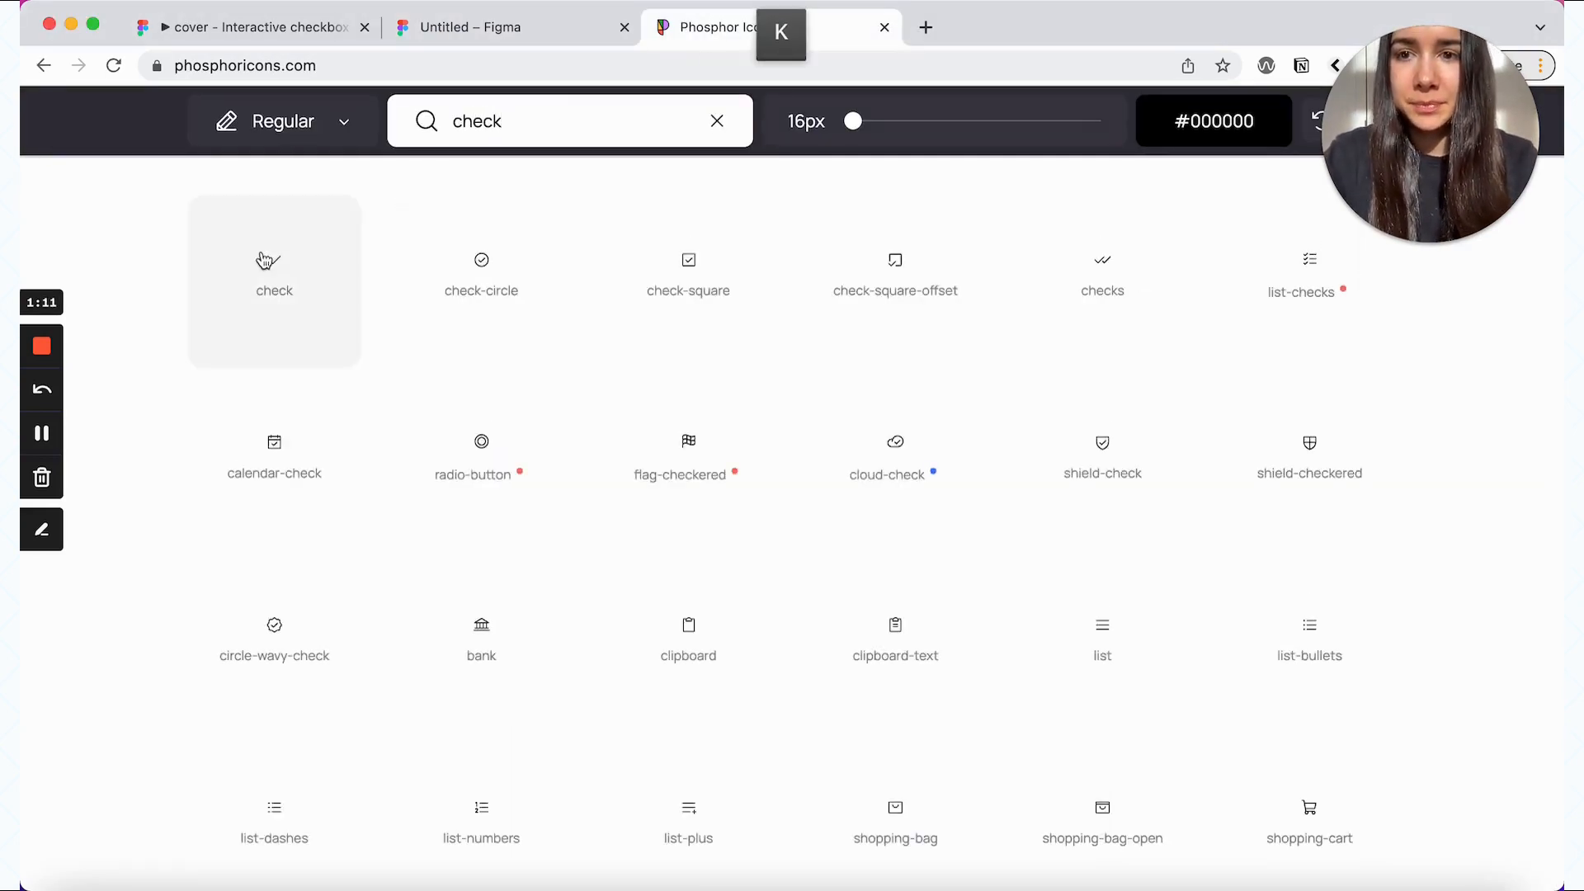
click(276, 259)
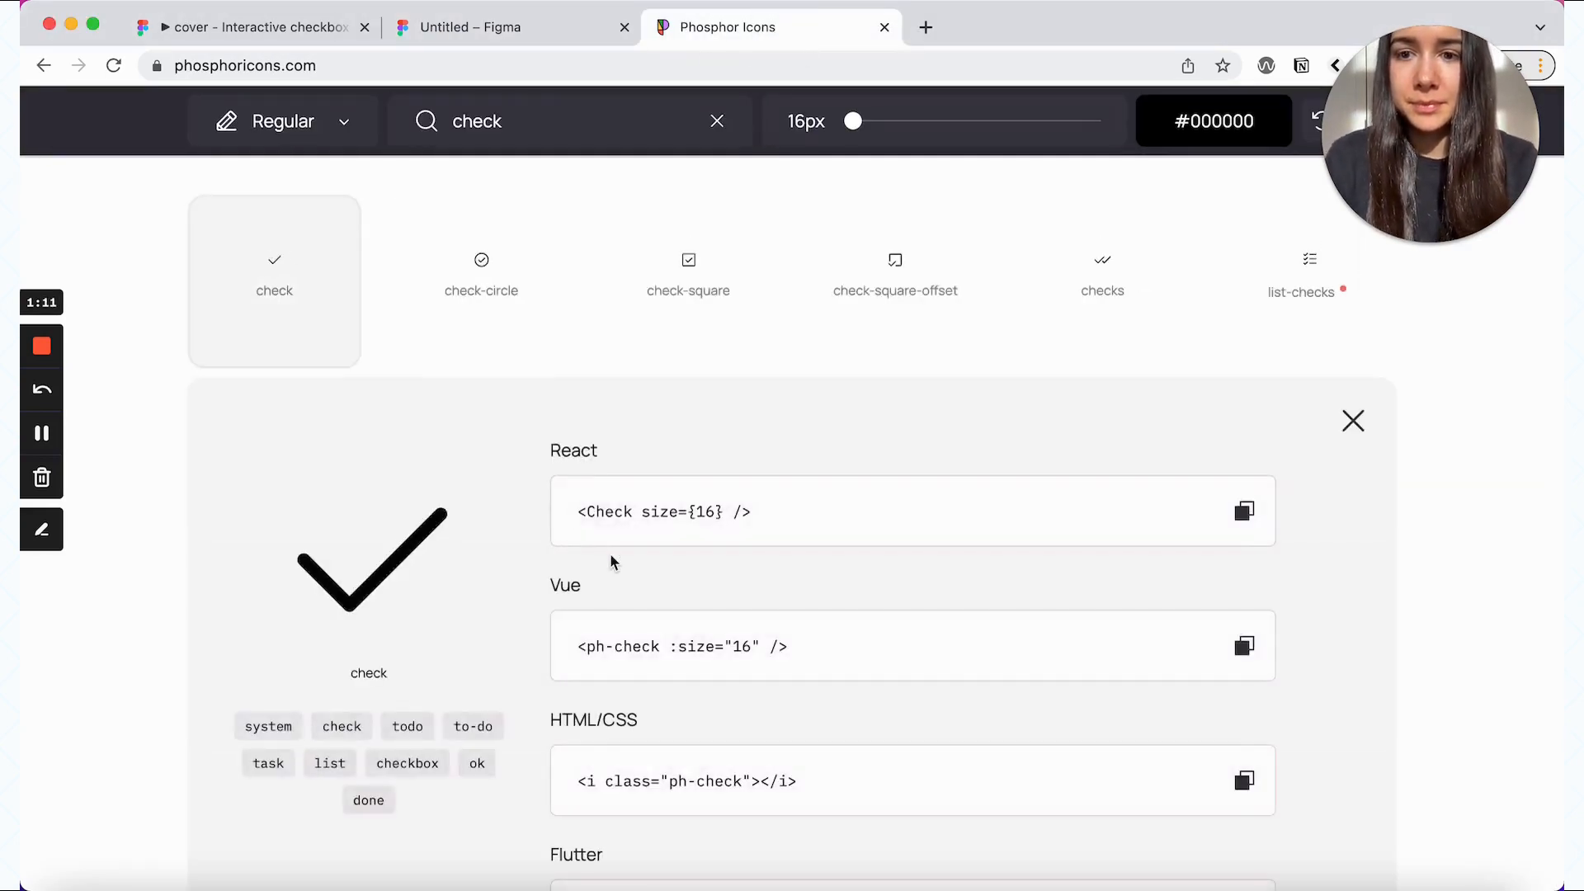
- Change the icon weight to Bold and copy the check icon as SVG
click(282, 122)
click(298, 328)
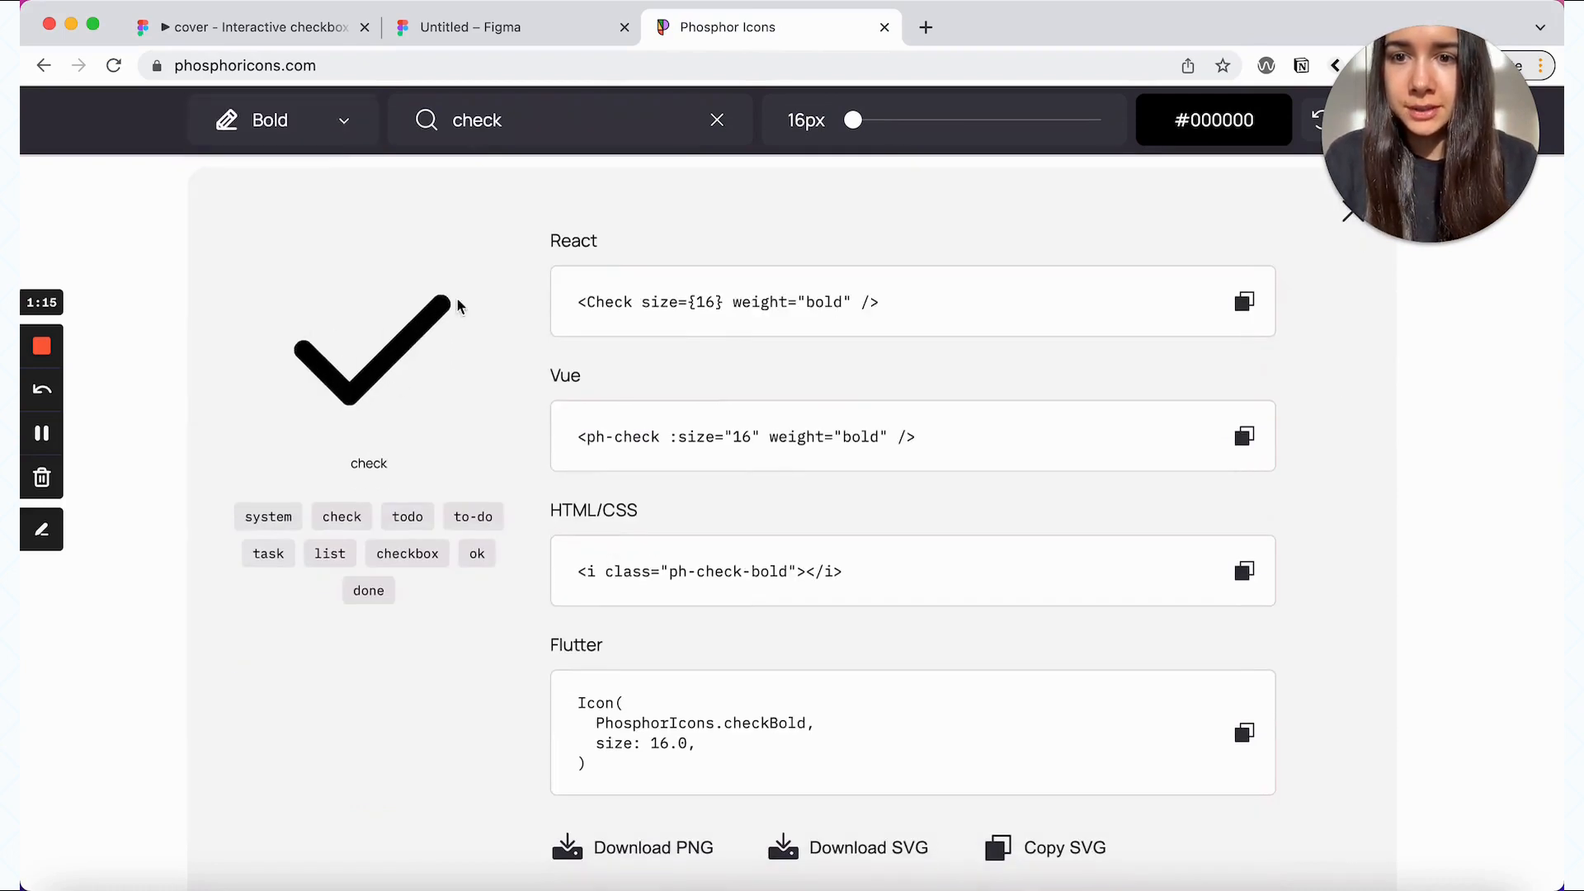
scroll(441, 453, down, 3)
click(1064, 739)
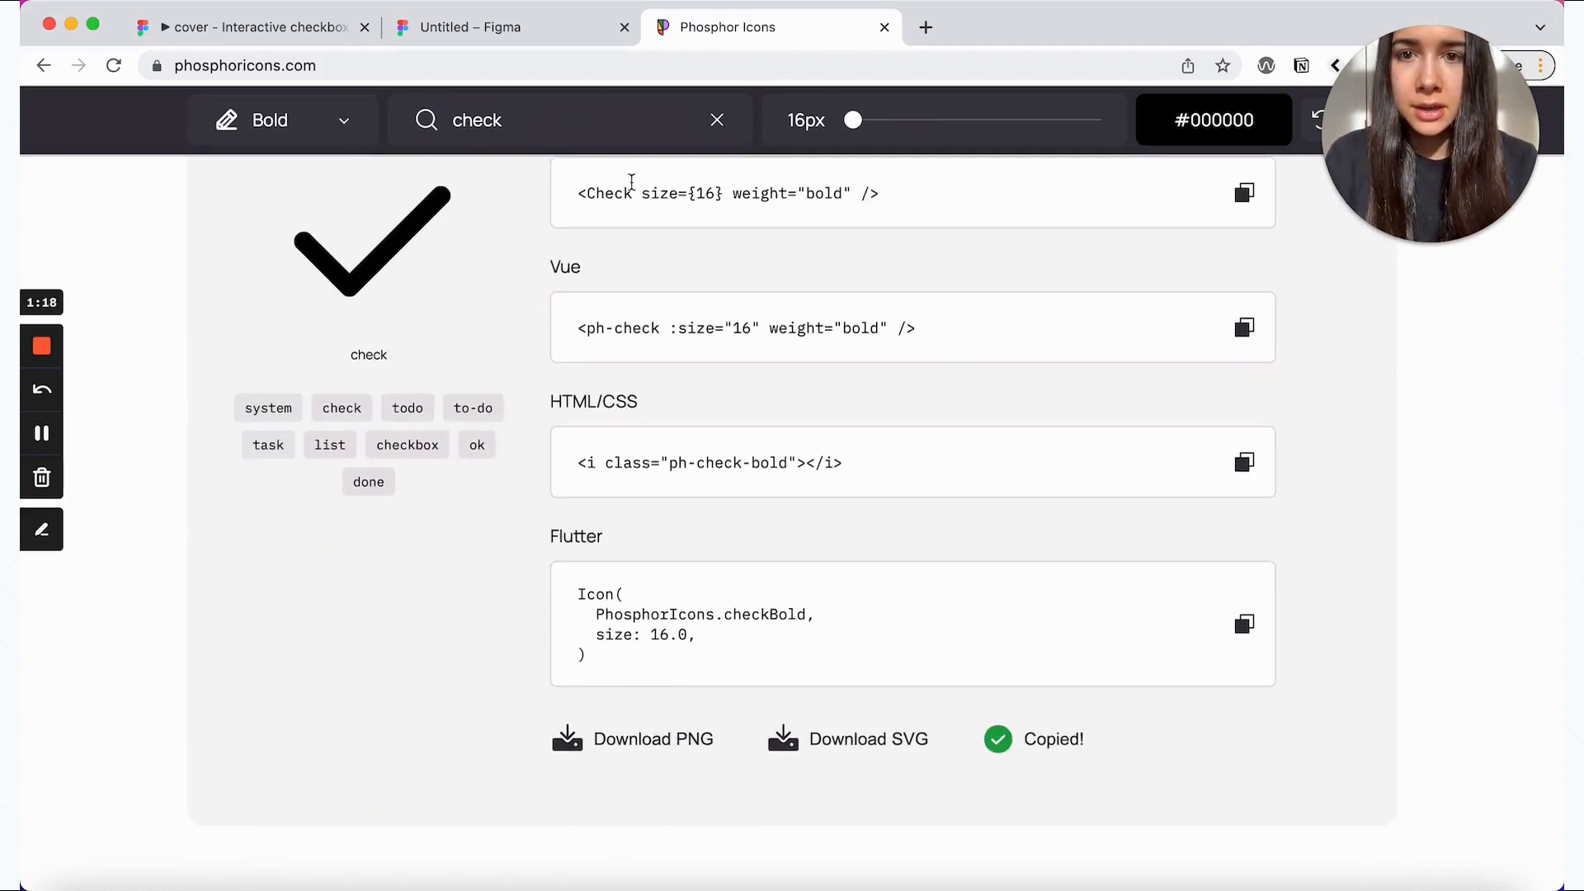
- Return to the Untitled design file and paste the check icon onto the canvas
click(563, 40)
click(712, 574)
key(super+v)
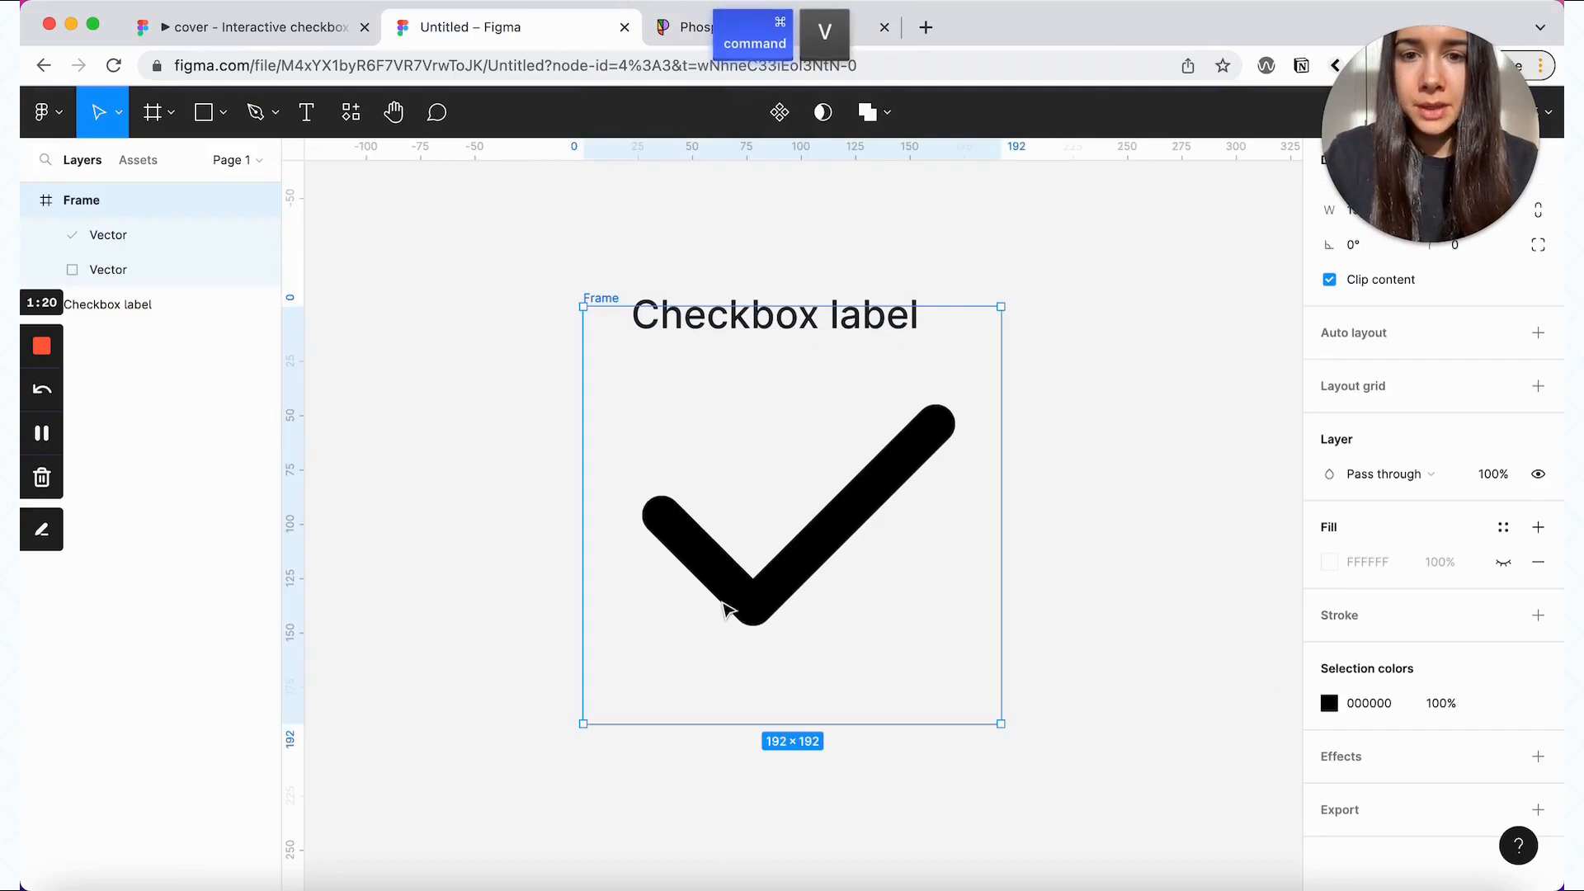
- Move the checkmark vector out of its pasted frame and delete the leftover frame
click(763, 578)
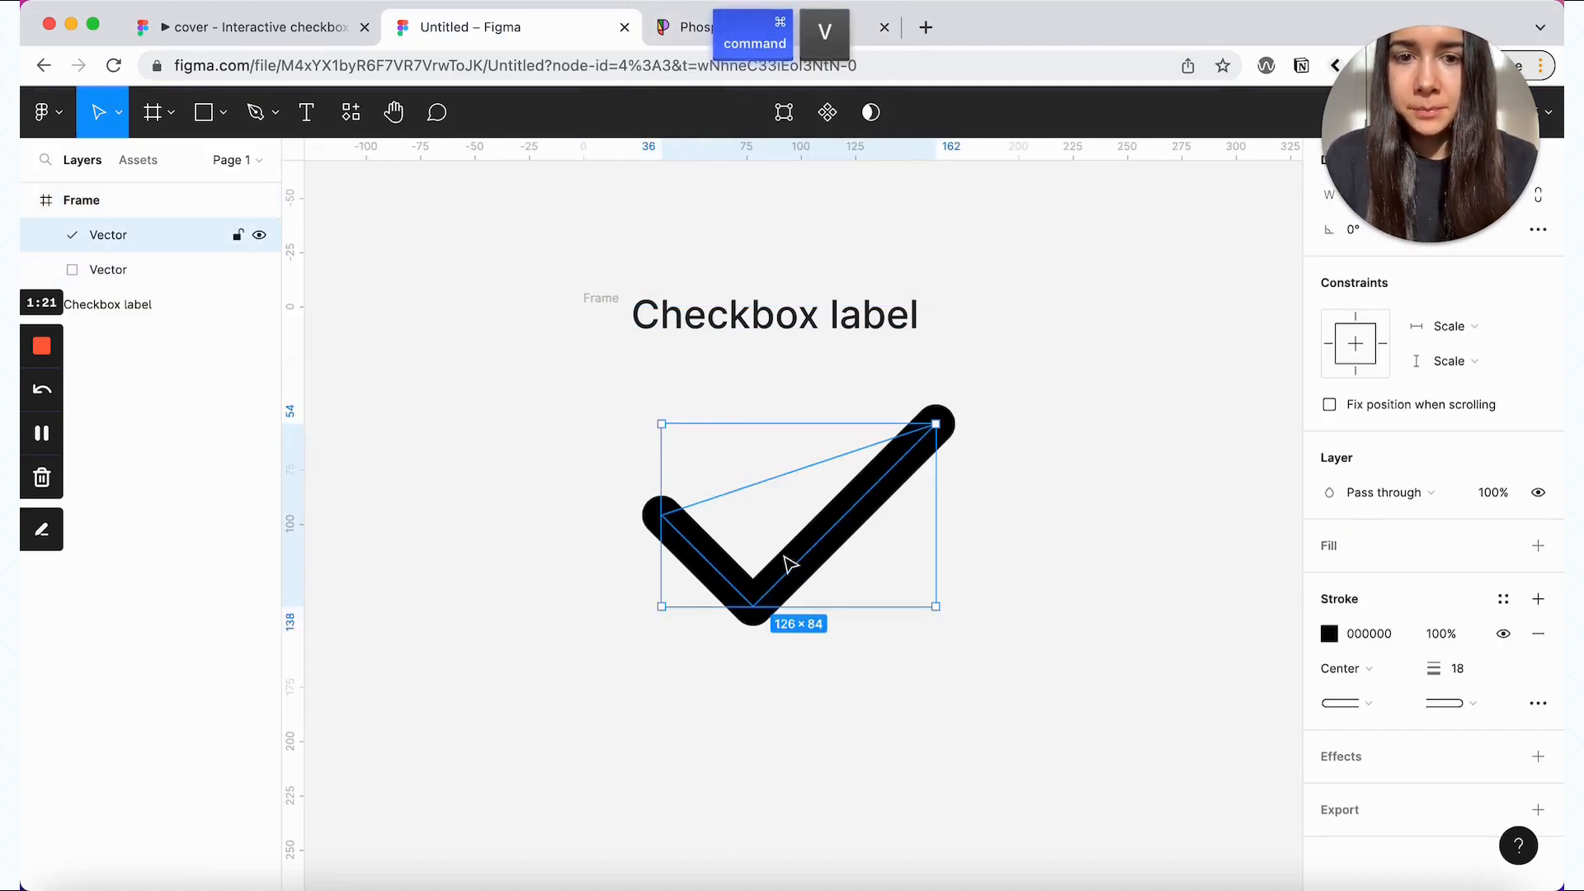
drag(120, 244, 104, 183)
click(117, 234)
key(BackSpace)
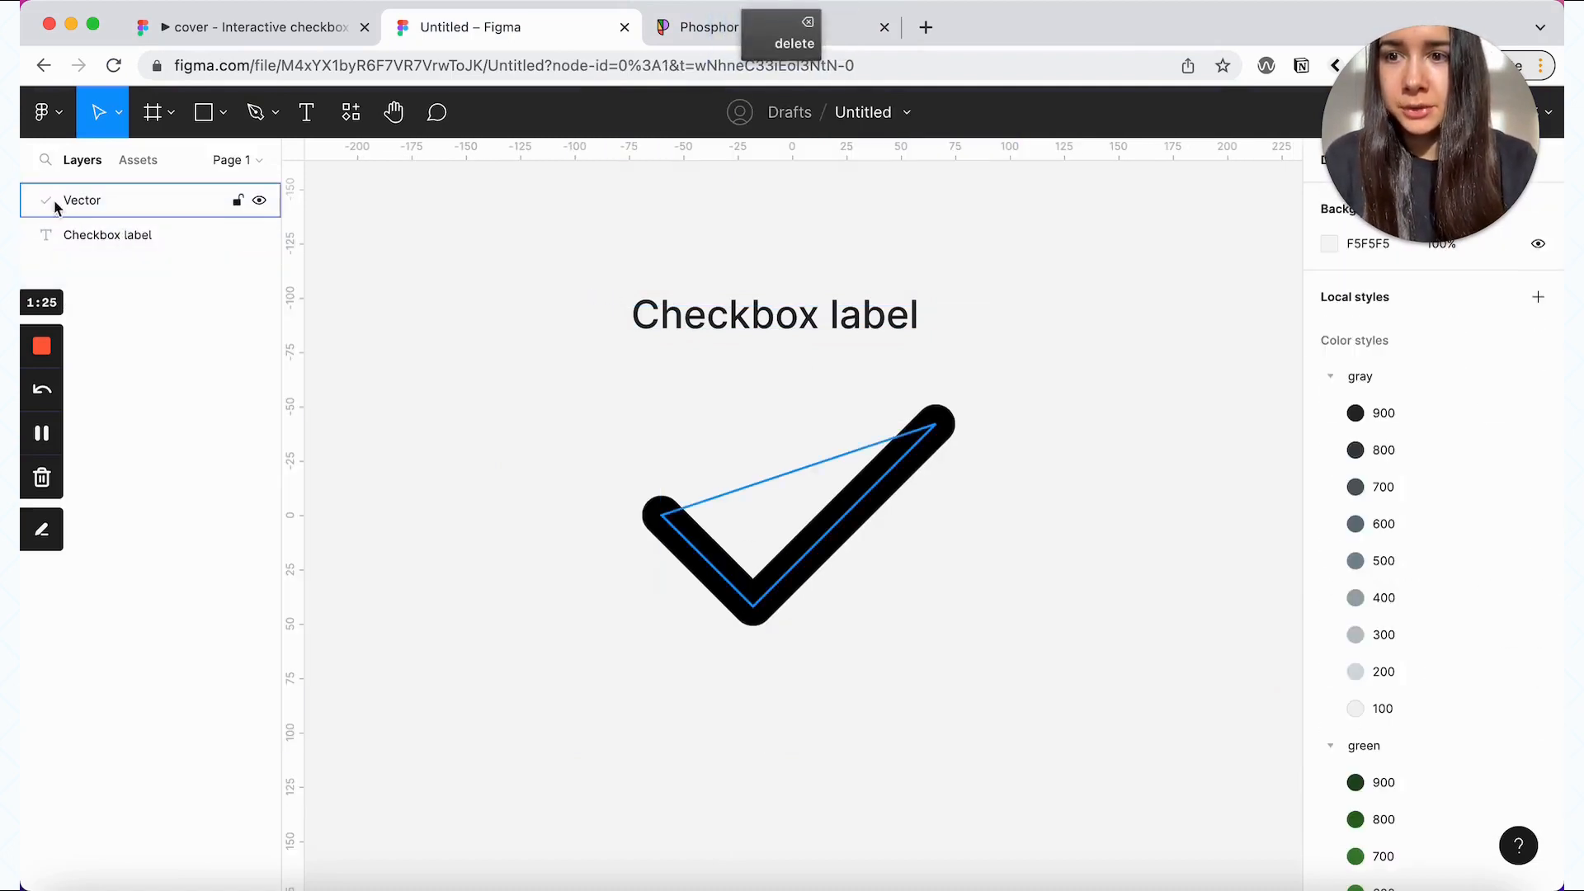
- Scale the checkmark proportionally to a width of 24 and place it just before the label text
click(866, 515)
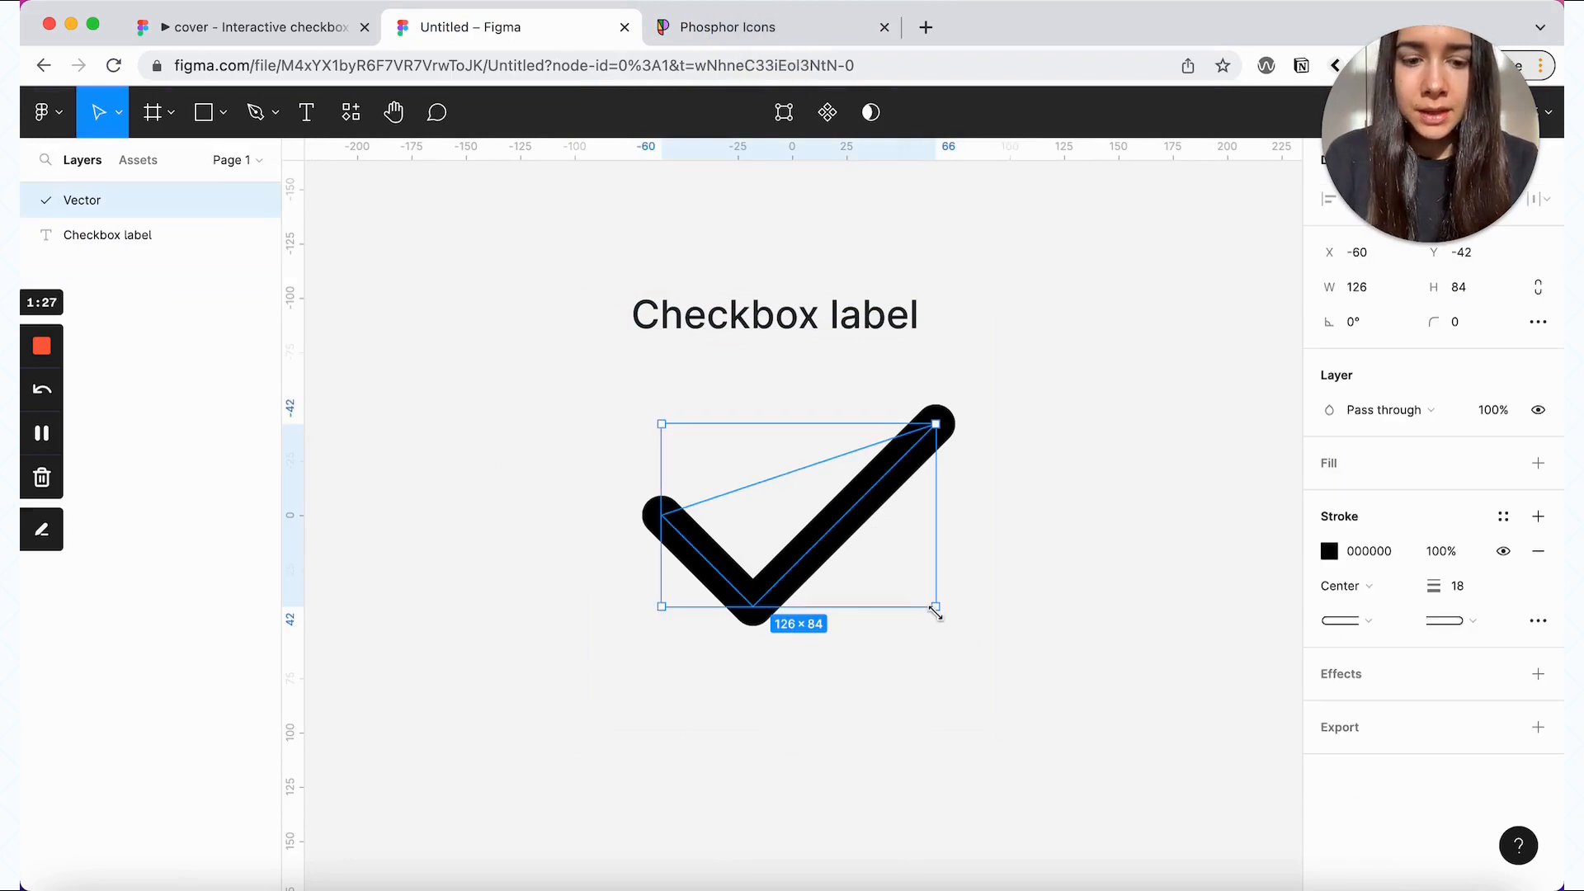
key(k)
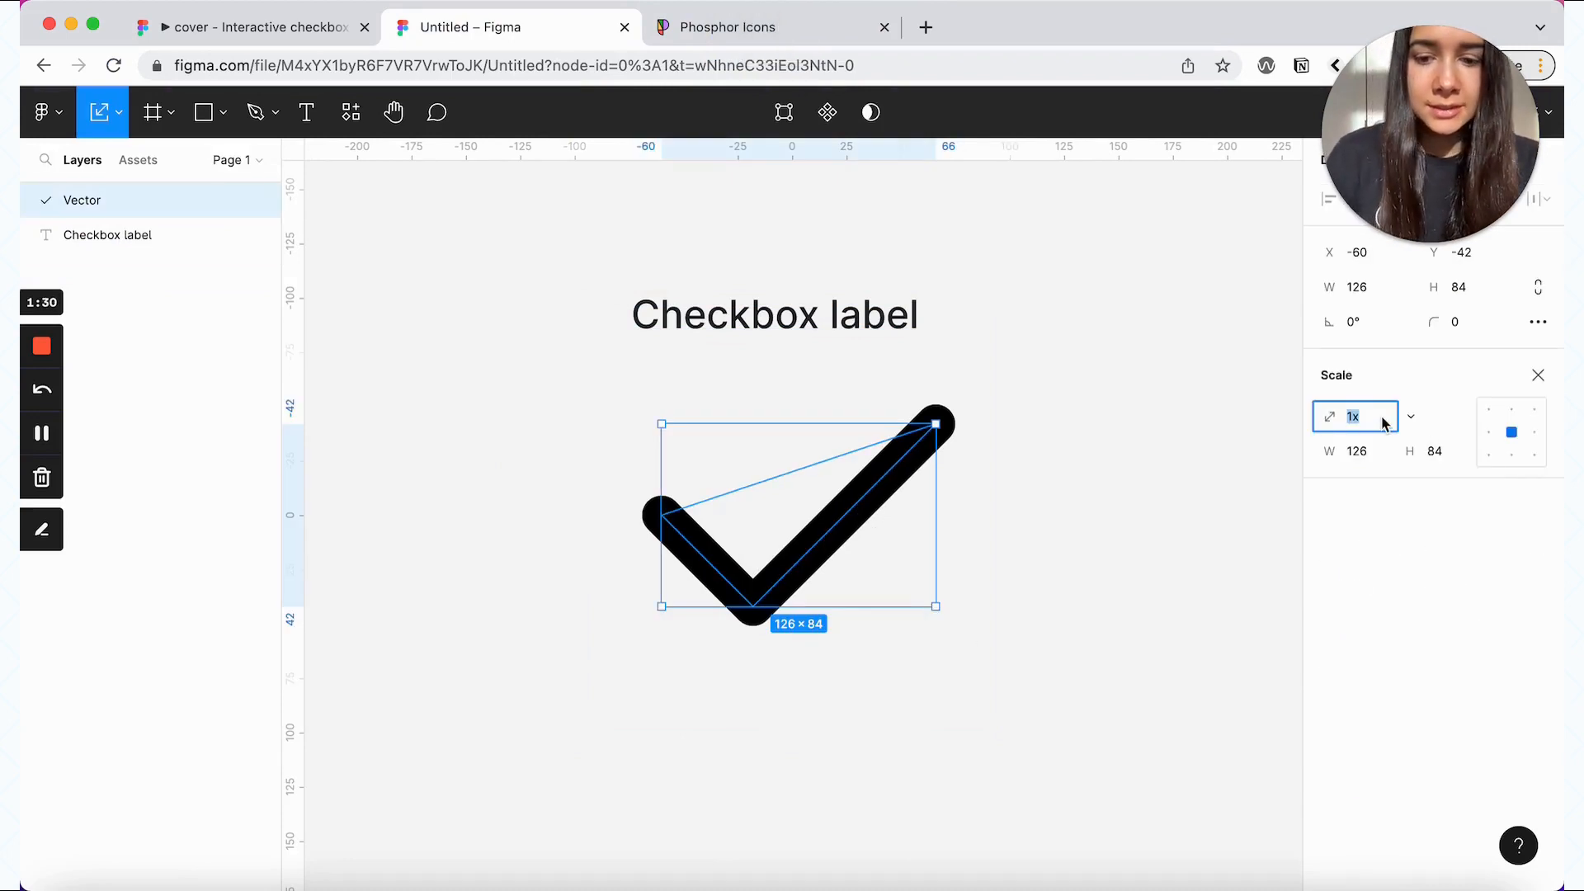
click(1378, 451)
text(24)
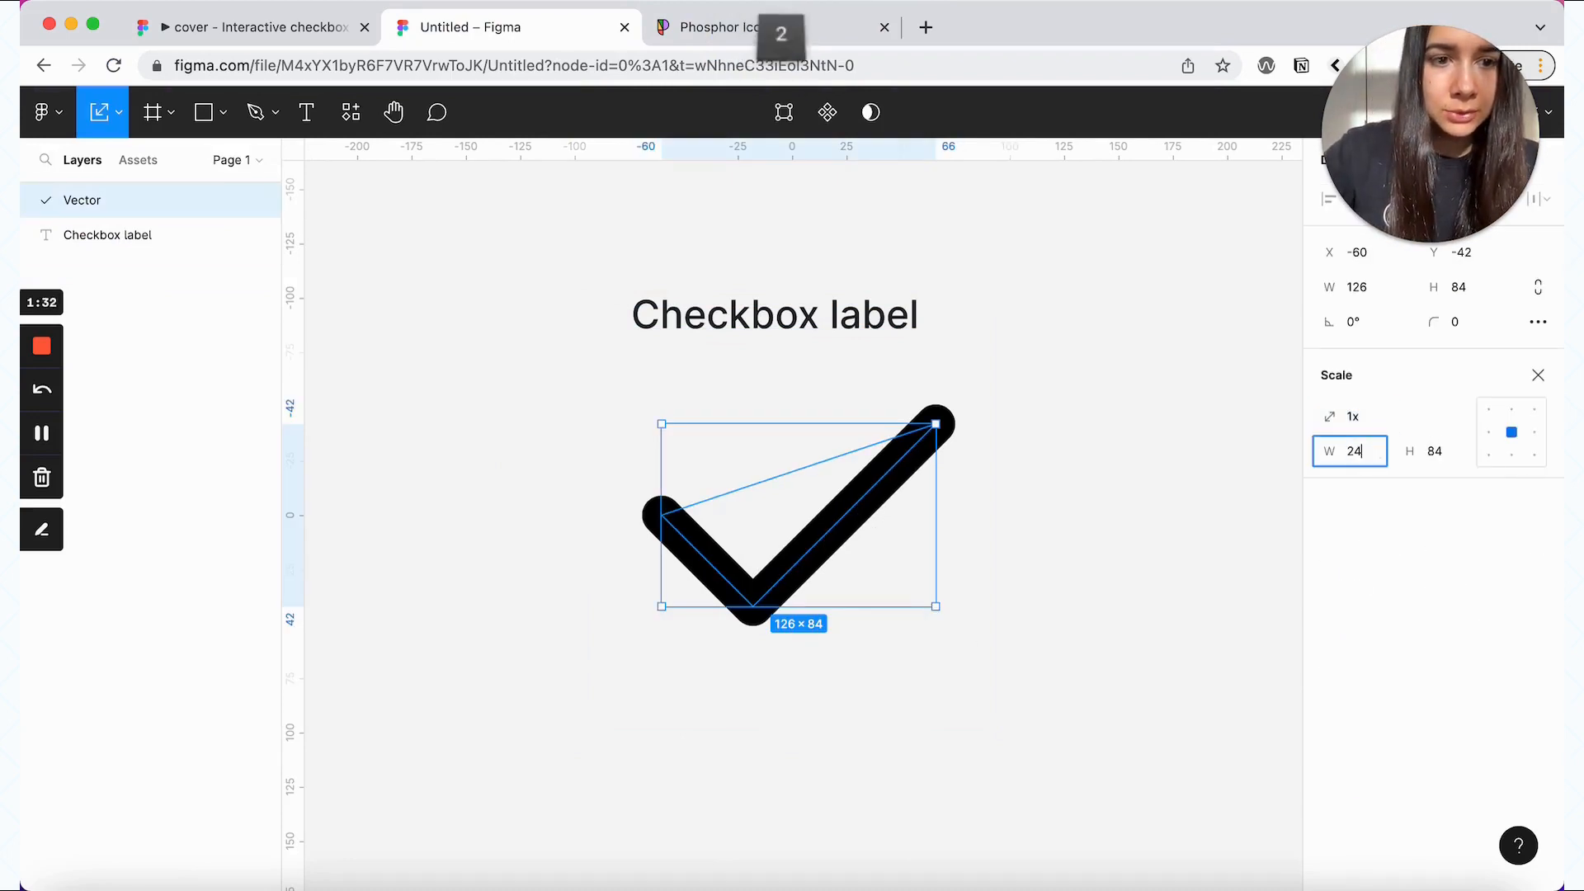
key(Return)
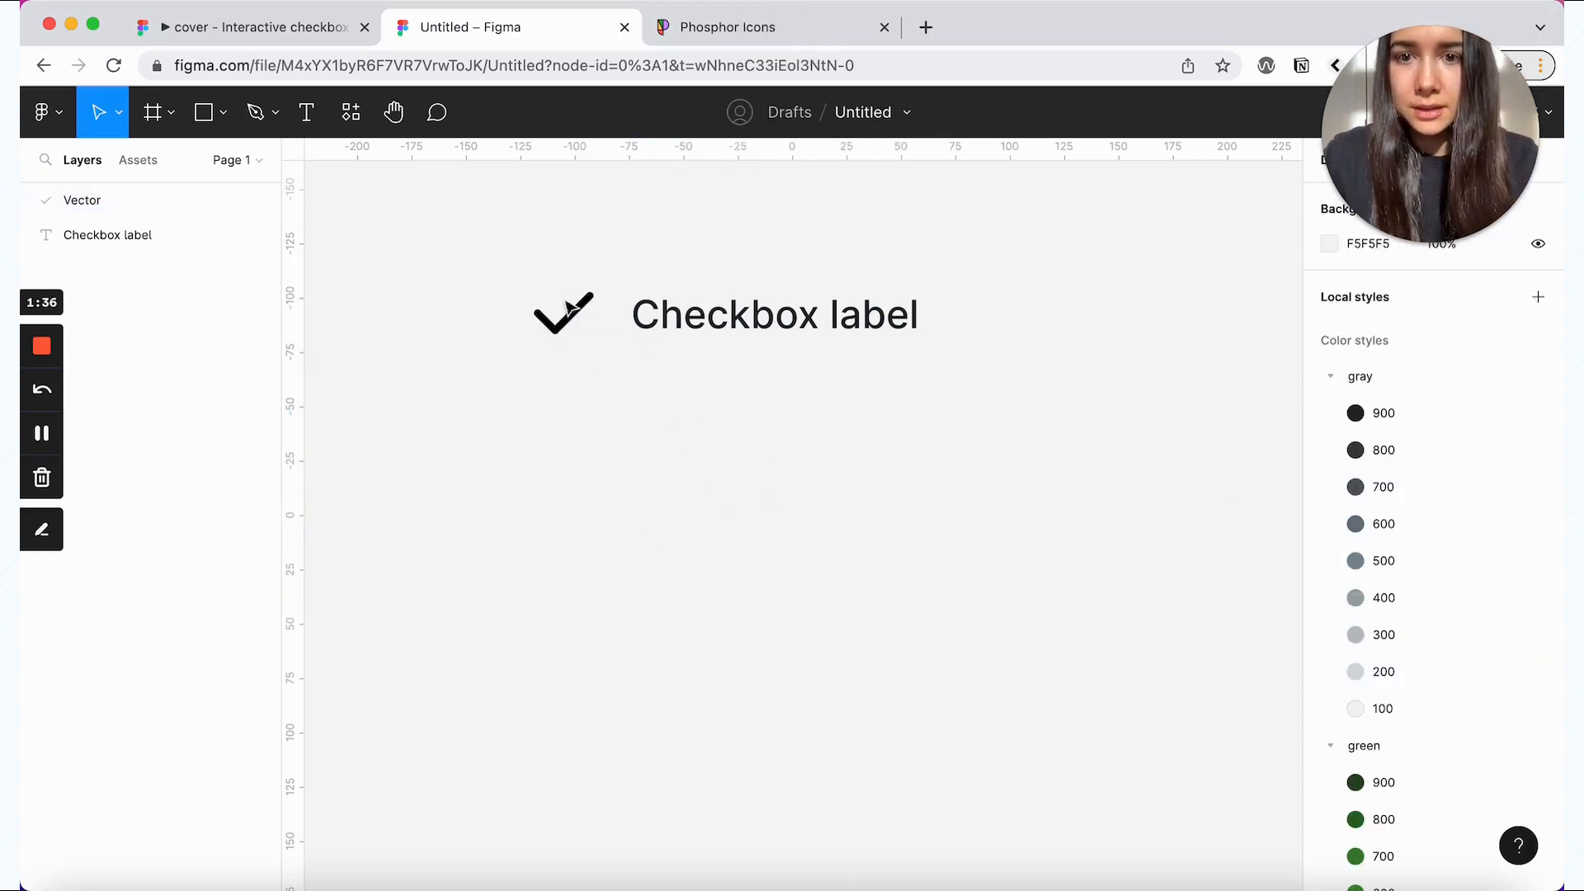
- Wrap the checkmark in an auto layout frame with fixed width and fixed height sizing
click(578, 322)
key(shift+a)
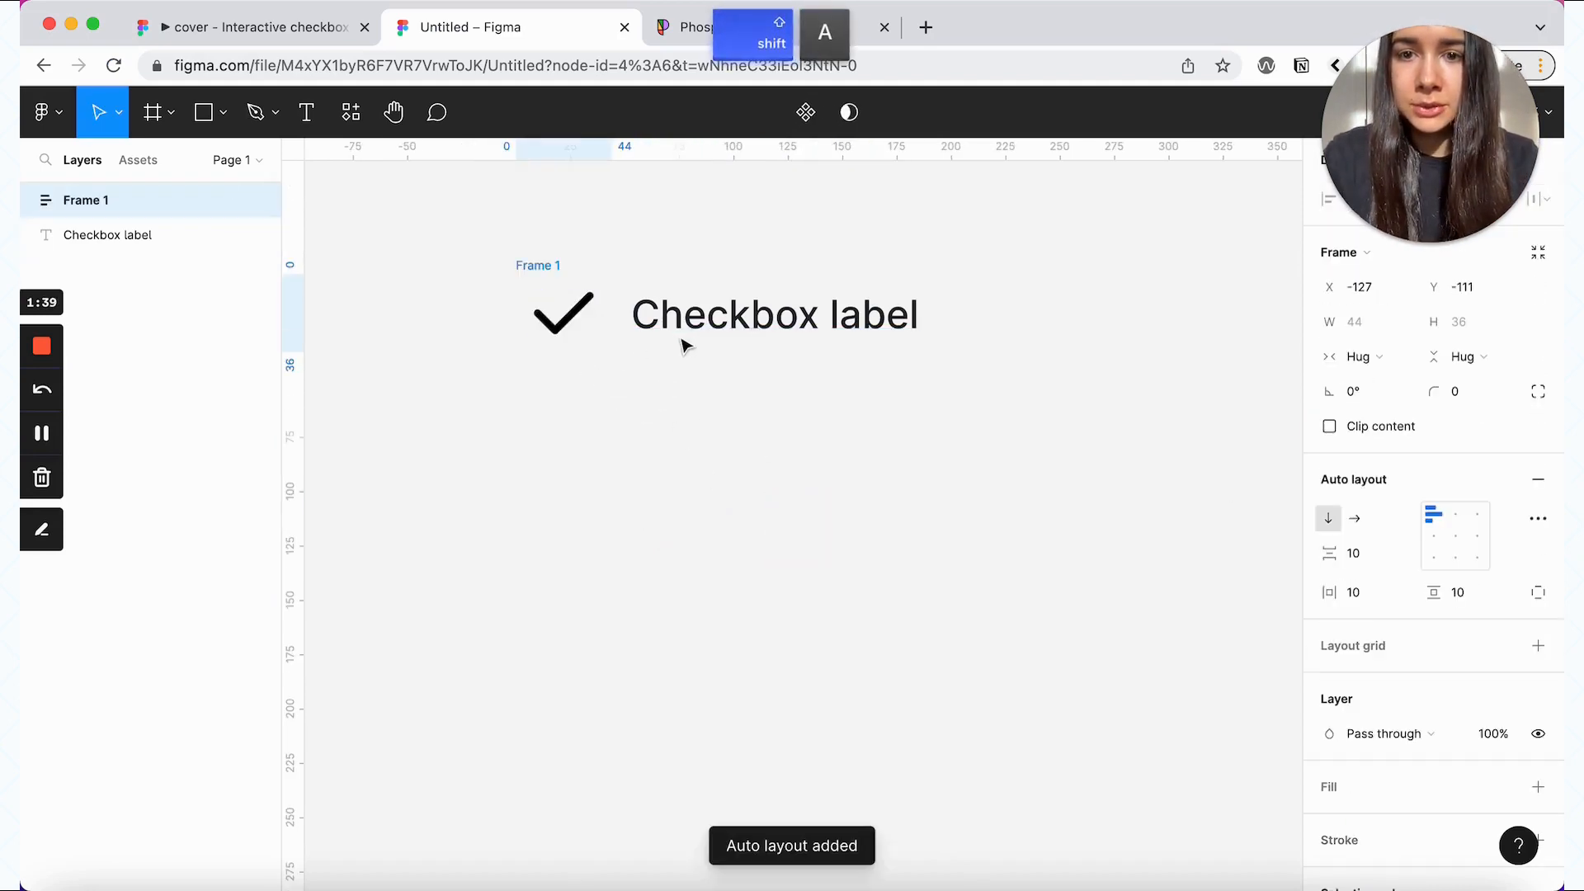
click(1370, 356)
click(1394, 330)
click(1461, 357)
click(1462, 330)
- Set the checkmark frame's width and height to 40
click(1361, 324)
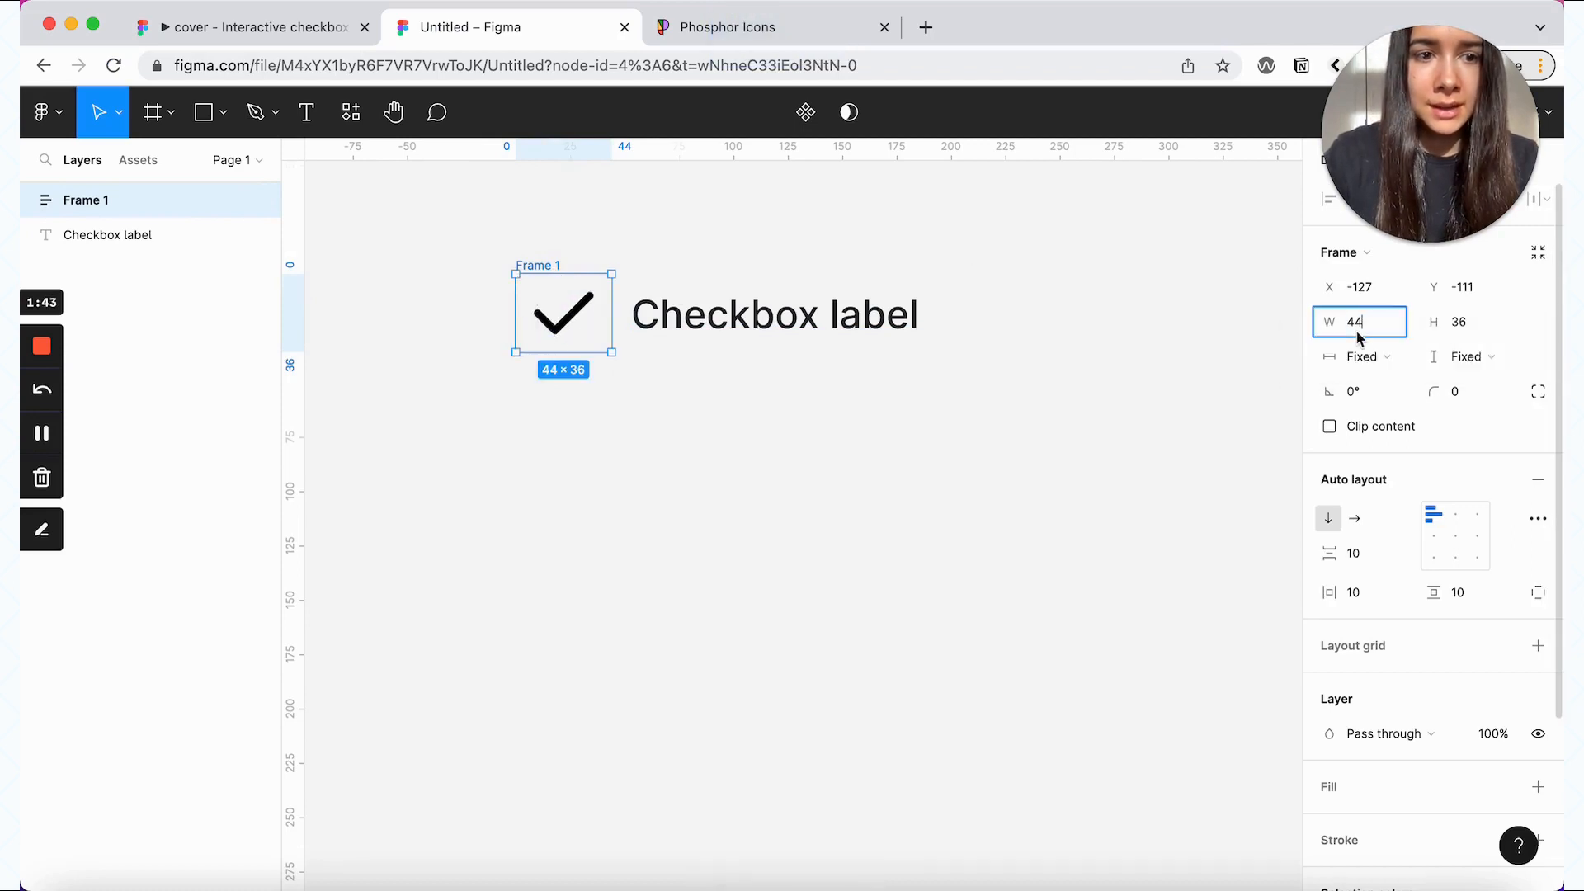
text(40)
key(Return)
click(1485, 323)
key(BackSpace)
key(BackSpace)
text(40)
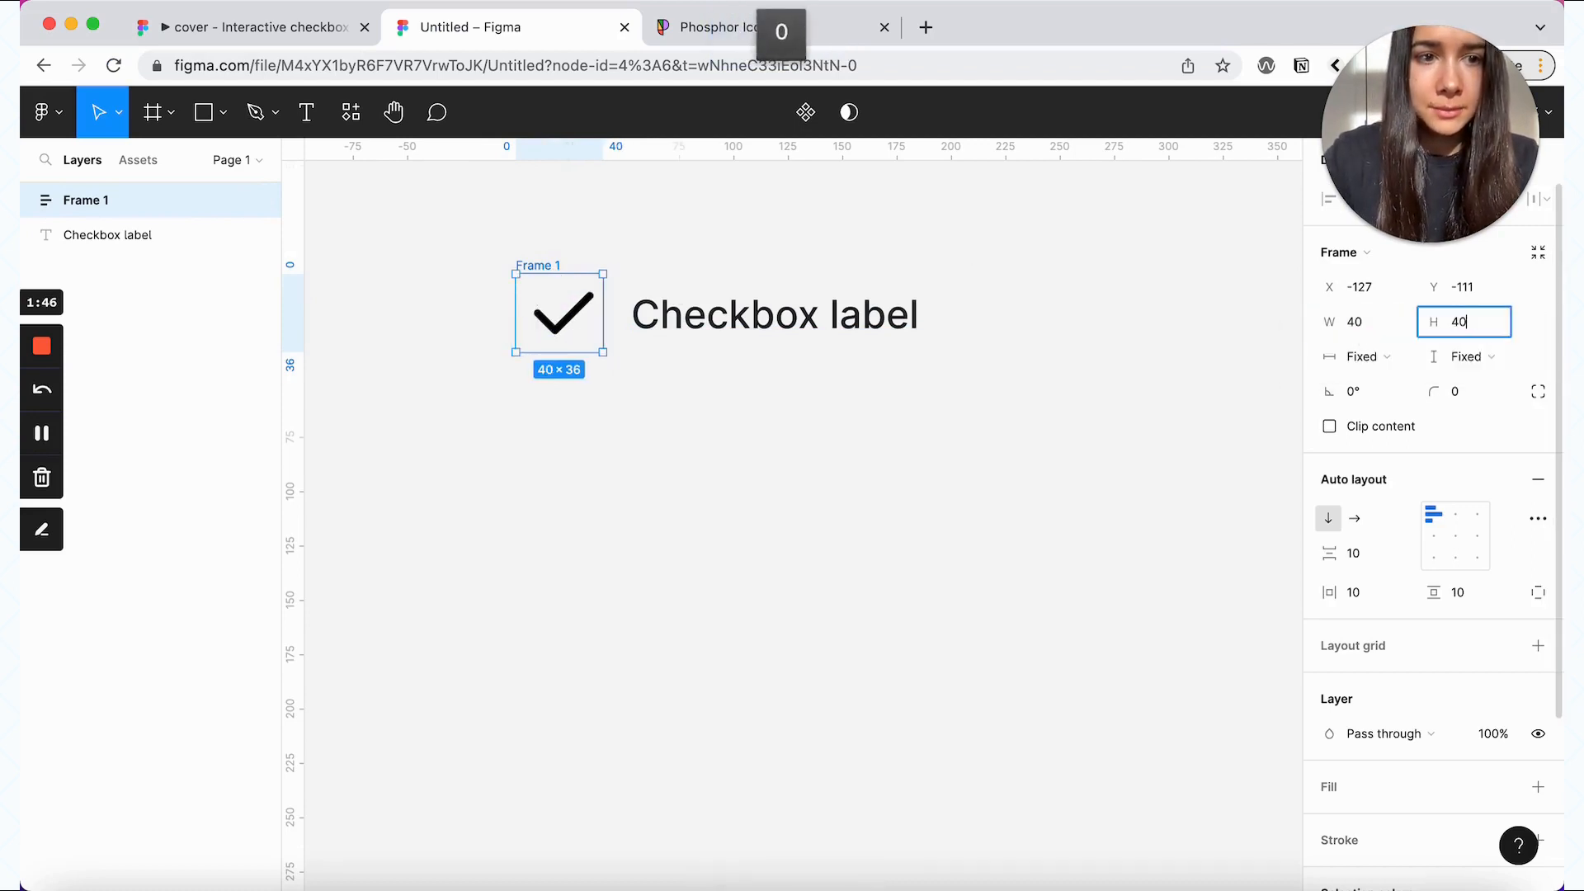
key(Return)
- Set the frame's vertical and horizontal padding to 0 and center the checkmark inside it
click(1458, 592)
text(0)
key(Return)
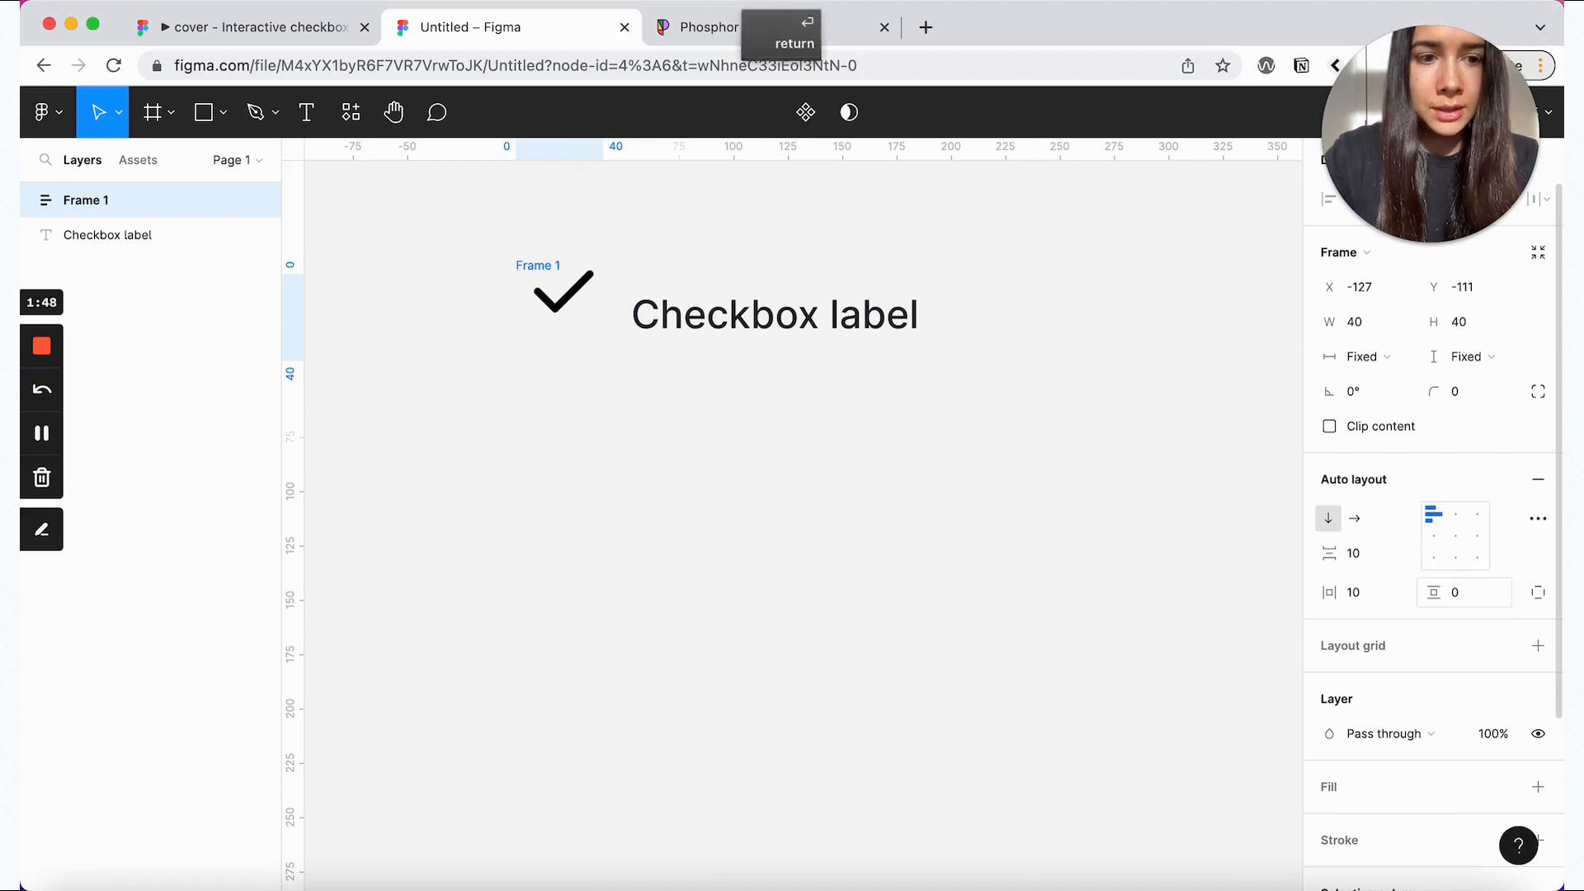
click(1357, 594)
text(0)
key(Return)
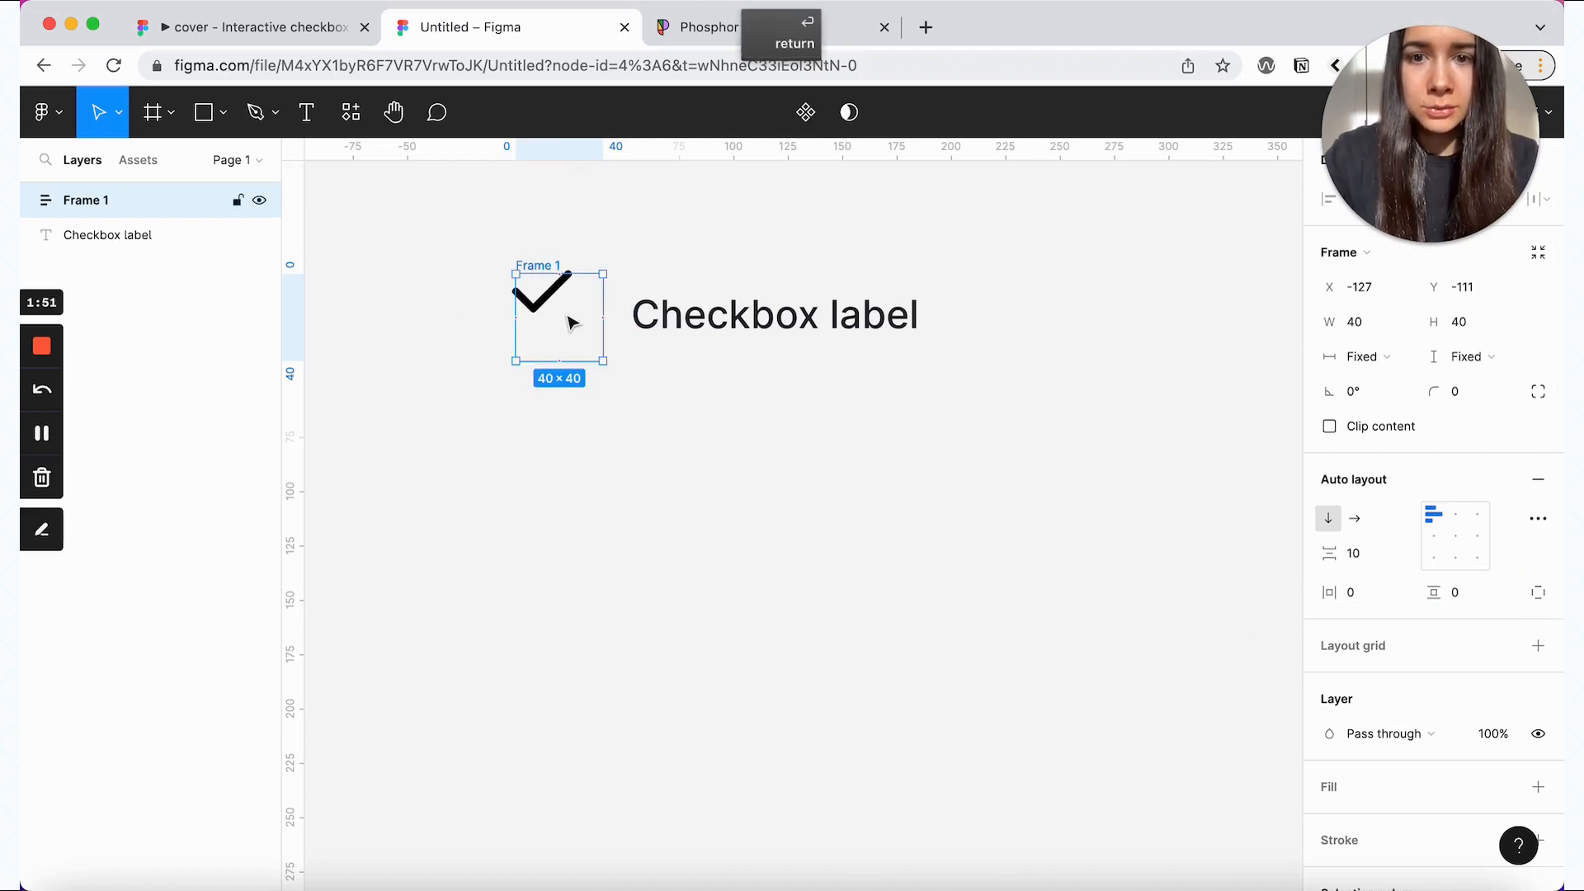
click(1460, 546)
- Add a white FFFFFF fill to the checkmark frame
scroll(1477, 658, down, 3)
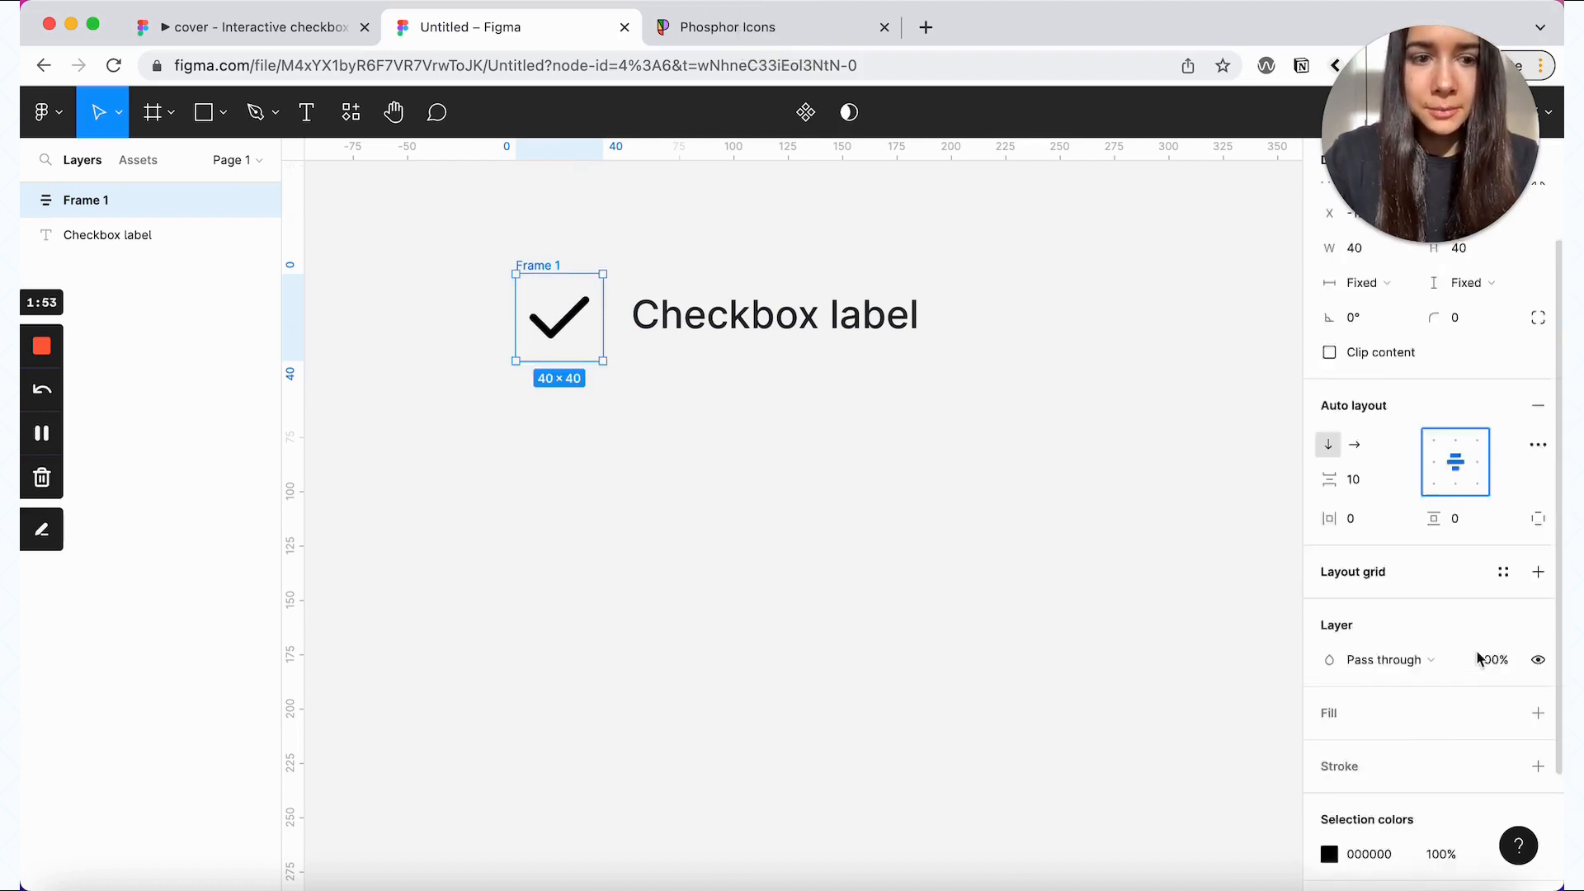
click(1538, 562)
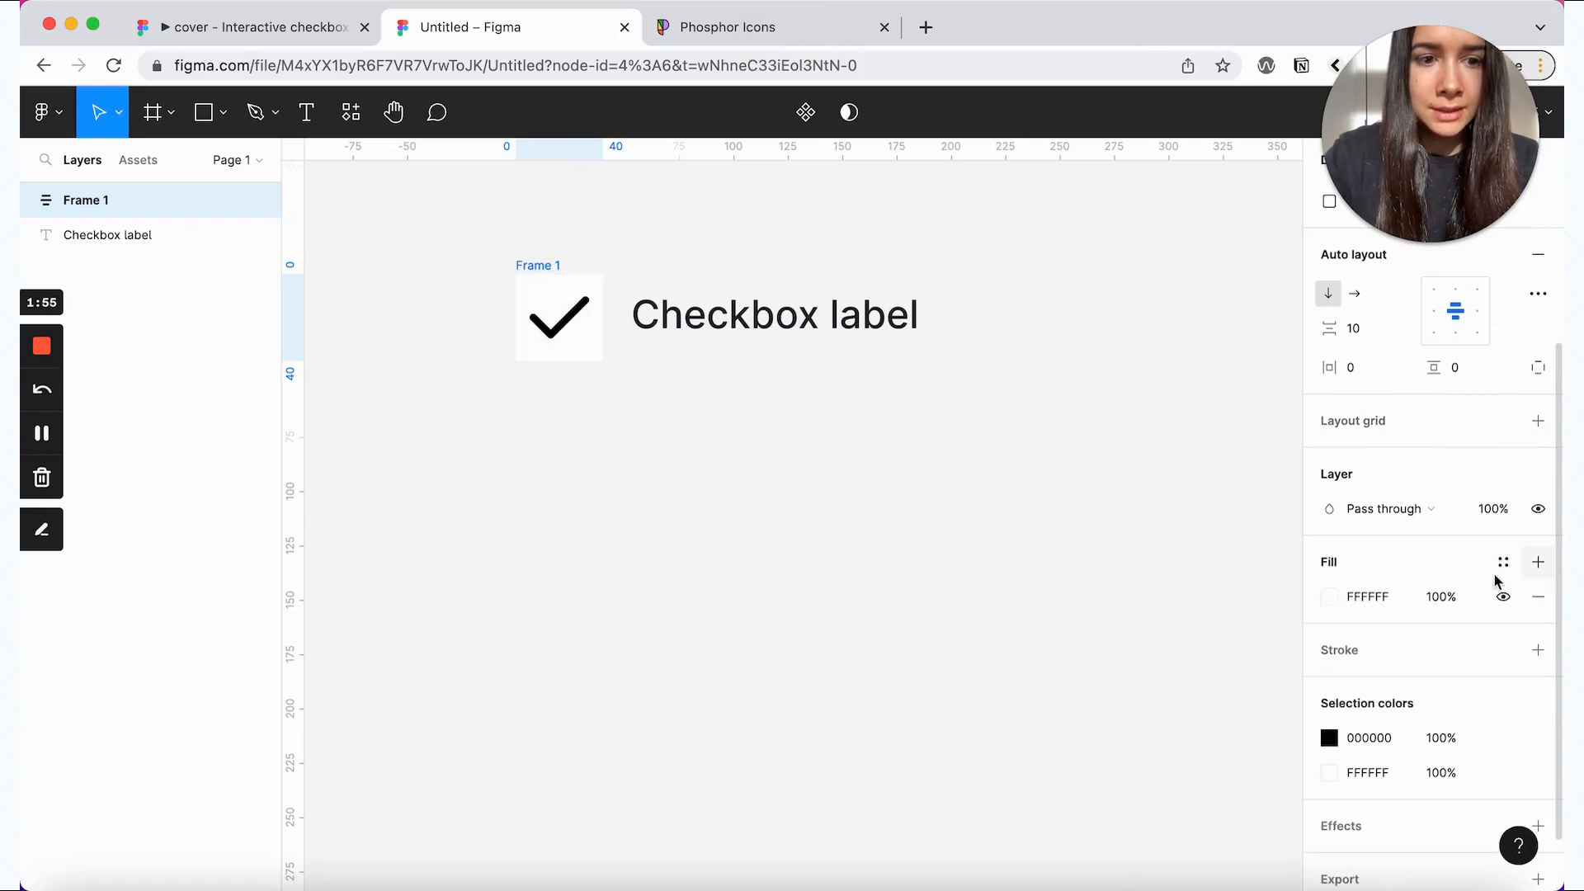
click(1335, 596)
click(1335, 596)
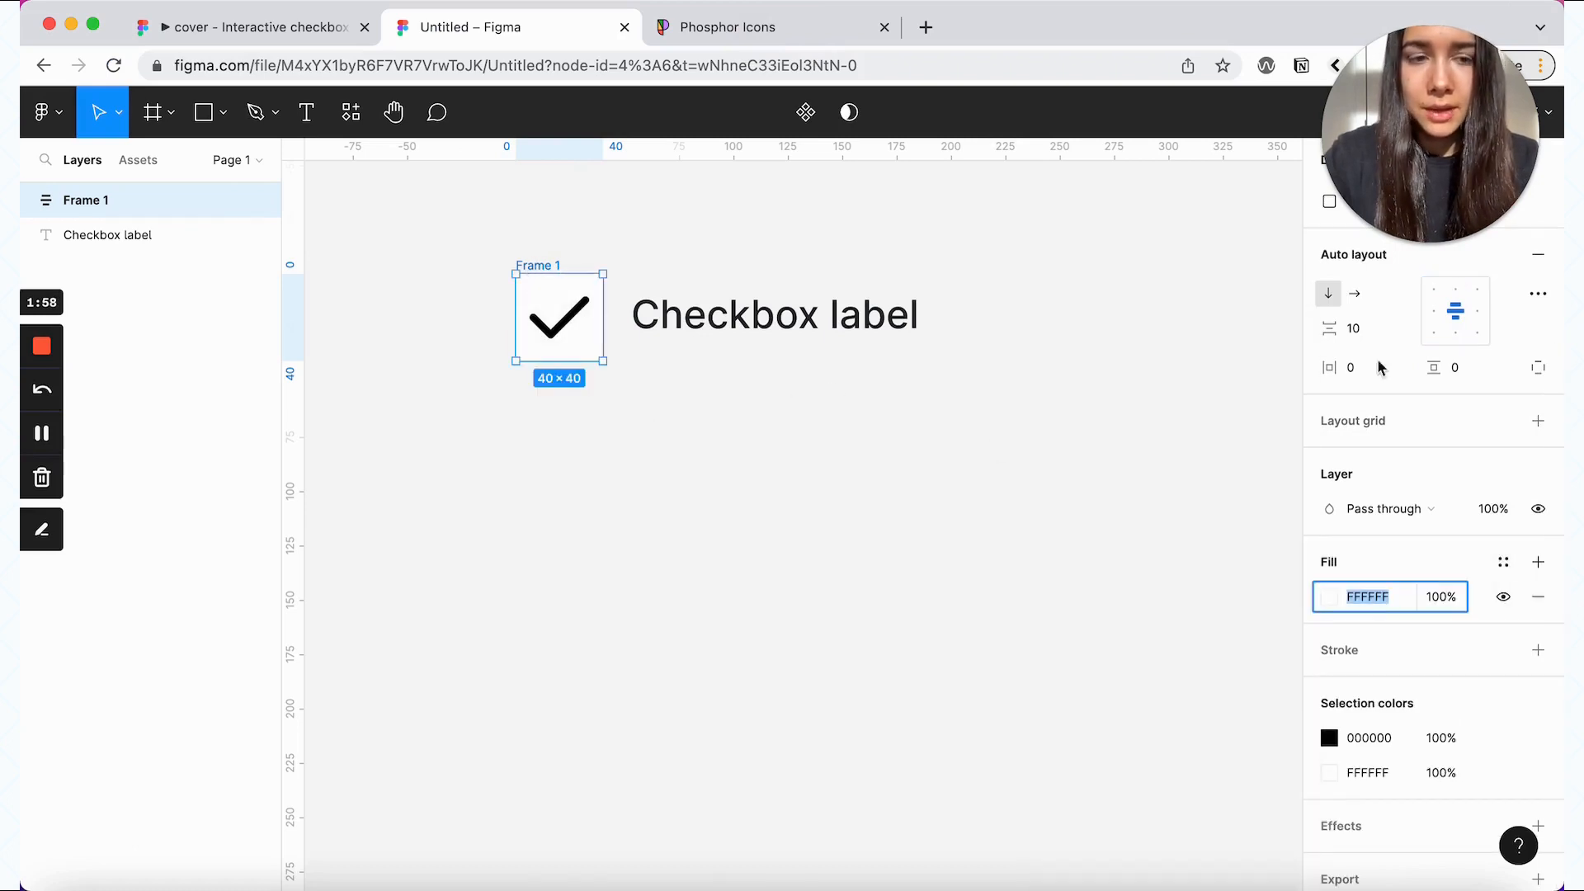
- Round the corners of the checkmark frame with a corner radius
scroll(1379, 367, up, 3)
click(1466, 353)
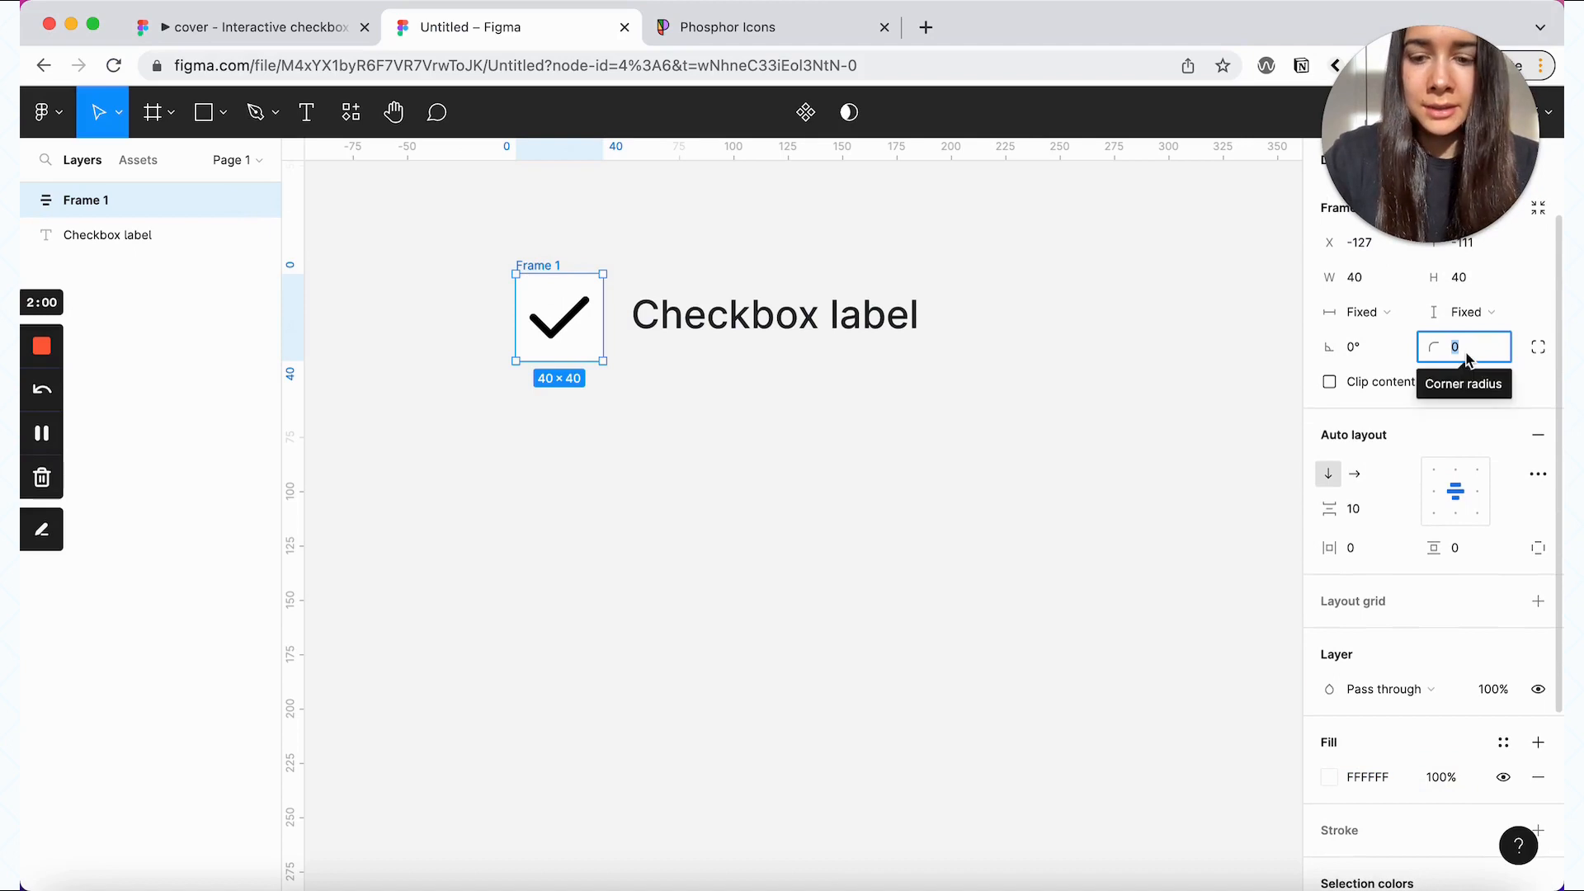
key(Return)
- Add a stroke to the checkmark frame using the gray/400 color style
scroll(1331, 536, down, 3)
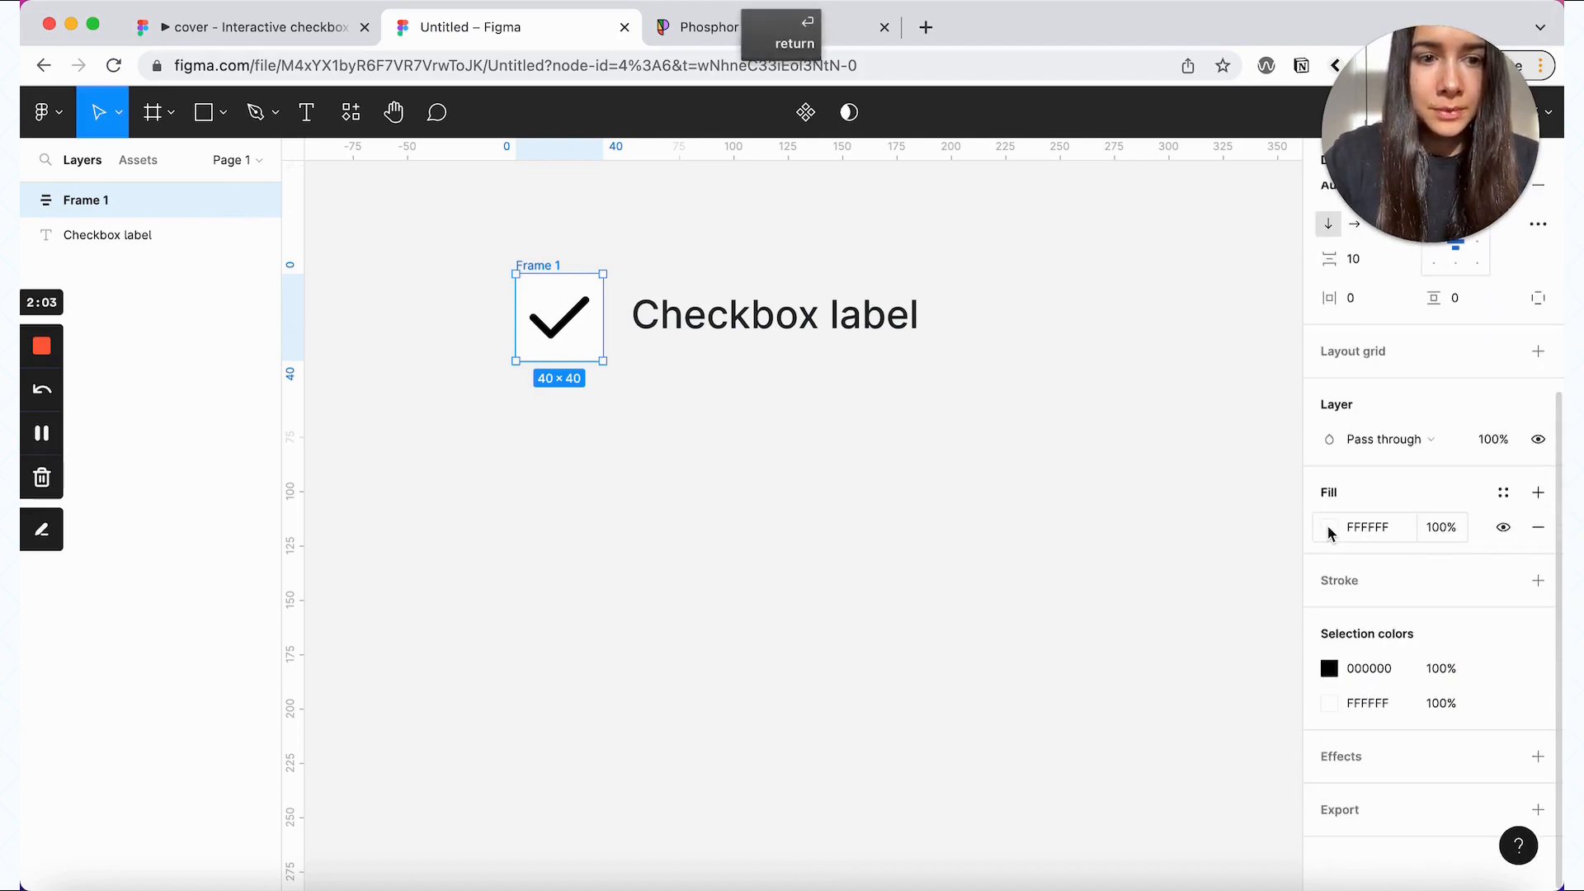
click(1501, 581)
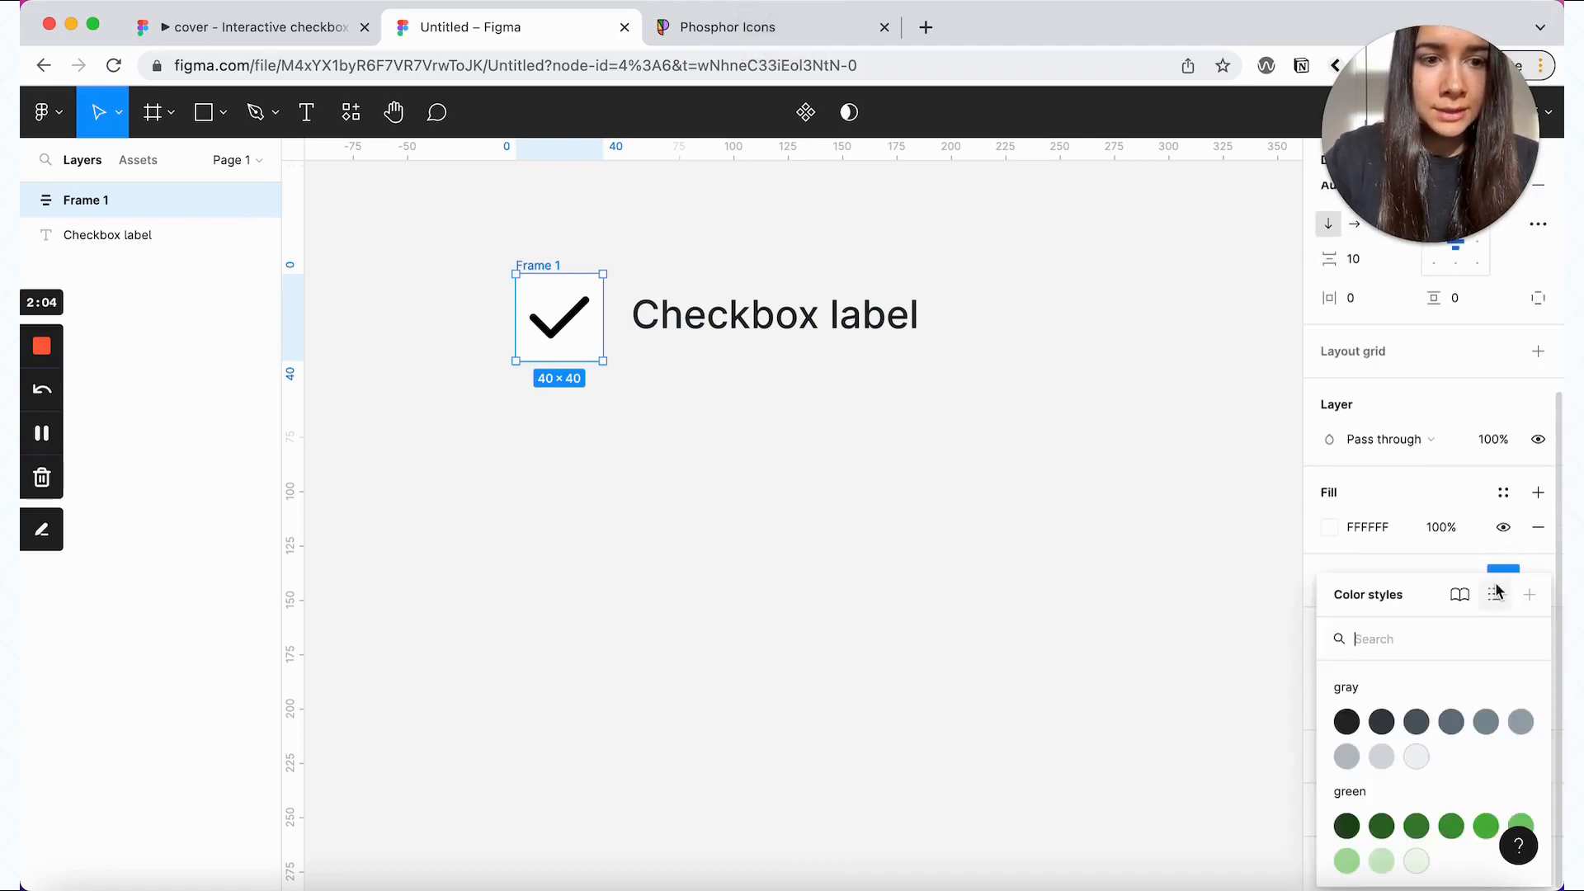
click(1520, 722)
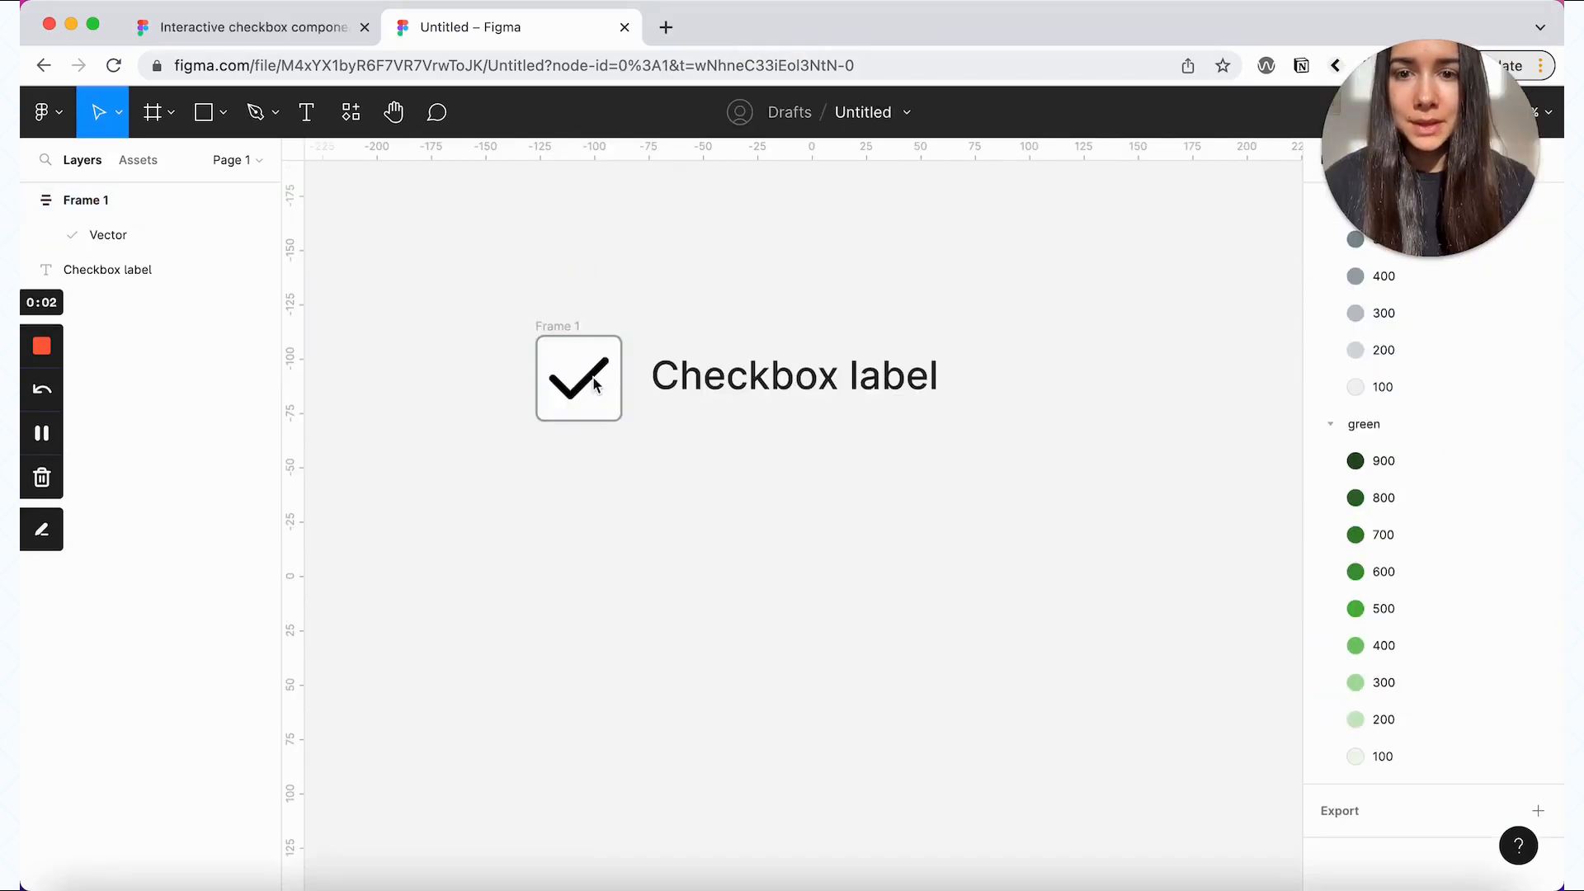
- Set the checkmark vector's stroke weight to 4 and its stroke color to white FFFFFF
click(592, 384)
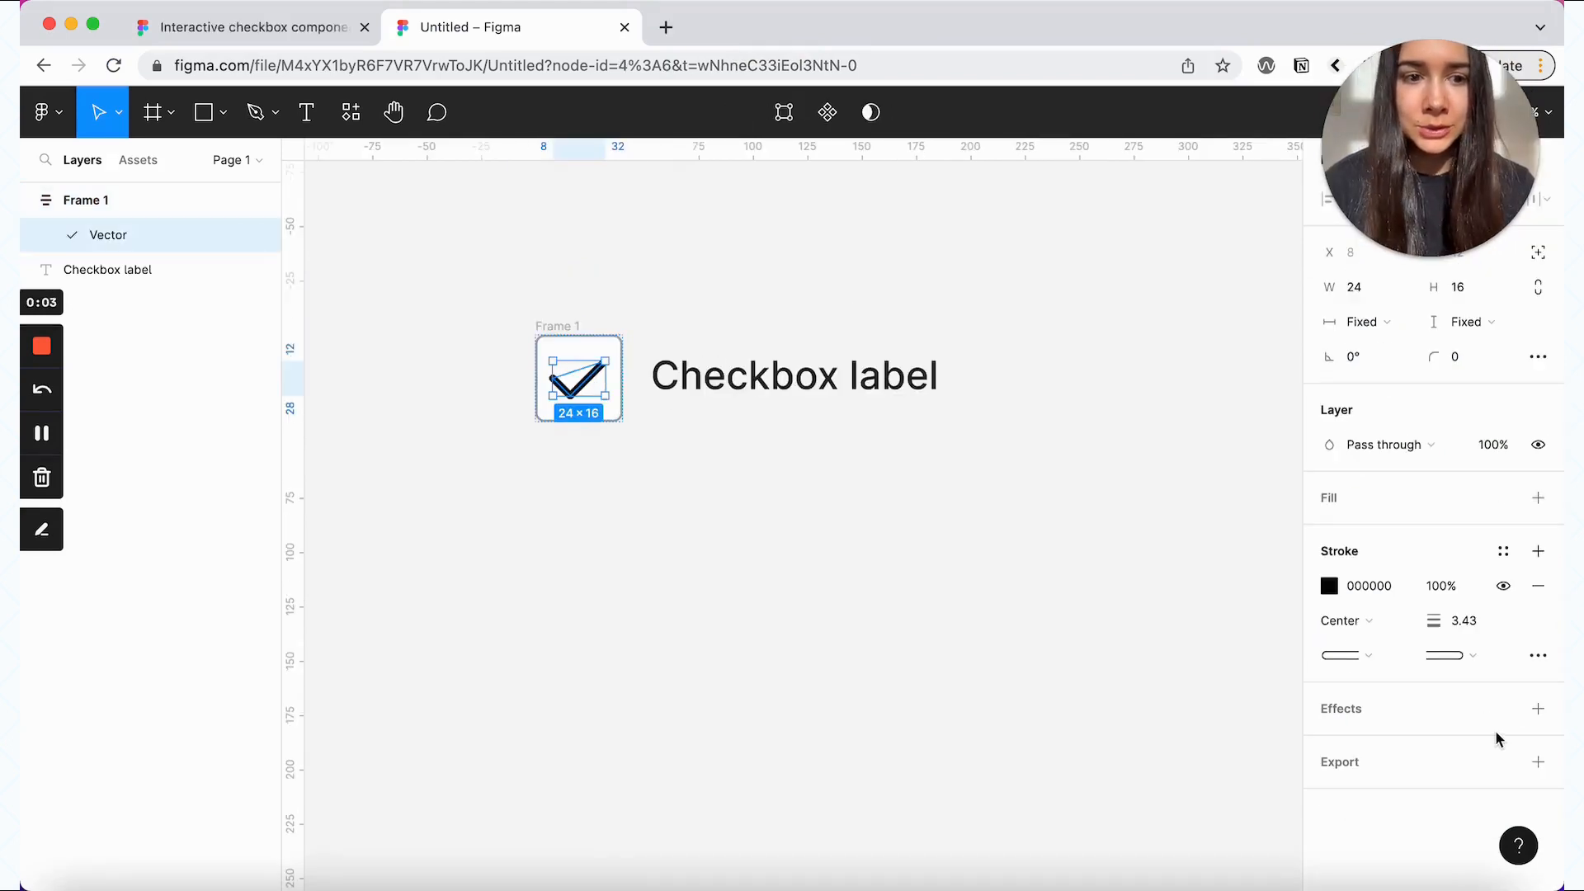
click(1464, 620)
text(4)
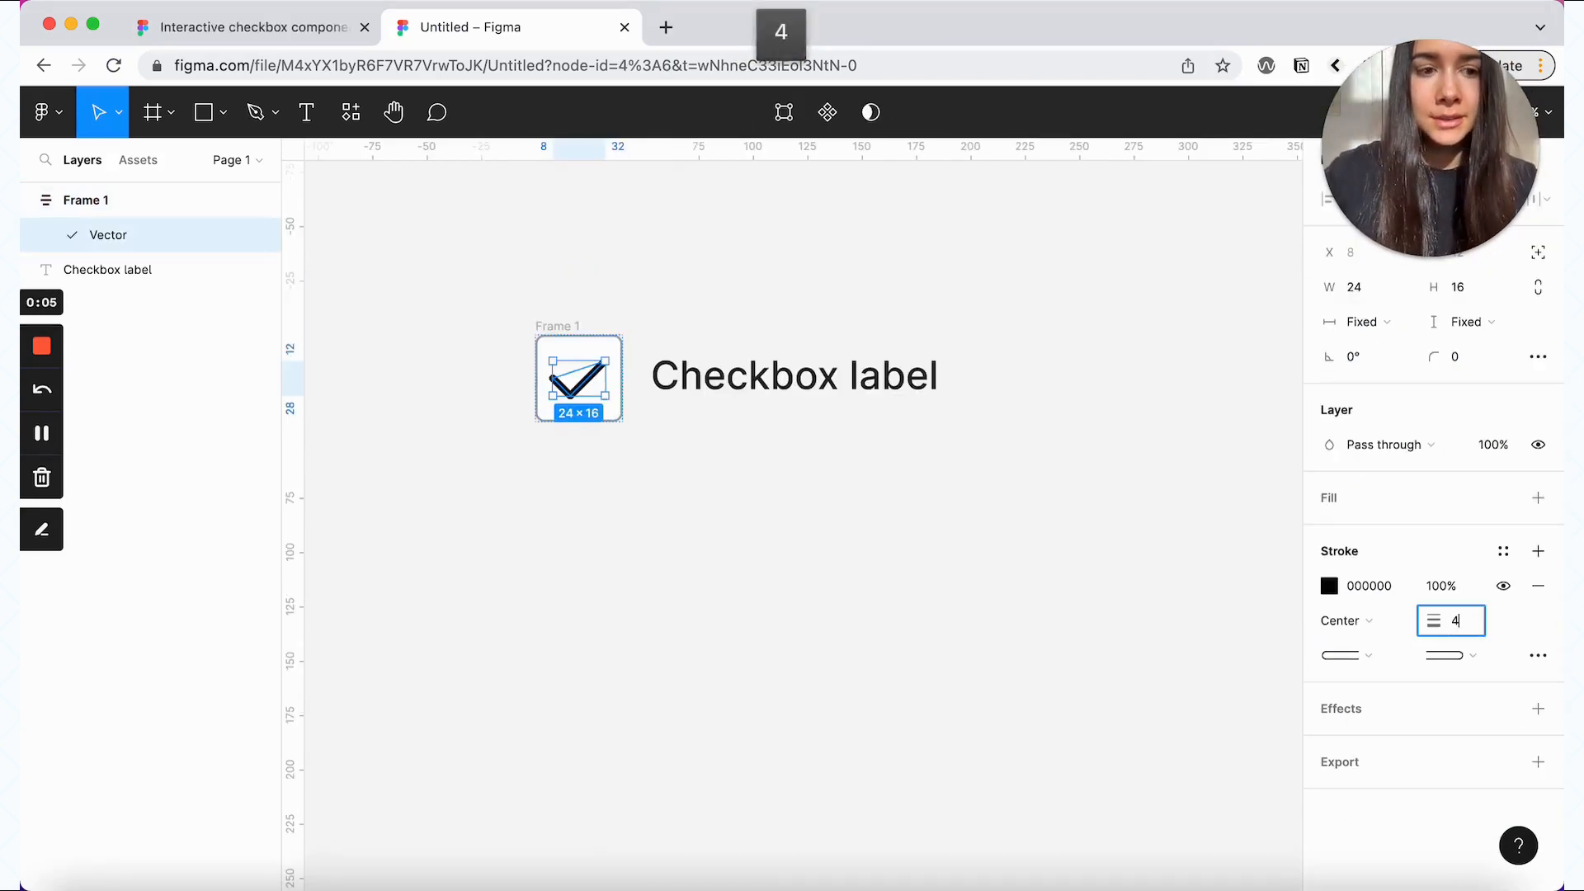
key(Return)
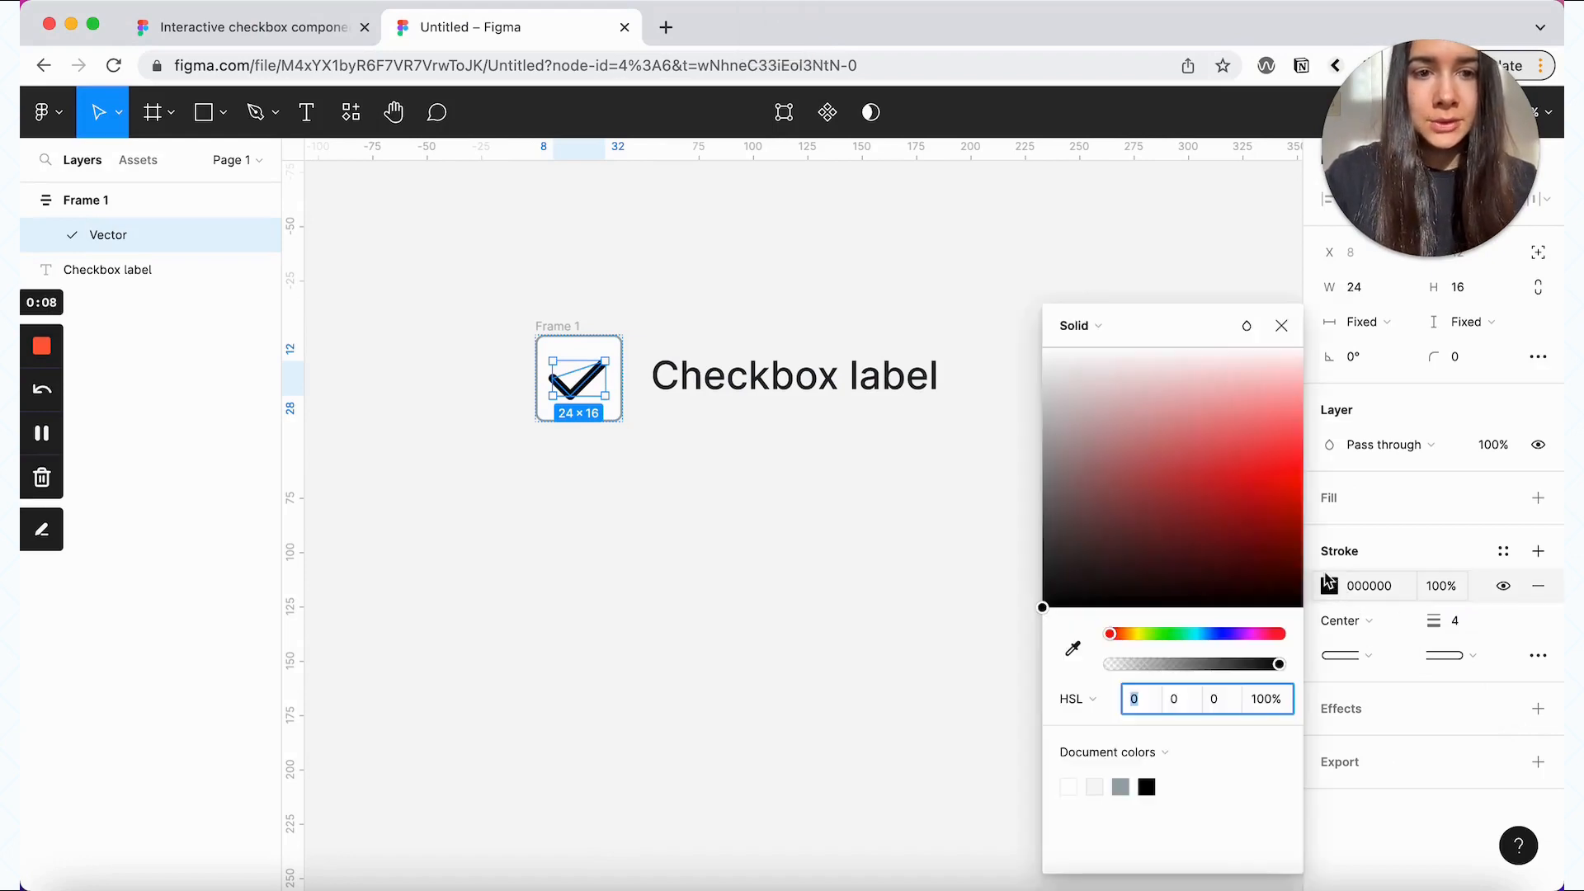
click(1329, 585)
drag(1188, 467, 986, 278)
click(621, 299)
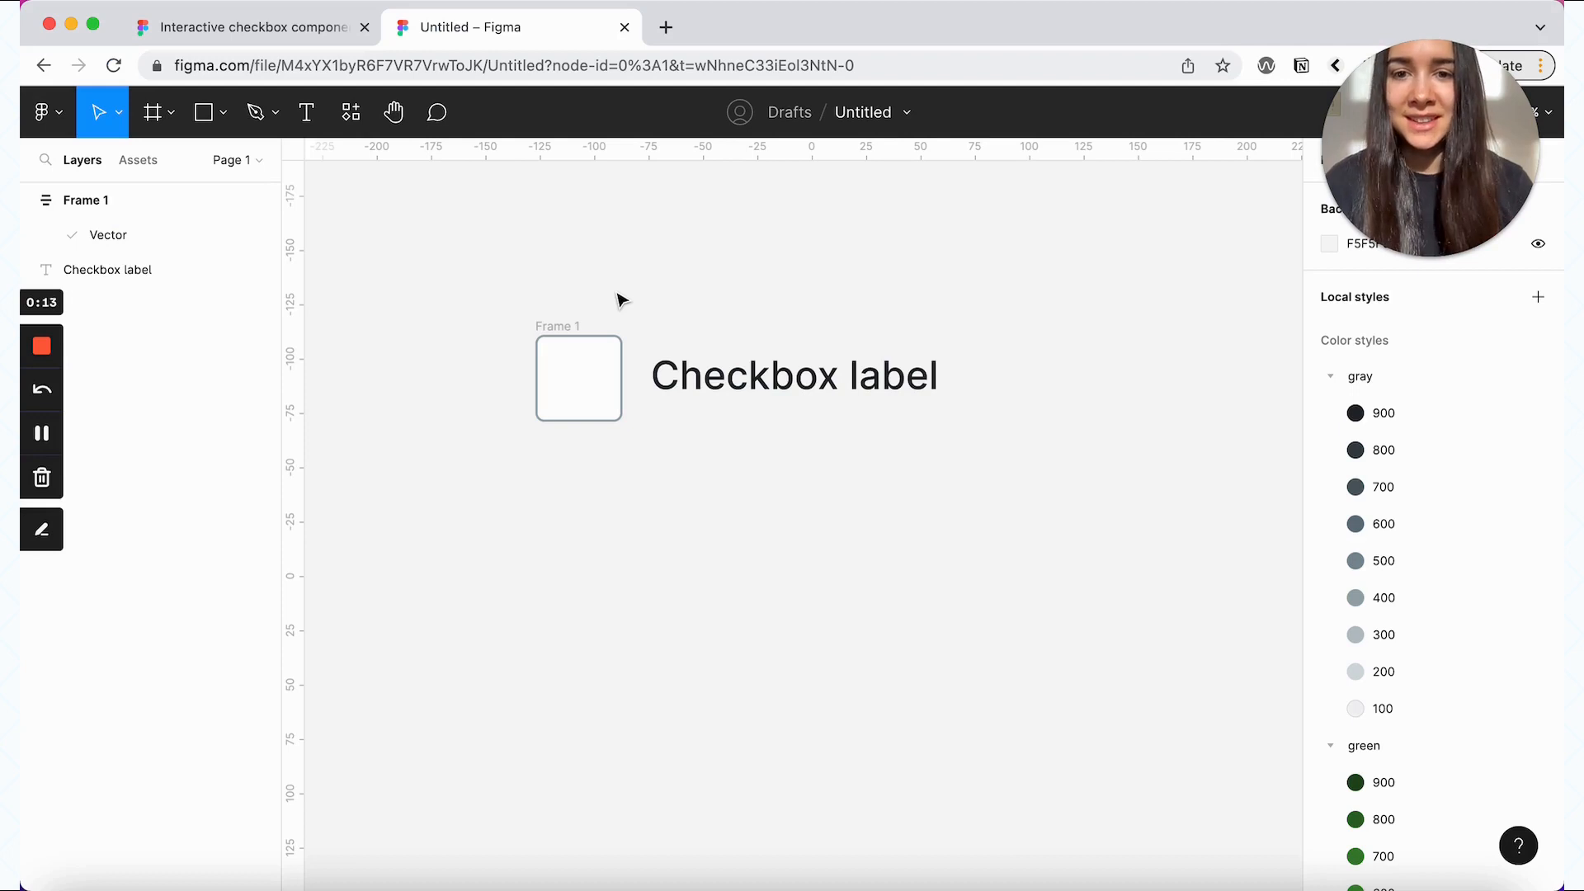
- Wrap the checkmark frame and the Checkbox label text in a horizontal auto layout with an item spacing of 12
click(577, 396)
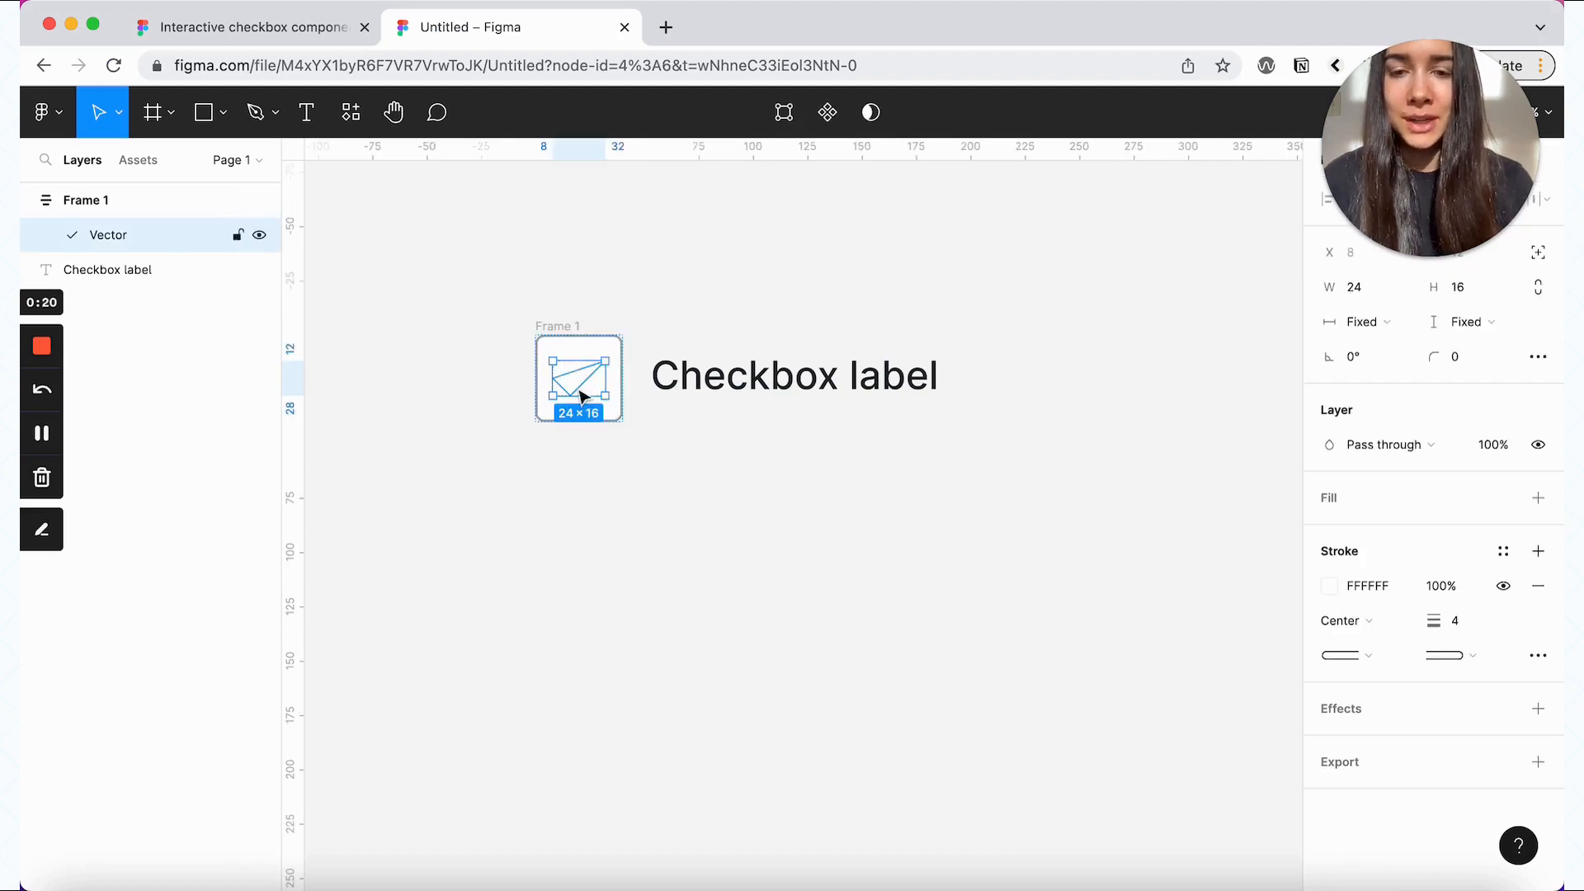
click(551, 326)
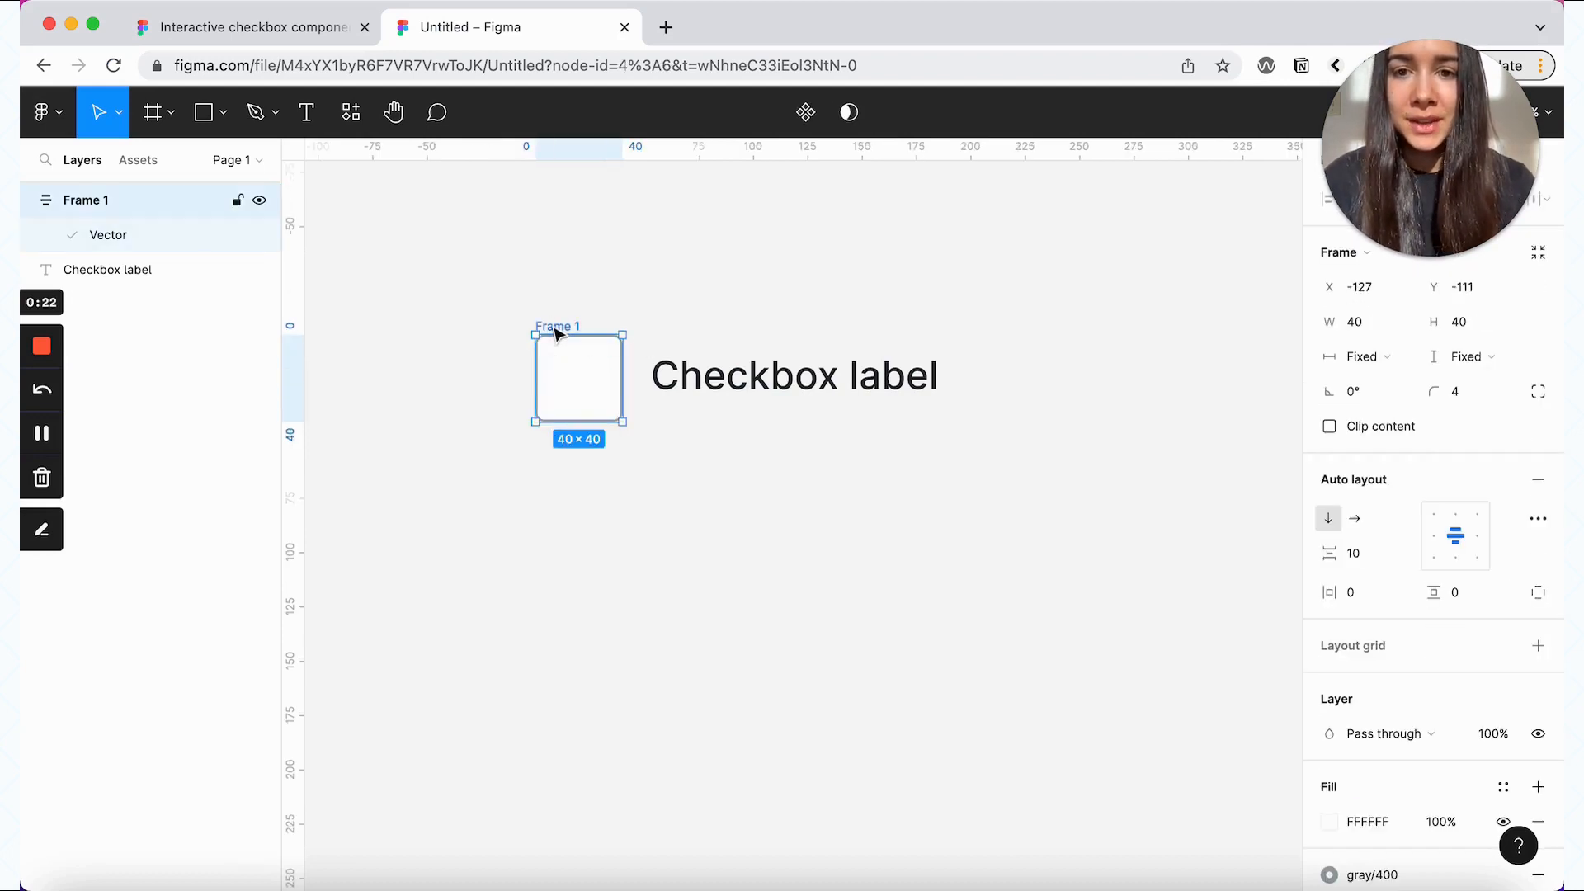
shift+click(800, 379)
key(shift+a)
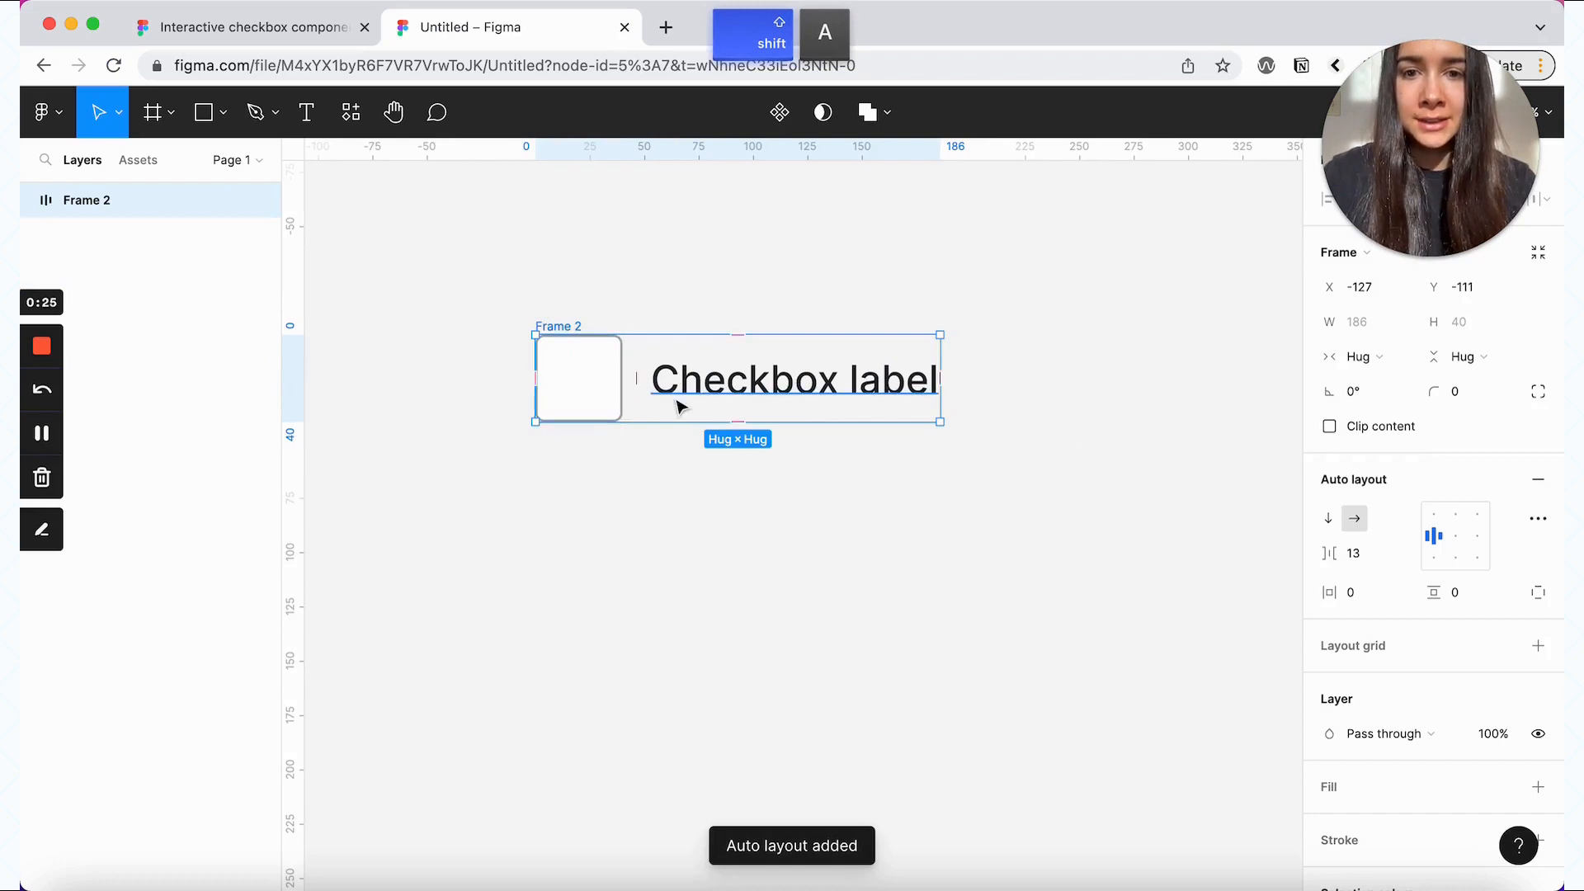
click(1374, 553)
text(12)
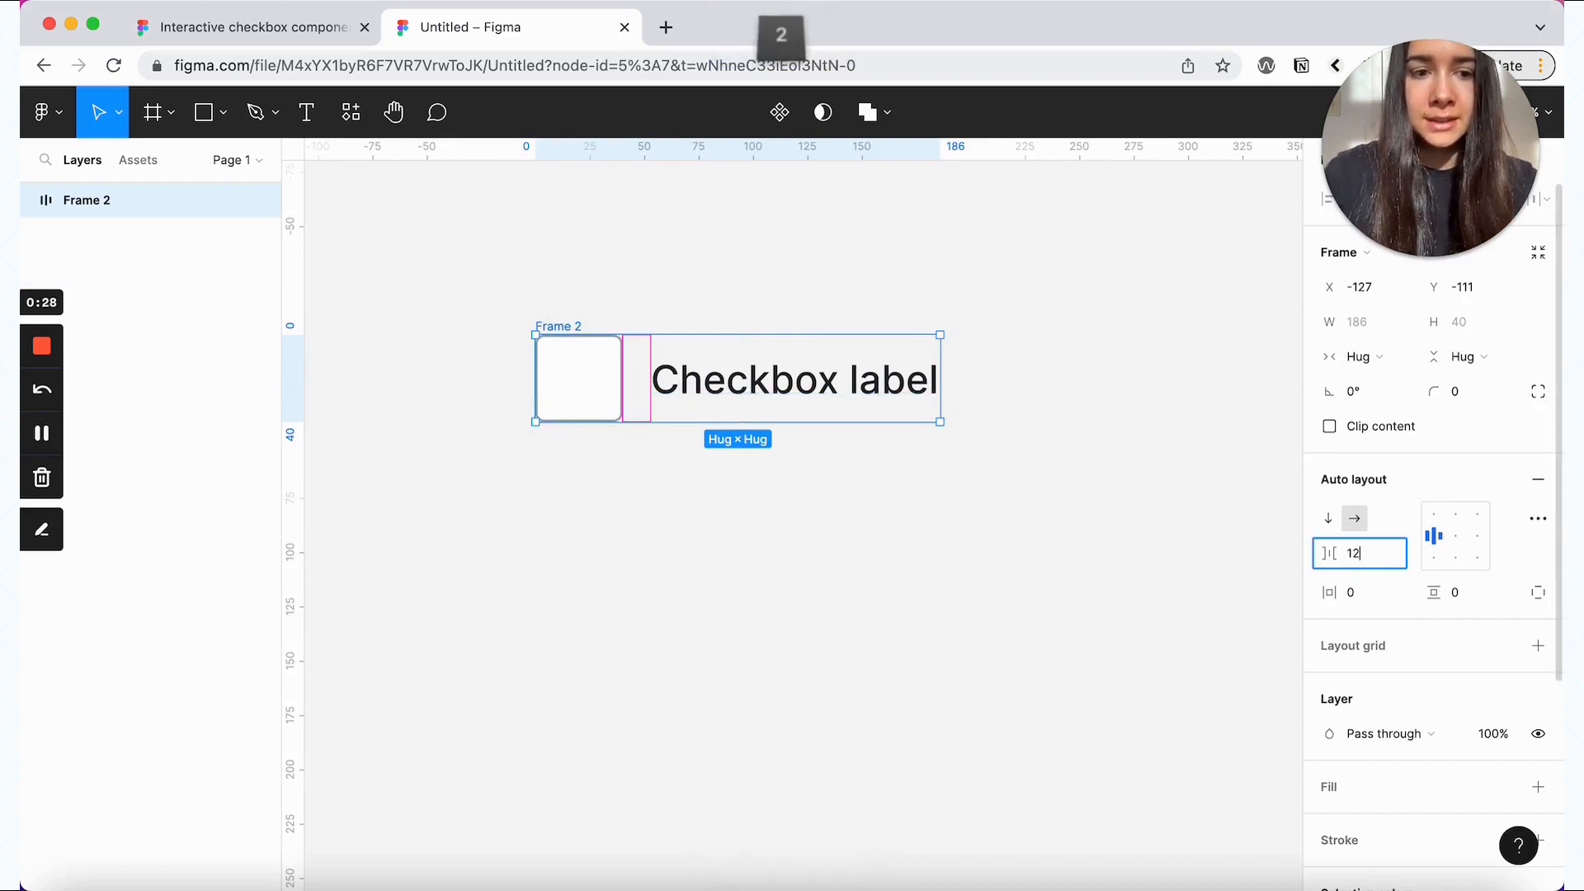
key(Return)
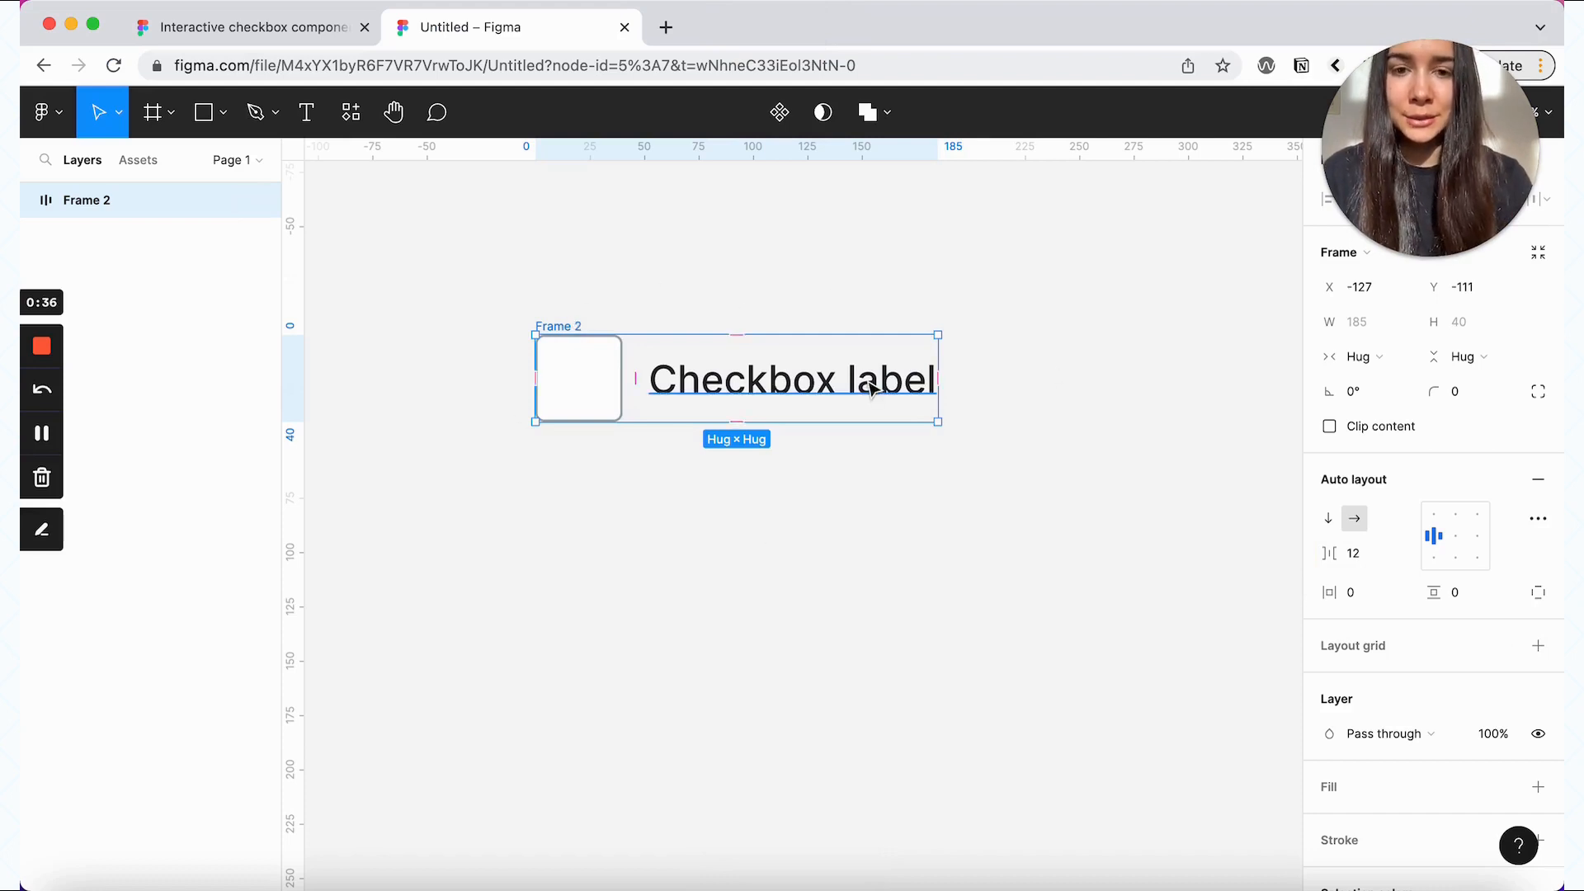
- Duplicate the checkbox row below the original and add a drop shadow to the copy's box
drag(853, 375, 854, 512)
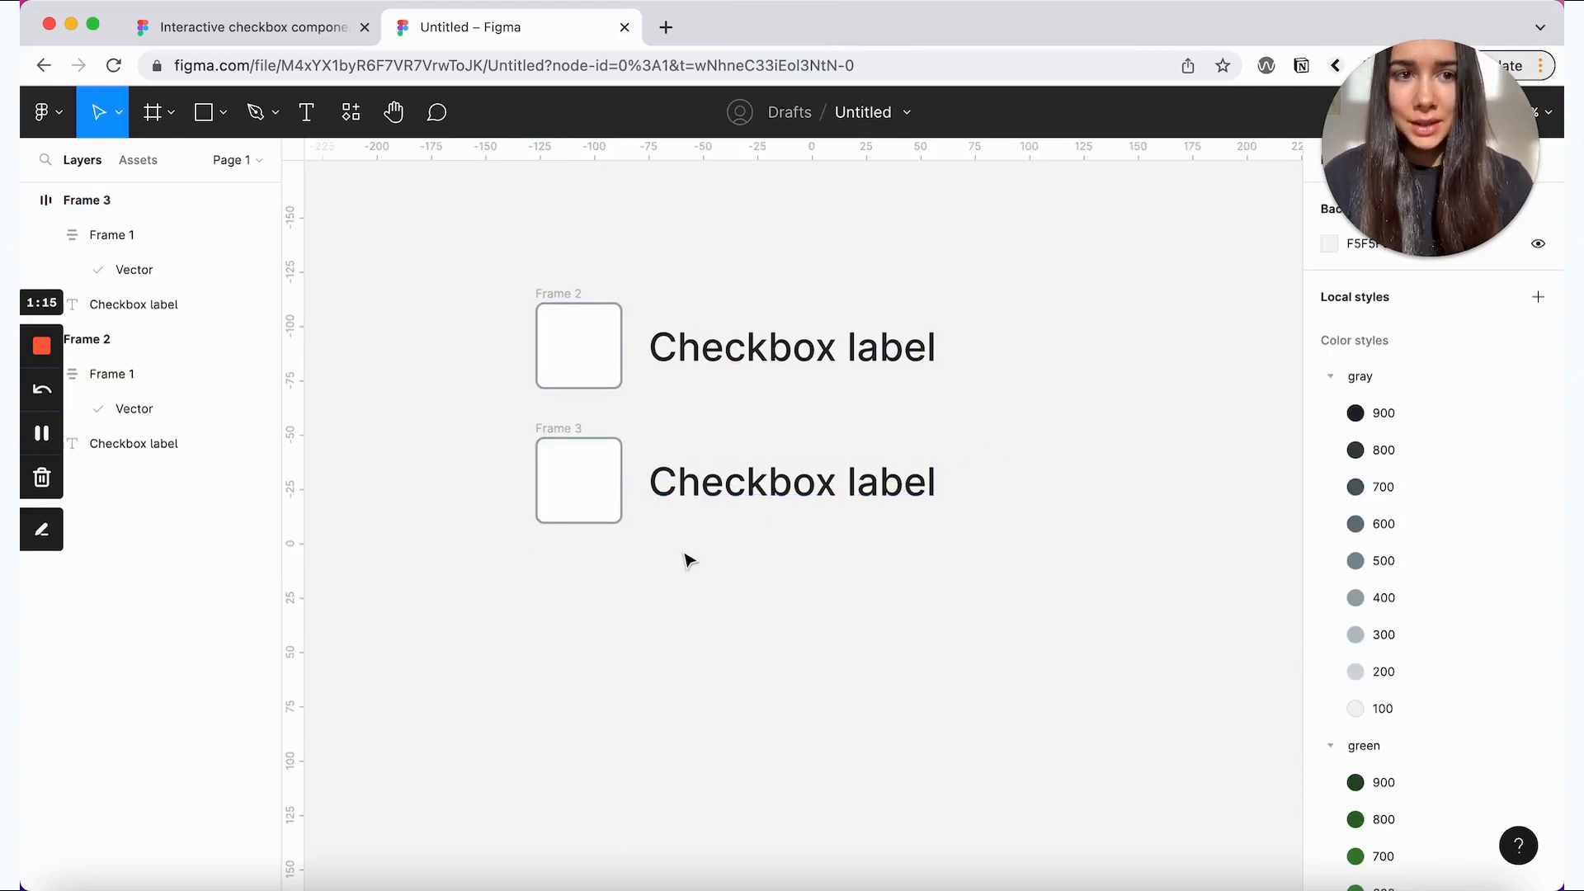
double_click(587, 478)
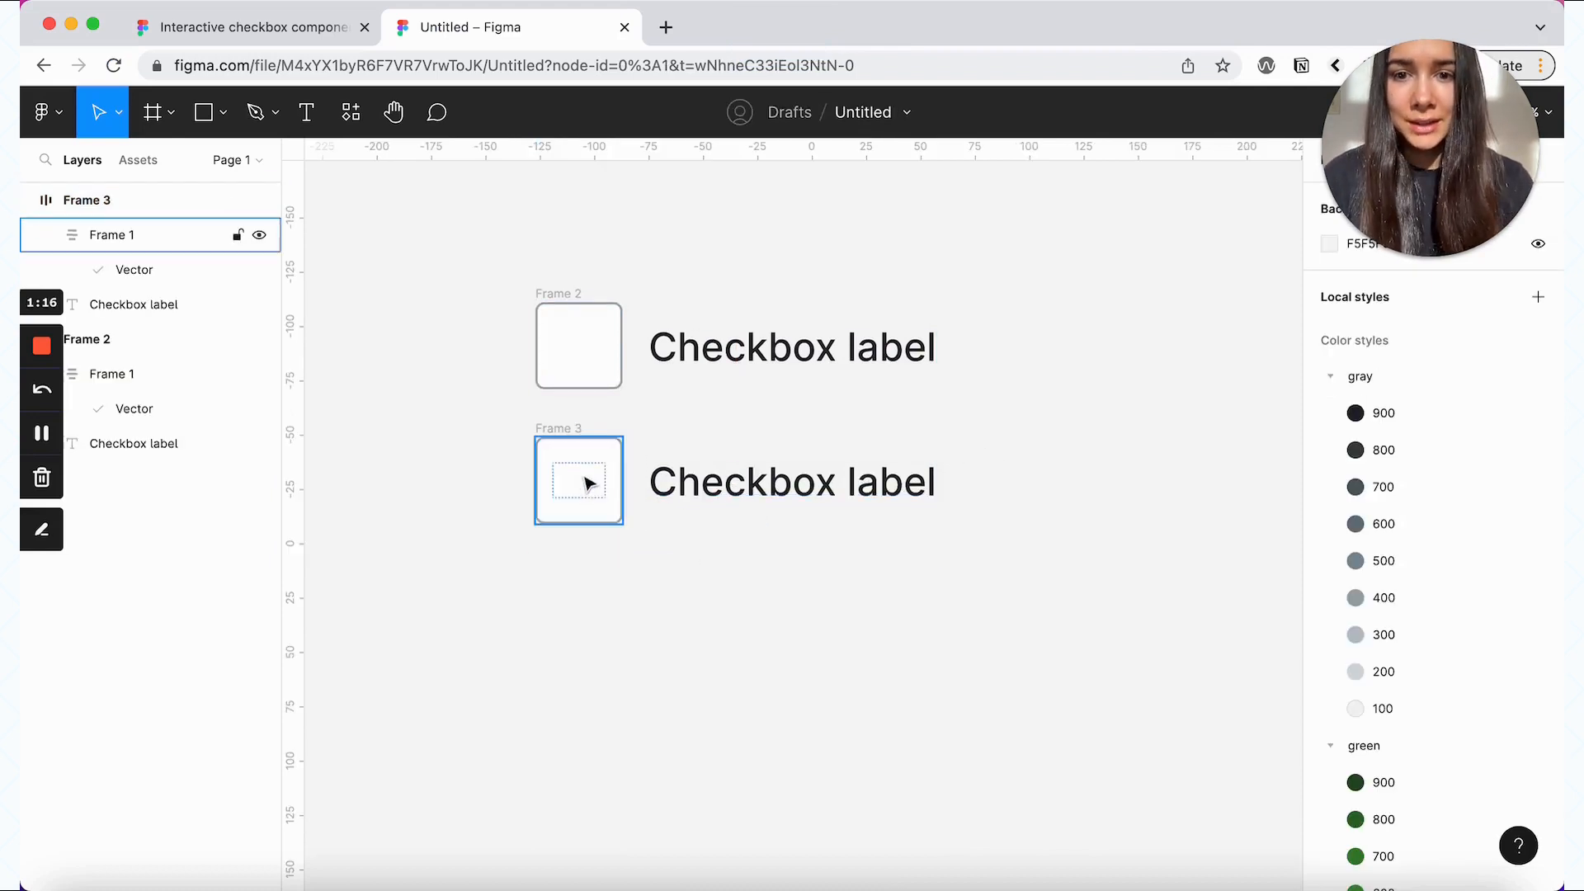
click(541, 546)
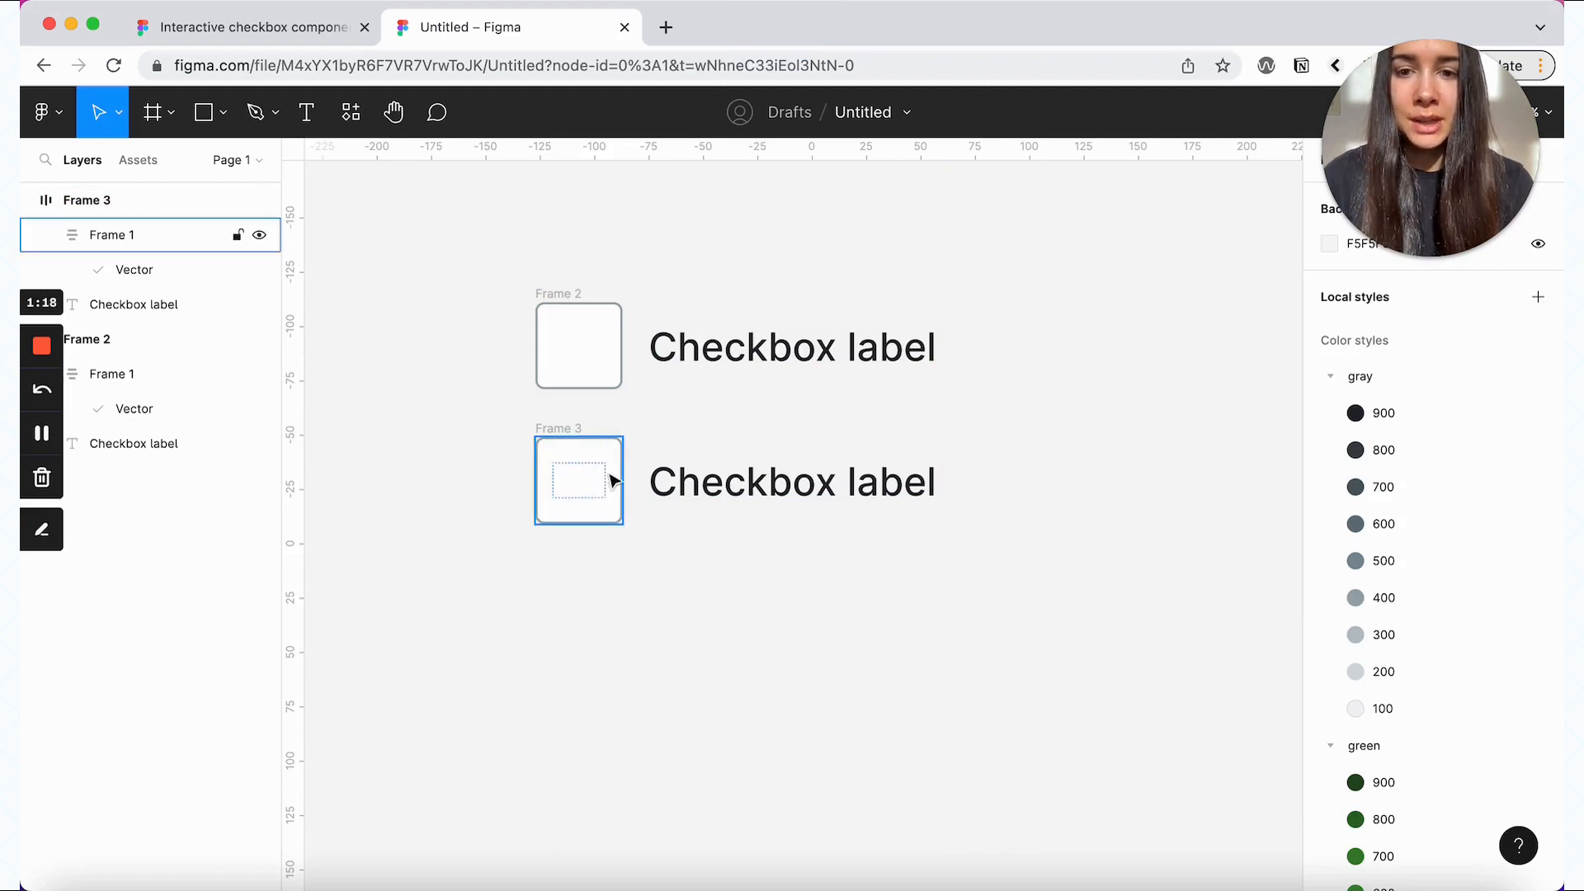
click(621, 519)
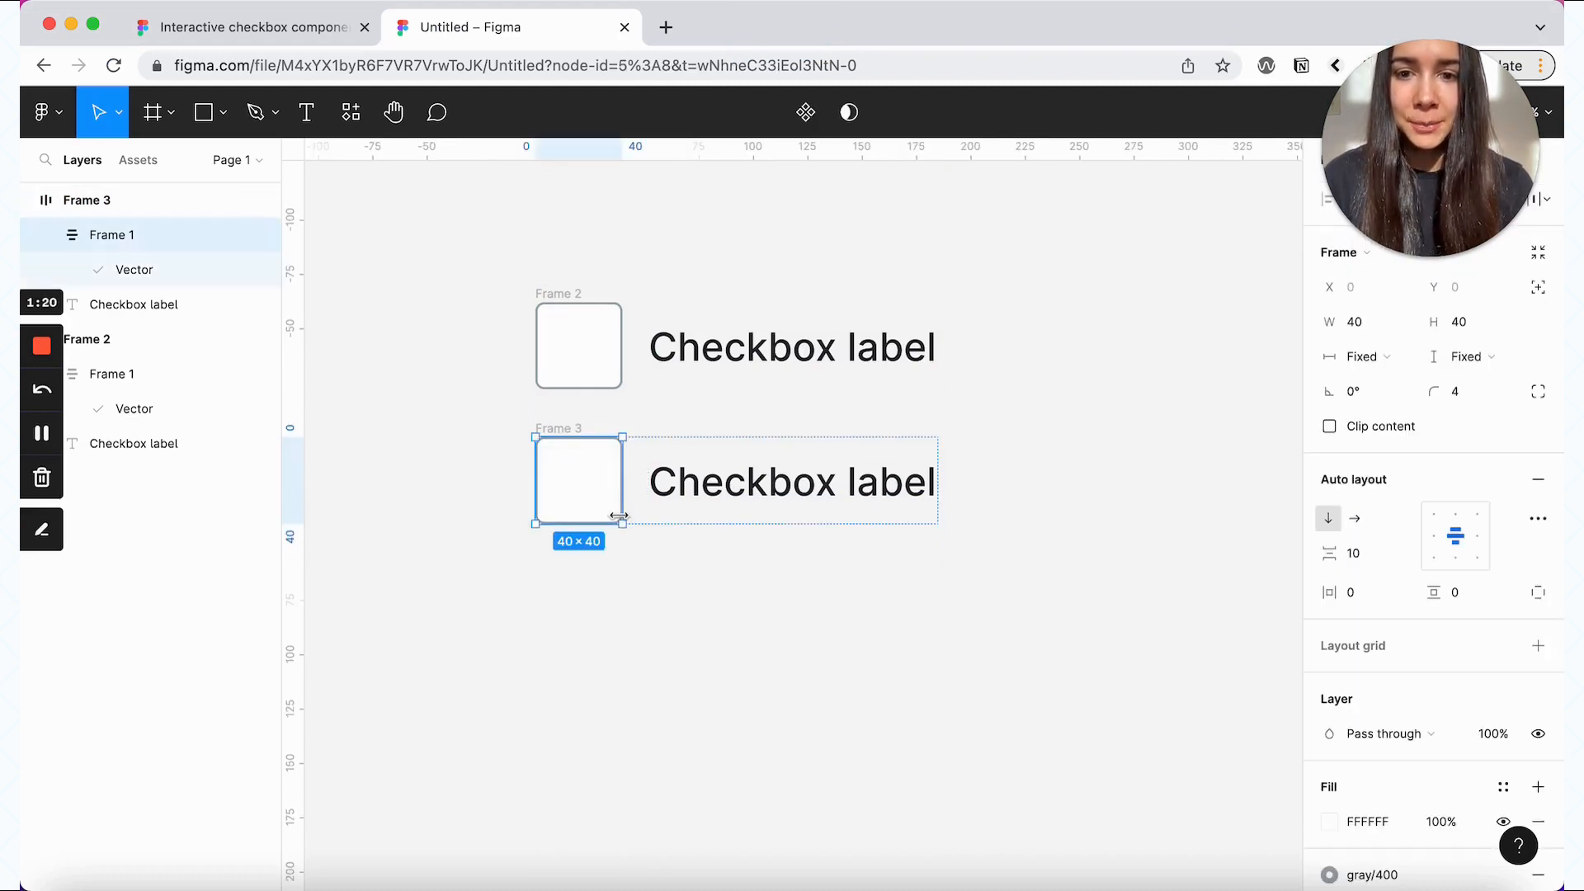
scroll(1485, 701, down, 5)
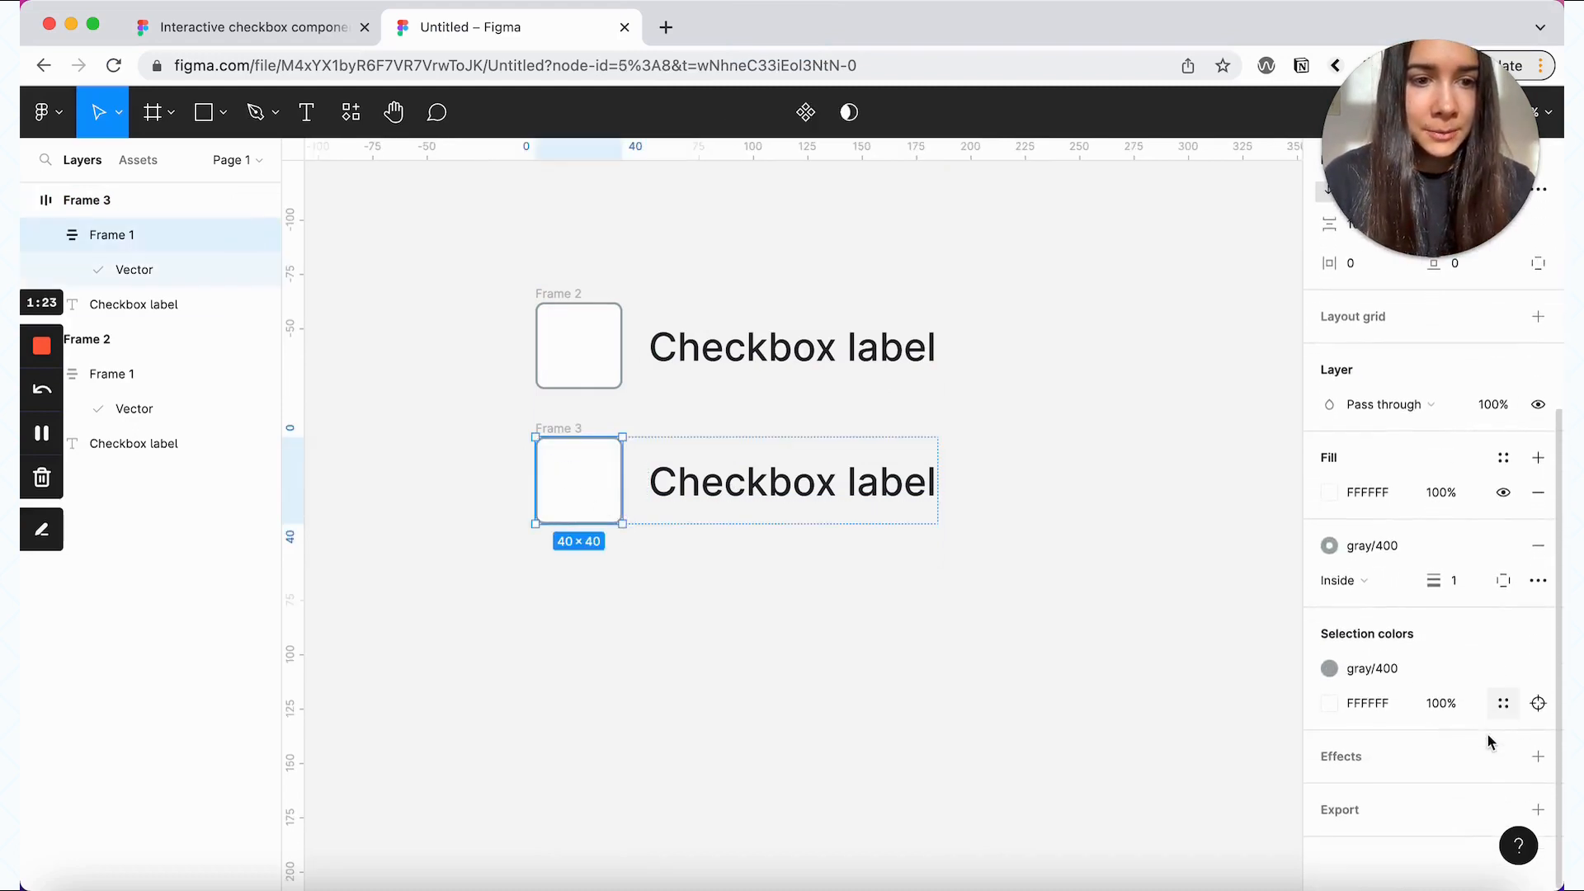
click(1538, 756)
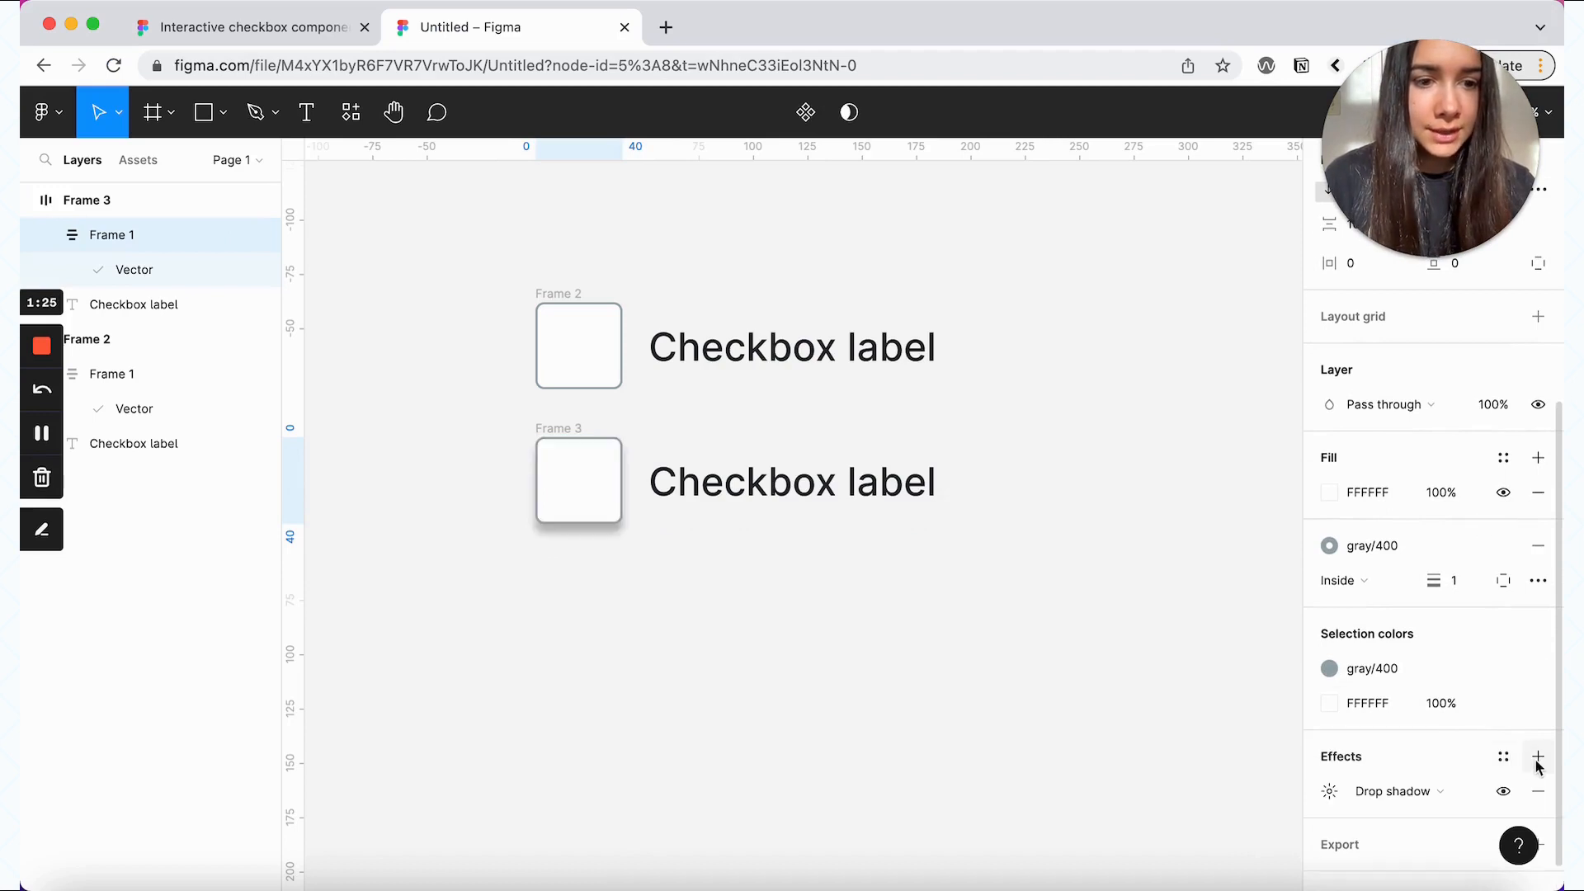
- Set the drop shadow's blur to 10 and its color opacity to 20%
click(1330, 793)
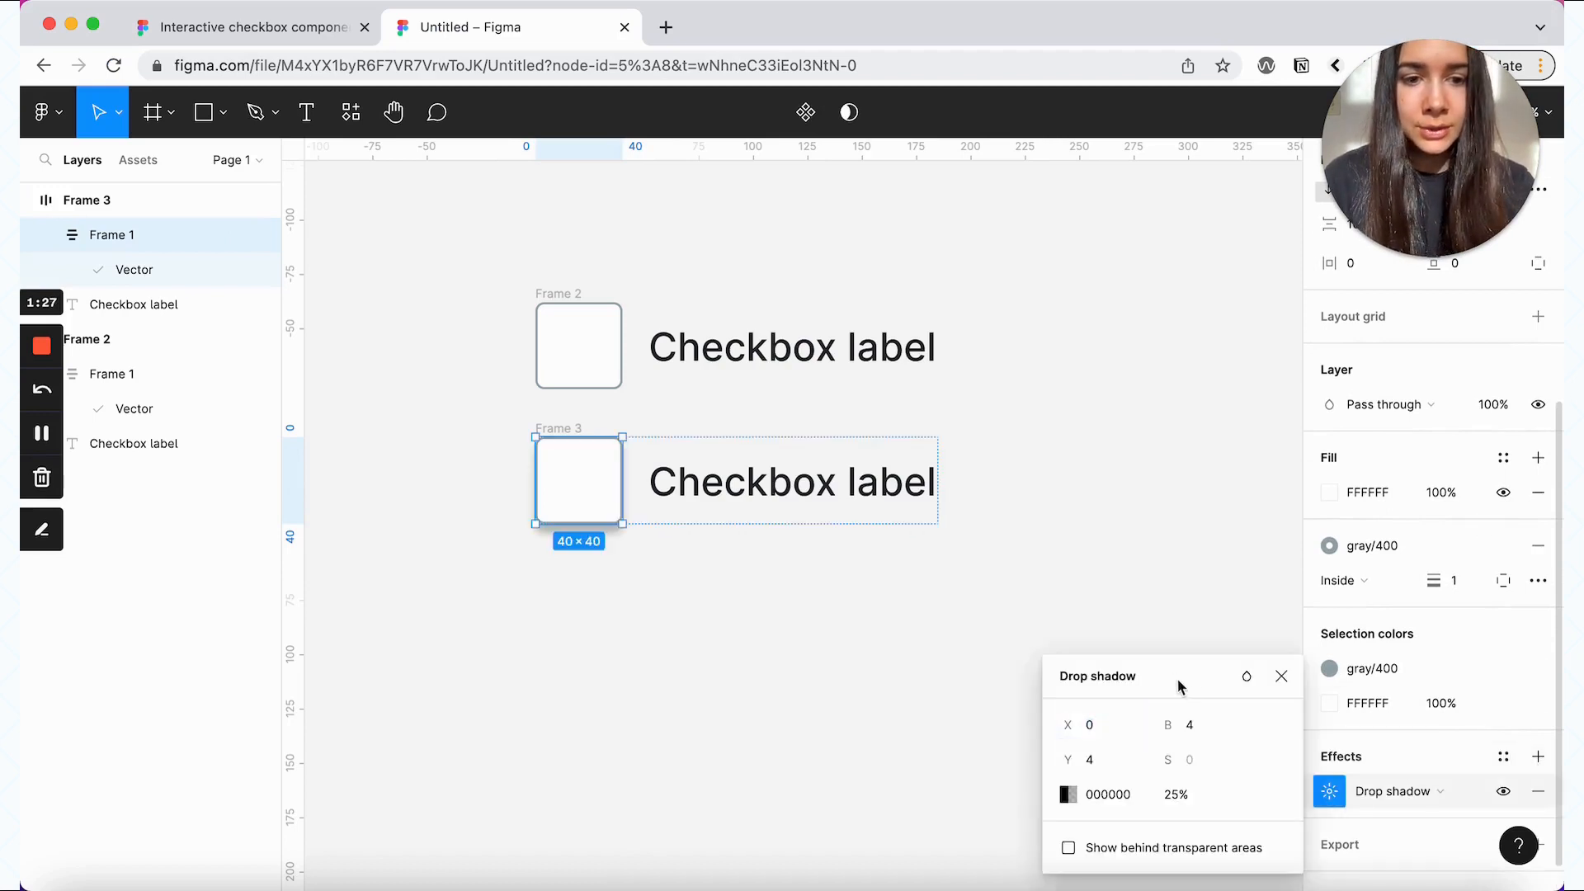
drag(1181, 685, 1185, 432)
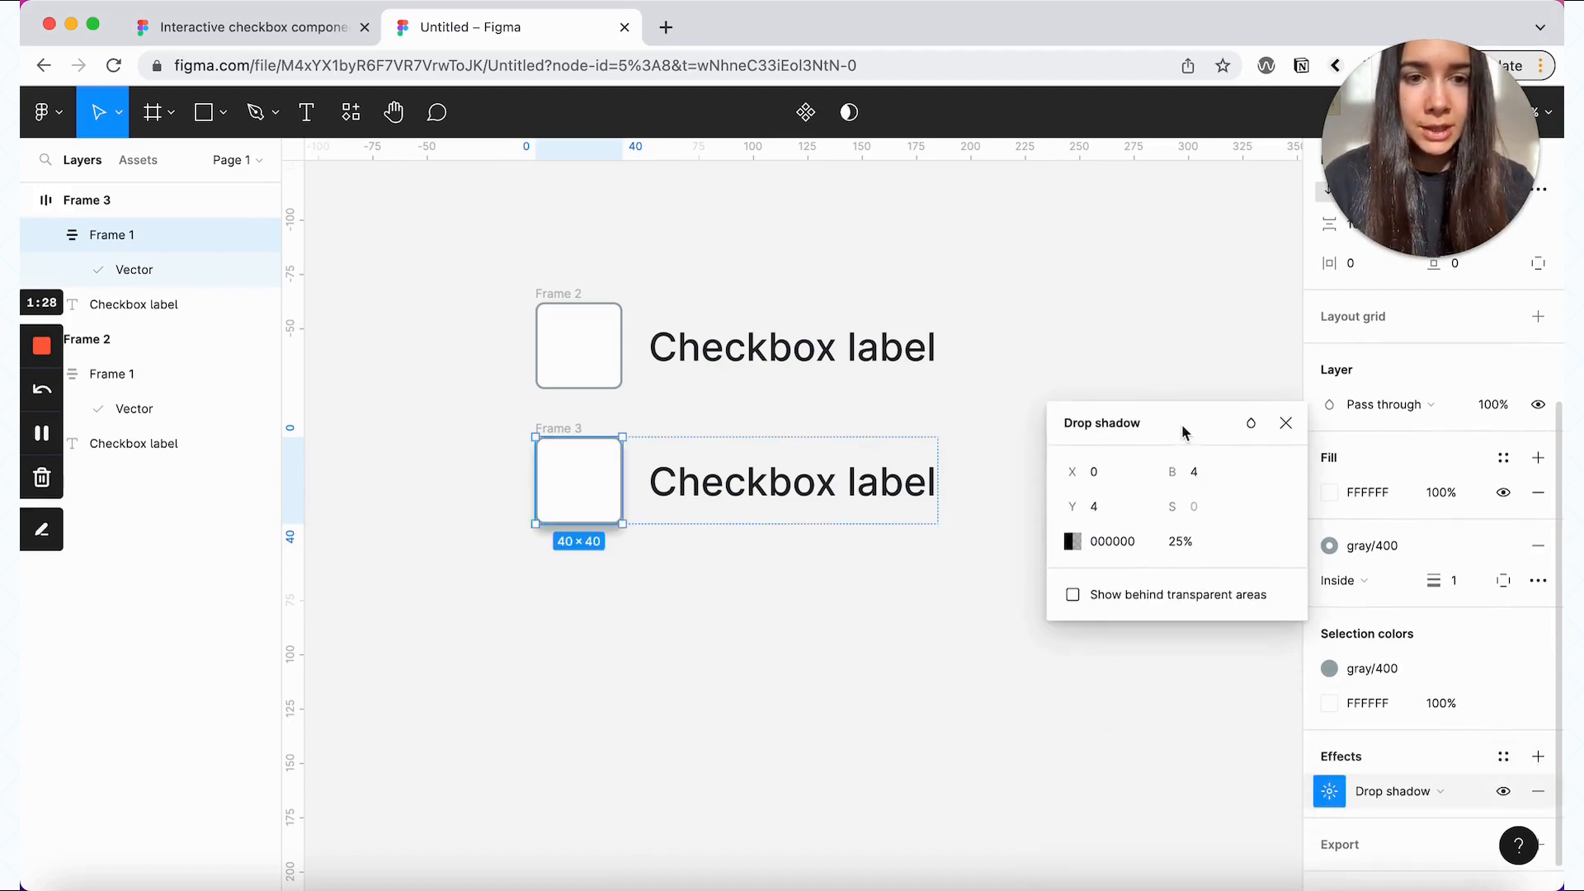
click(1205, 475)
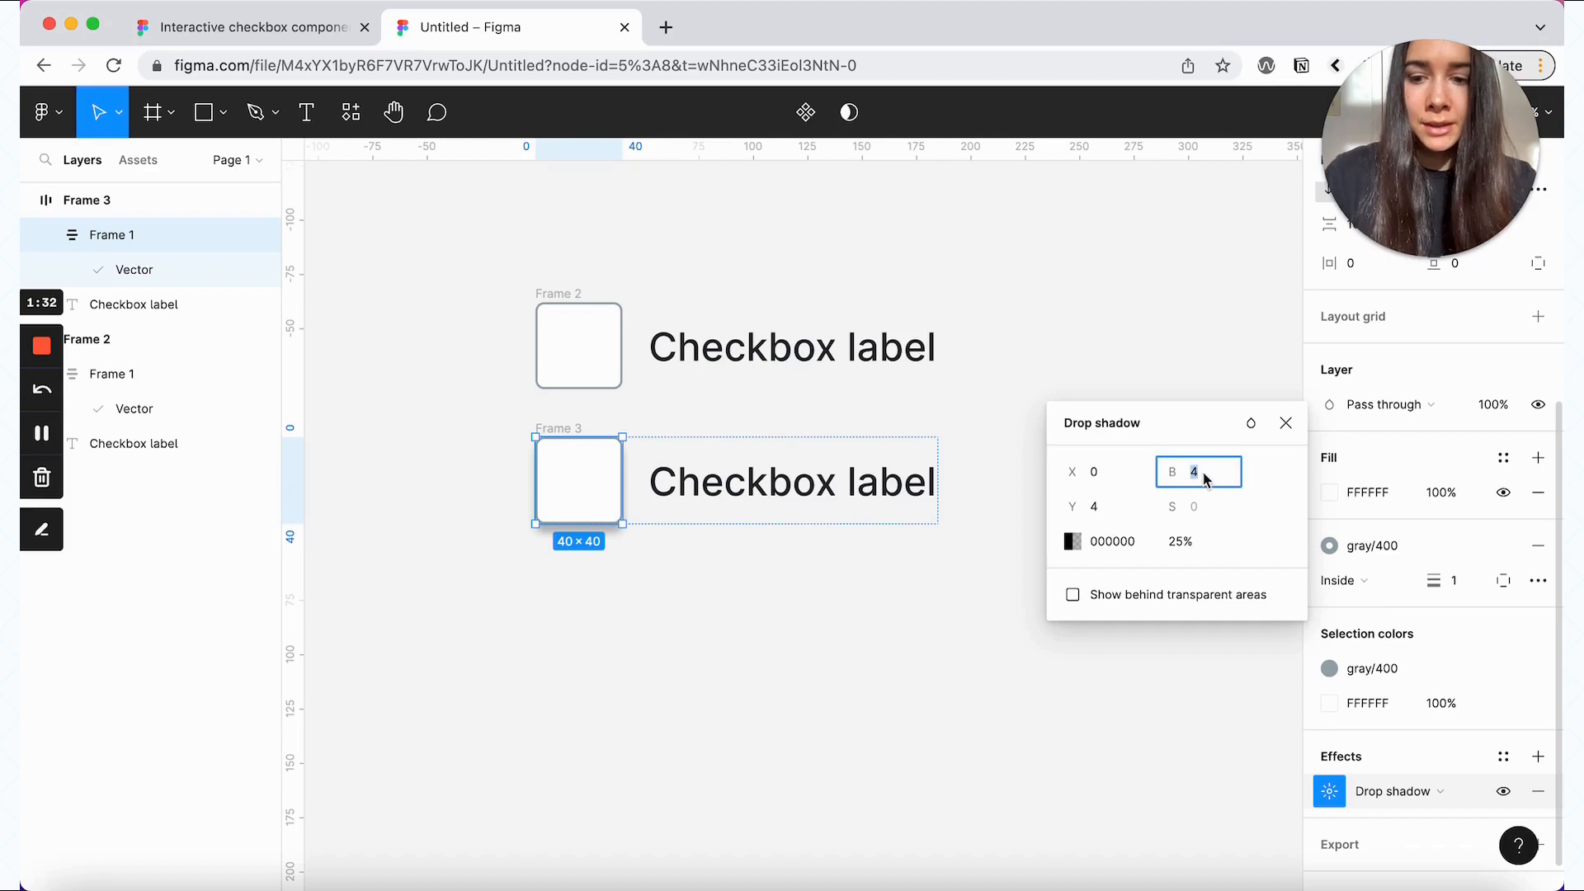
text(10)
key(Return)
click(1120, 519)
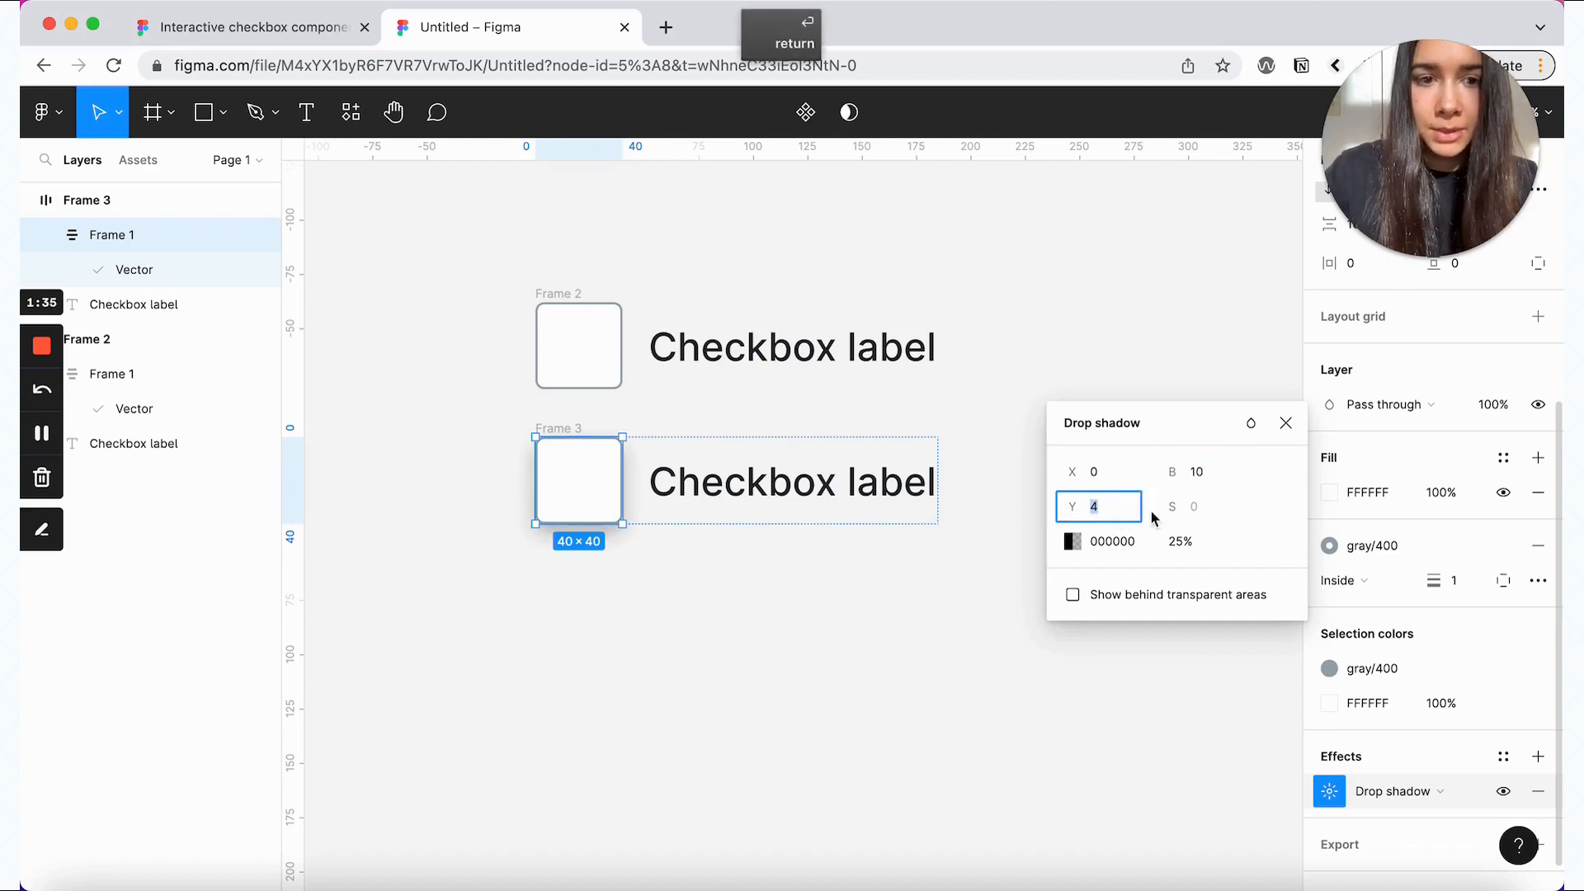
click(1203, 547)
text(20)
key(Return)
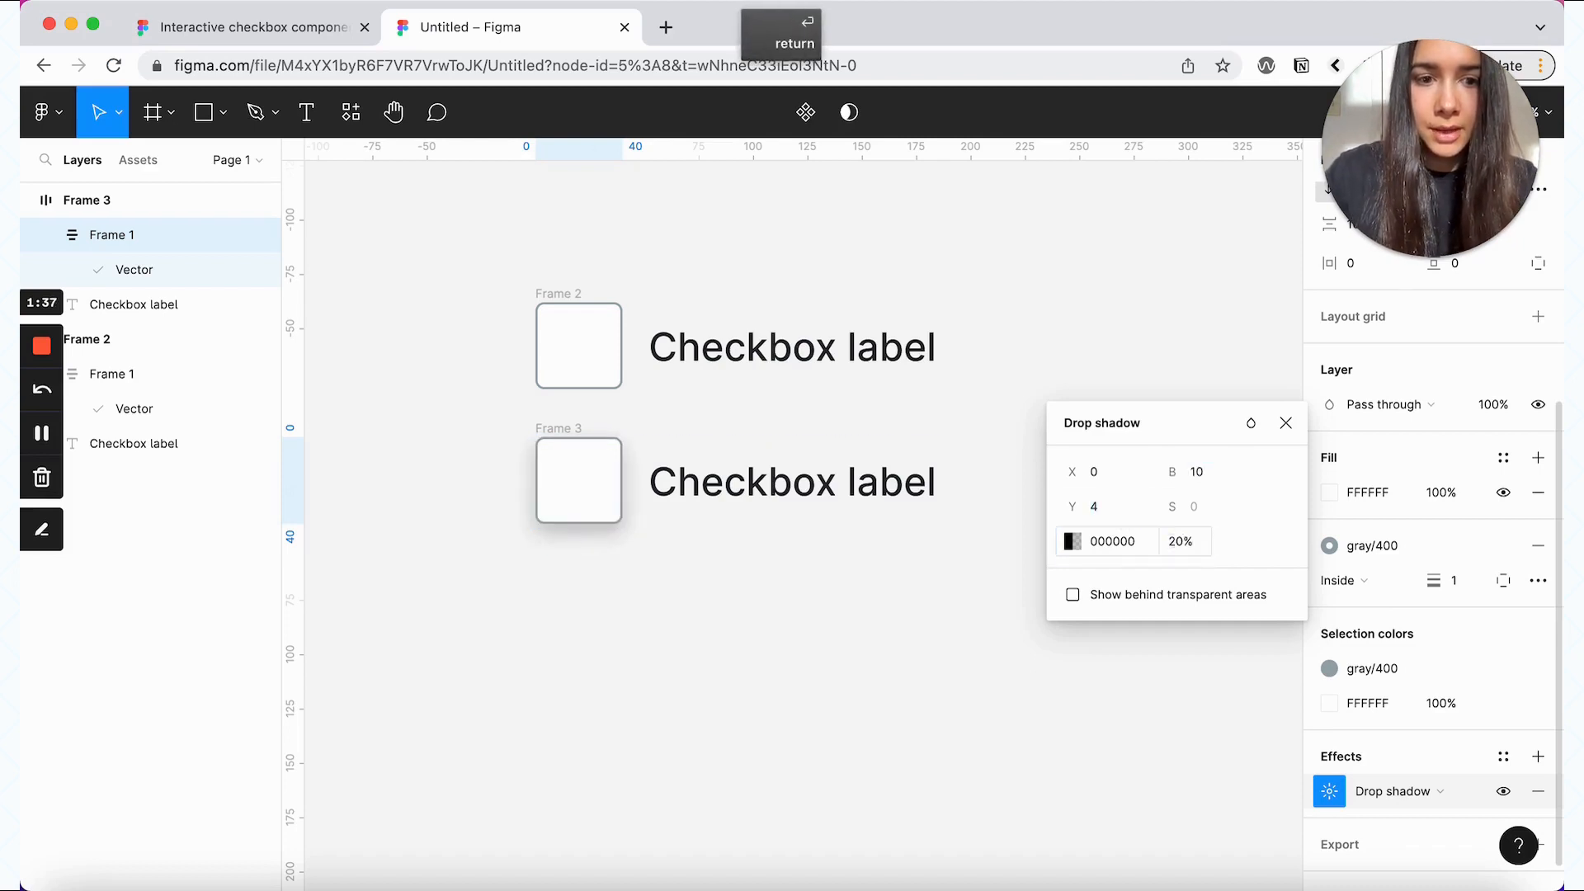
click(1074, 548)
drag(785, 605, 755, 468)
click(724, 612)
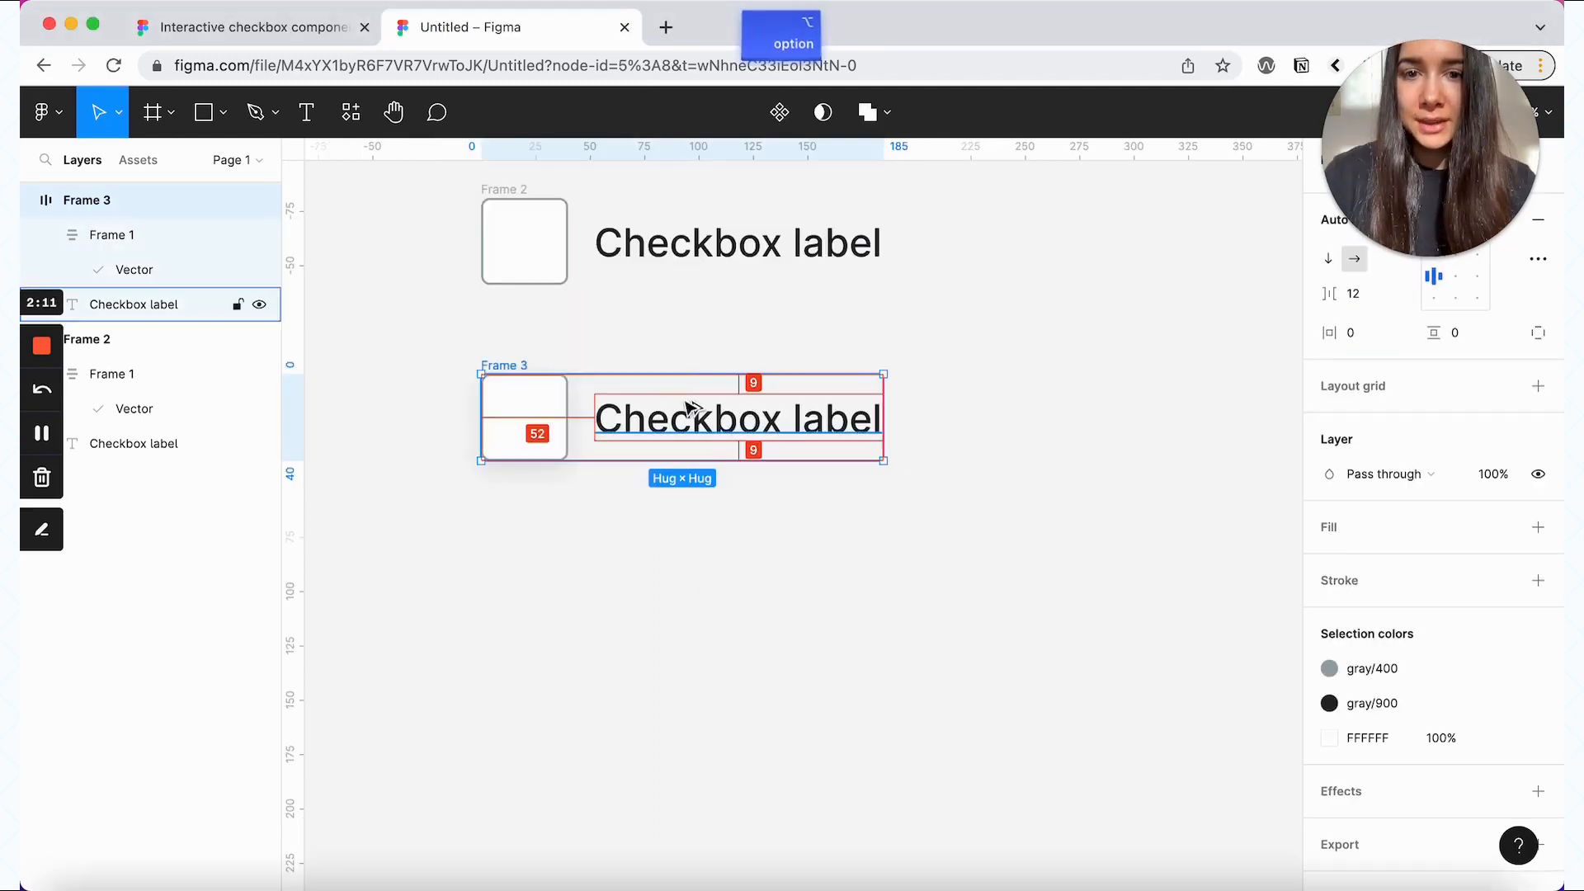
- Duplicate the shadowed checkbox row below it and fill the new copy's box with the green/500 color style
drag(682, 410, 672, 551)
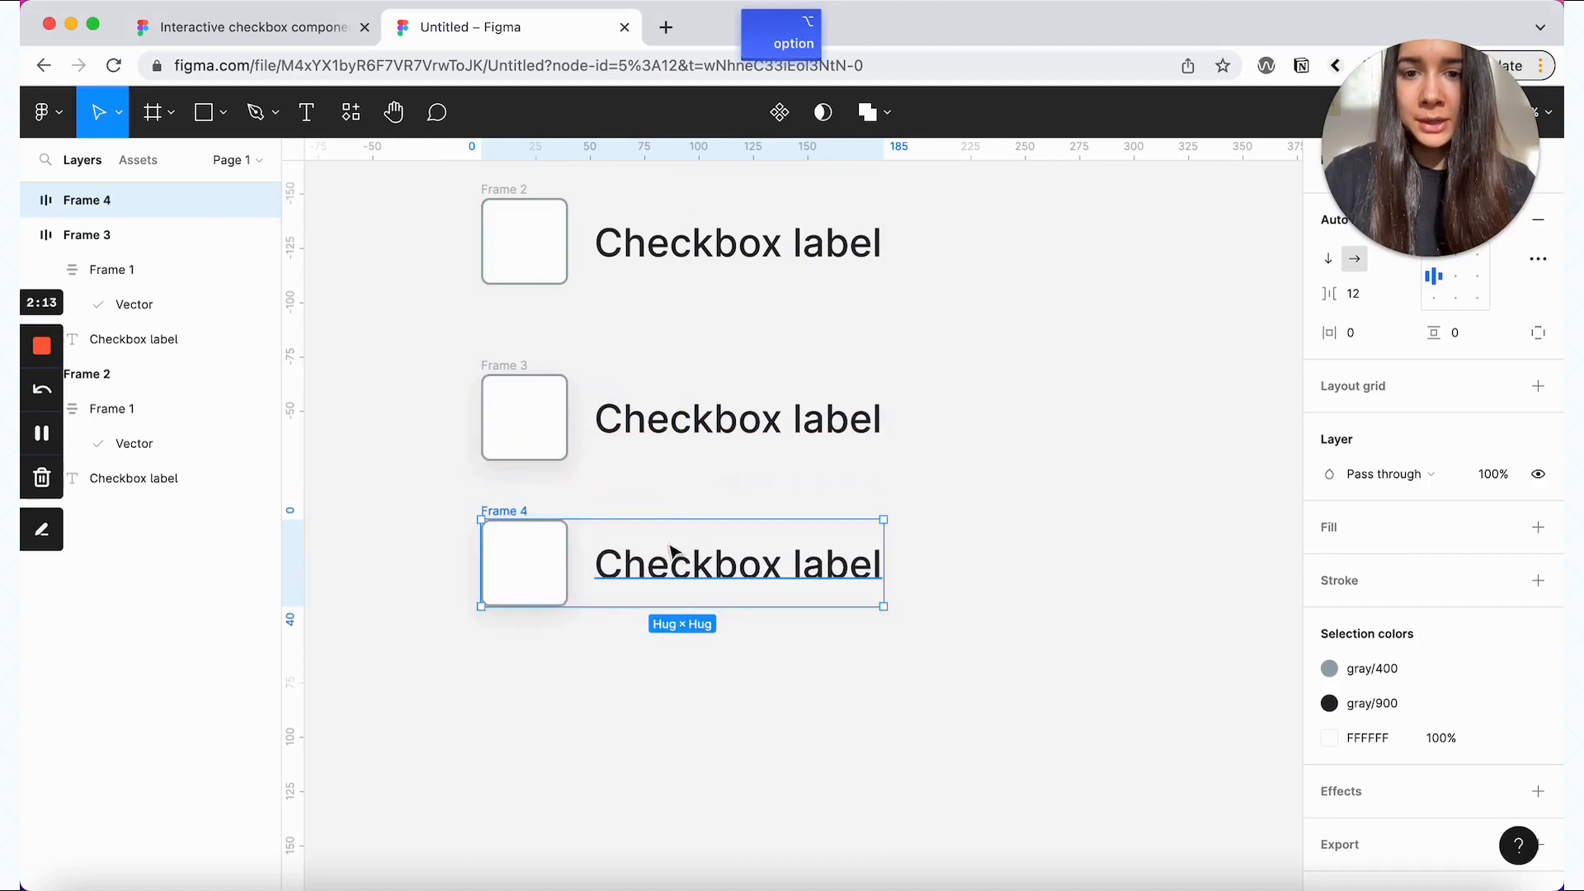
click(512, 566)
scroll(1444, 578, down, 1)
click(1503, 422)
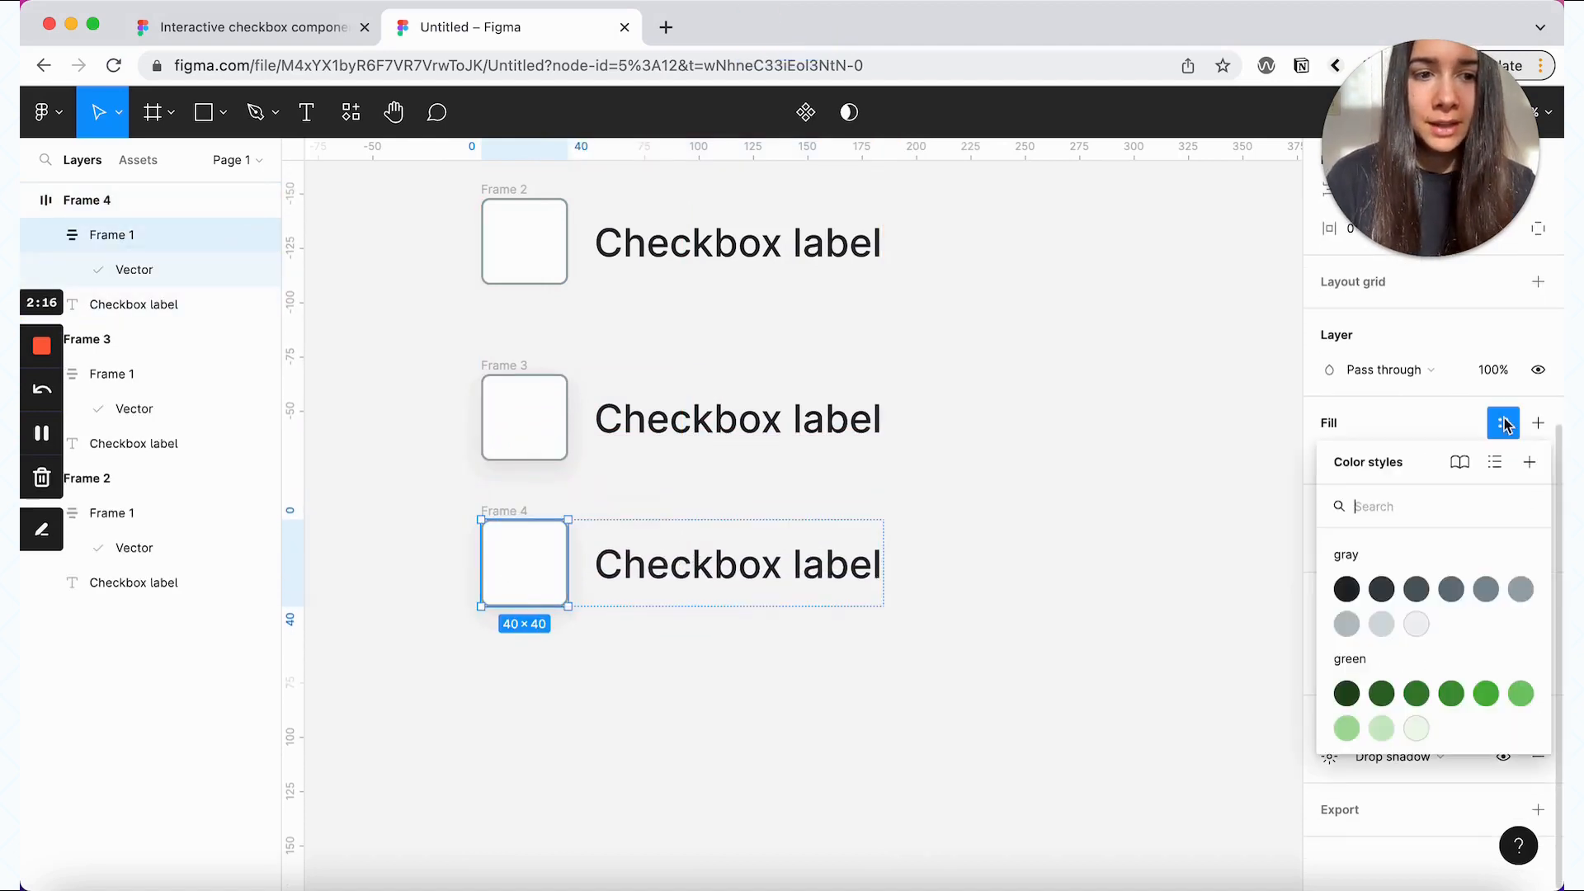
click(1479, 699)
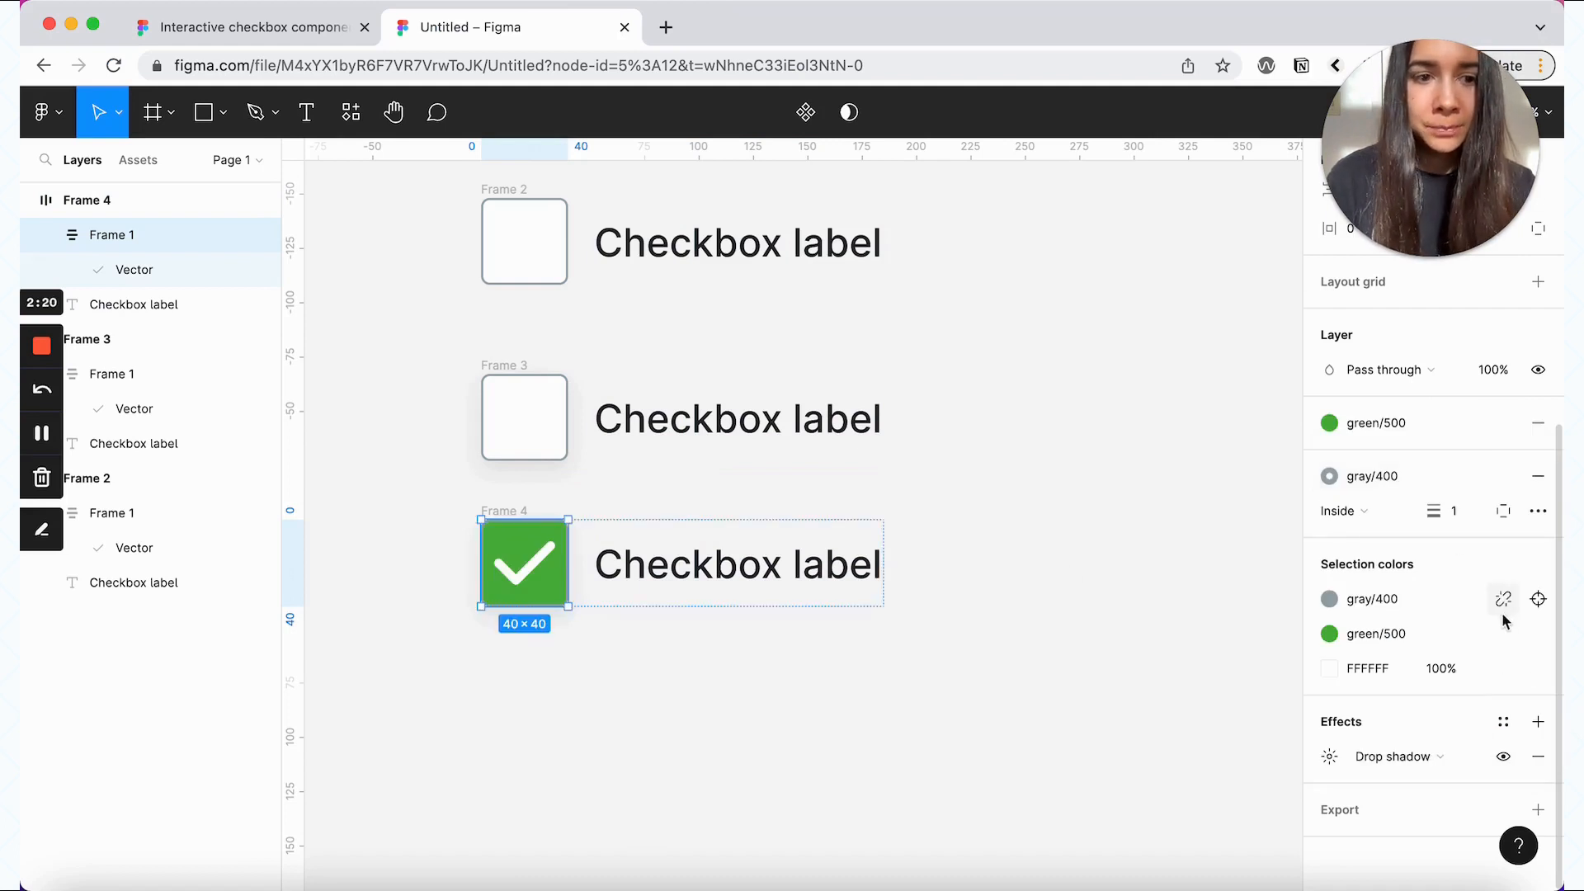
- Replace the green box's gray/400 stroke color with the green/500 color style
click(1503, 598)
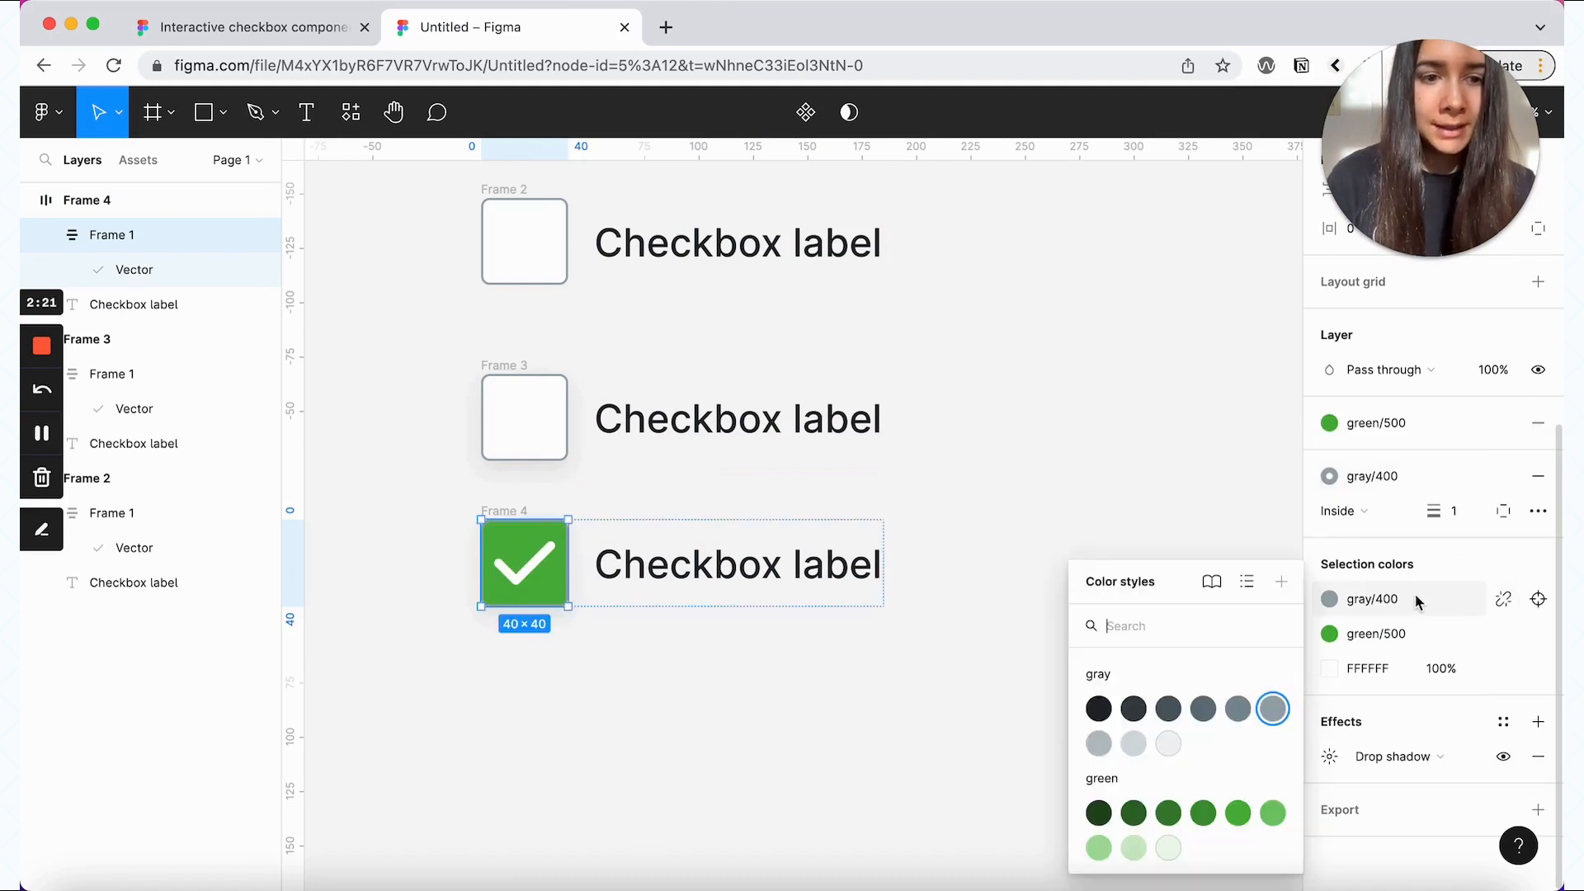
click(1235, 815)
click(1041, 689)
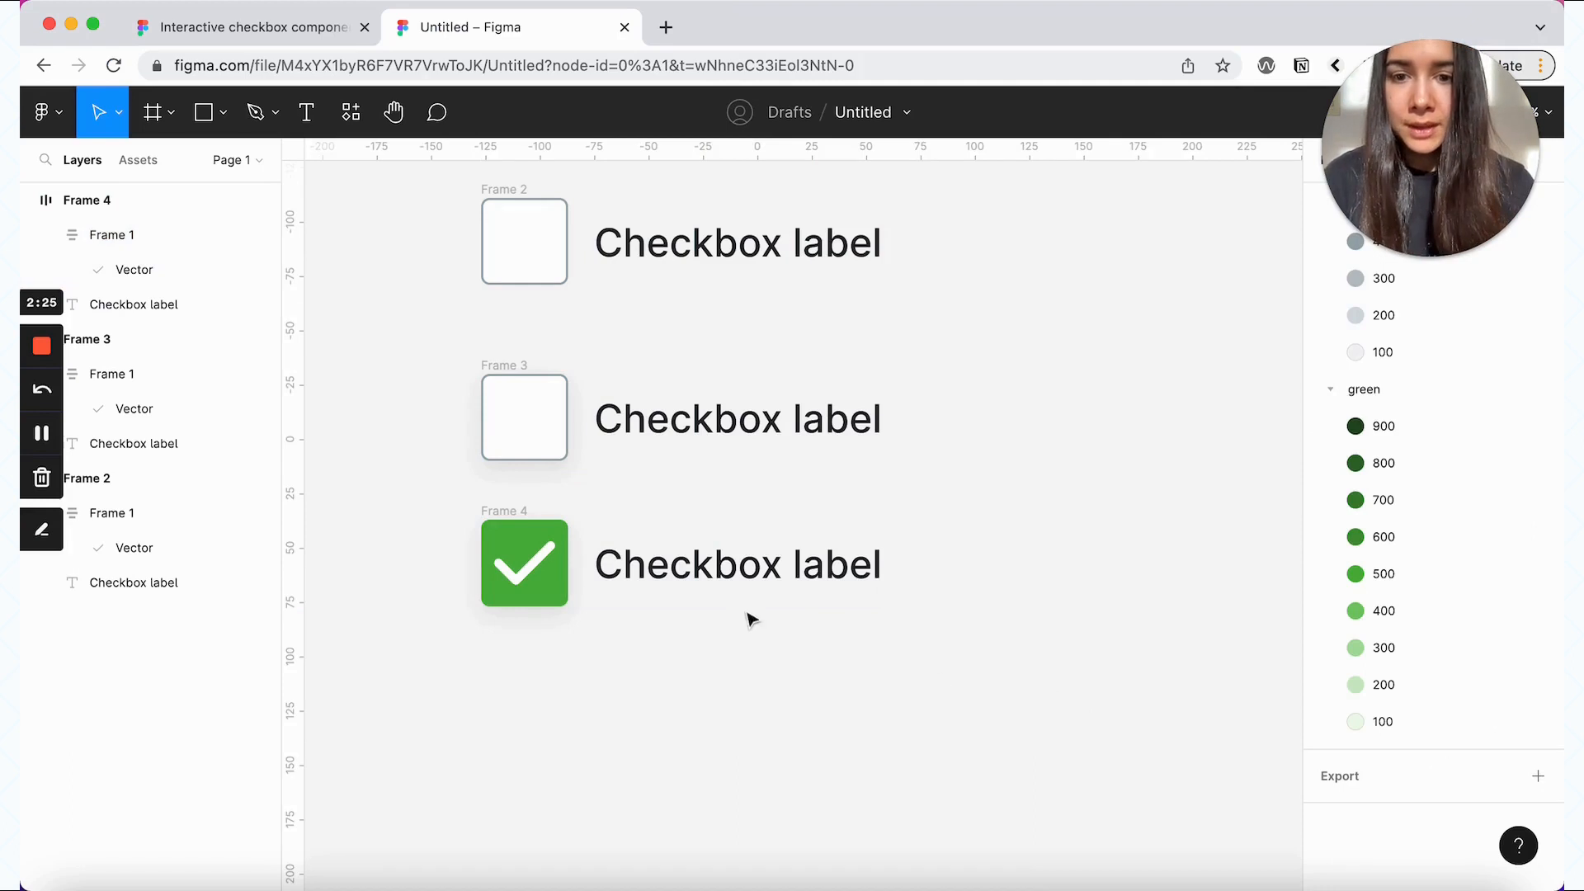
- Scale the checkmark inside the green box proportionally from its center to a width of 28
double_click(538, 565)
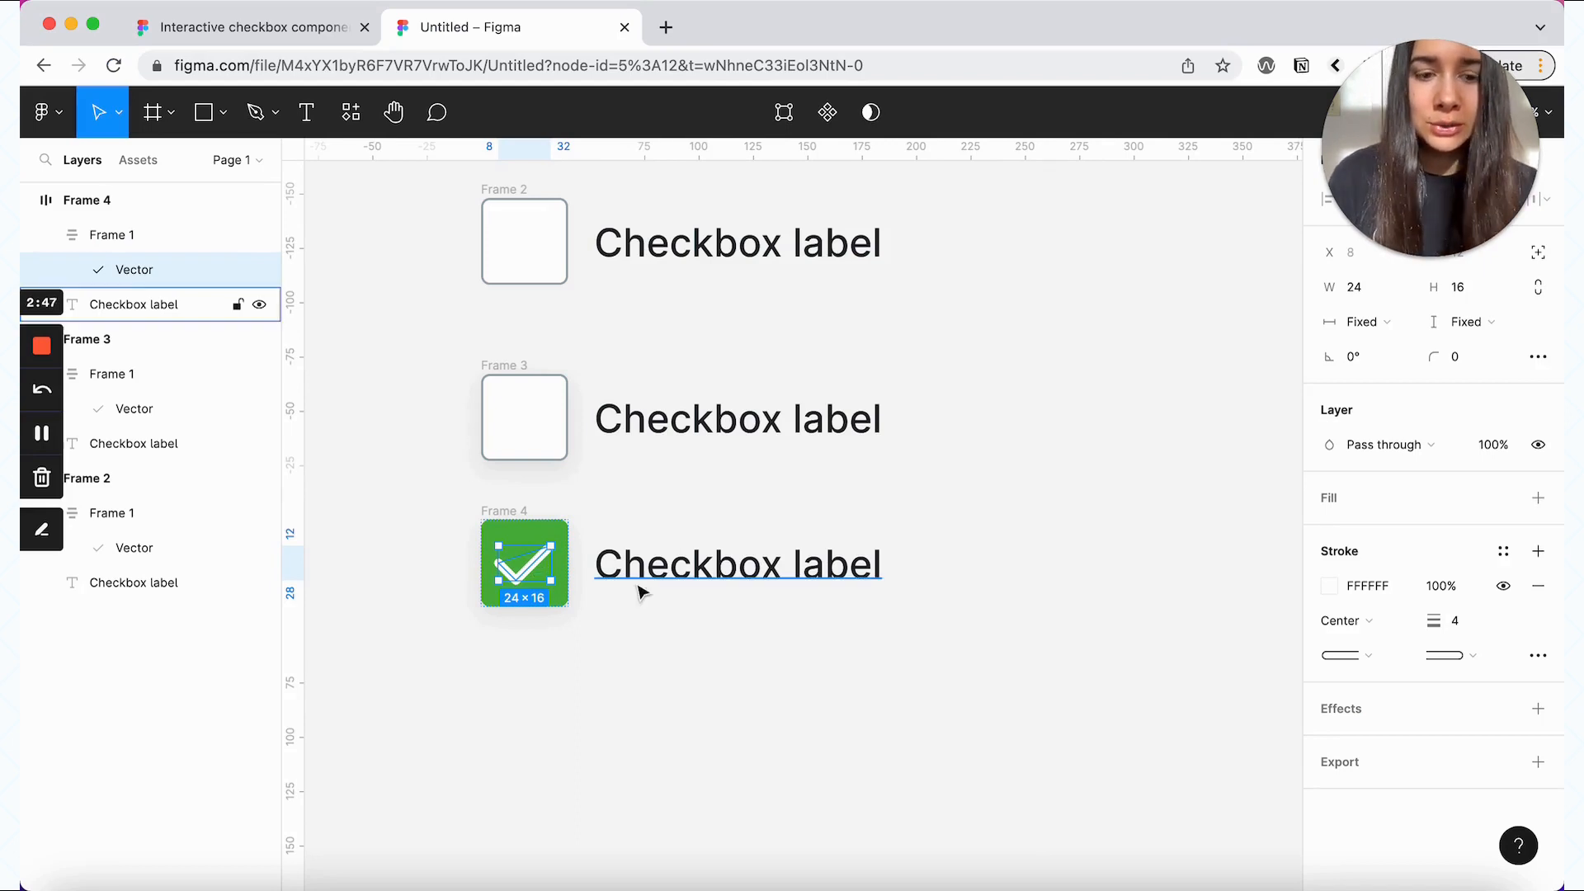
key(k)
click(1377, 492)
text(28)
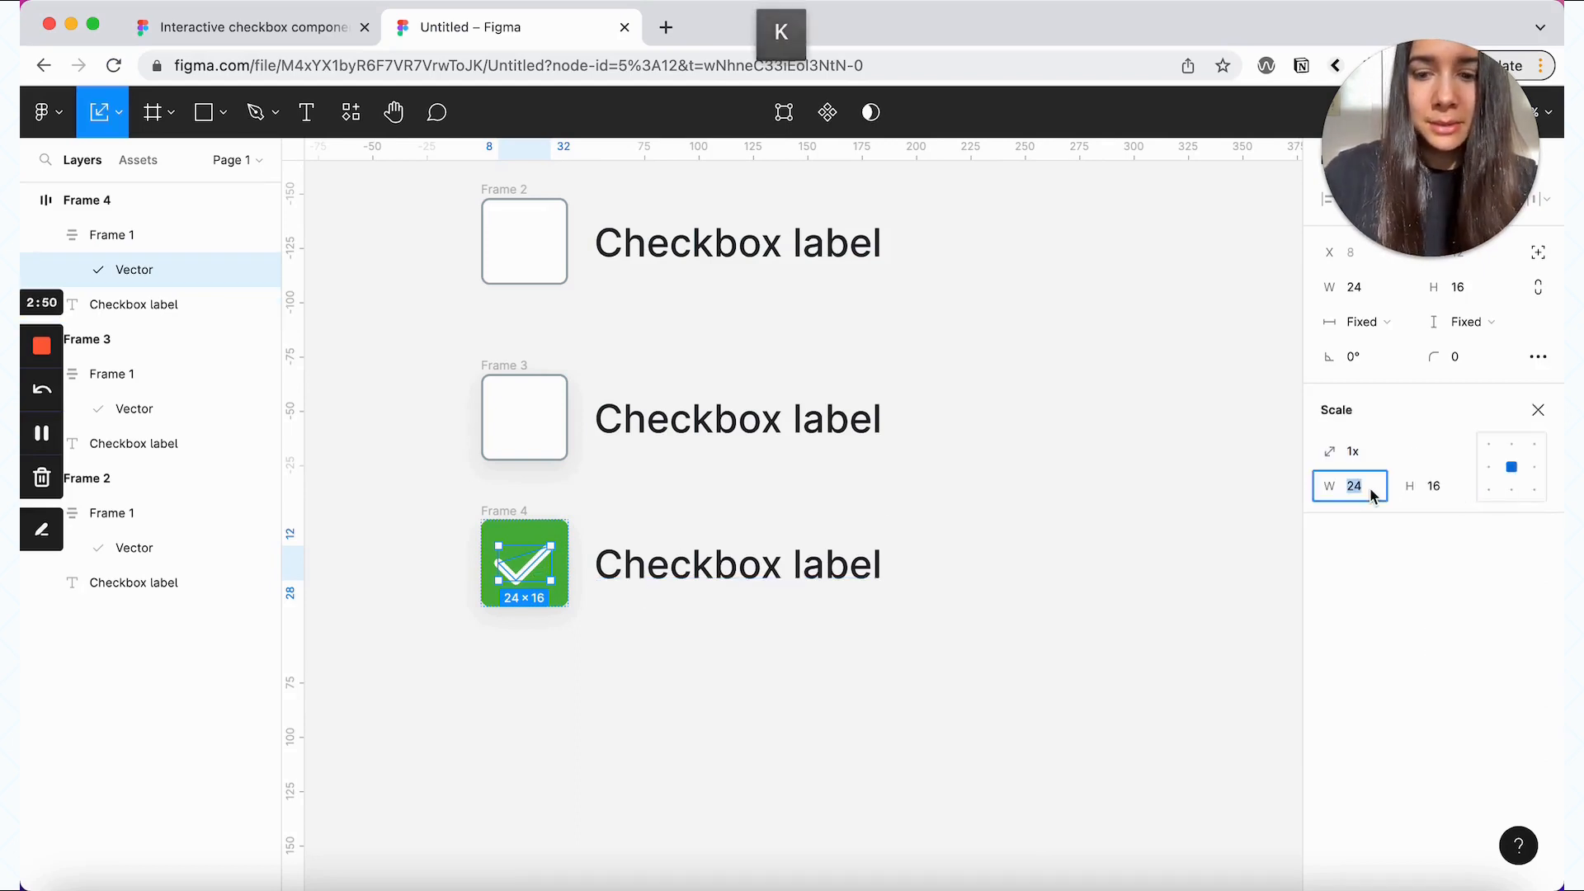
key(Return)
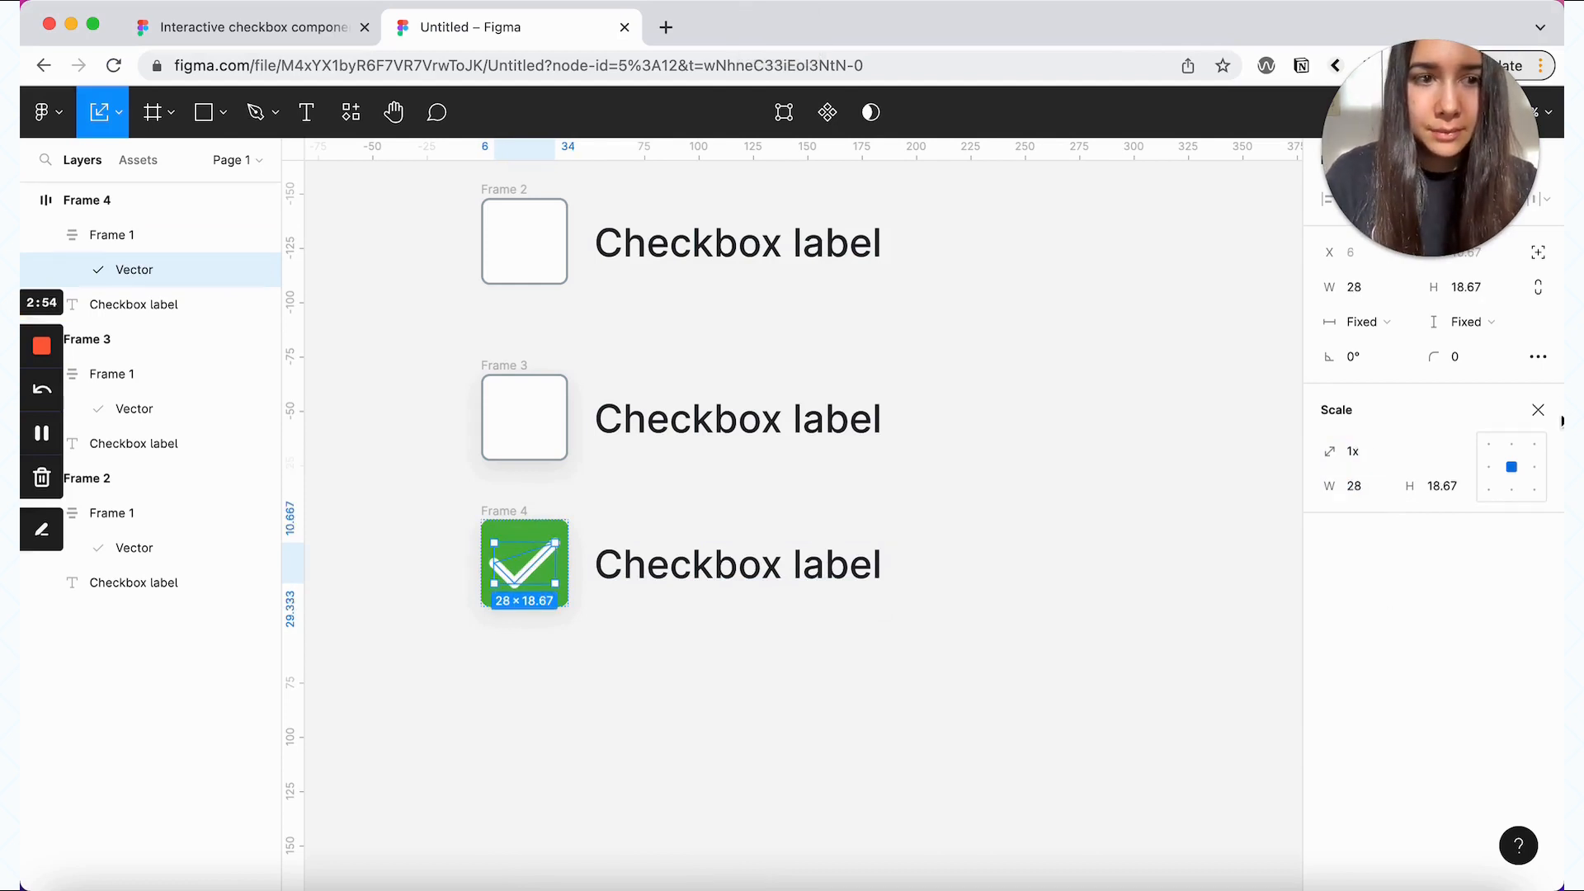
click(1538, 410)
- Set the scaled checkmark's stroke weight to 4
click(1465, 621)
text(4)
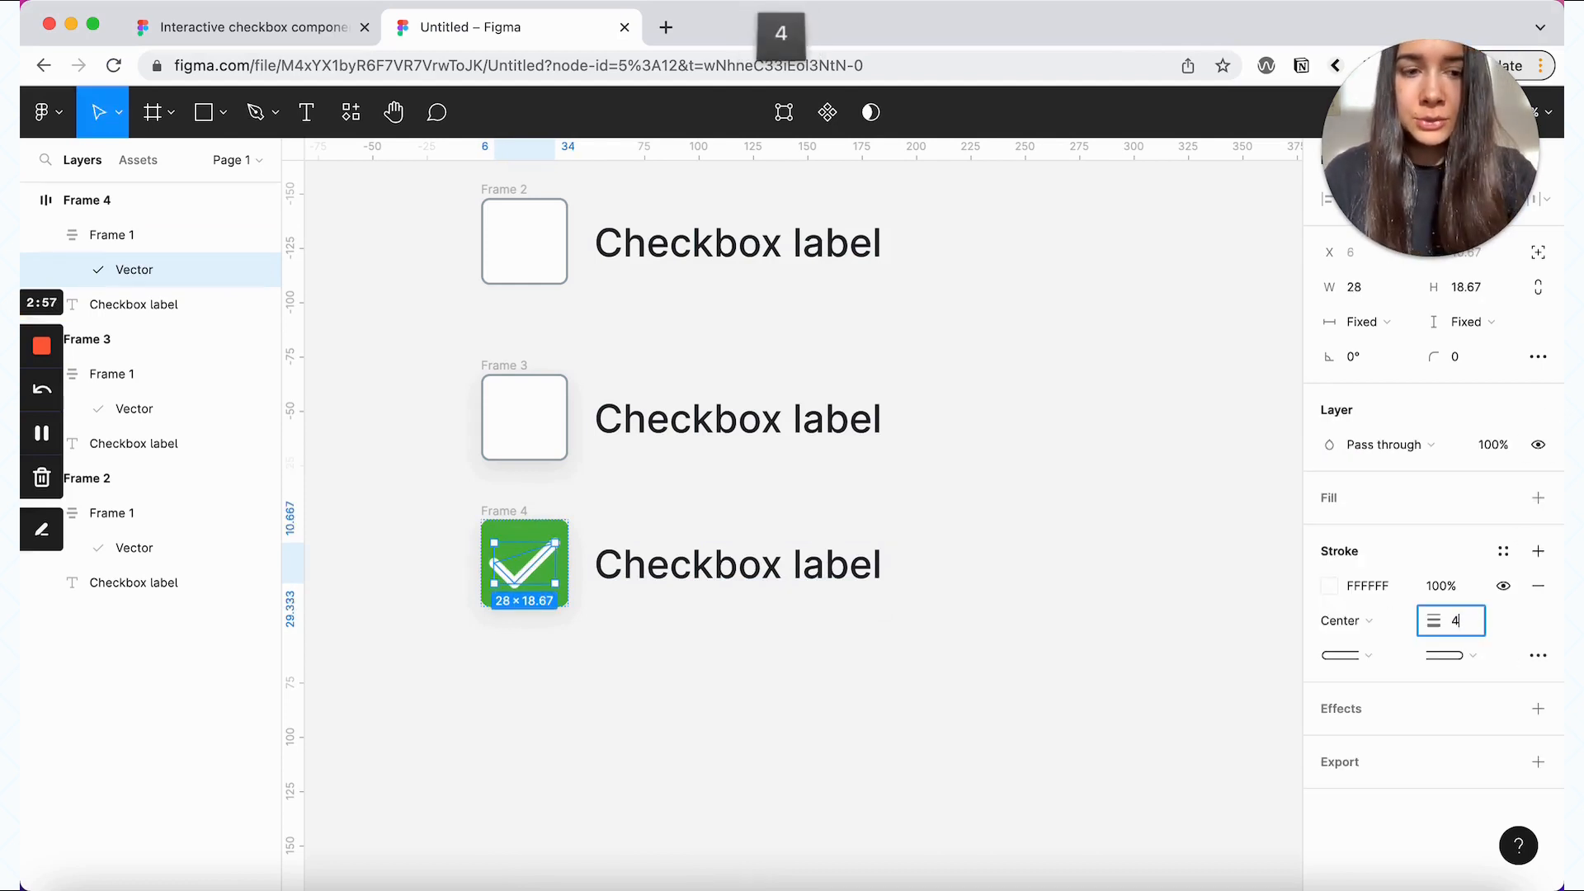
key(Return)
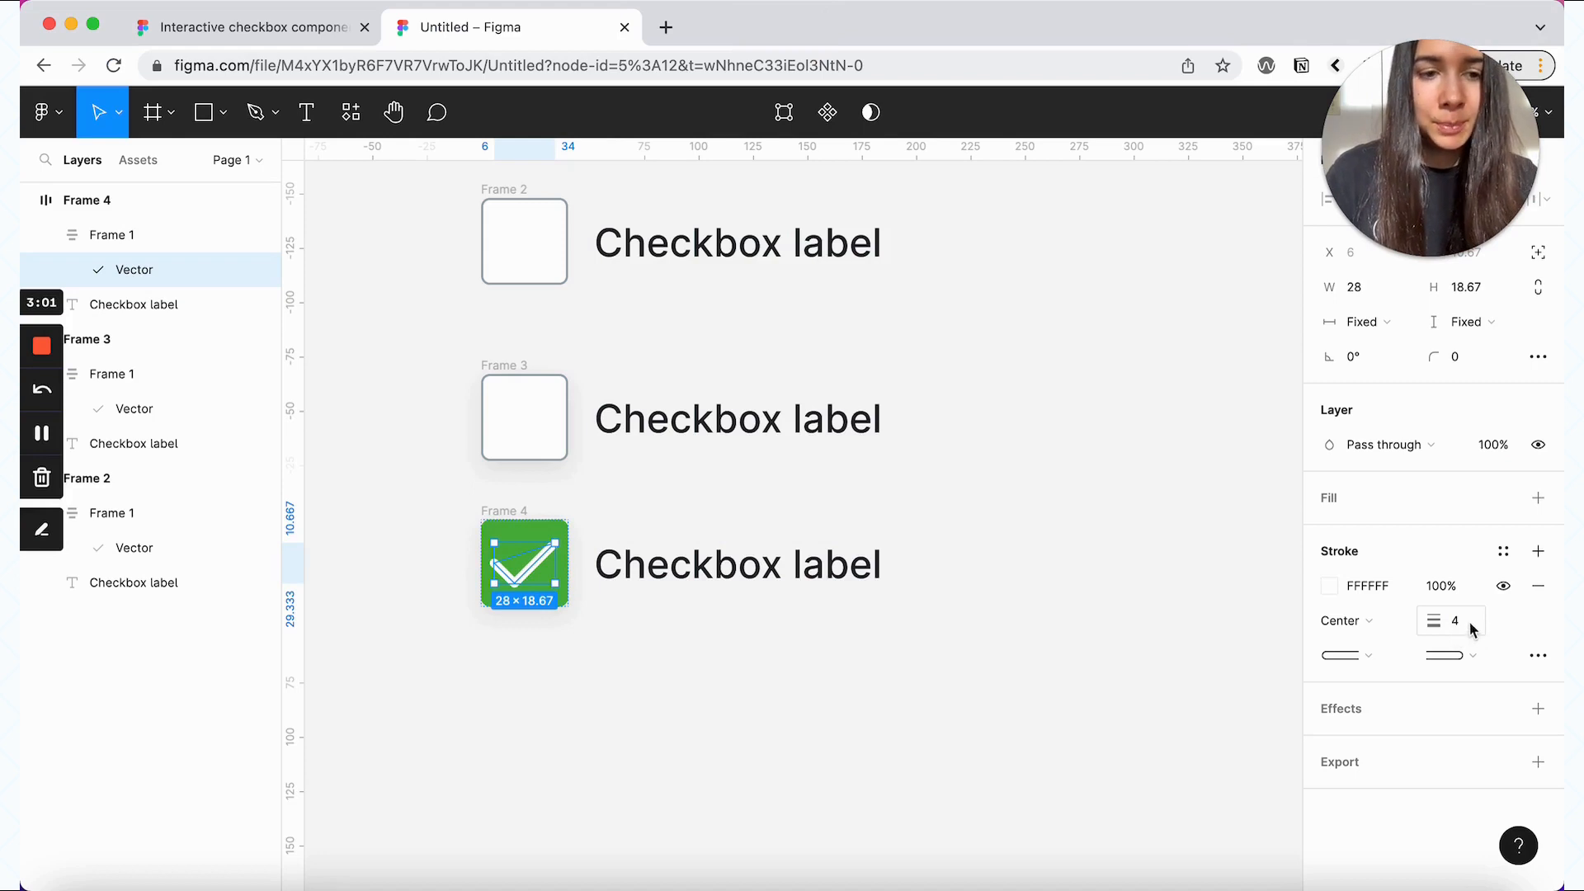
click(938, 581)
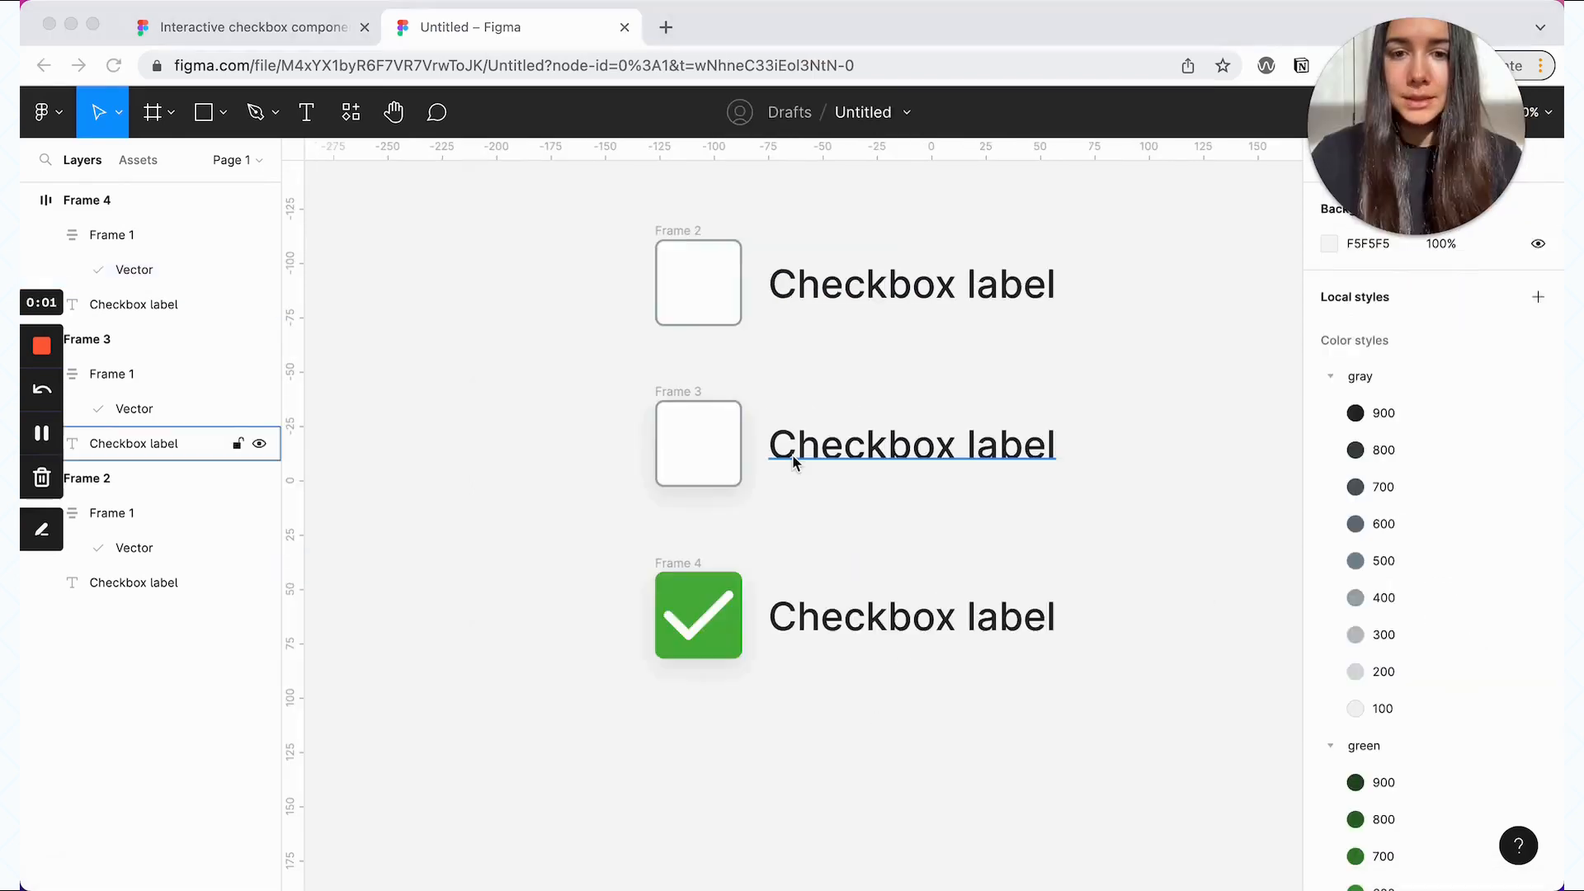
- Rename the box frames of all three checkbox rows together as checkbox
click(720, 606)
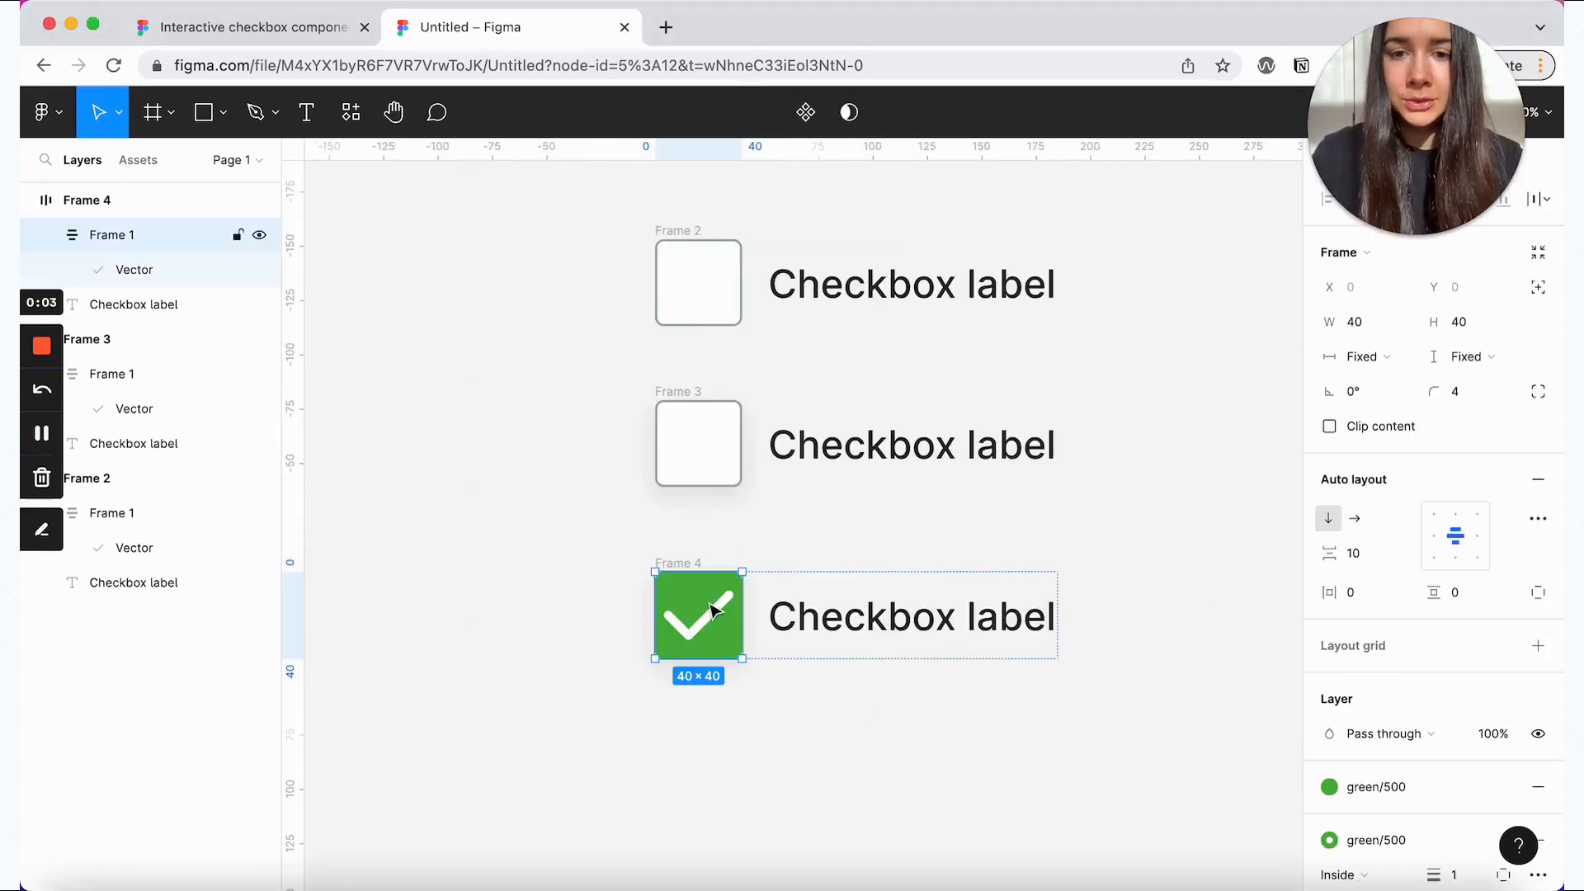
shift+click(720, 437)
shift+click(699, 276)
key(super+r)
text(c)
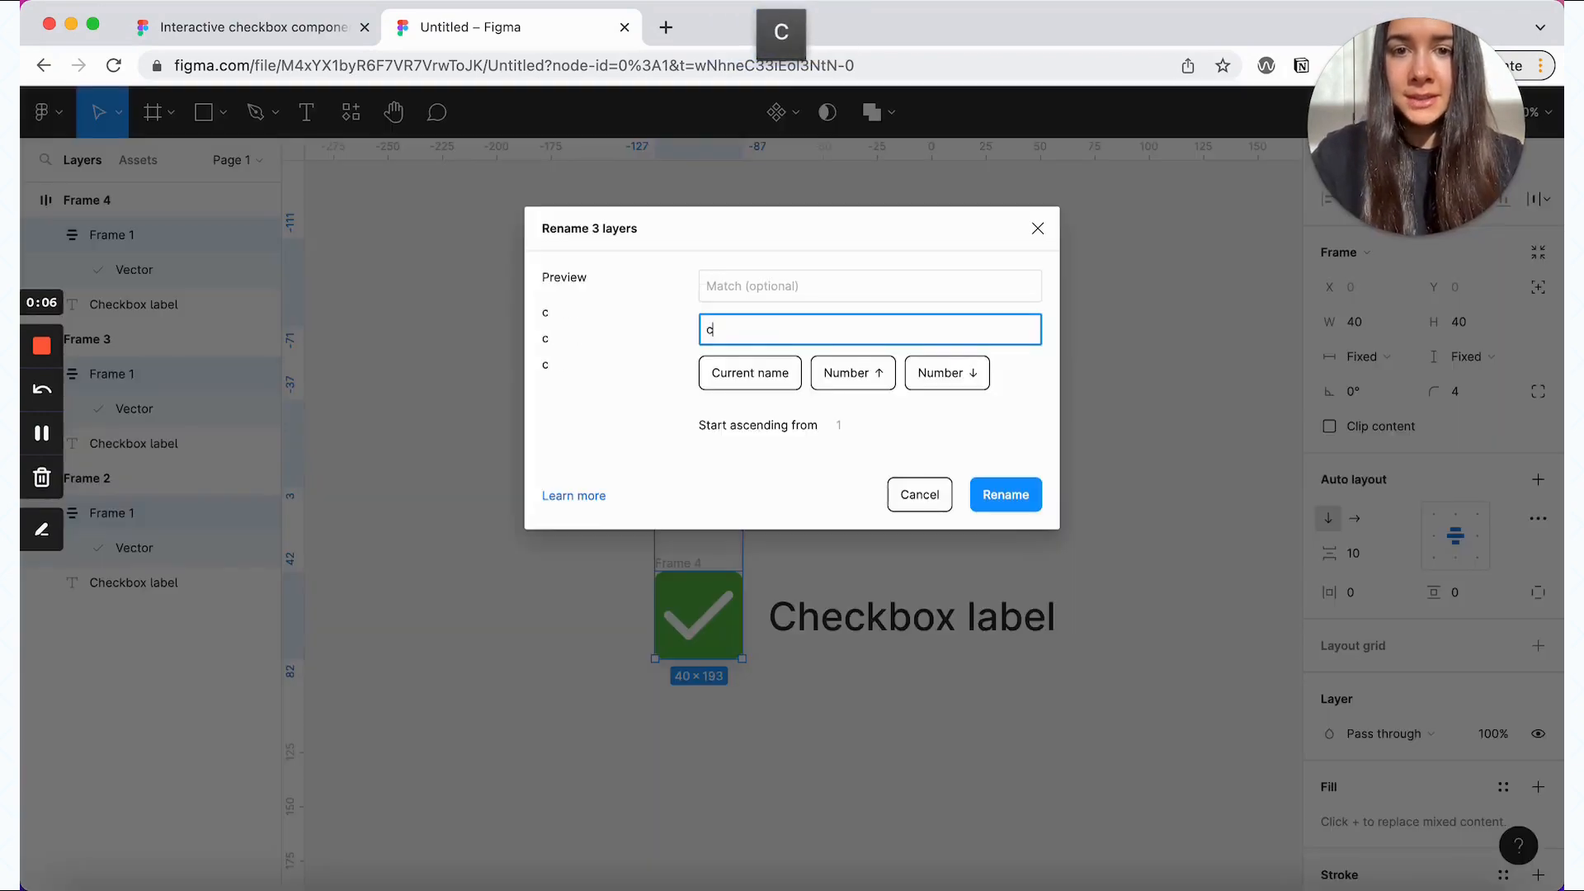
text(heckbox)
key(Return)
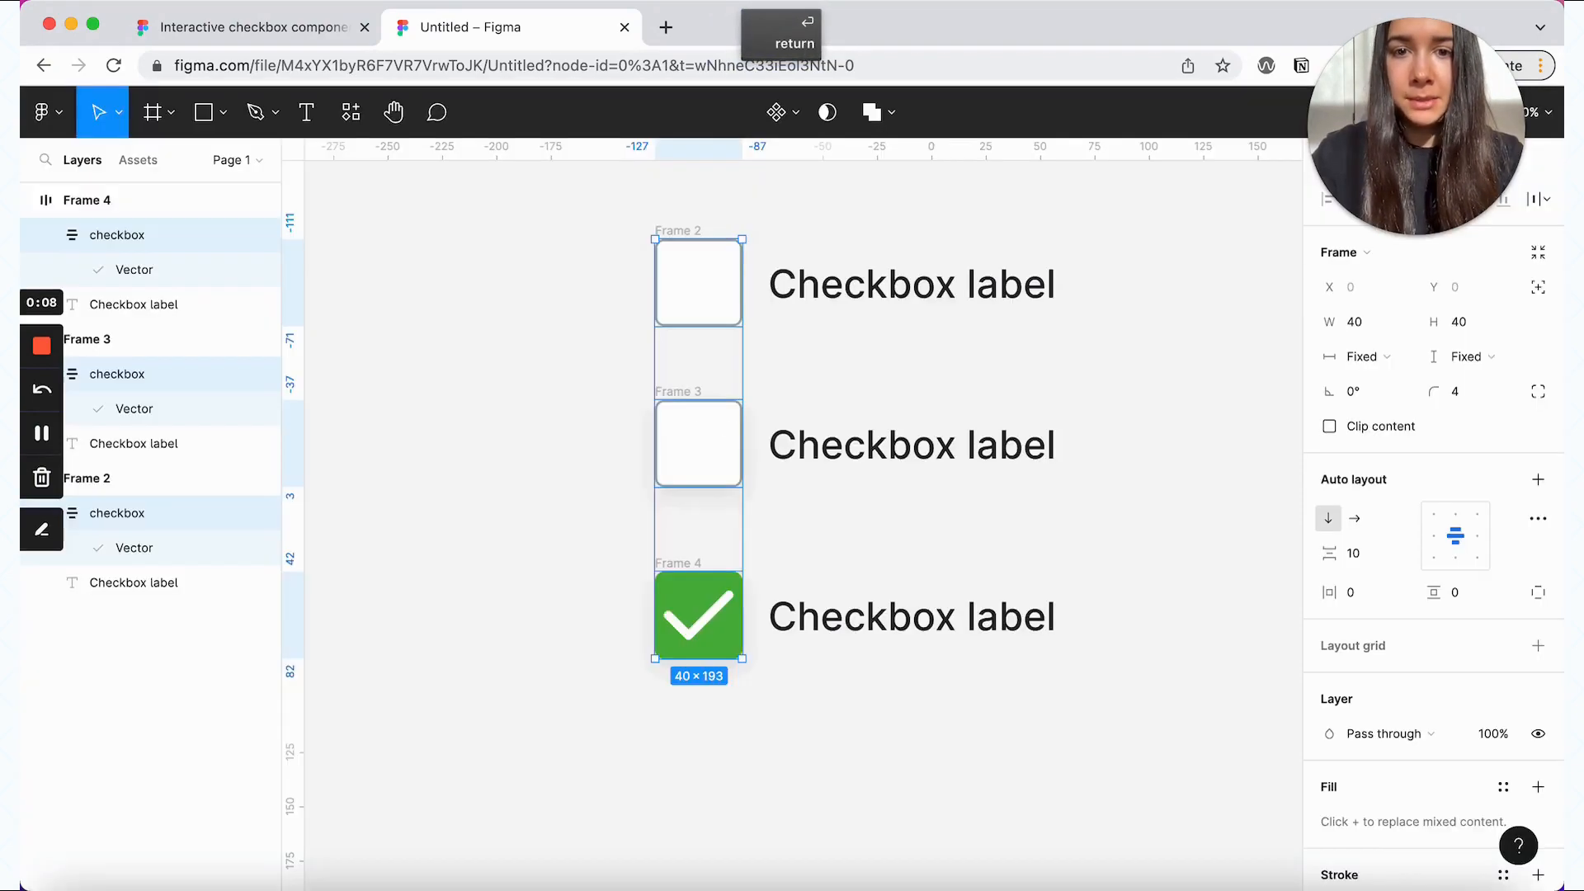
- Add a text box about 88 × 30 left of the first checkbox row reading "unchecked, default"
click(696, 399)
click(700, 184)
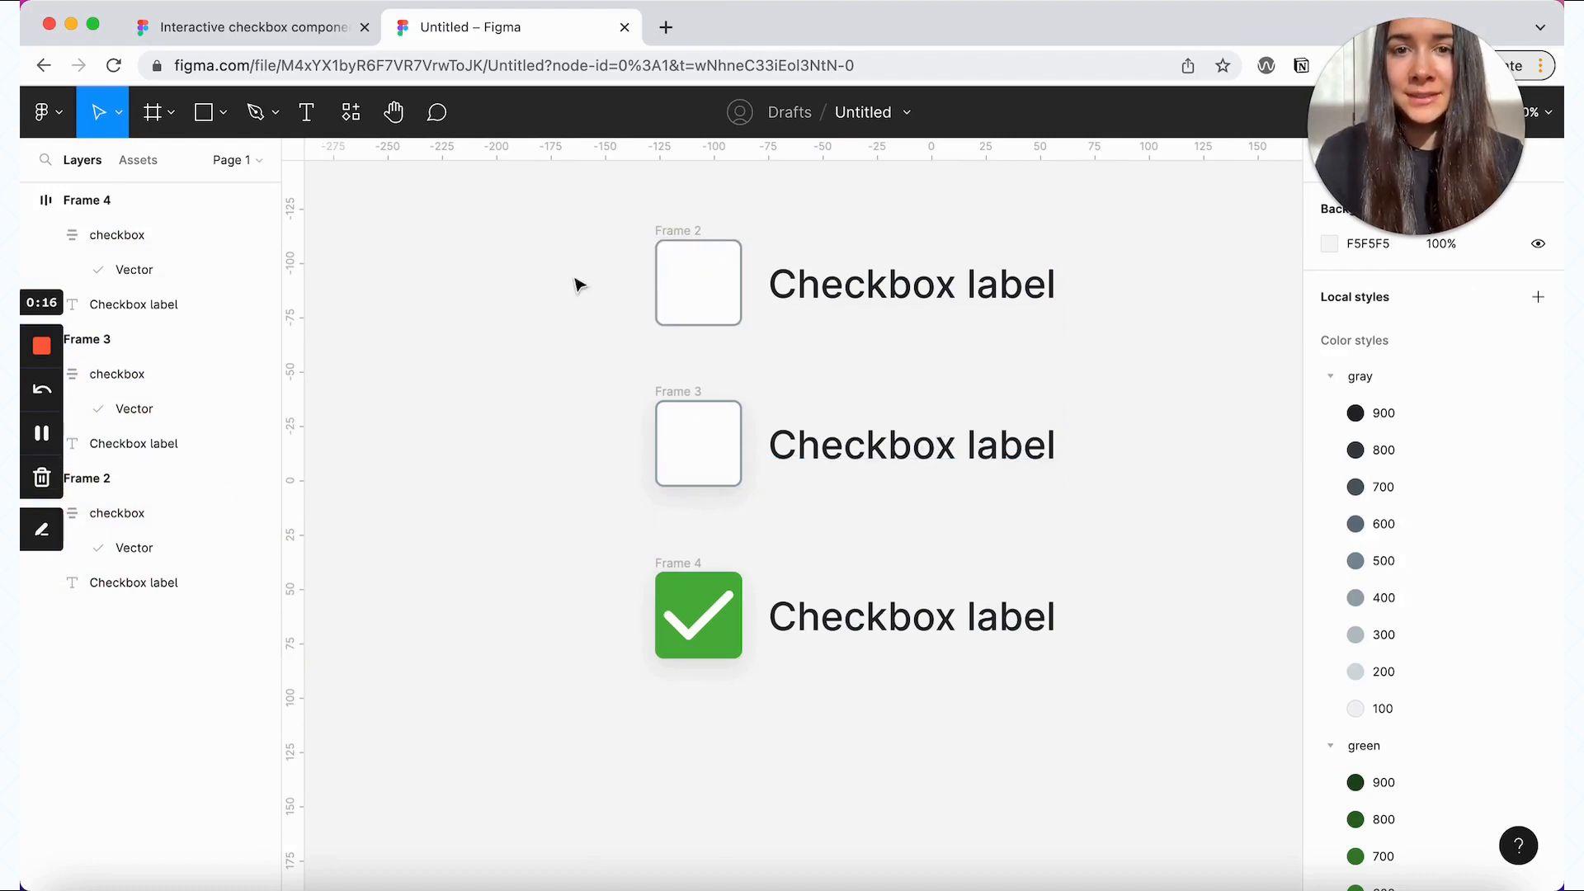
click(306, 111)
drag(388, 254, 580, 320)
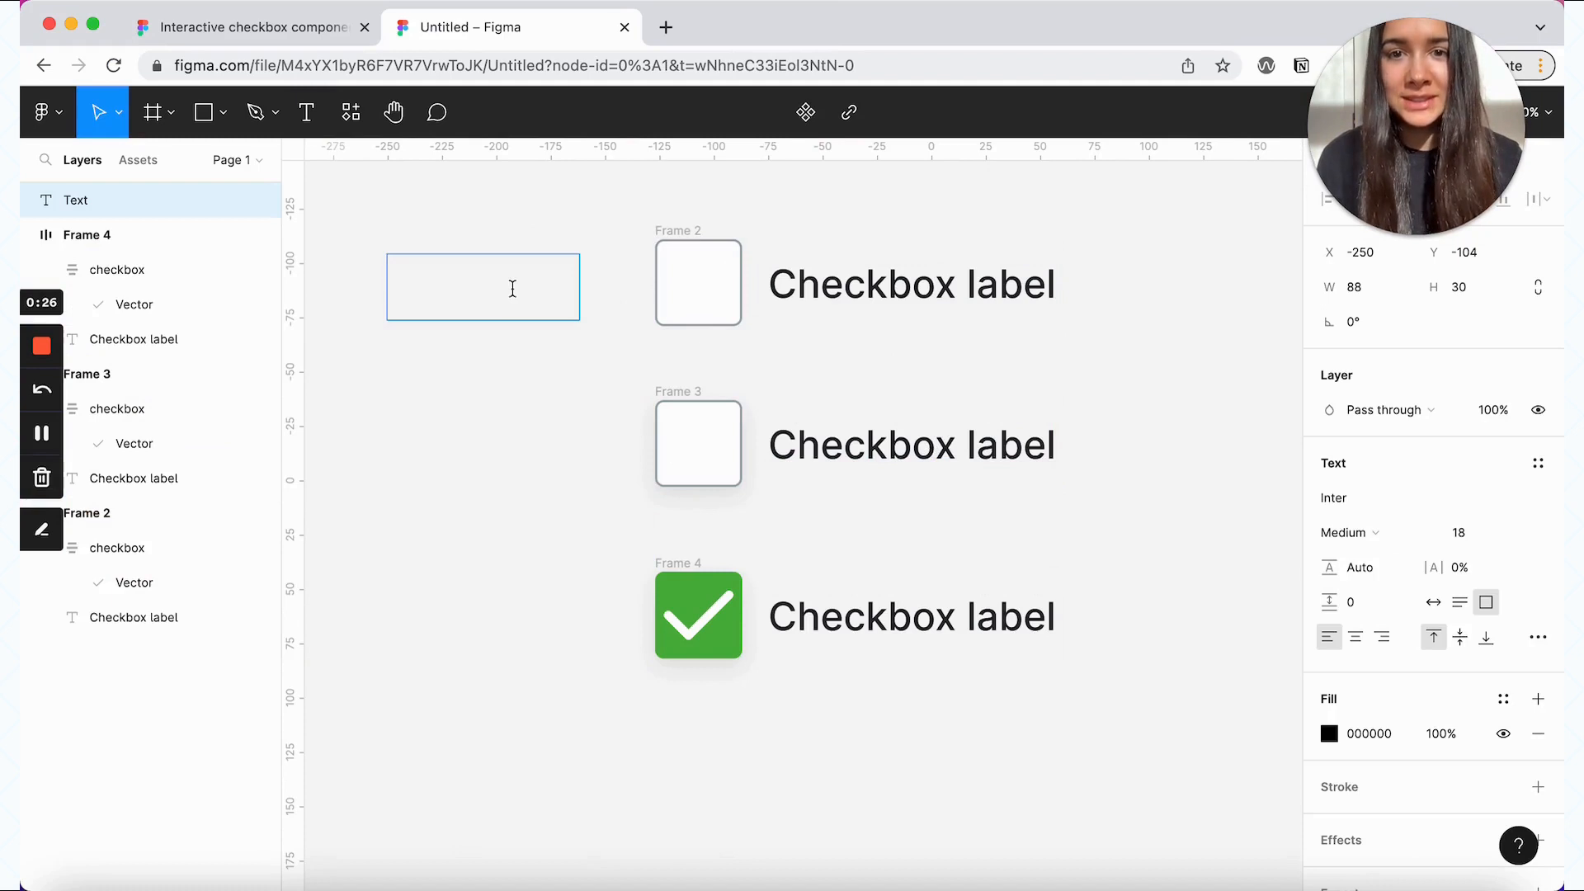
key(BackSpace)
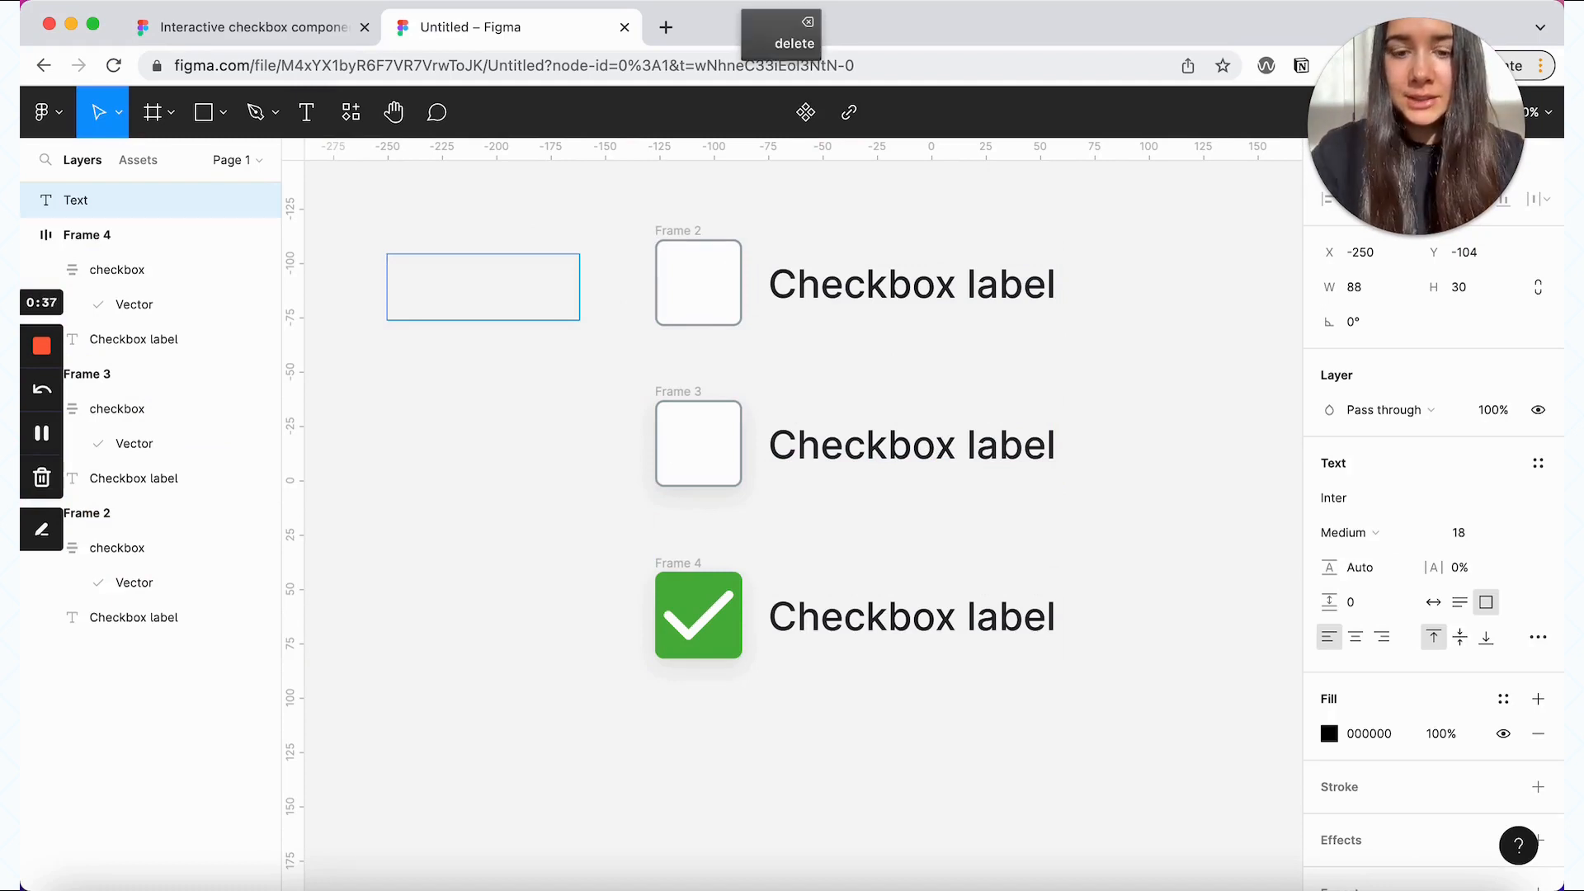
text(unchecked)
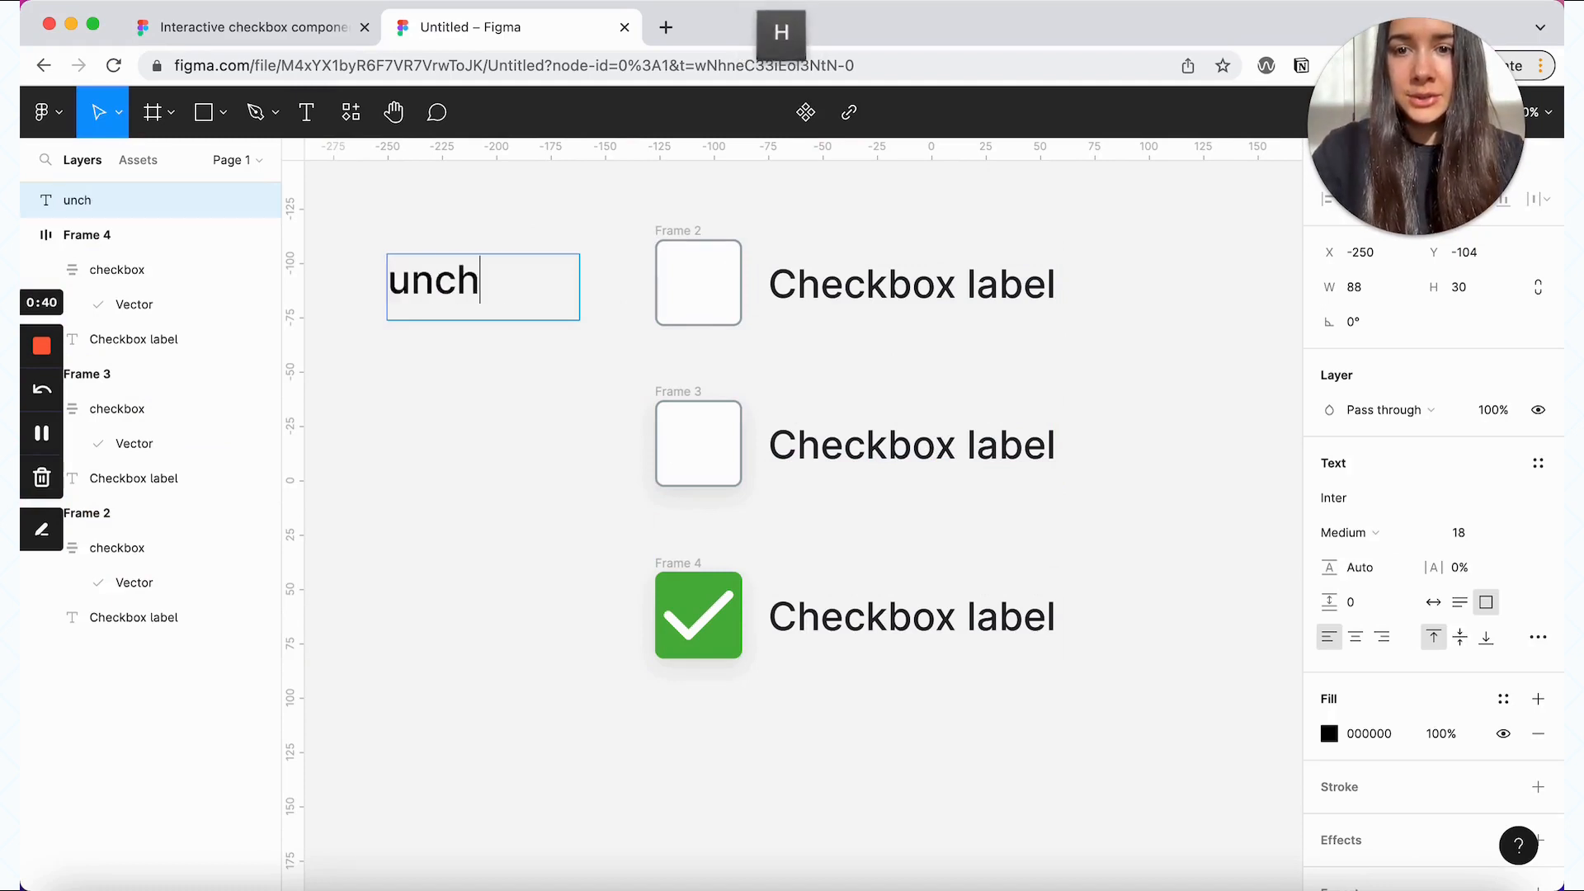
key(Return)
key(BackSpace)
text(, default)
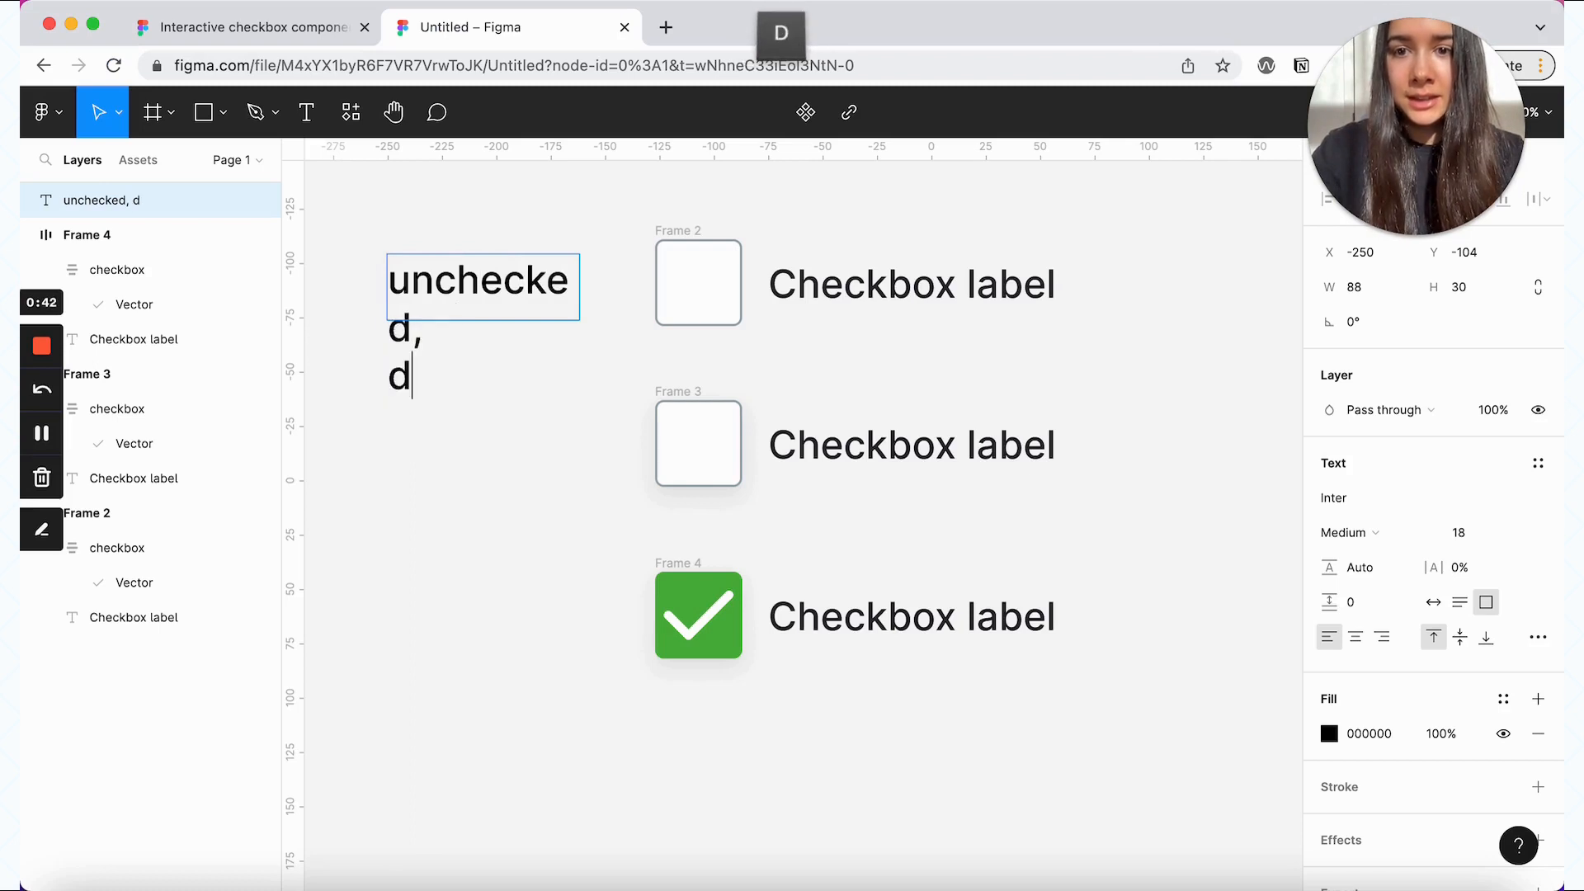
- Set the caption's font size to 14 and fit its text box to about 84 × 39 beside the first row
click(1473, 543)
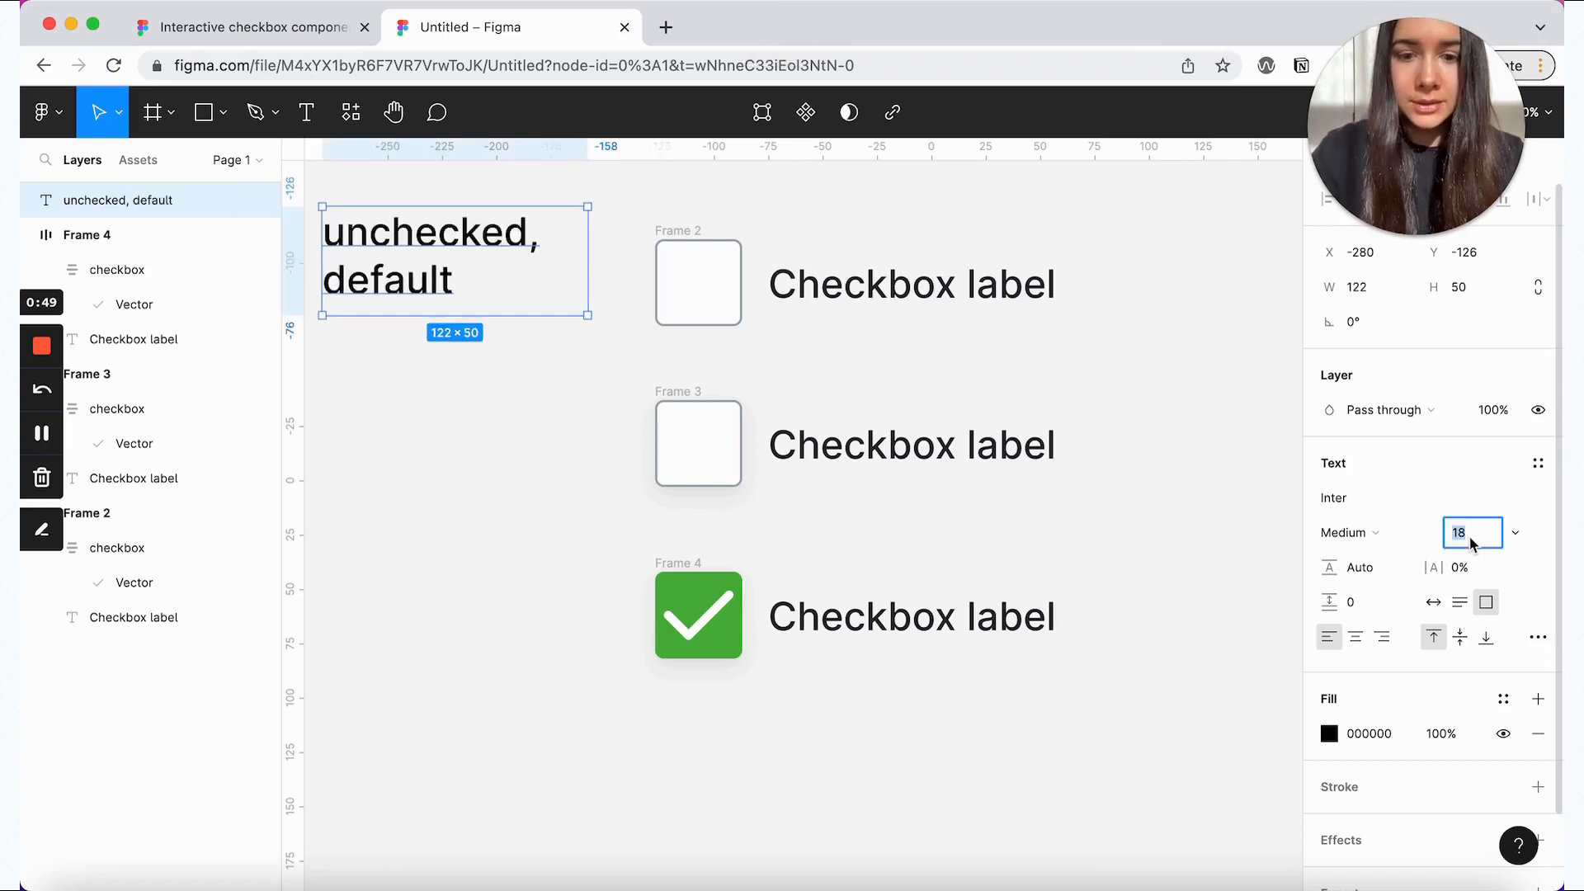
text(14)
key(Return)
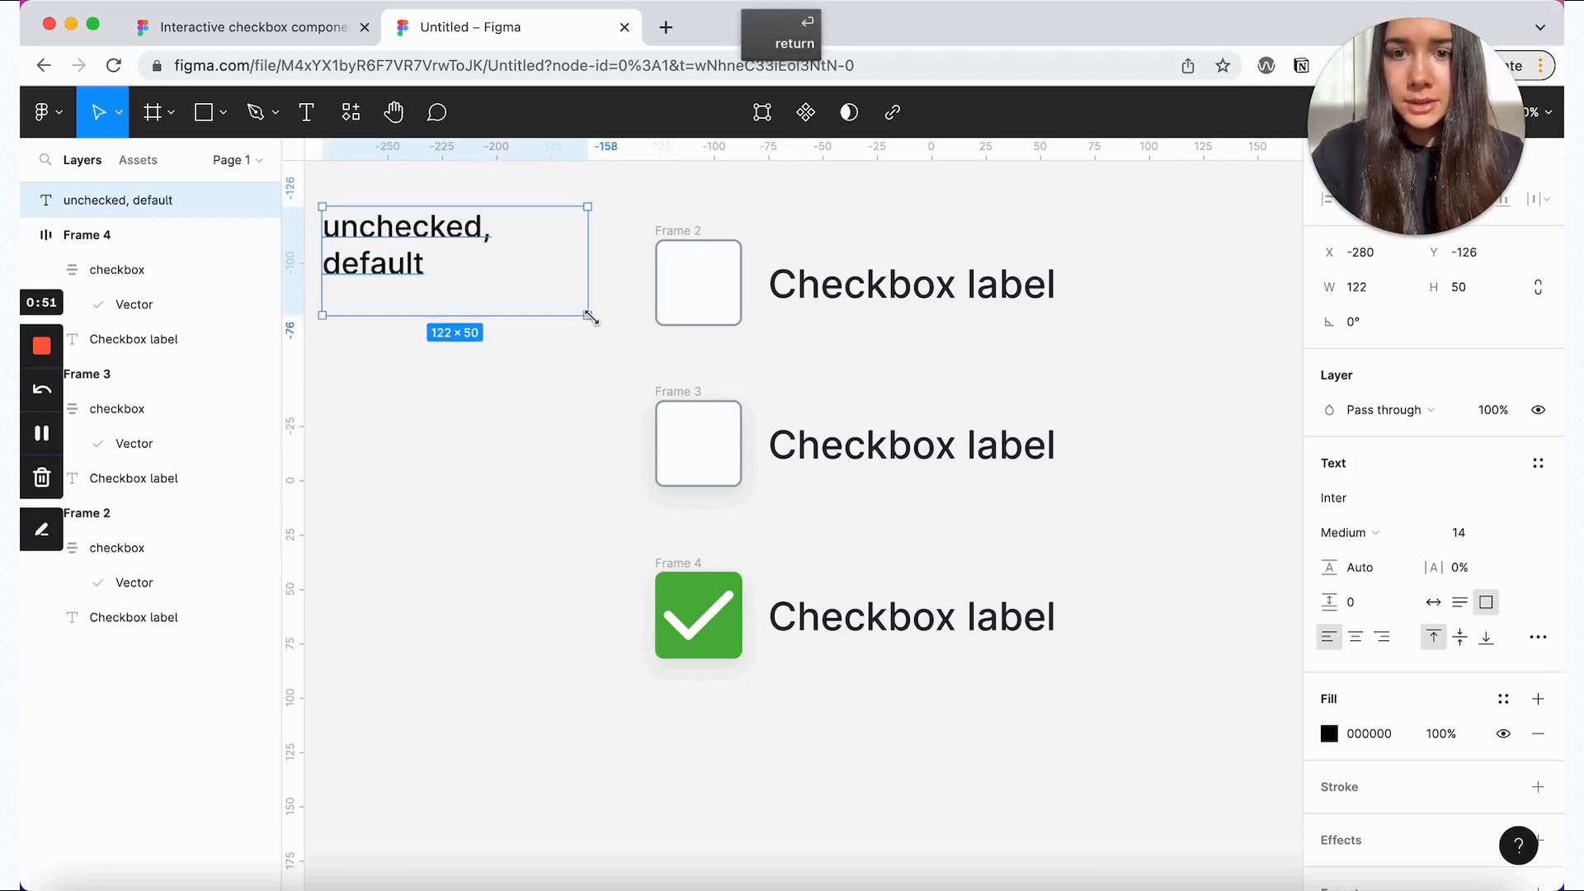
drag(590, 317, 506, 452)
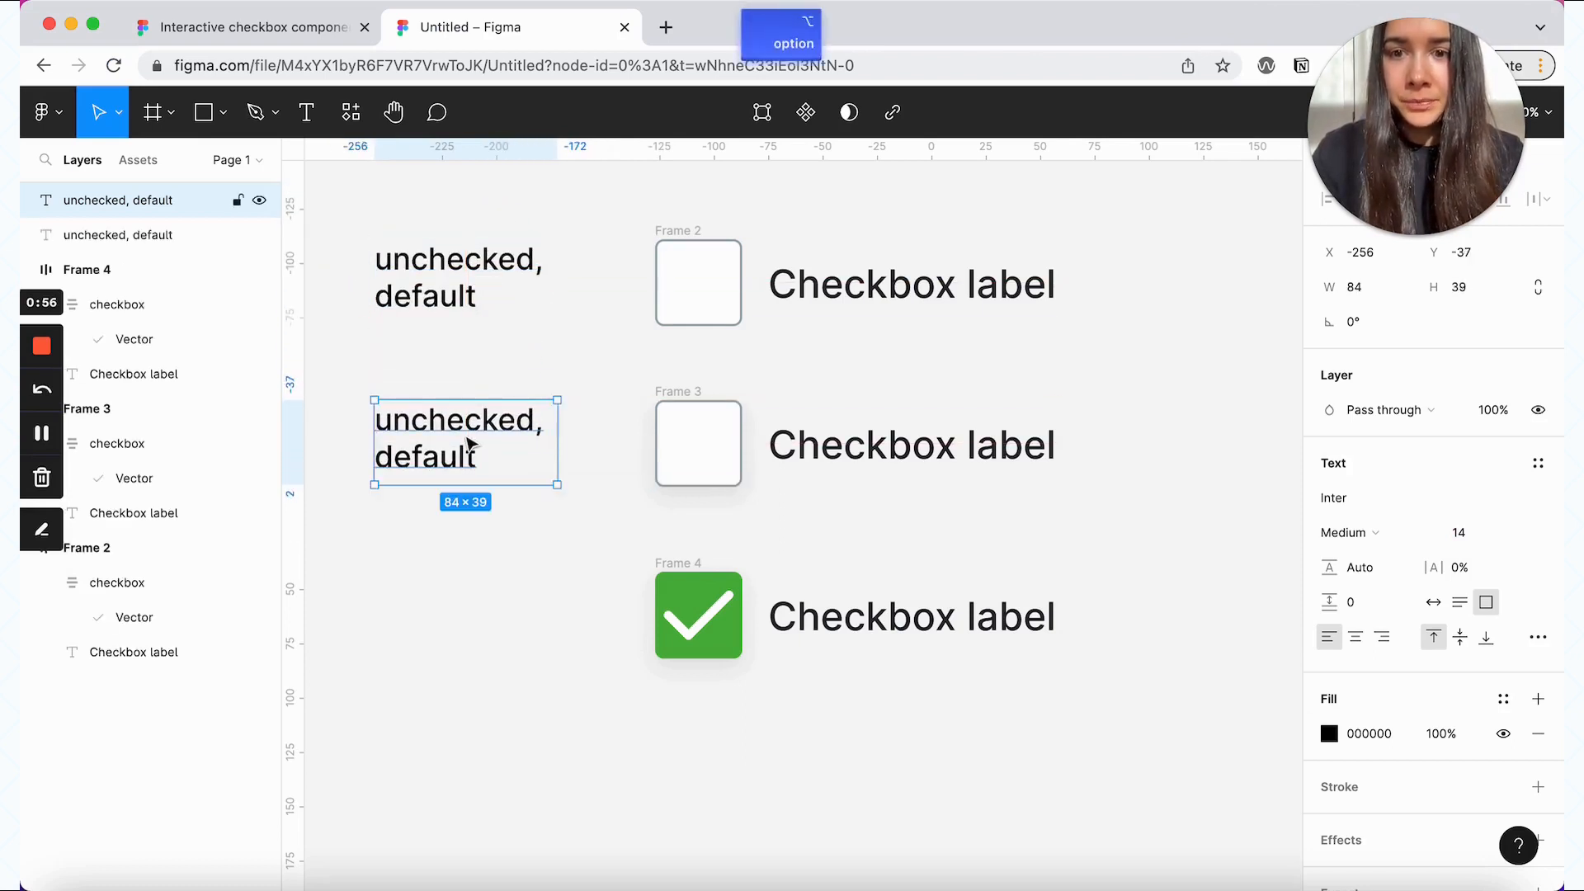
- Place a copy of the caption beside the second checkbox row and change its wording to "unchecked, pressed"
double_click(469, 449)
click(466, 452)
double_click(439, 452)
text(pressed)
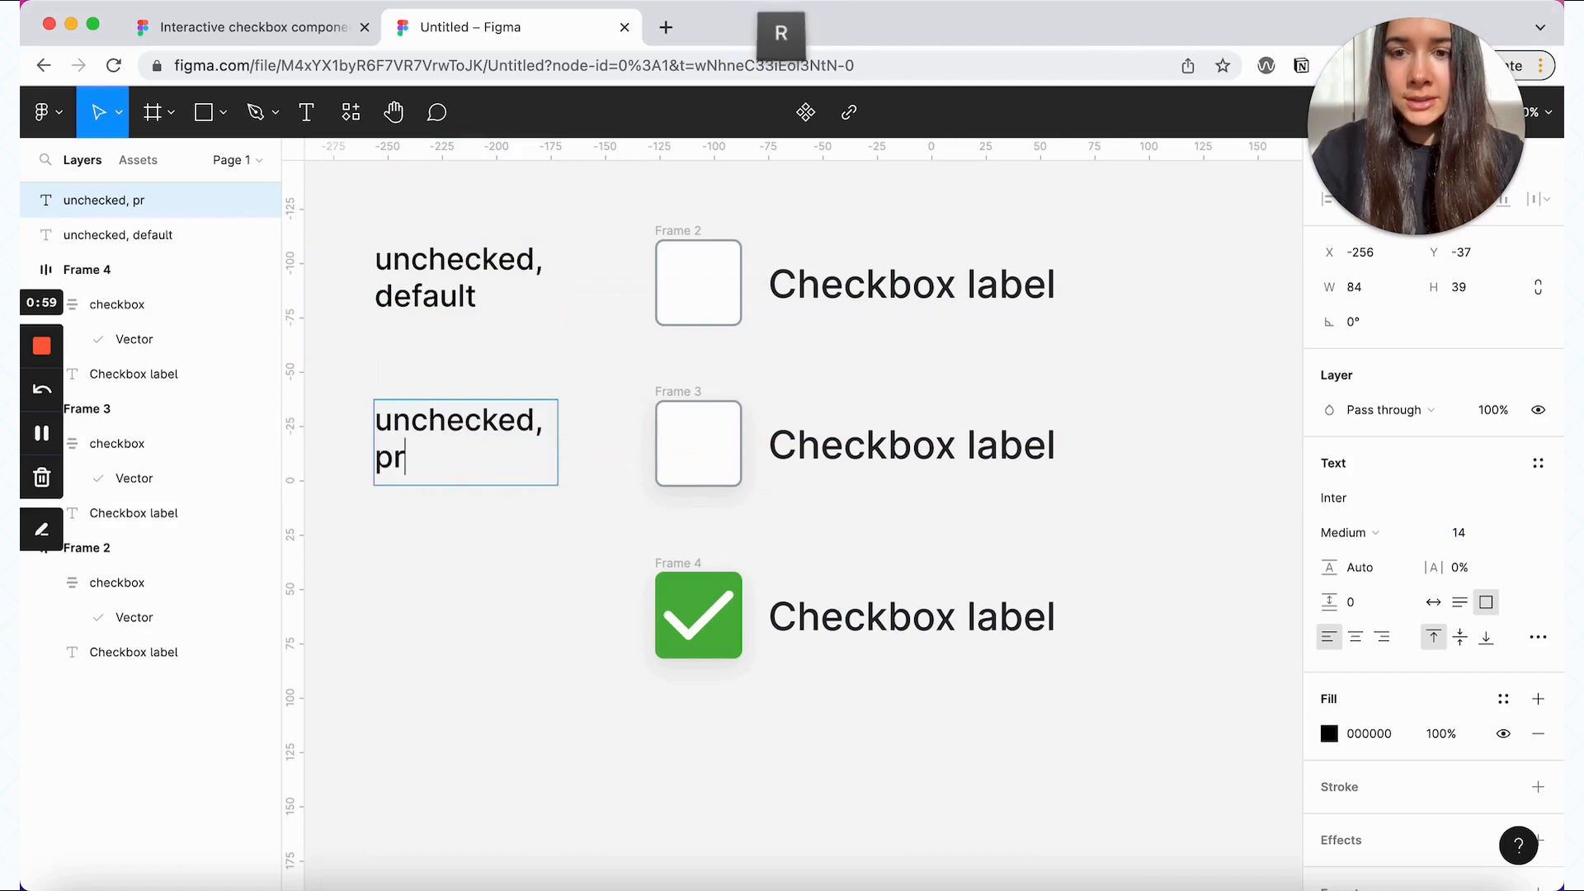
key(Escape)
- Copy the "unchecked, pressed" caption beside the green checkbox row and reword it as "unchecked, mouse up"
drag(462, 452, 460, 624)
double_click(452, 628)
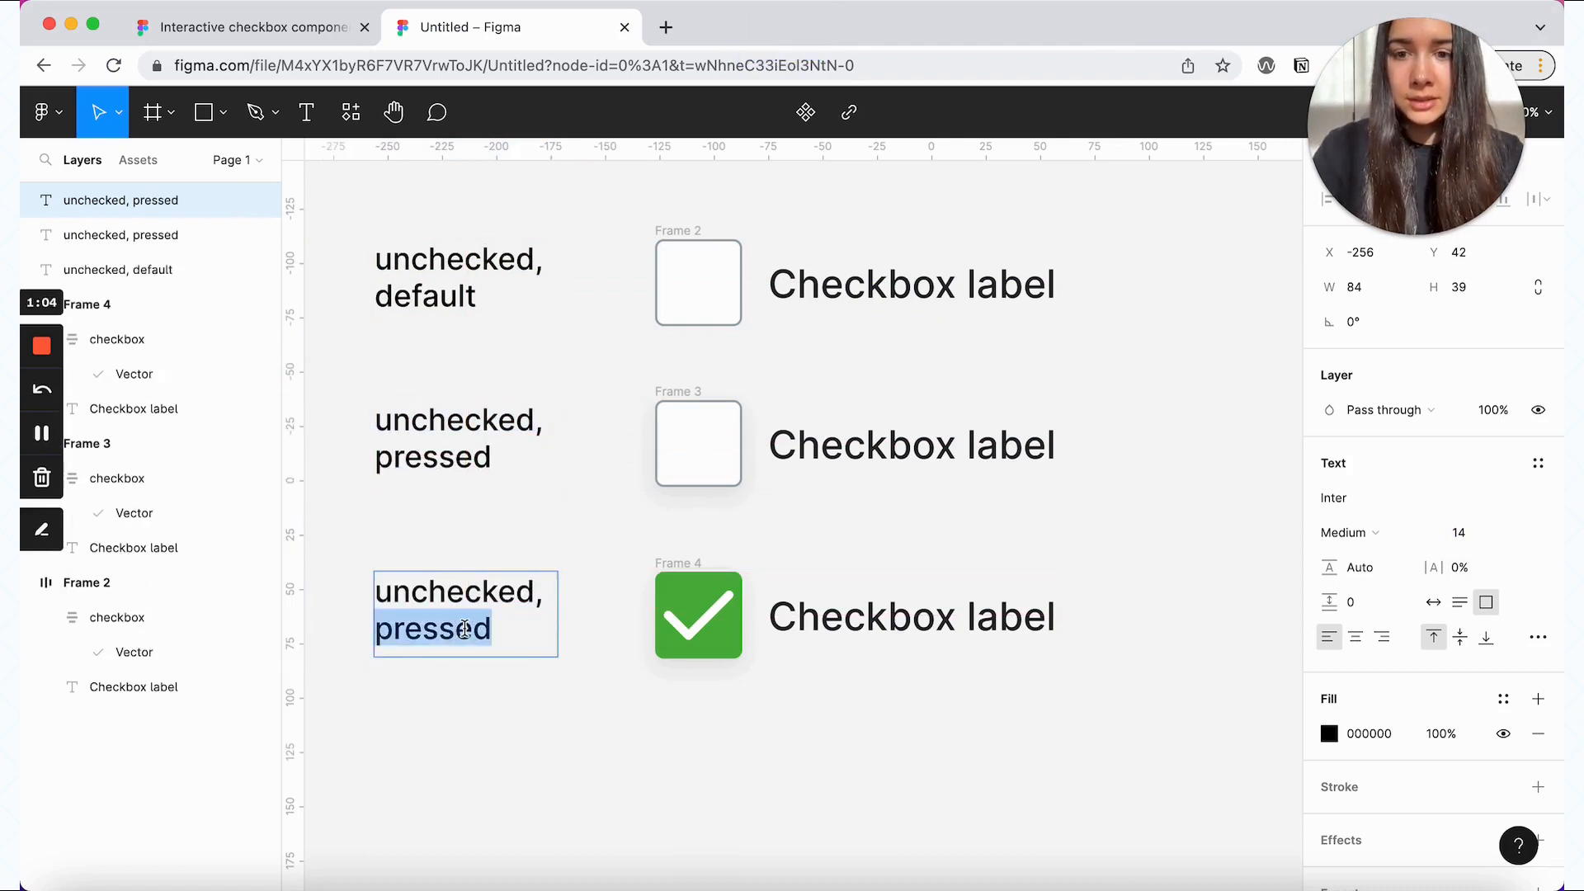
text(mouse up)
key(Escape)
key(Escape)
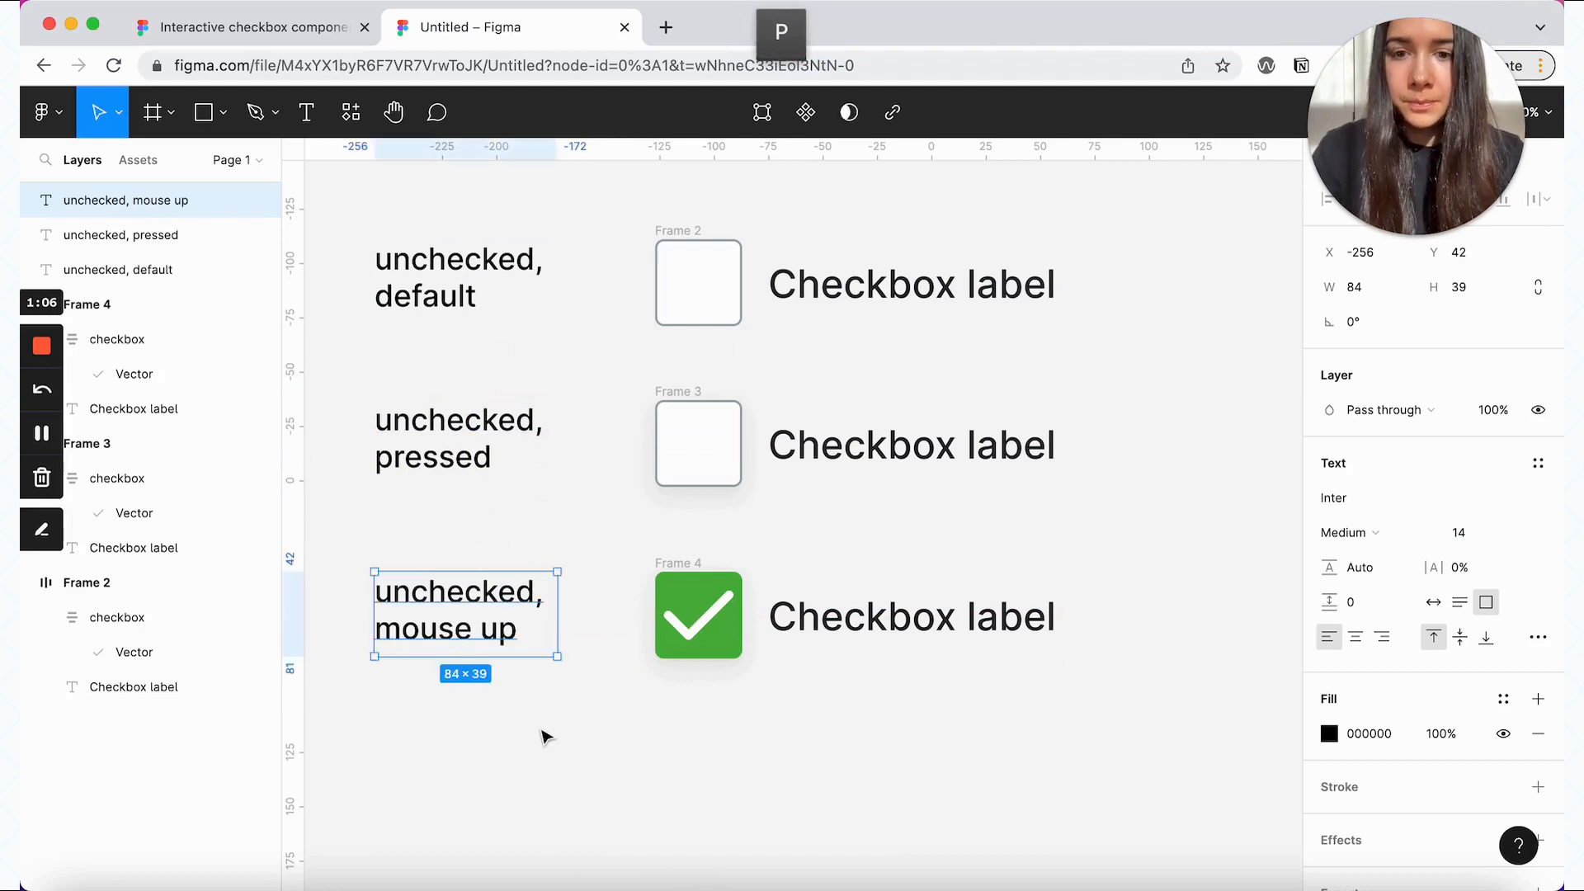
- Duplicate the whole green checkbox row directly below the original, aligned with it
scroll(541, 735, down, 2)
click(669, 493)
click(664, 476)
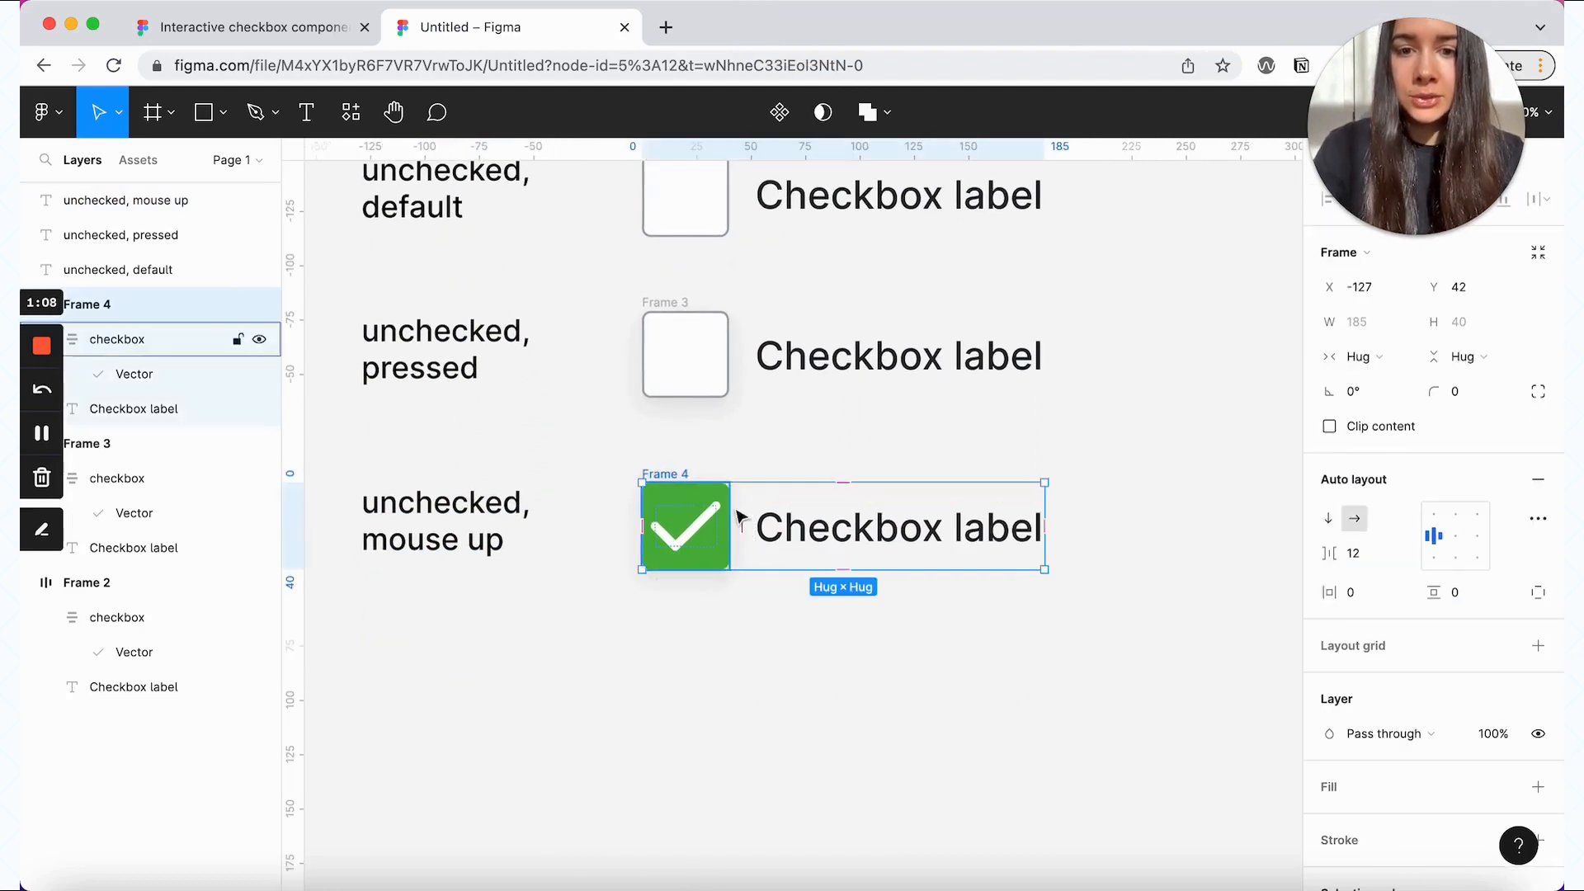
drag(752, 528, 763, 680)
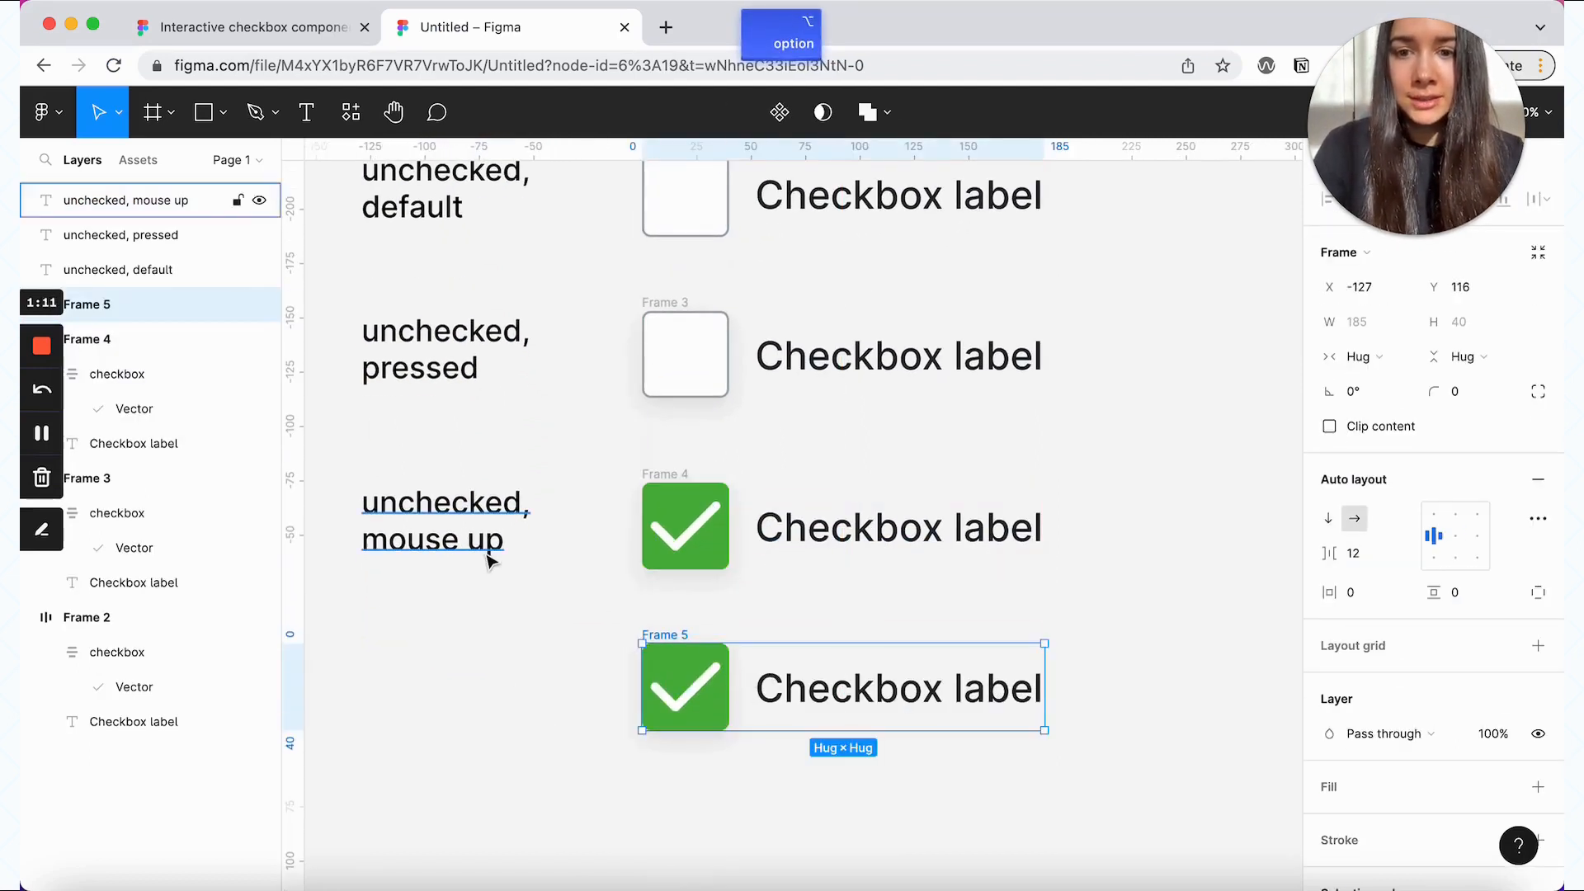
- Copy the "unchecked, mouse up" caption beside the duplicated green row and reword it as "checked, default"
click(453, 504)
drag(453, 505, 459, 667)
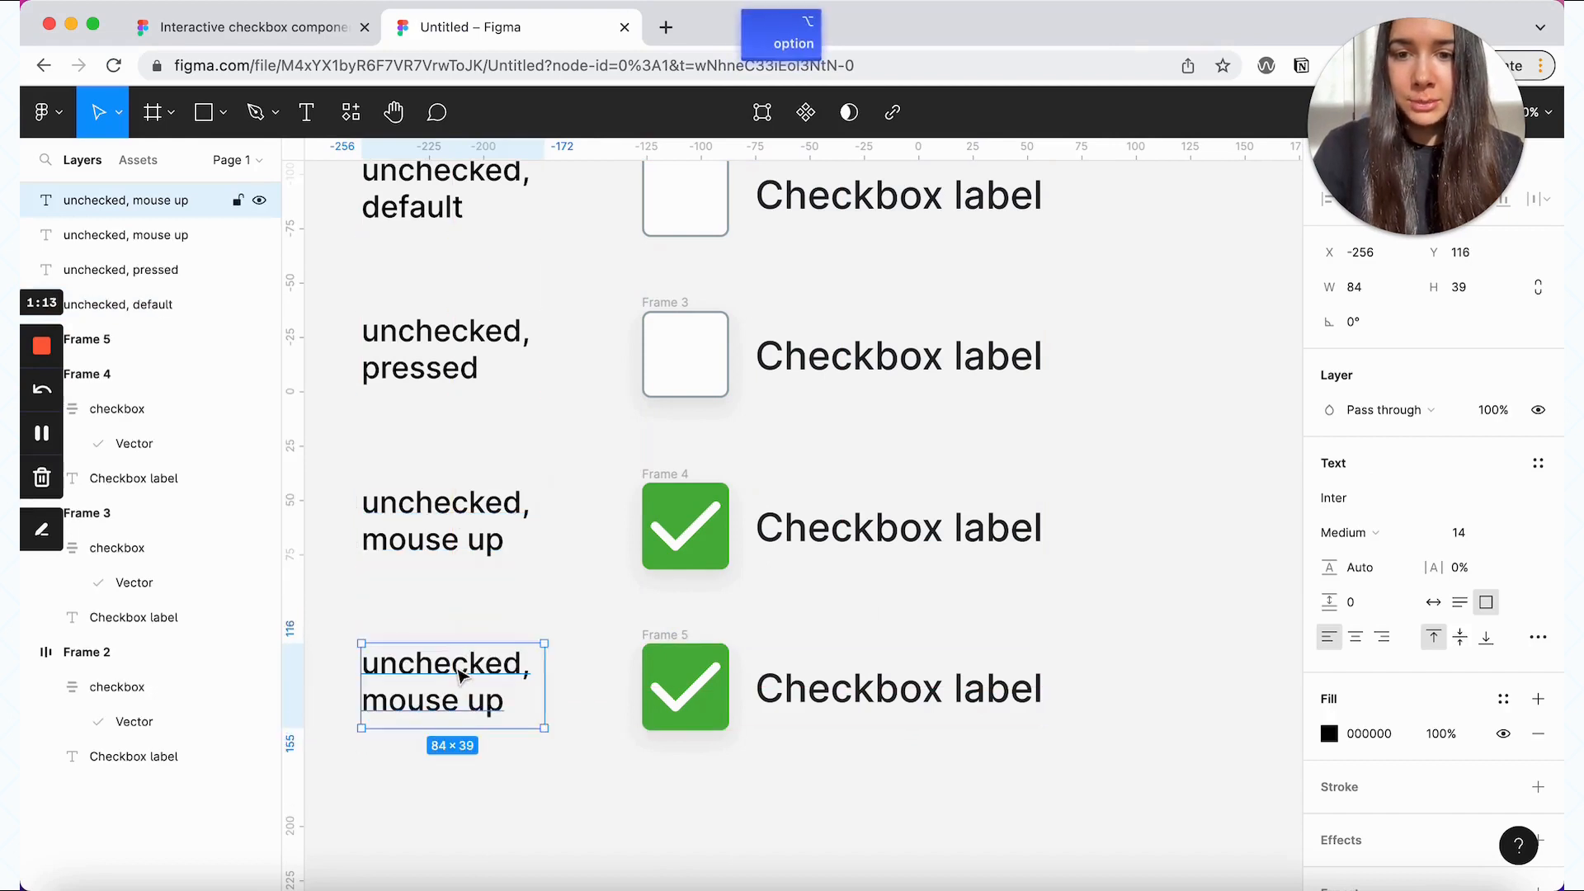
double_click(458, 665)
double_click(457, 666)
text(checked)
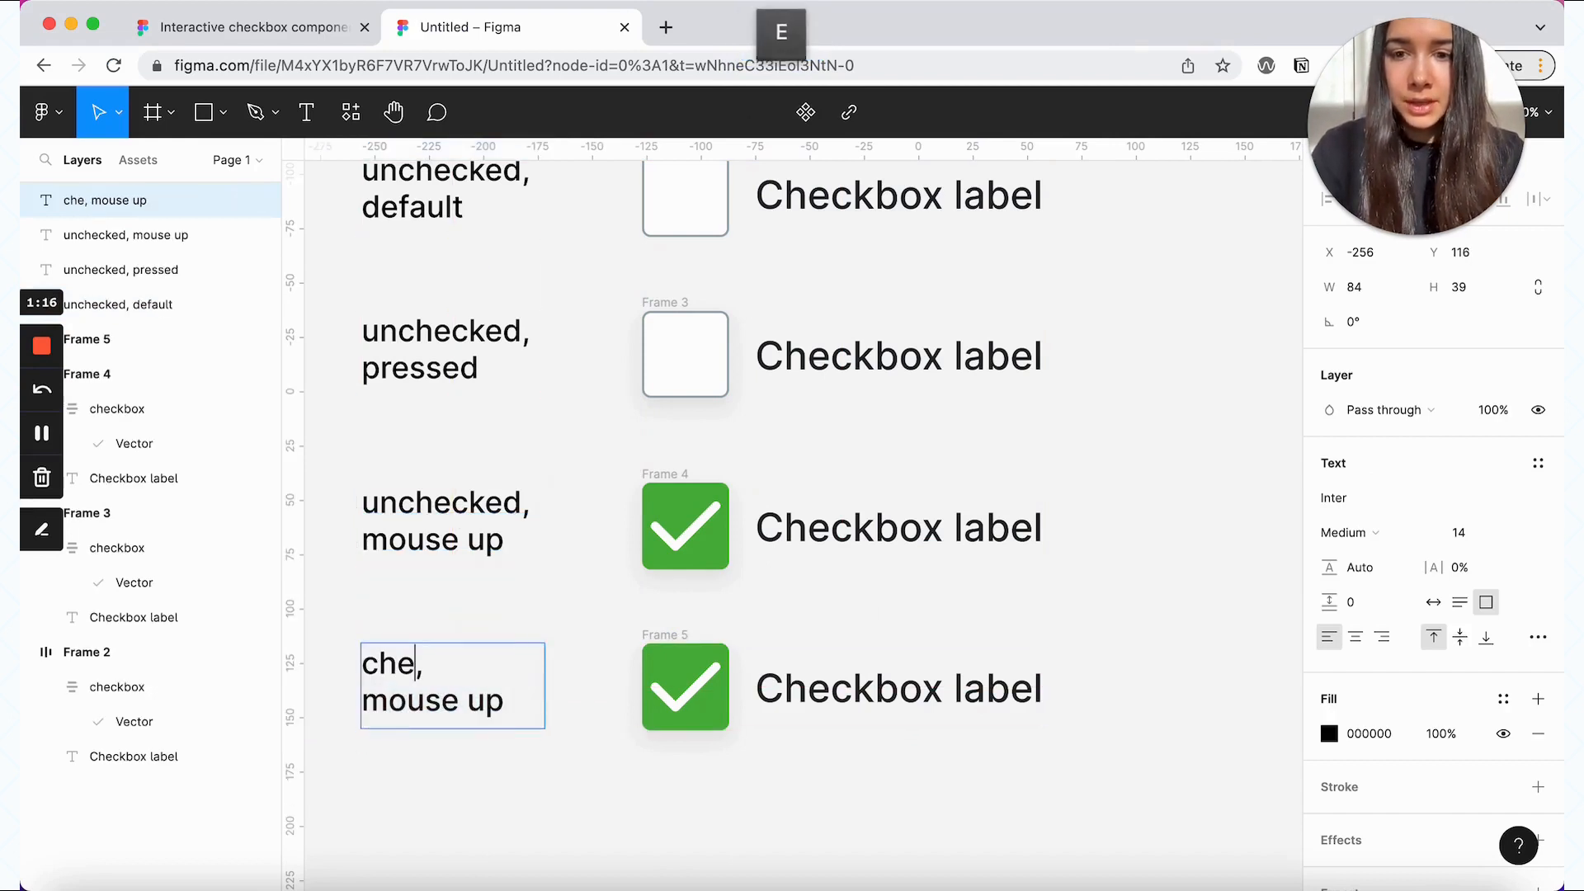
drag(528, 700, 264, 695)
text(default)
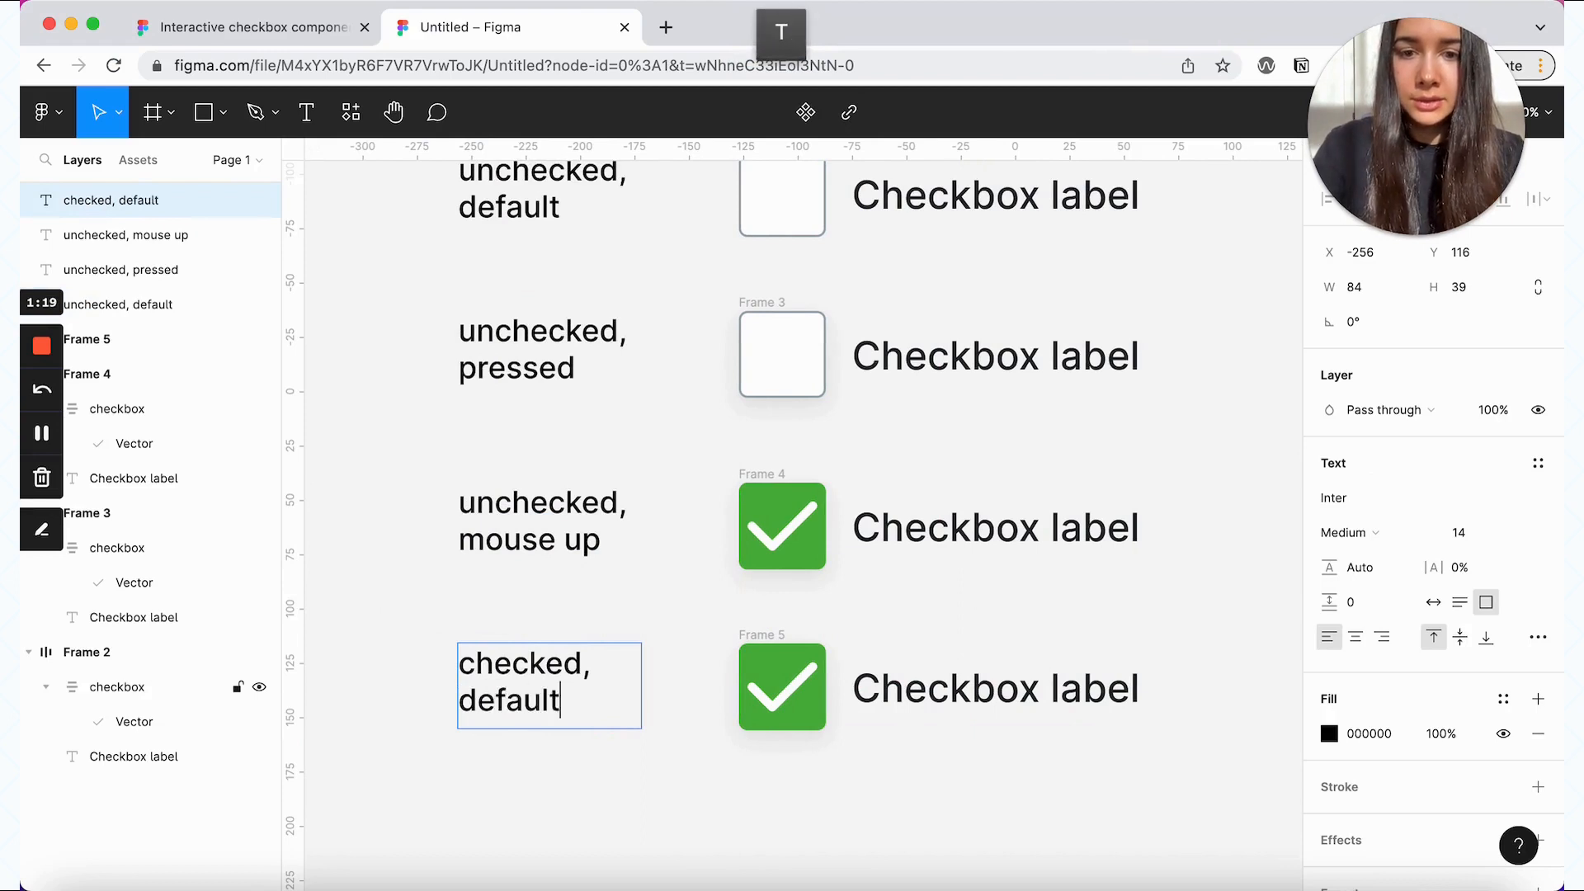
key(Escape)
- Reduce the checkmark in the "checked, default" row proportionally to a width of 24, with a stroke weight of 4
double_click(775, 704)
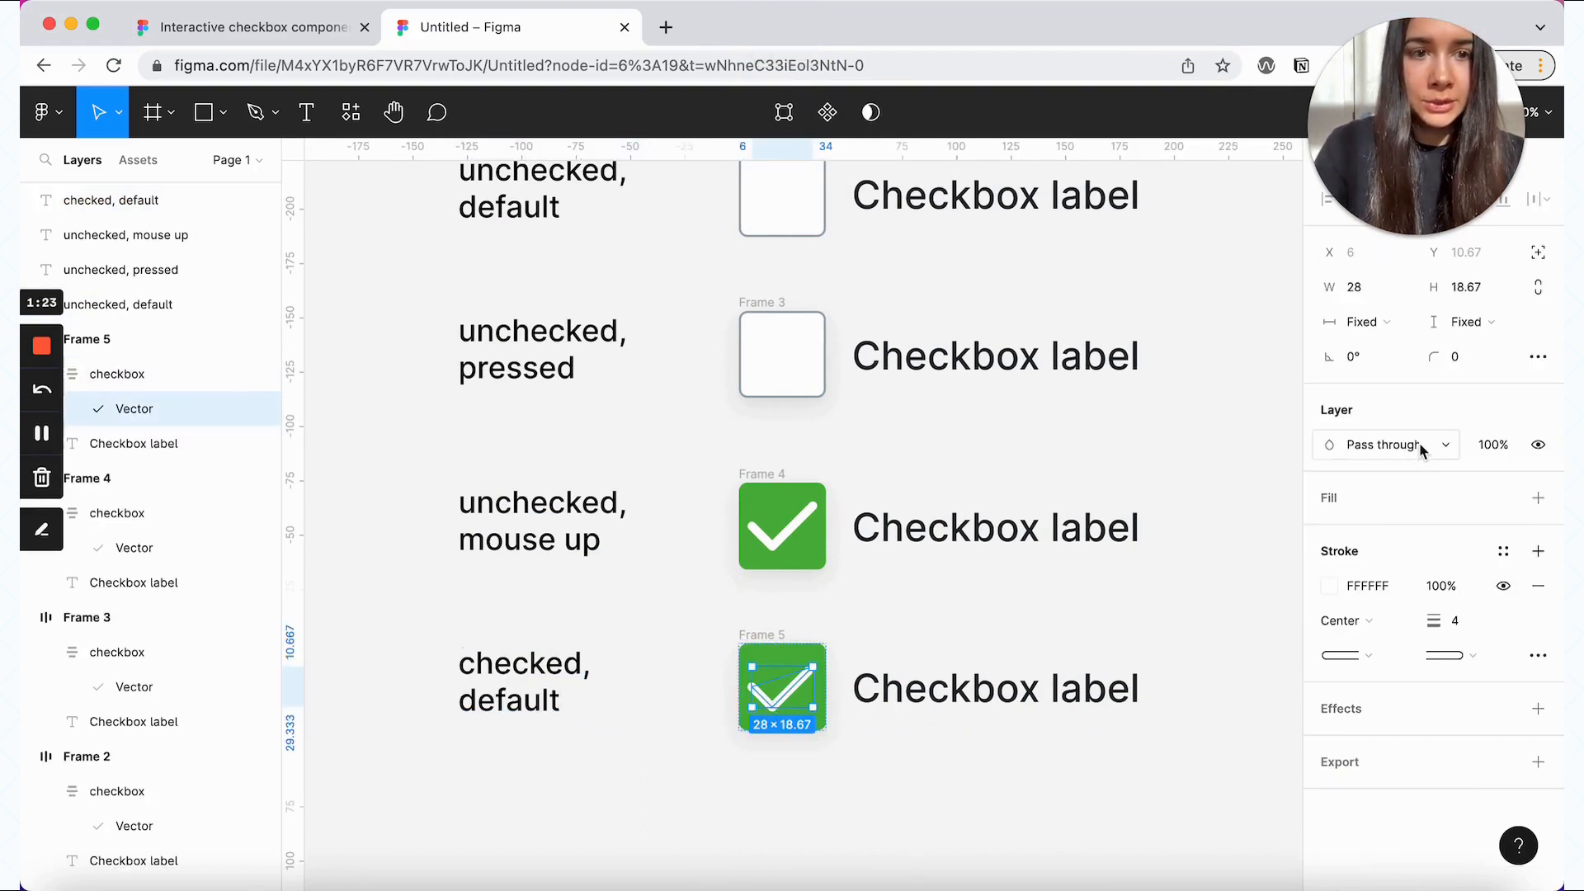
click(1382, 288)
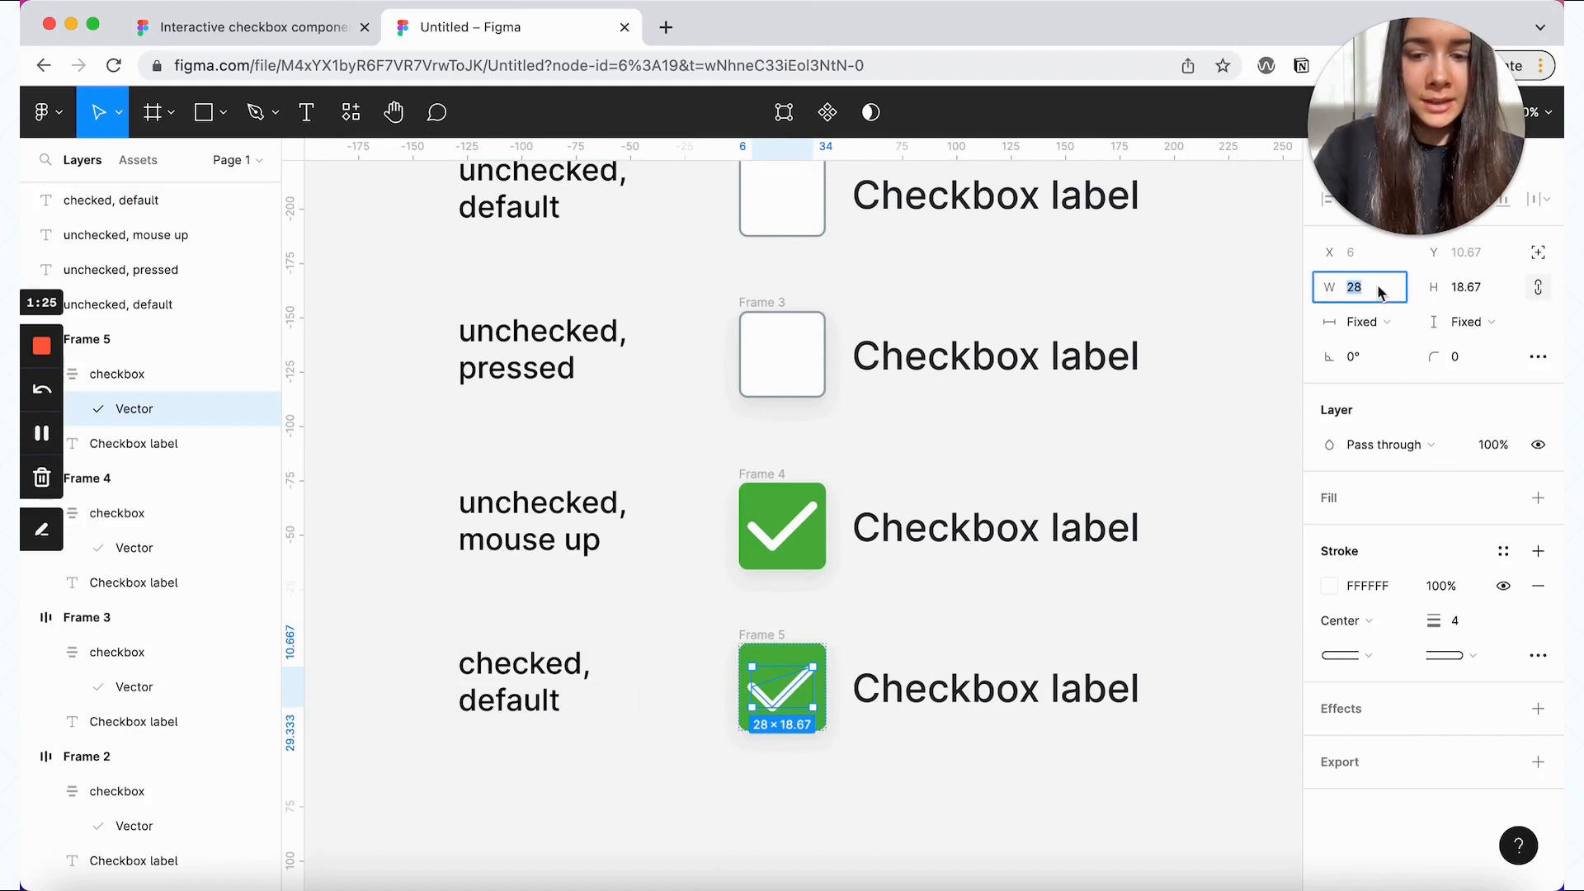
text(24)
key(Return)
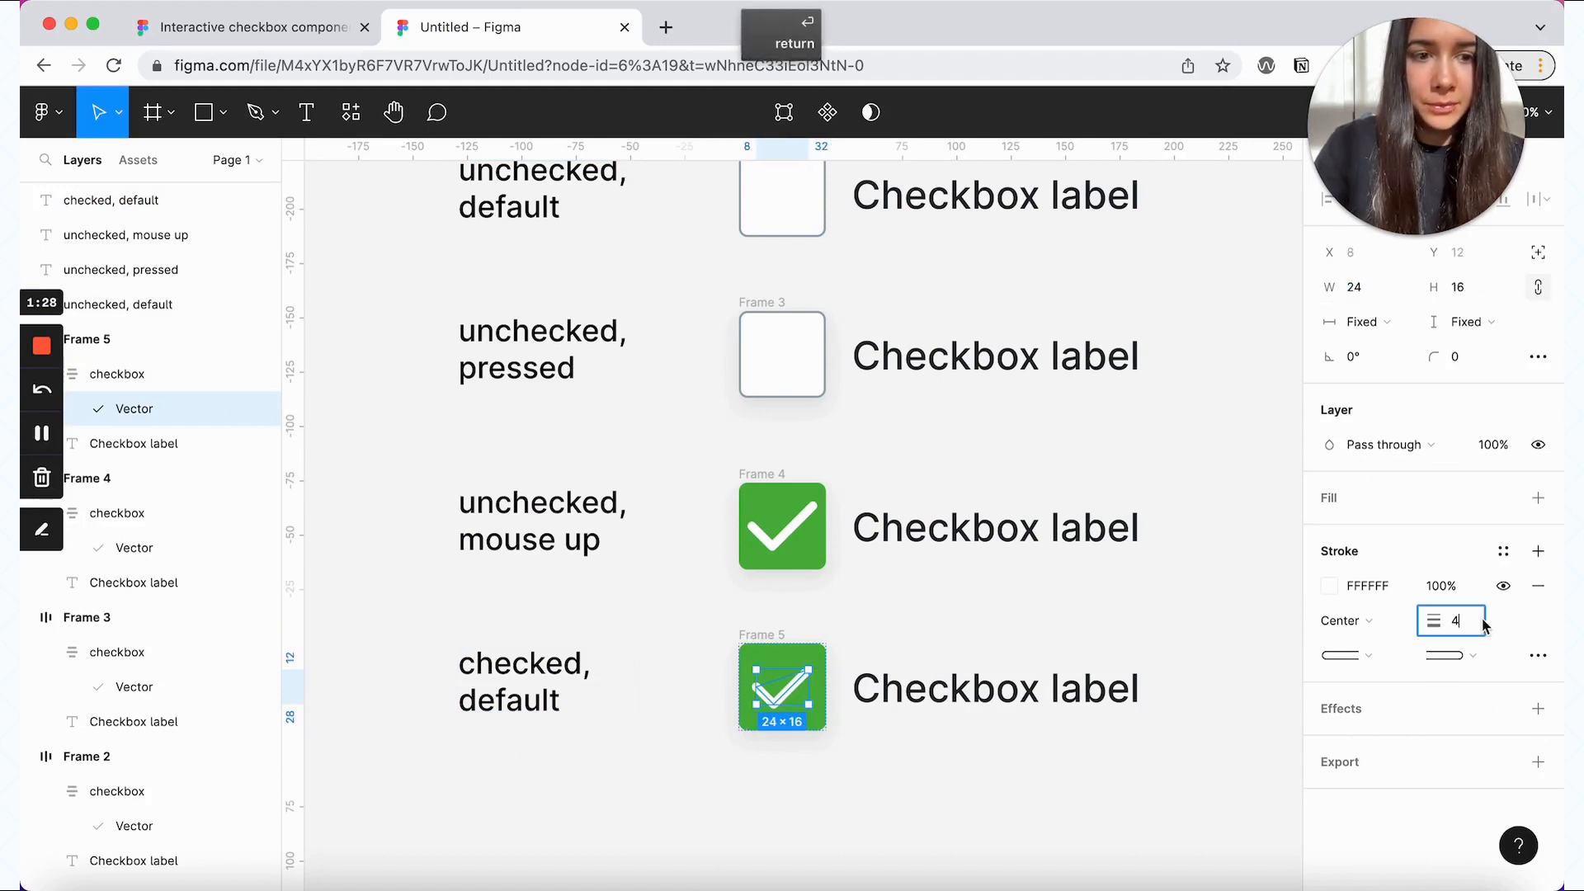
click(1456, 621)
click(898, 782)
scroll(895, 781, down, 2)
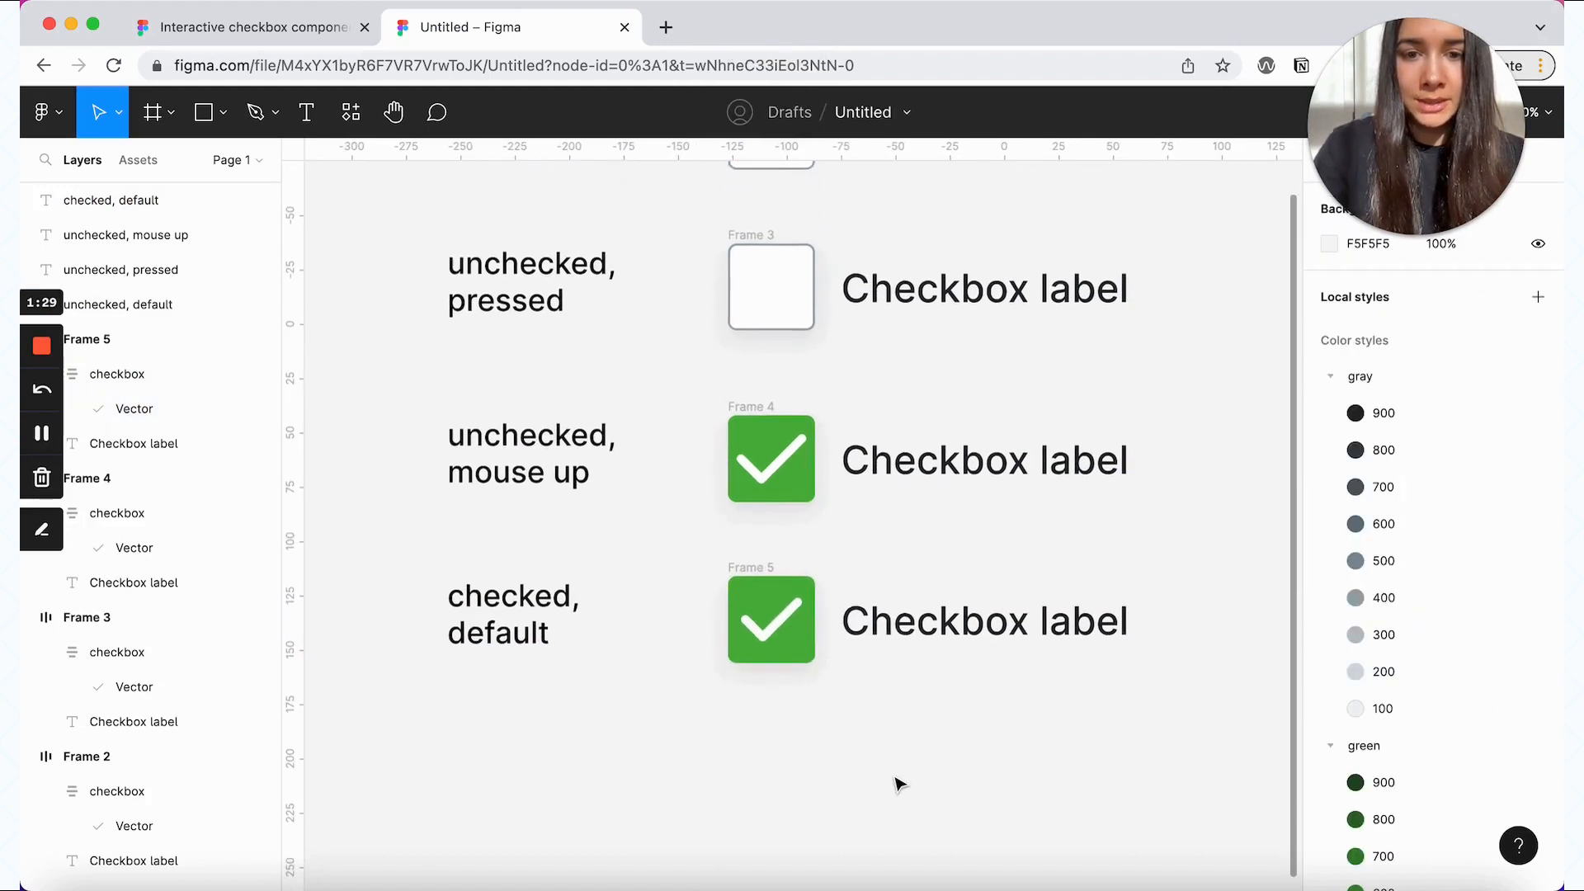
- Duplicate the "checked, default" caption and its checkbox row below the originals to form another state row
click(746, 555)
scroll(709, 537, down, 3)
click(470, 507)
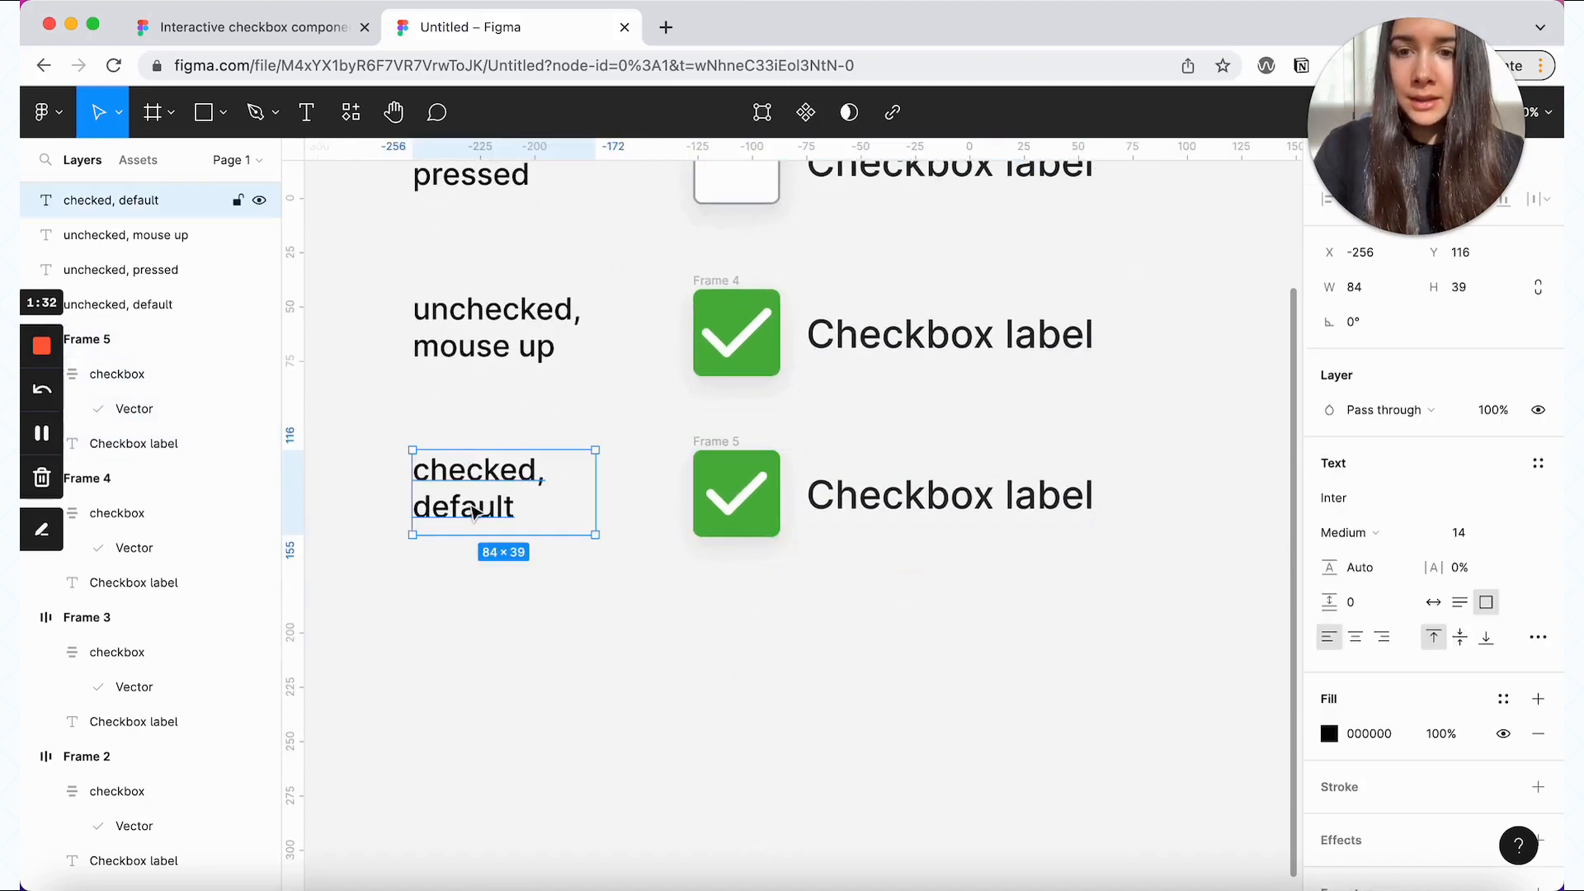
drag(470, 512, 471, 667)
click(747, 453)
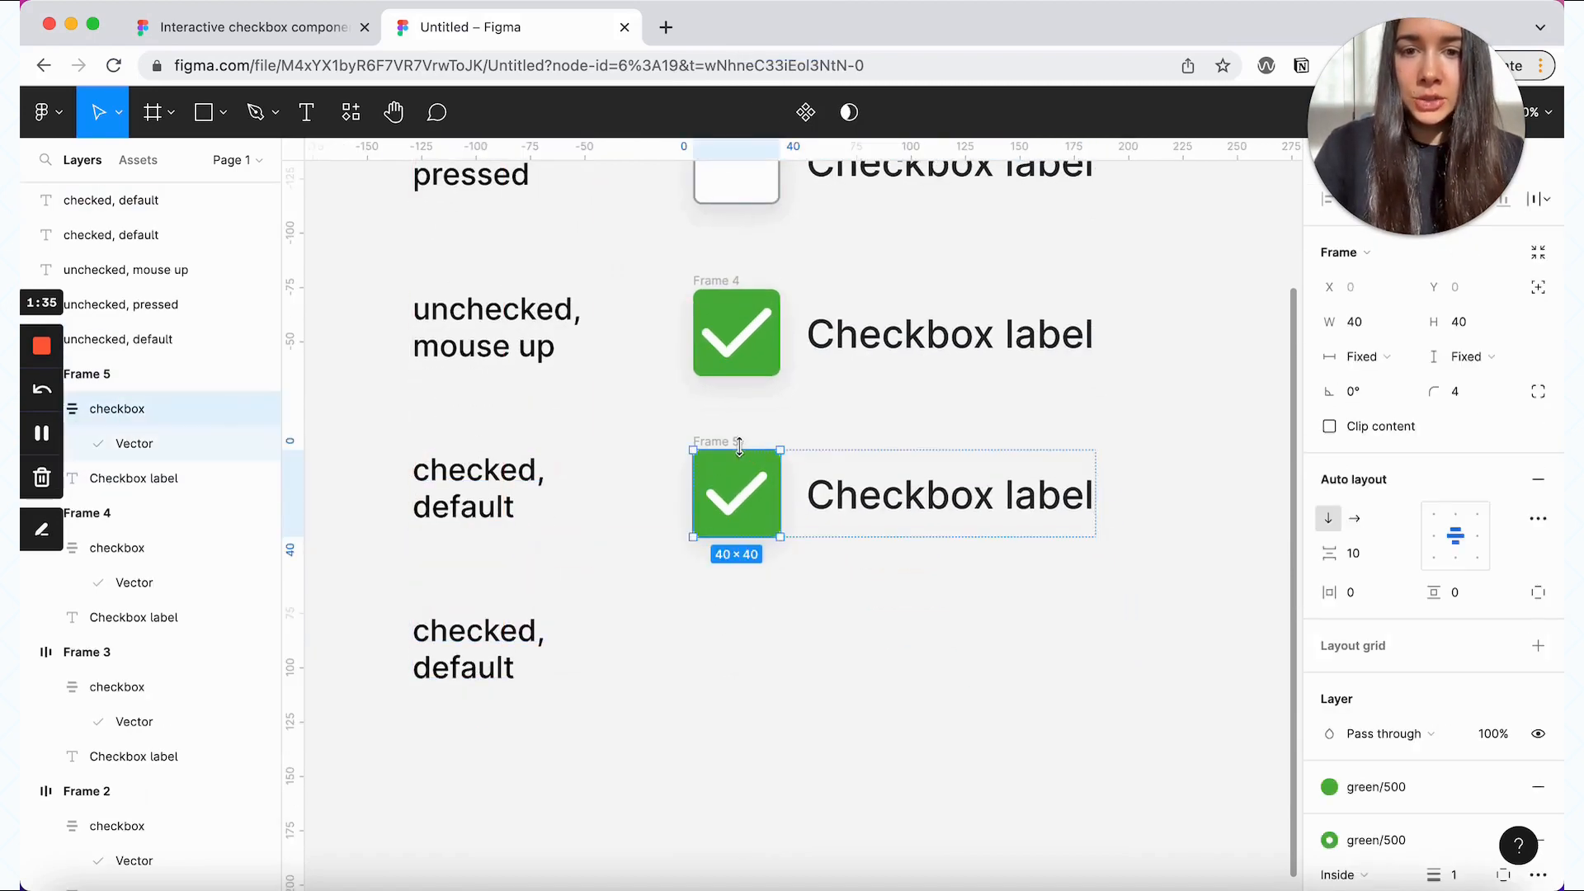
click(737, 443)
drag(887, 501, 883, 658)
- Reword the copied caption beside the lowest checkbox row as "checked, pressed"
click(491, 649)
double_click(491, 649)
text(pressed)
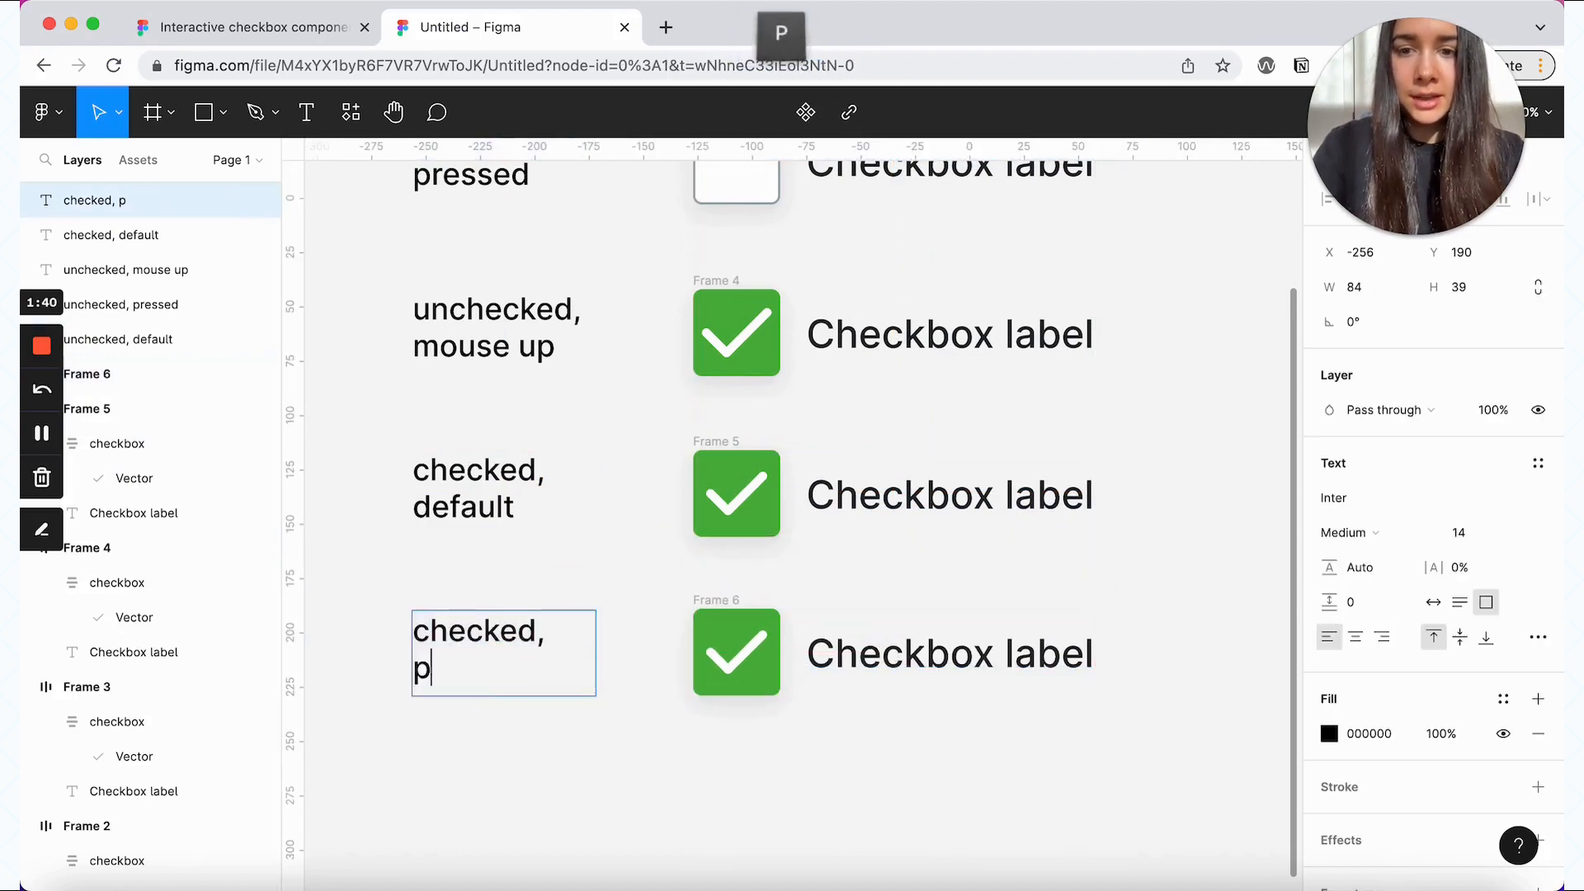
- Apply the green/600 color style to both the fill and the stroke of the "checked, pressed" box
click(745, 664)
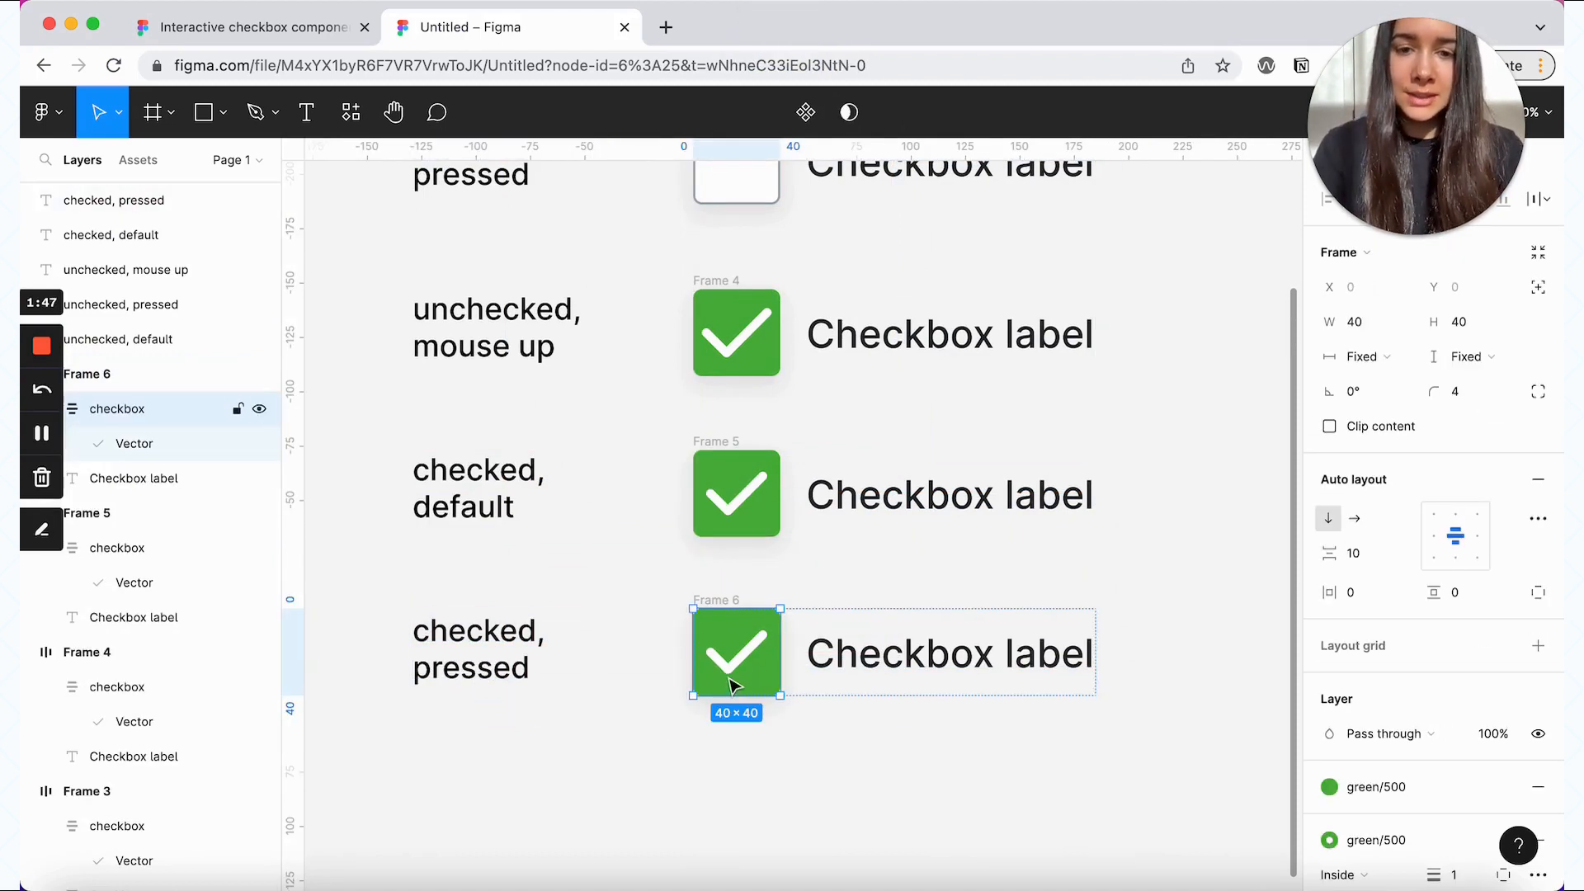
scroll(1426, 666, down, 3)
click(1341, 603)
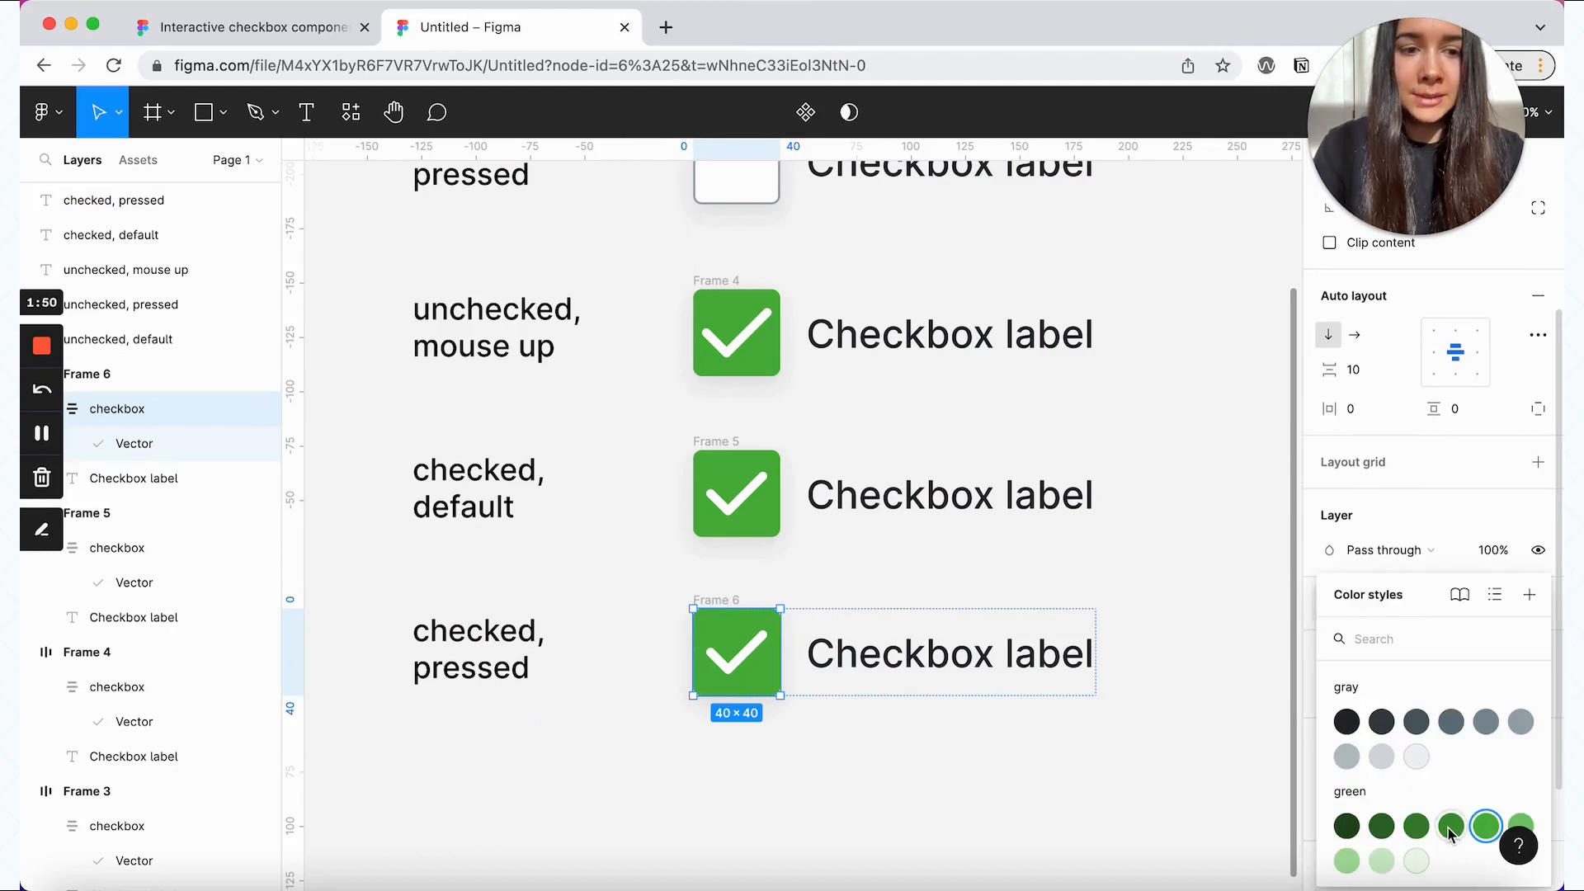
click(1486, 825)
click(1371, 655)
click(1434, 827)
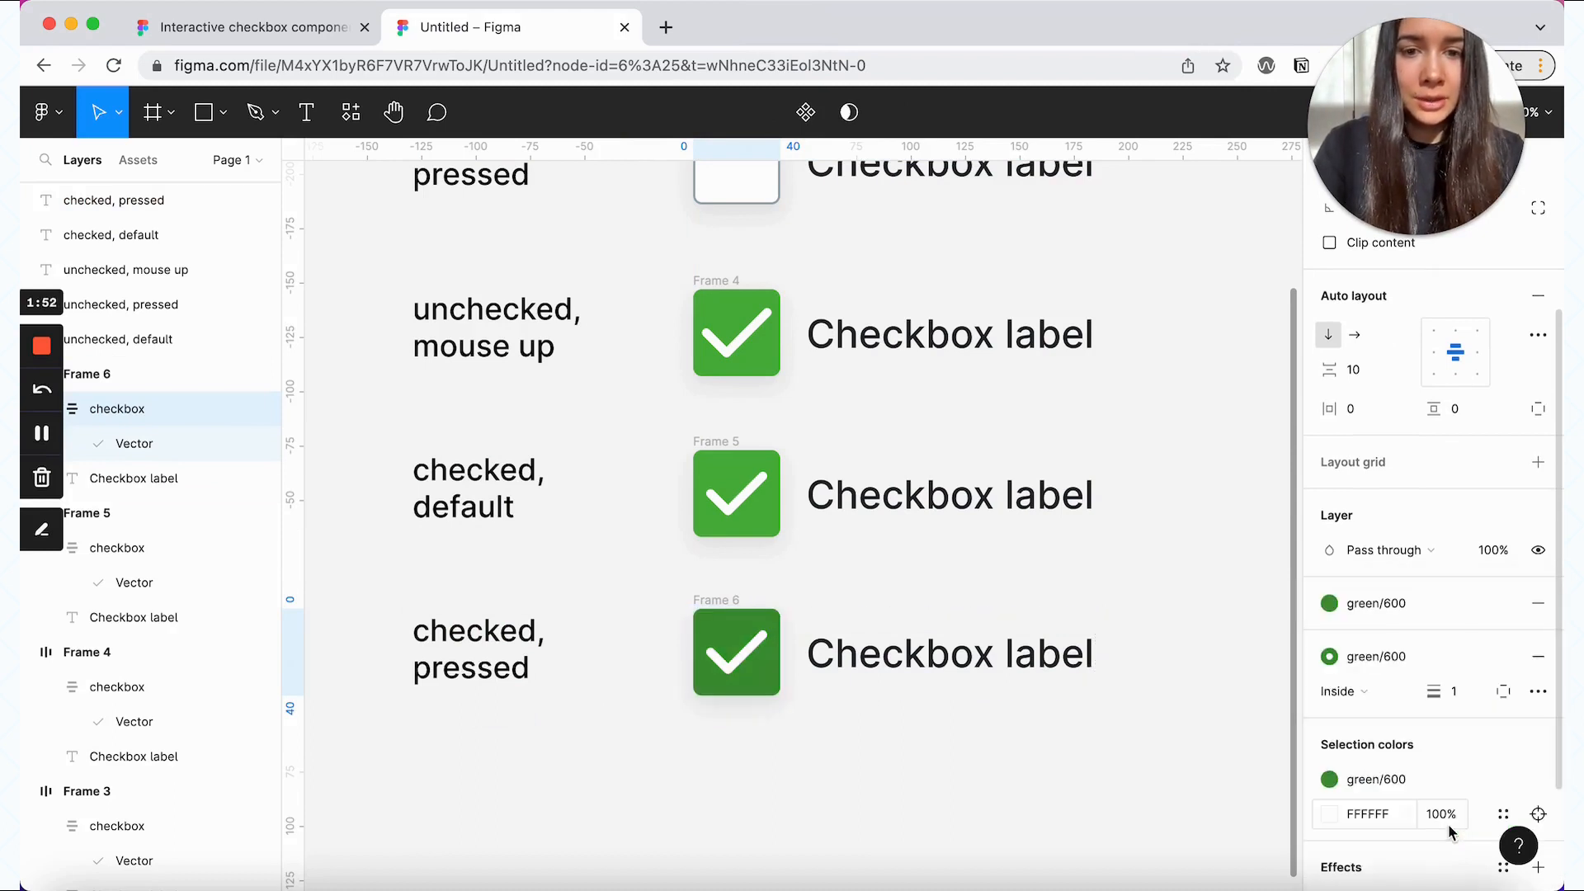
- Scale the checkmark in the "checked, pressed" box from its center to a width of 20
click(747, 651)
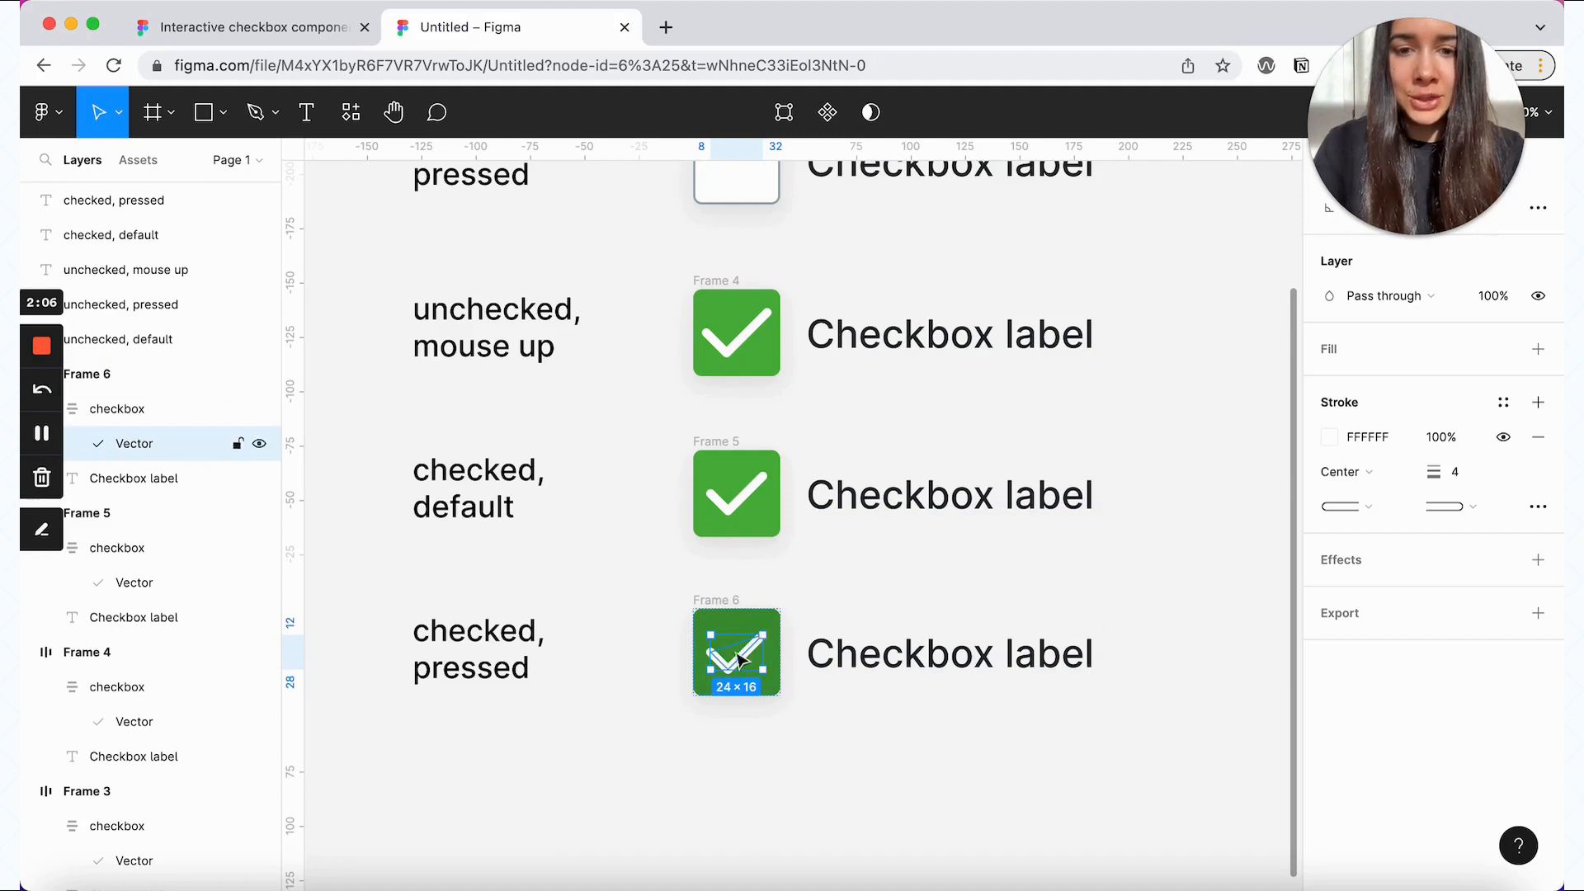
key(k)
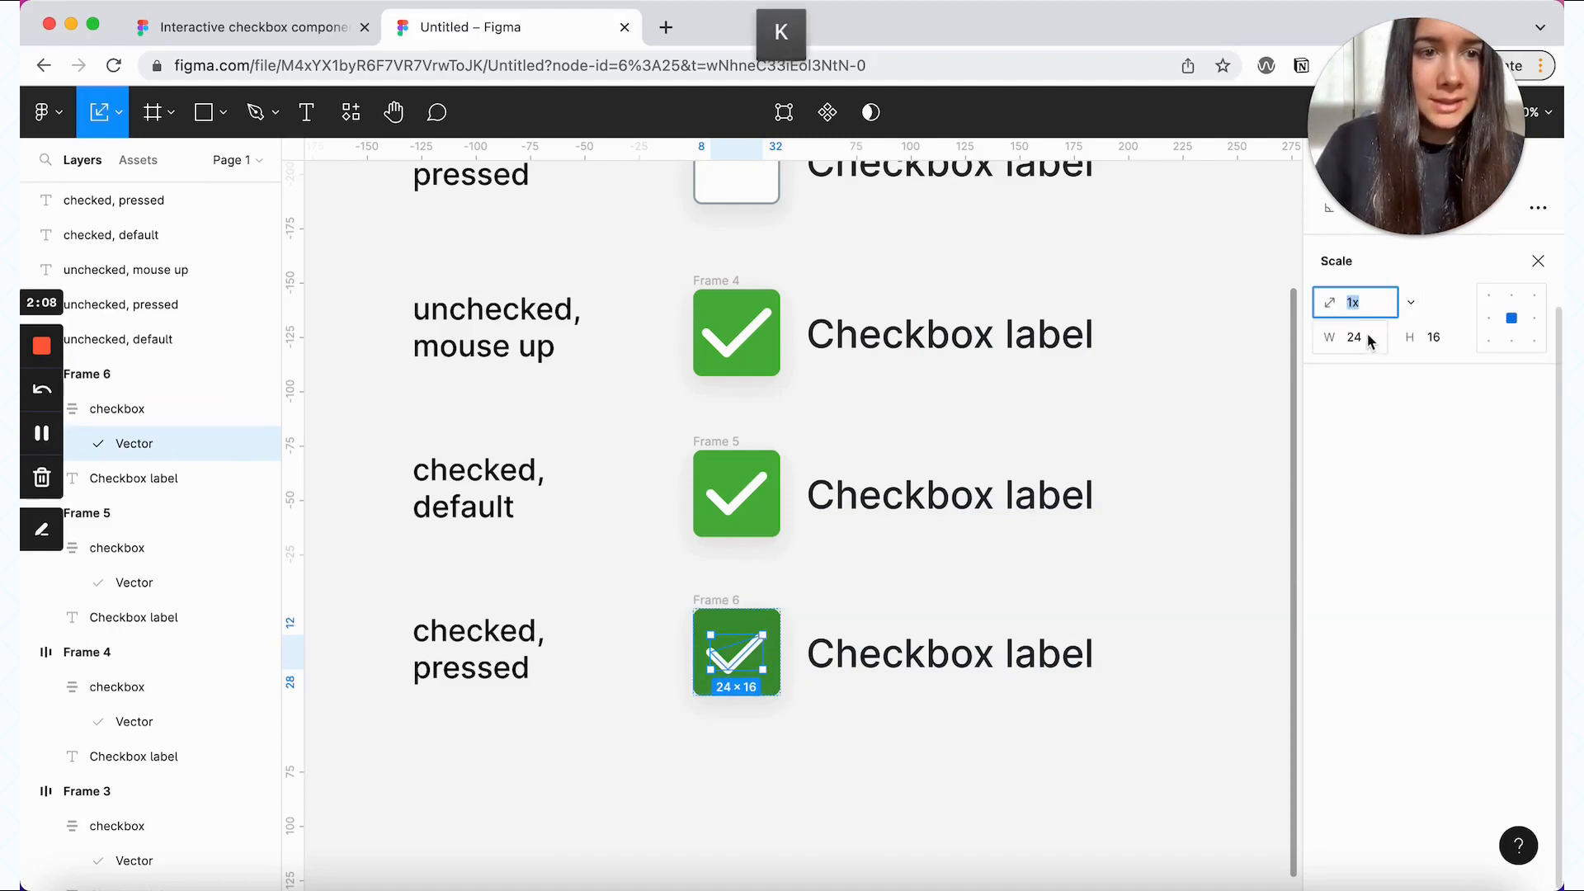
click(1369, 338)
text(20)
key(Return)
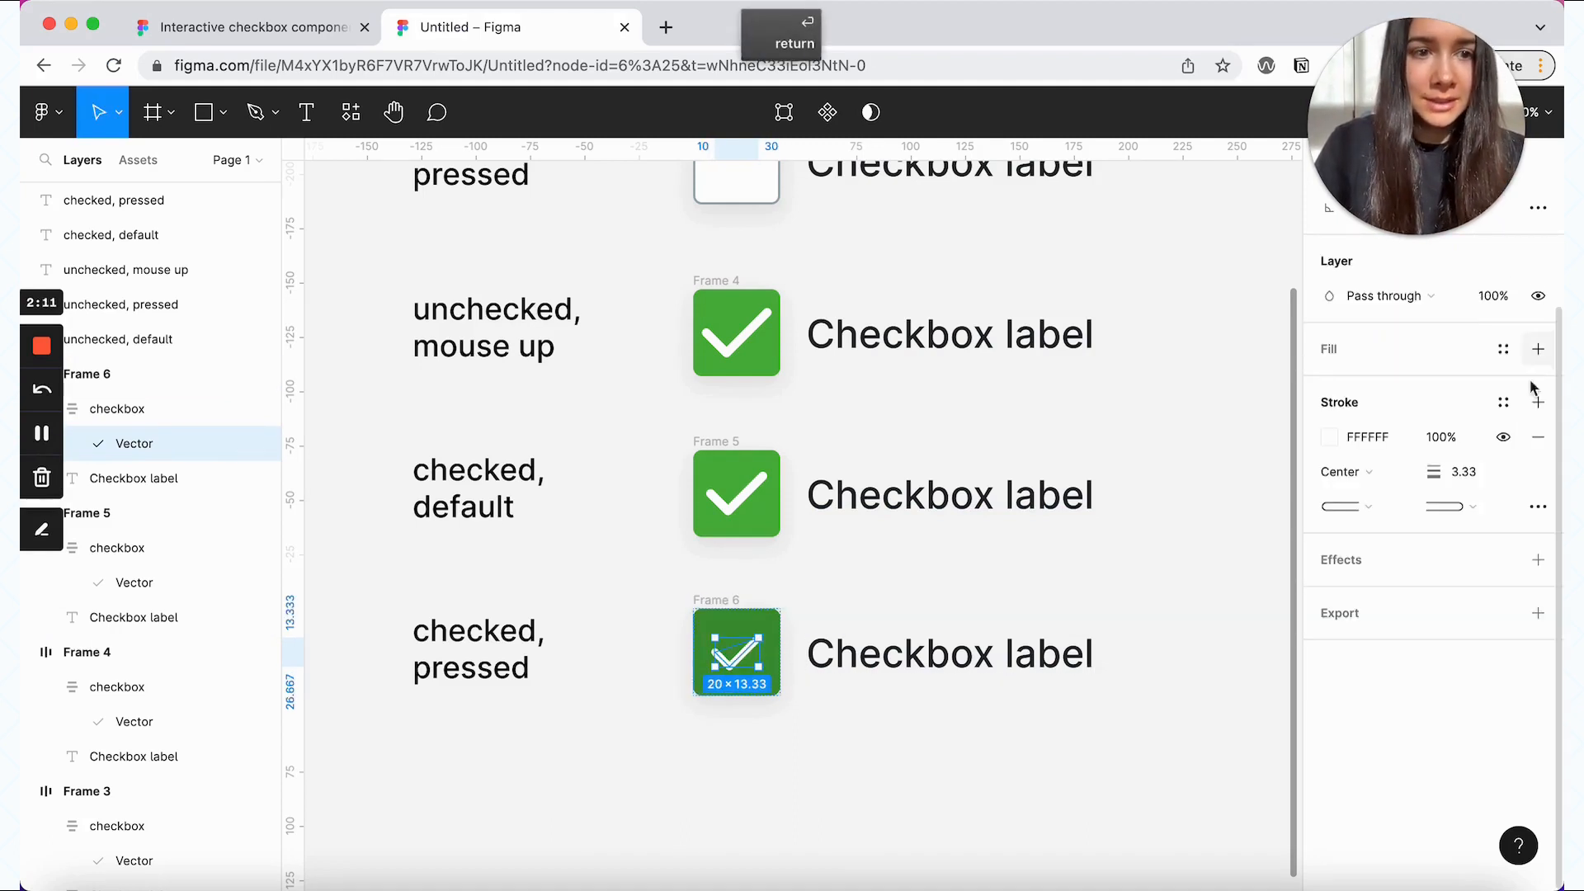
- Set the stroke weight of the "checked, pressed" checkmark to 4
click(1474, 476)
text(4)
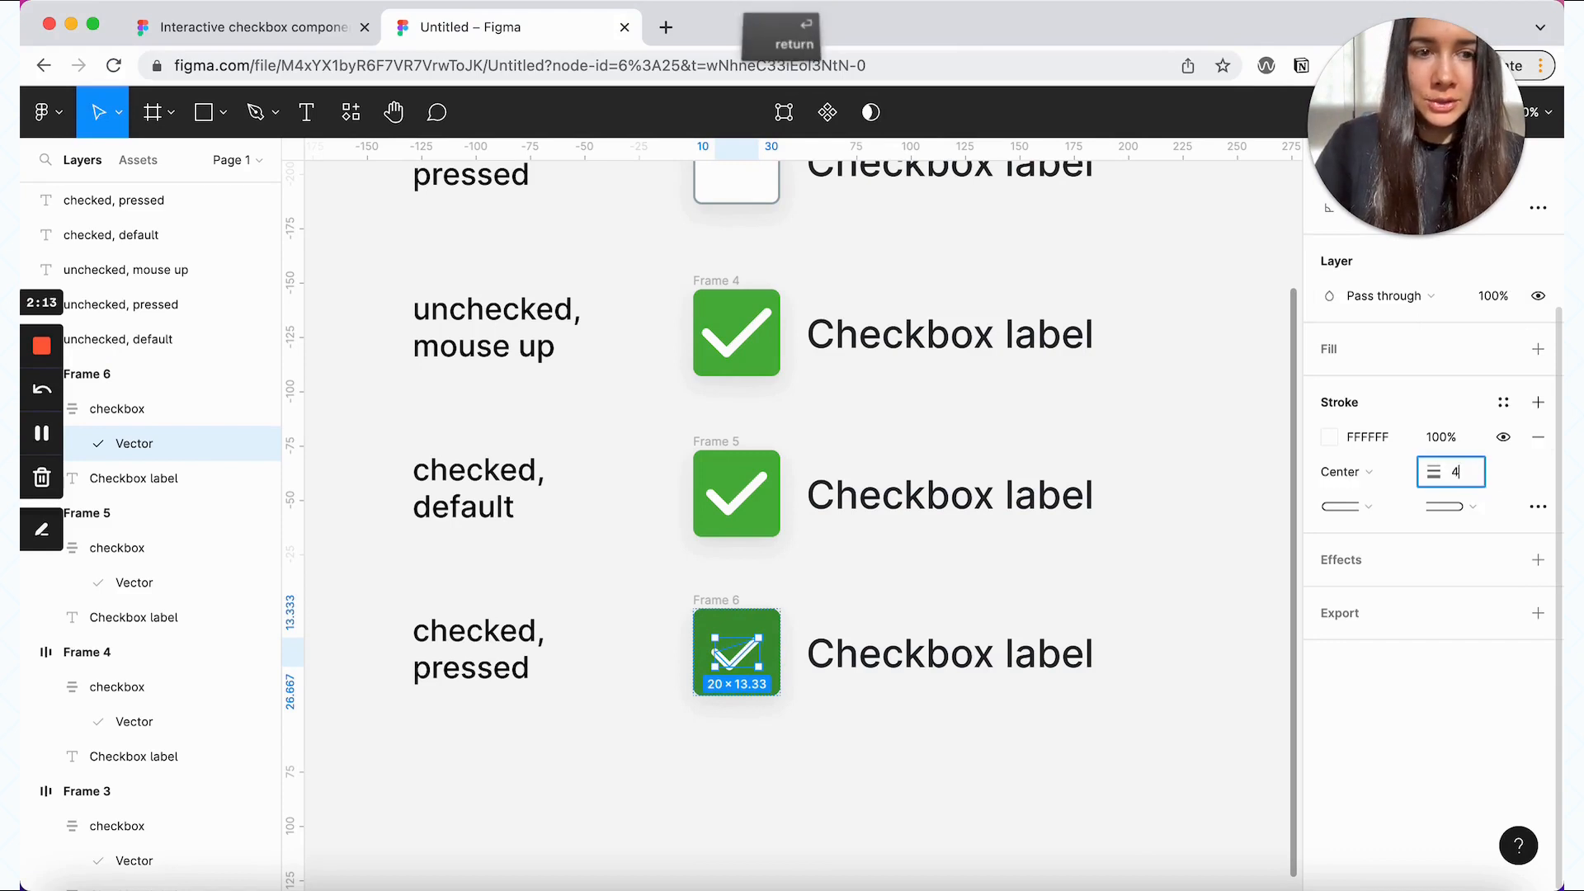
key(Return)
click(1122, 678)
scroll(1171, 674, down, 2)
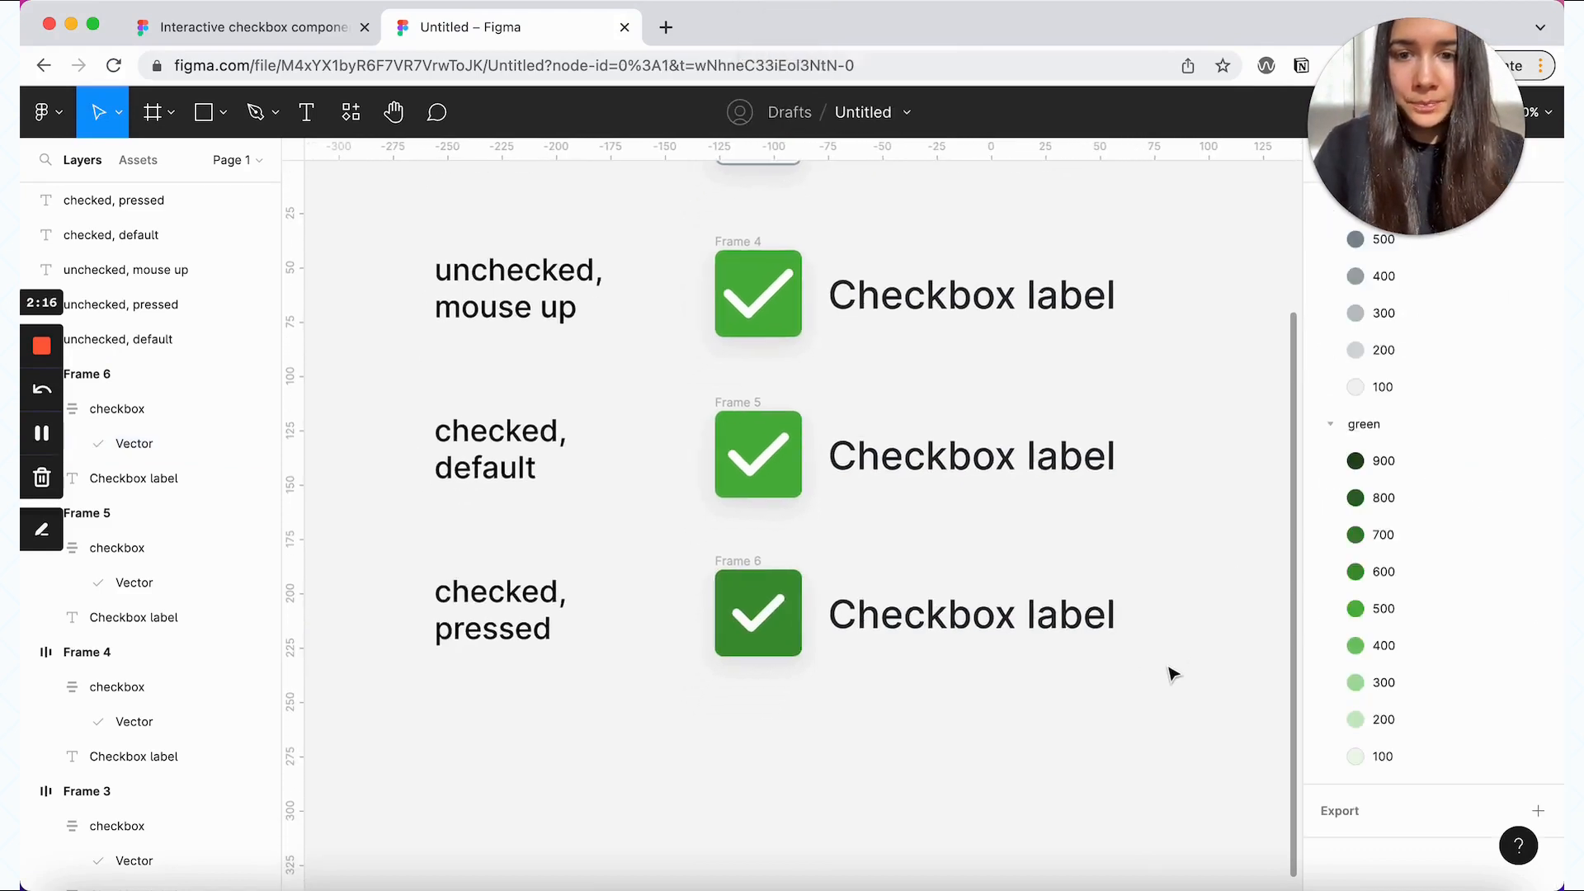
- Duplicate the dark green "checked, pressed" checkbox row directly below the original
double_click(895, 588)
key(Escape)
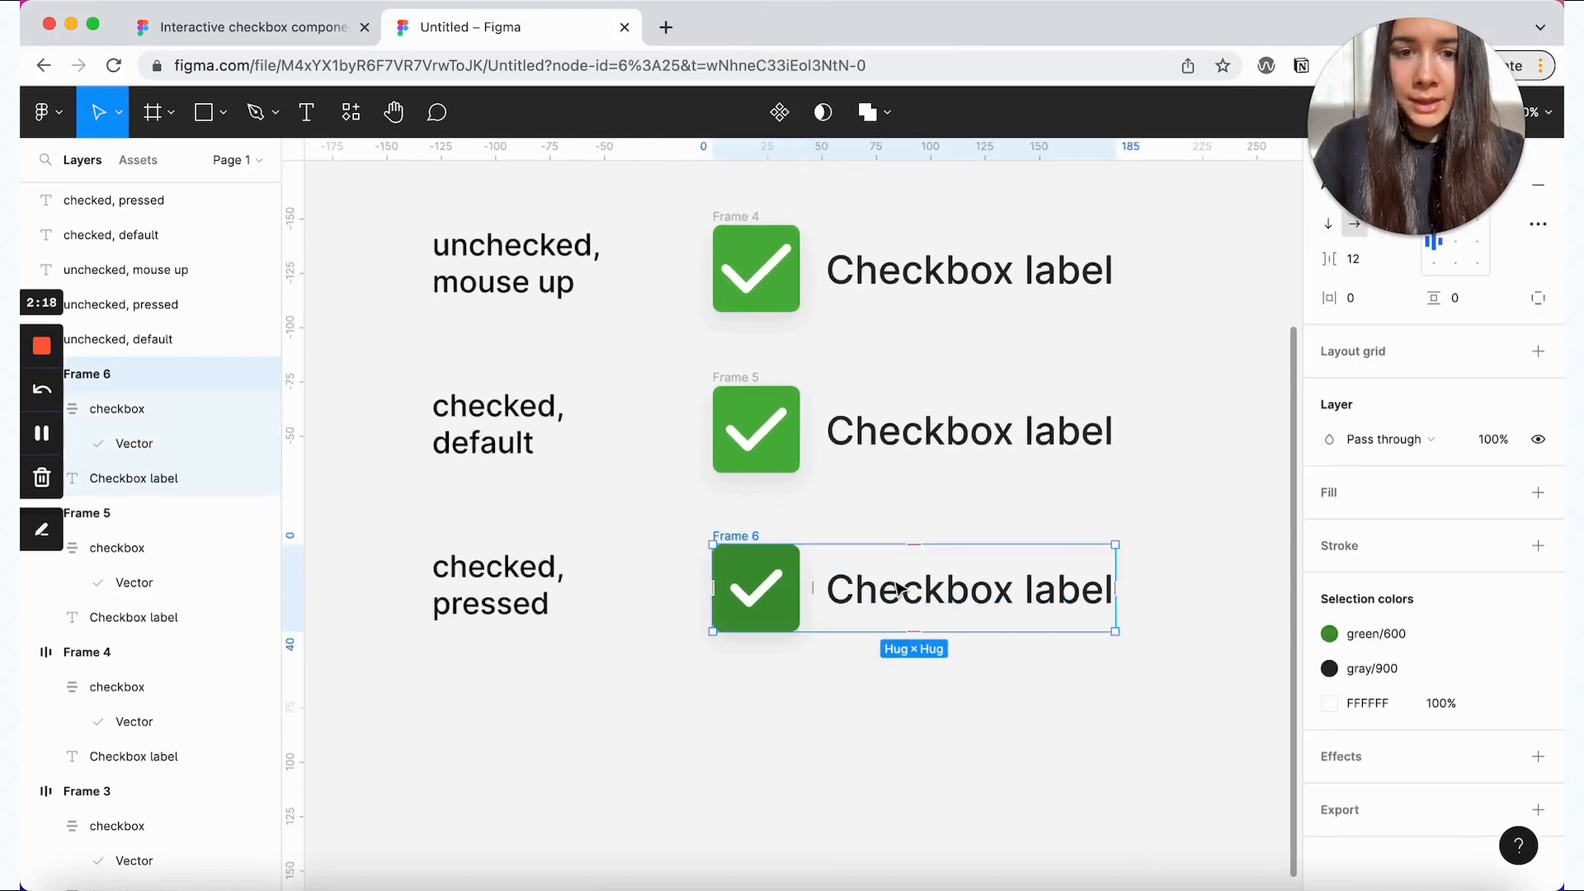
scroll(882, 569, down, 2)
drag(877, 530, 877, 692)
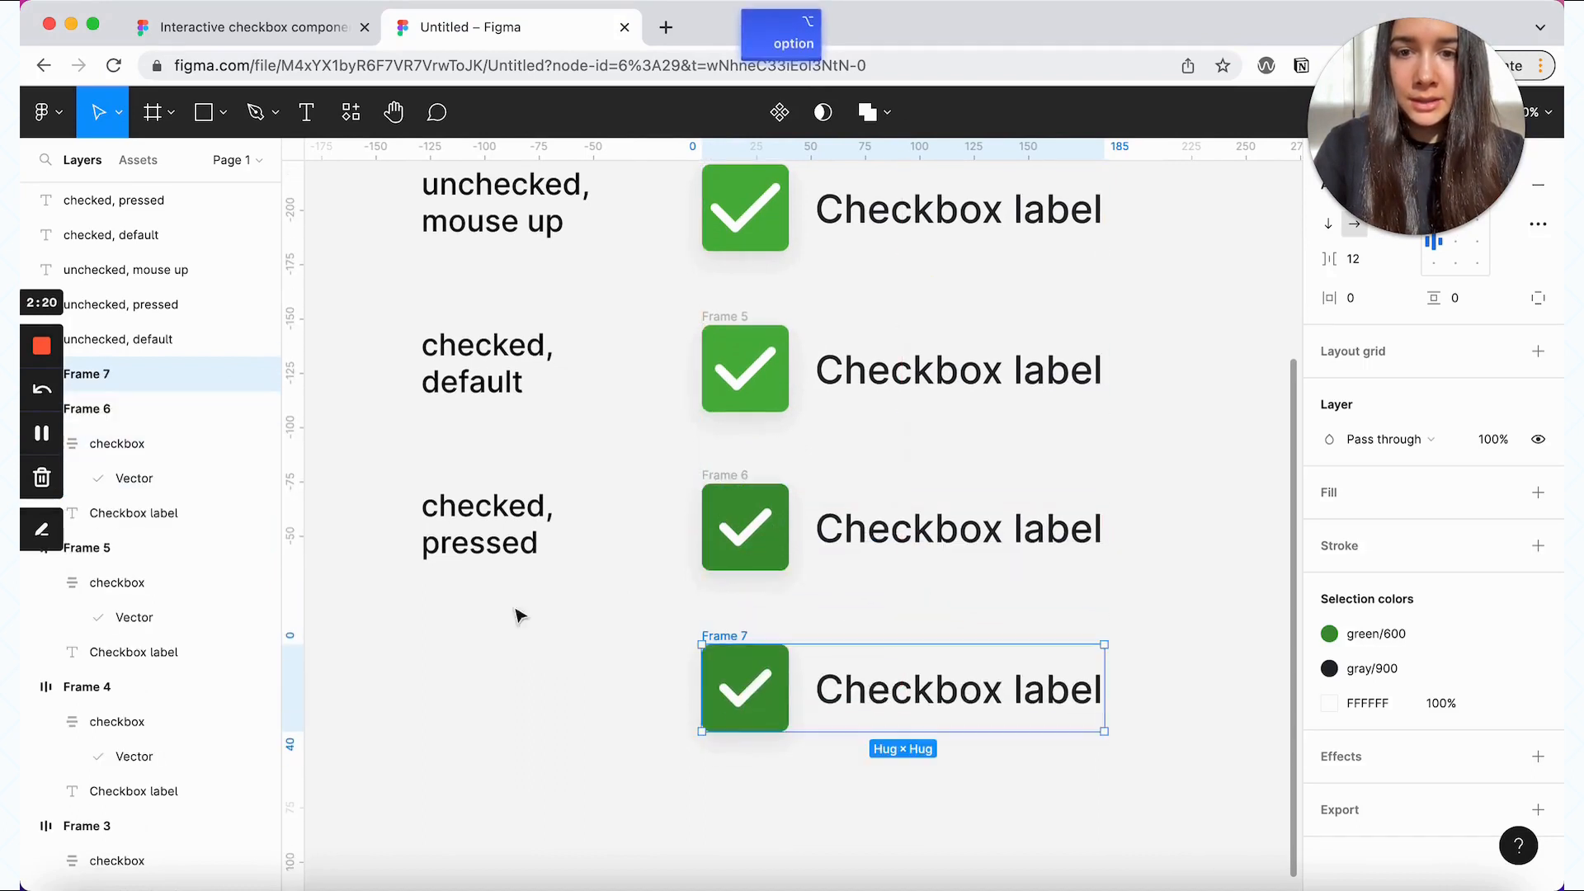
- Duplicate the "checked, pressed" caption beside the bottom checkbox row and change its text to "unchecked, mouse up"
click(459, 532)
drag(462, 524, 462, 683)
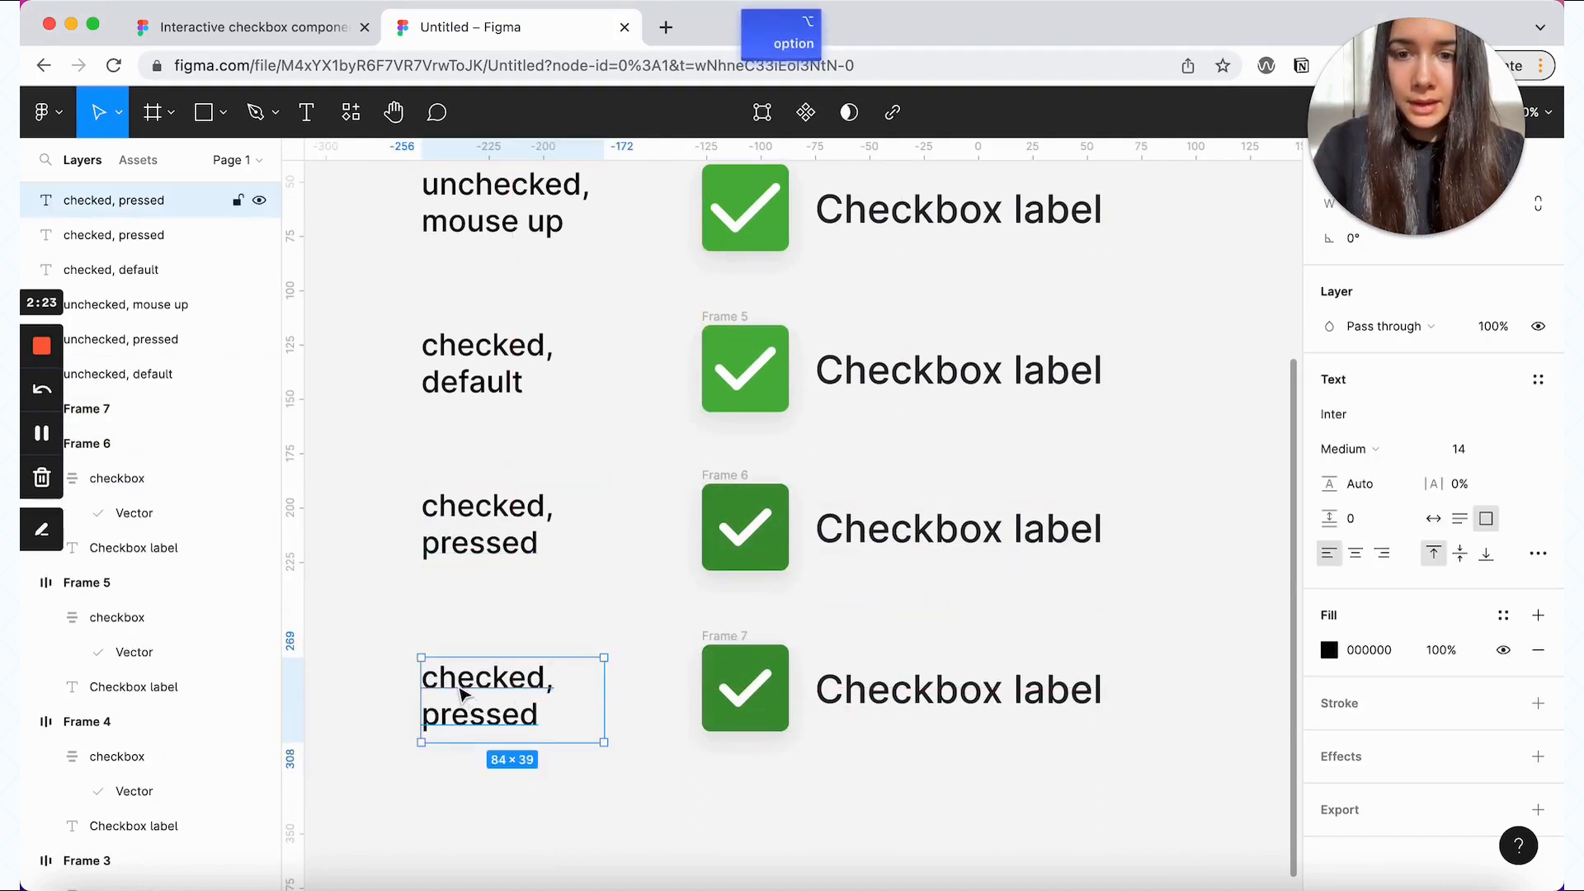
double_click(445, 673)
text(unchecked)
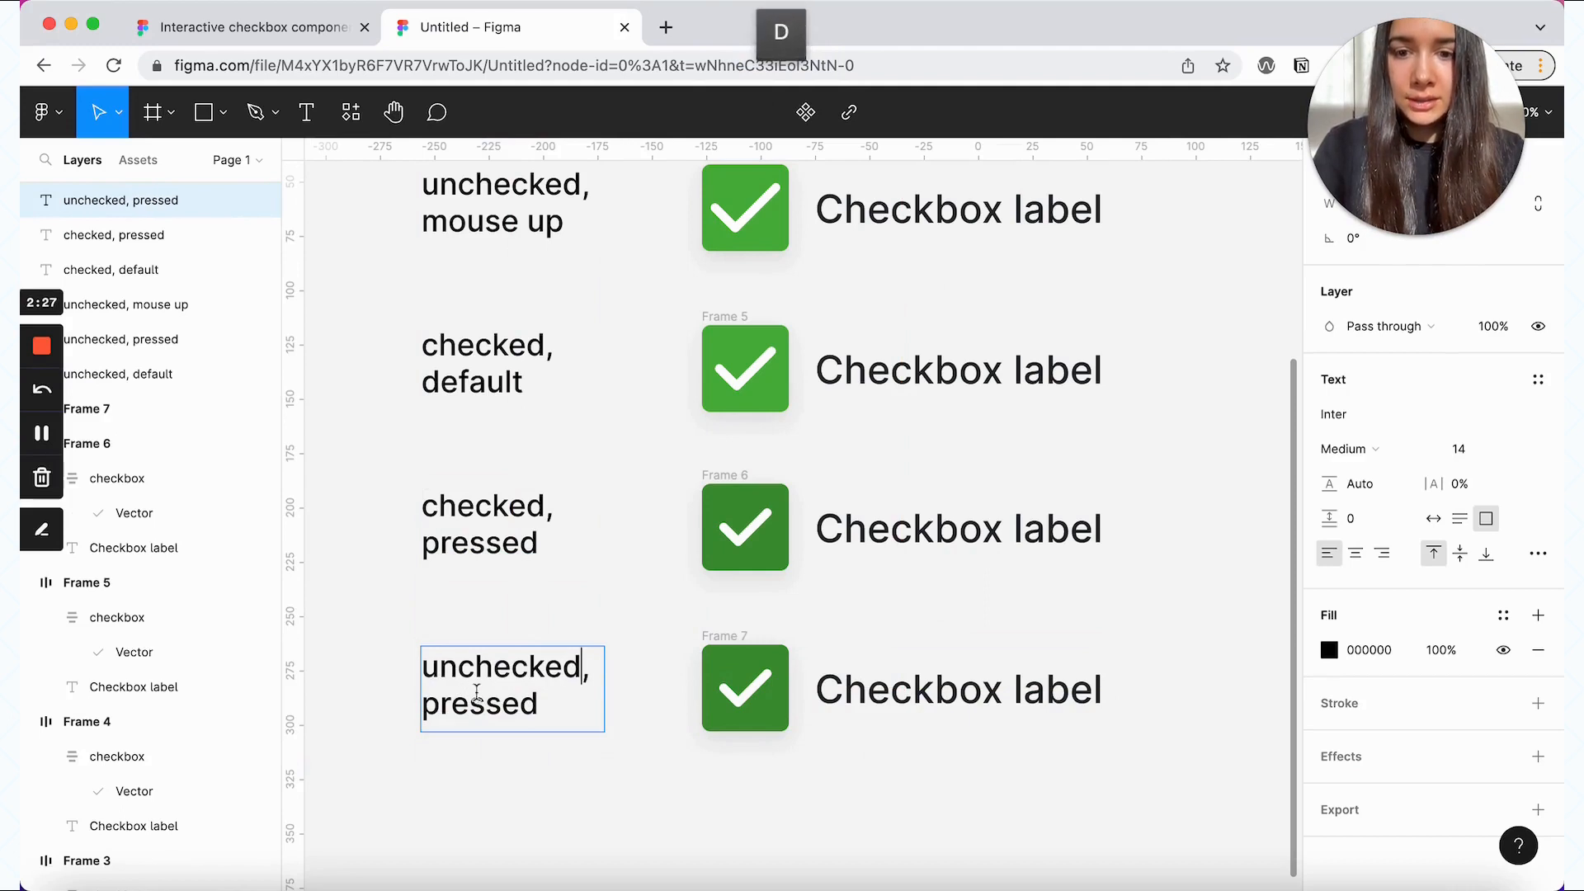
double_click(477, 702)
text(mouse up)
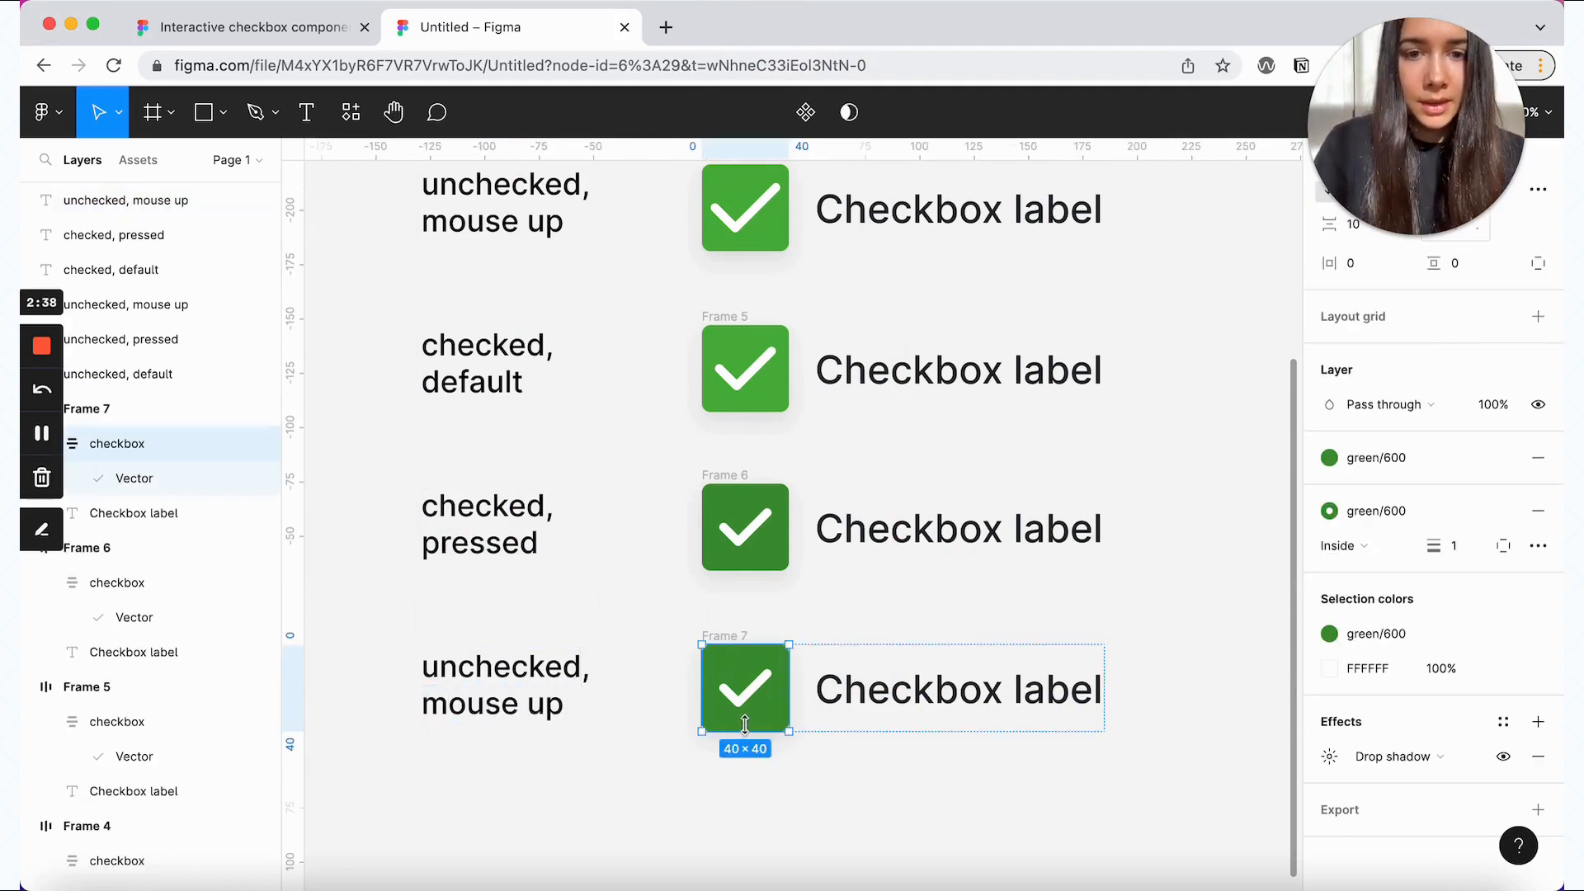
- Apply the gray/400 style to the stroke of the bottom "unchecked, mouse up" box, detach its fill style and make the fill white
click(1437, 518)
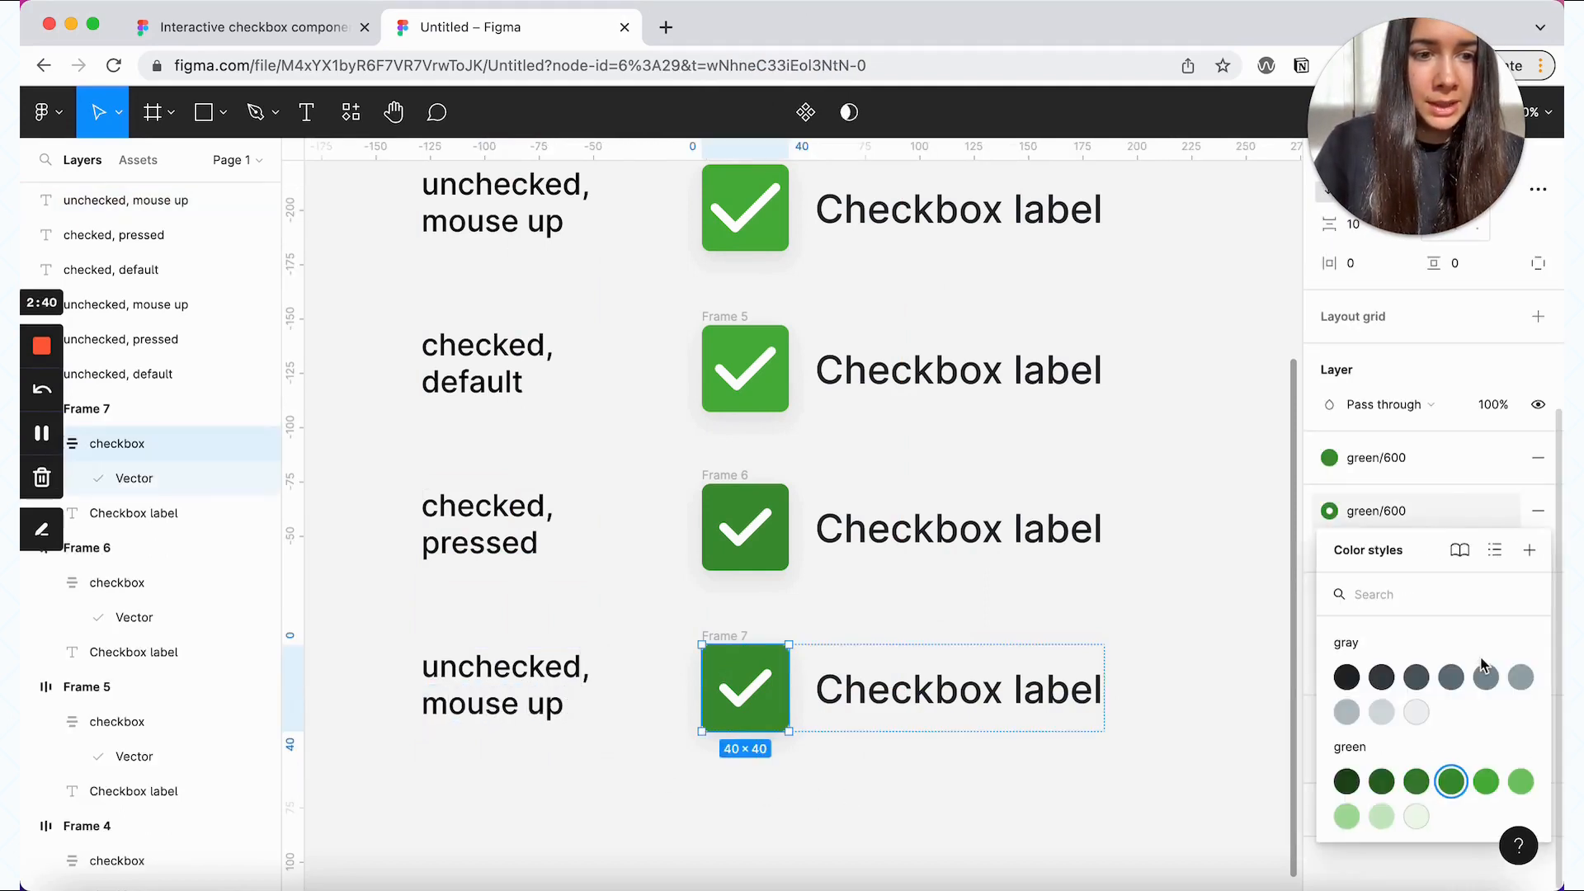
click(1493, 685)
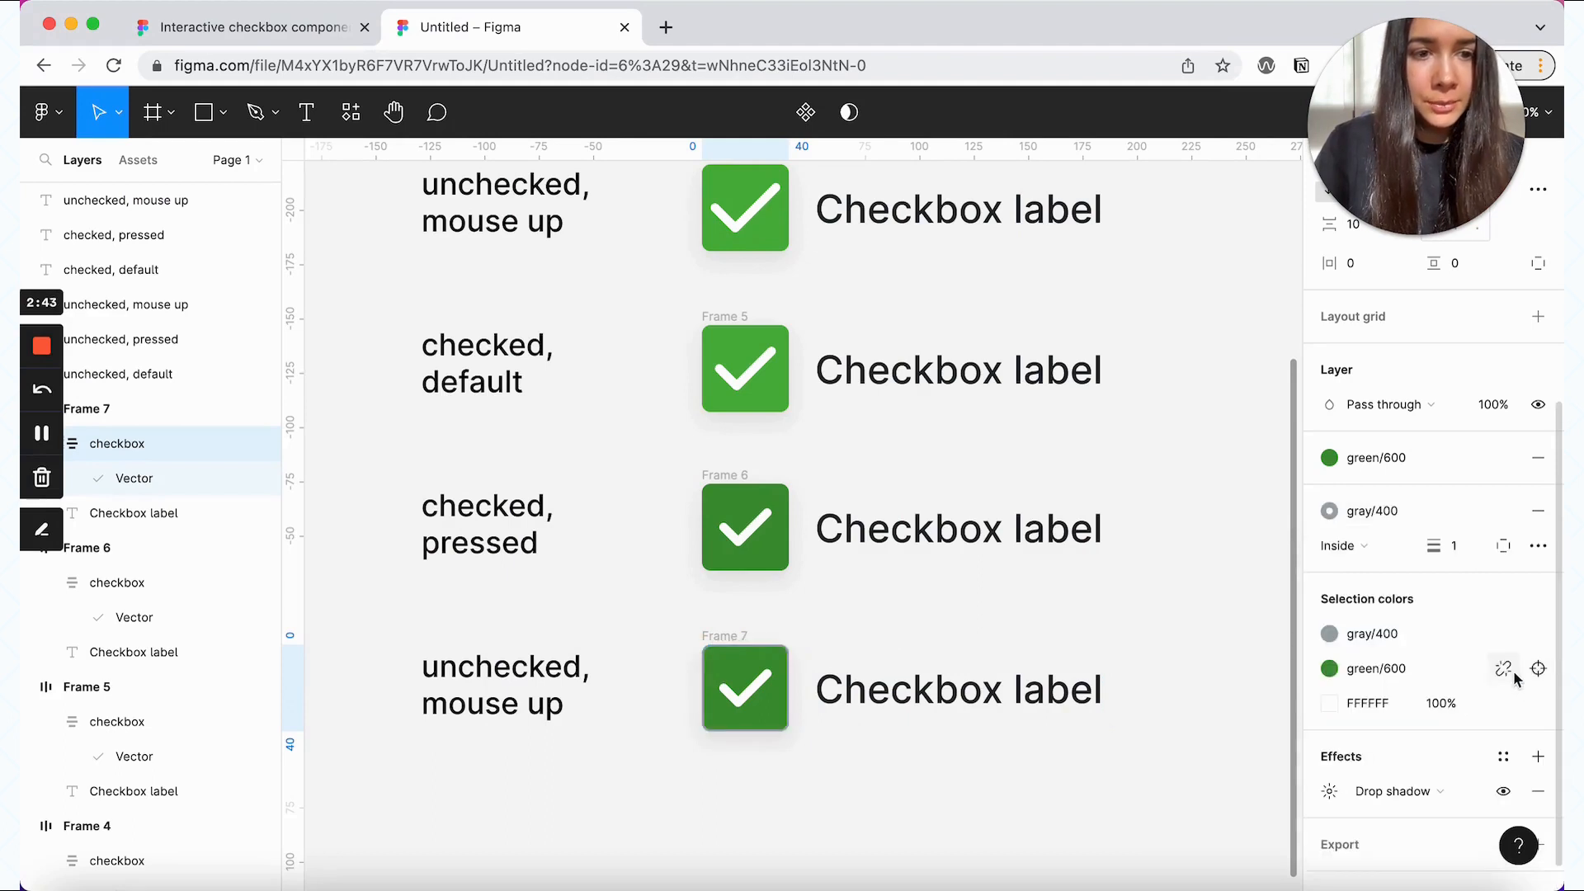
click(1502, 455)
click(1329, 492)
drag(1255, 460, 913, 276)
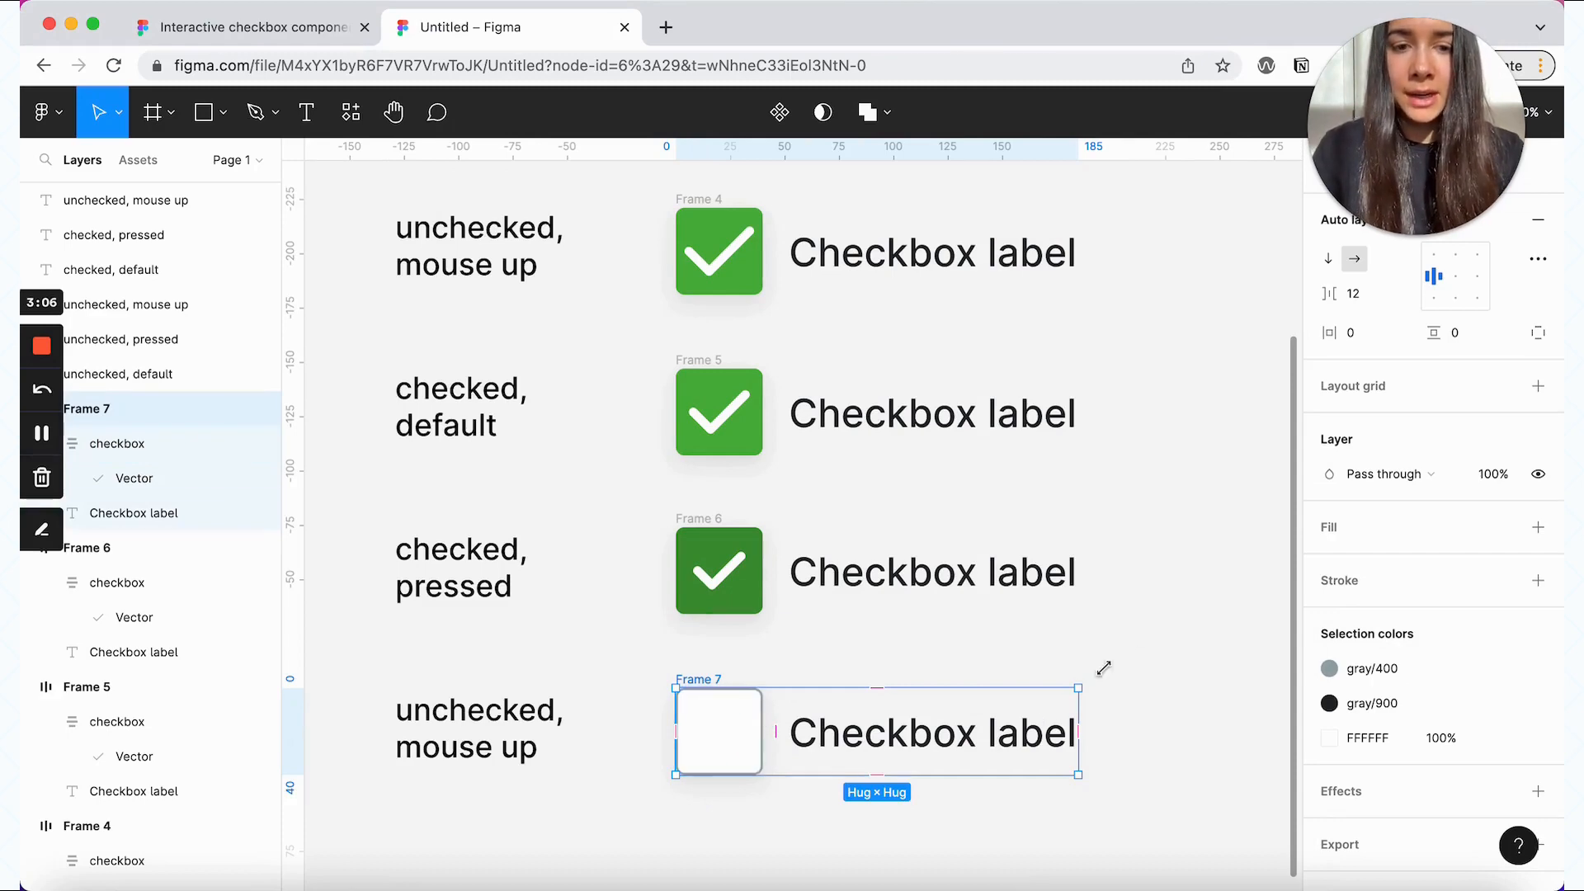
- Connect the "unchecked, default" row to the "unchecked, pressed" row with a While pressing prototype interaction
scroll(1113, 627, up, 5)
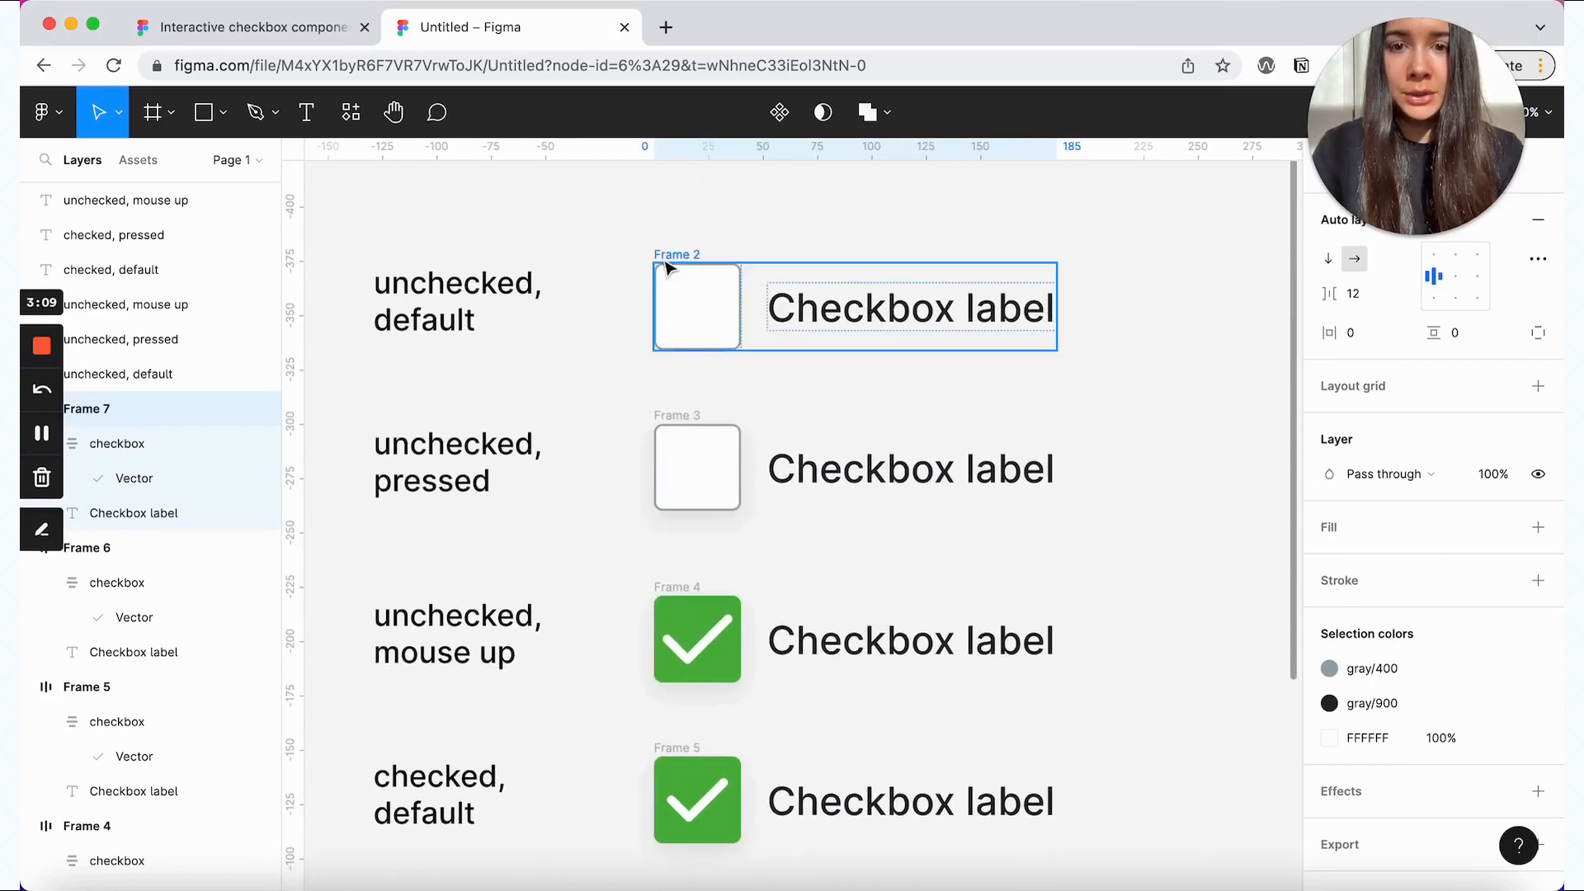
click(835, 299)
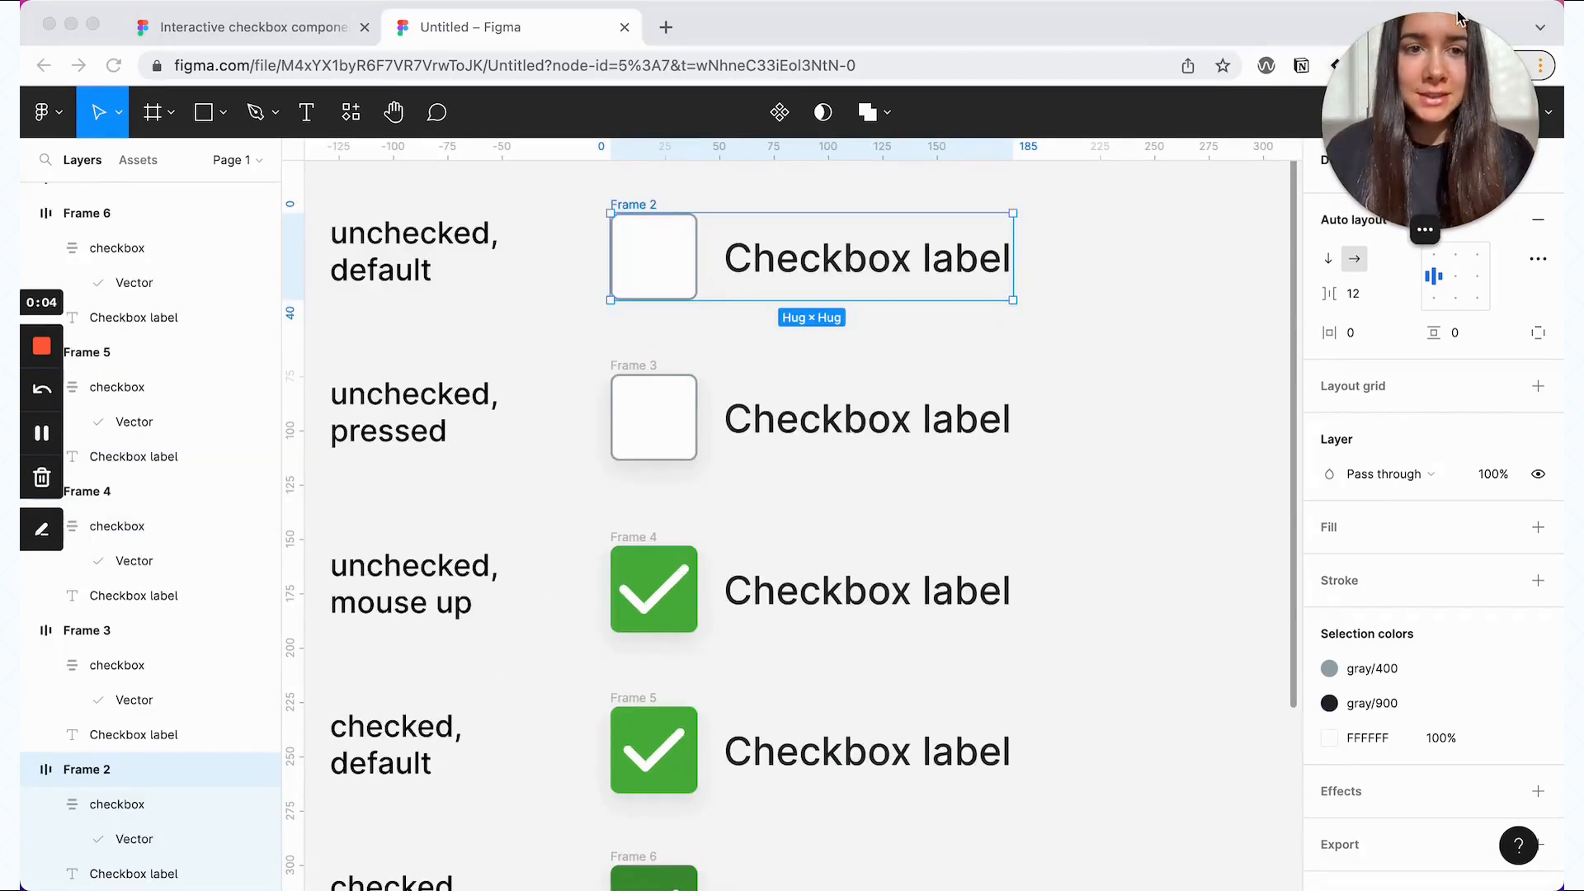
drag(1459, 17, 1414, 573)
click(1406, 160)
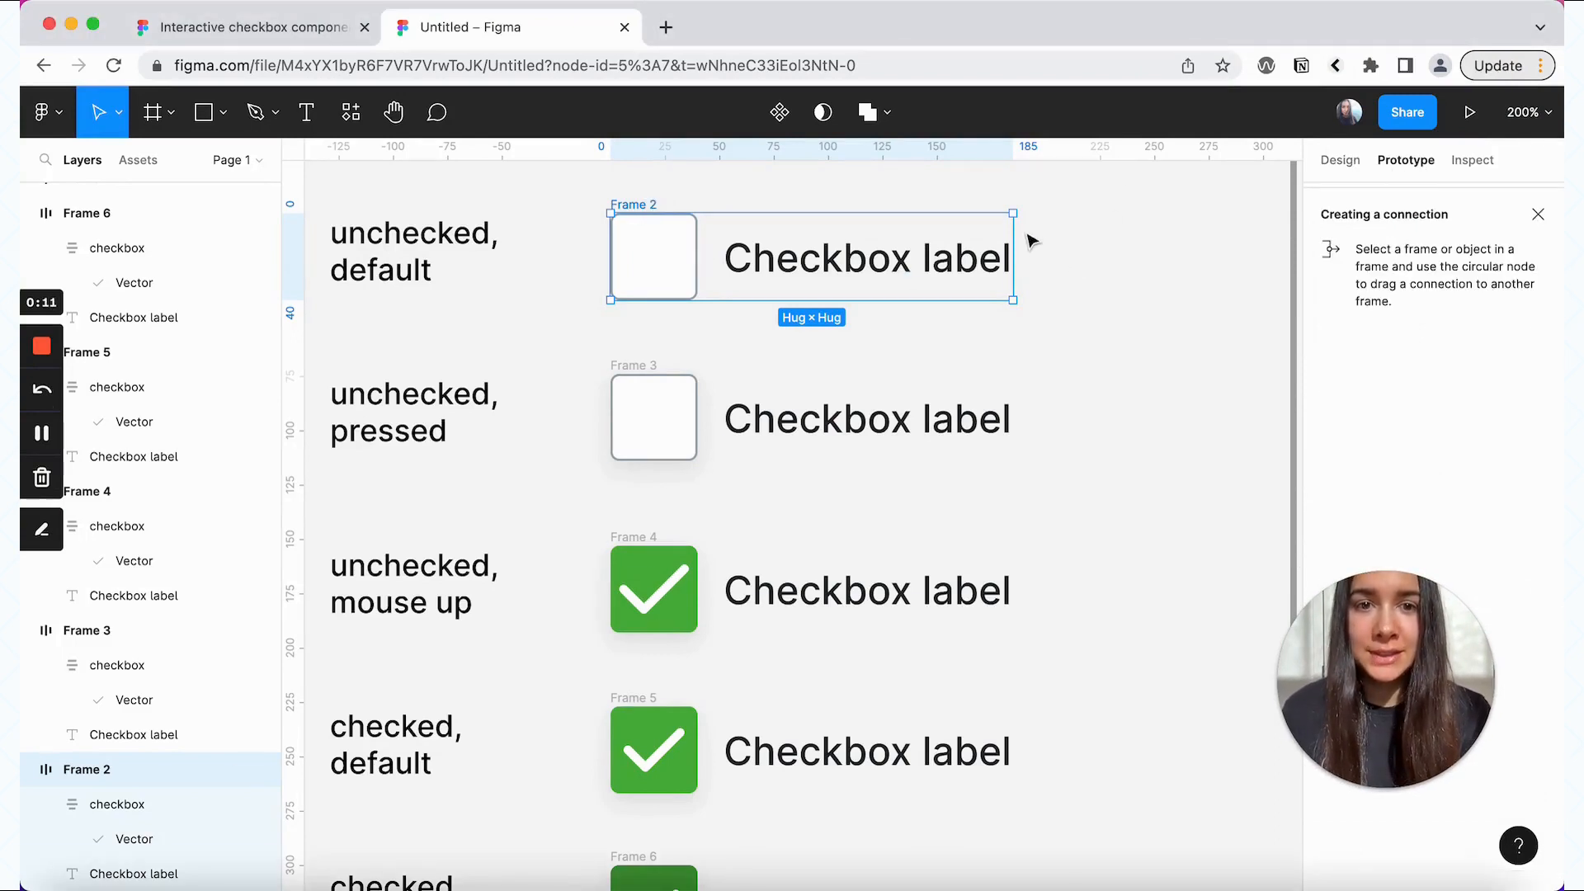
drag(1015, 256, 988, 422)
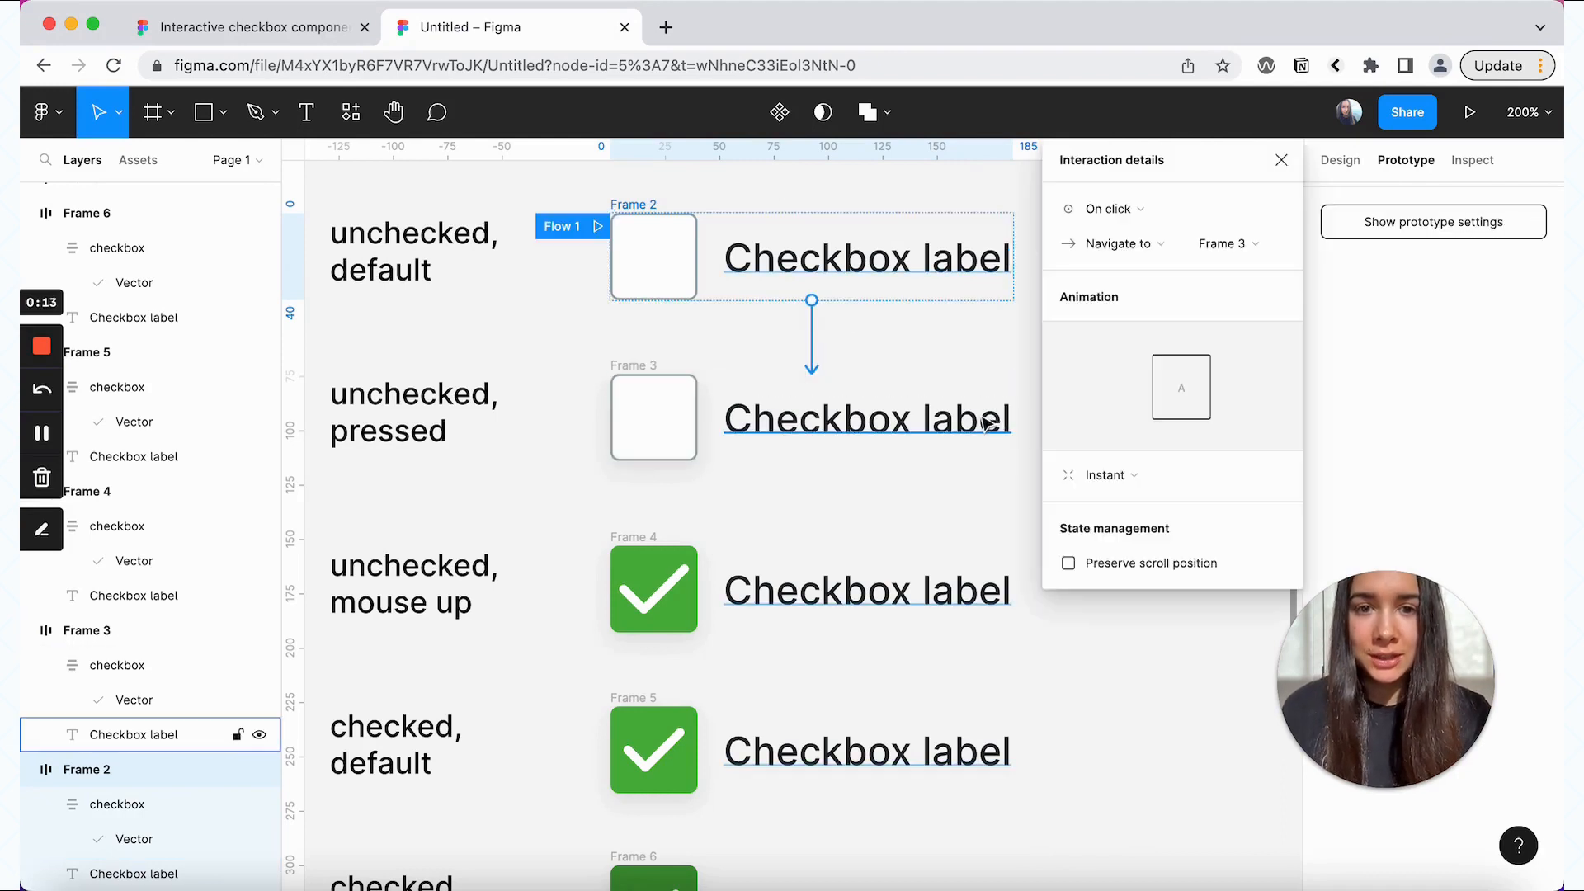
click(650, 365)
click(813, 347)
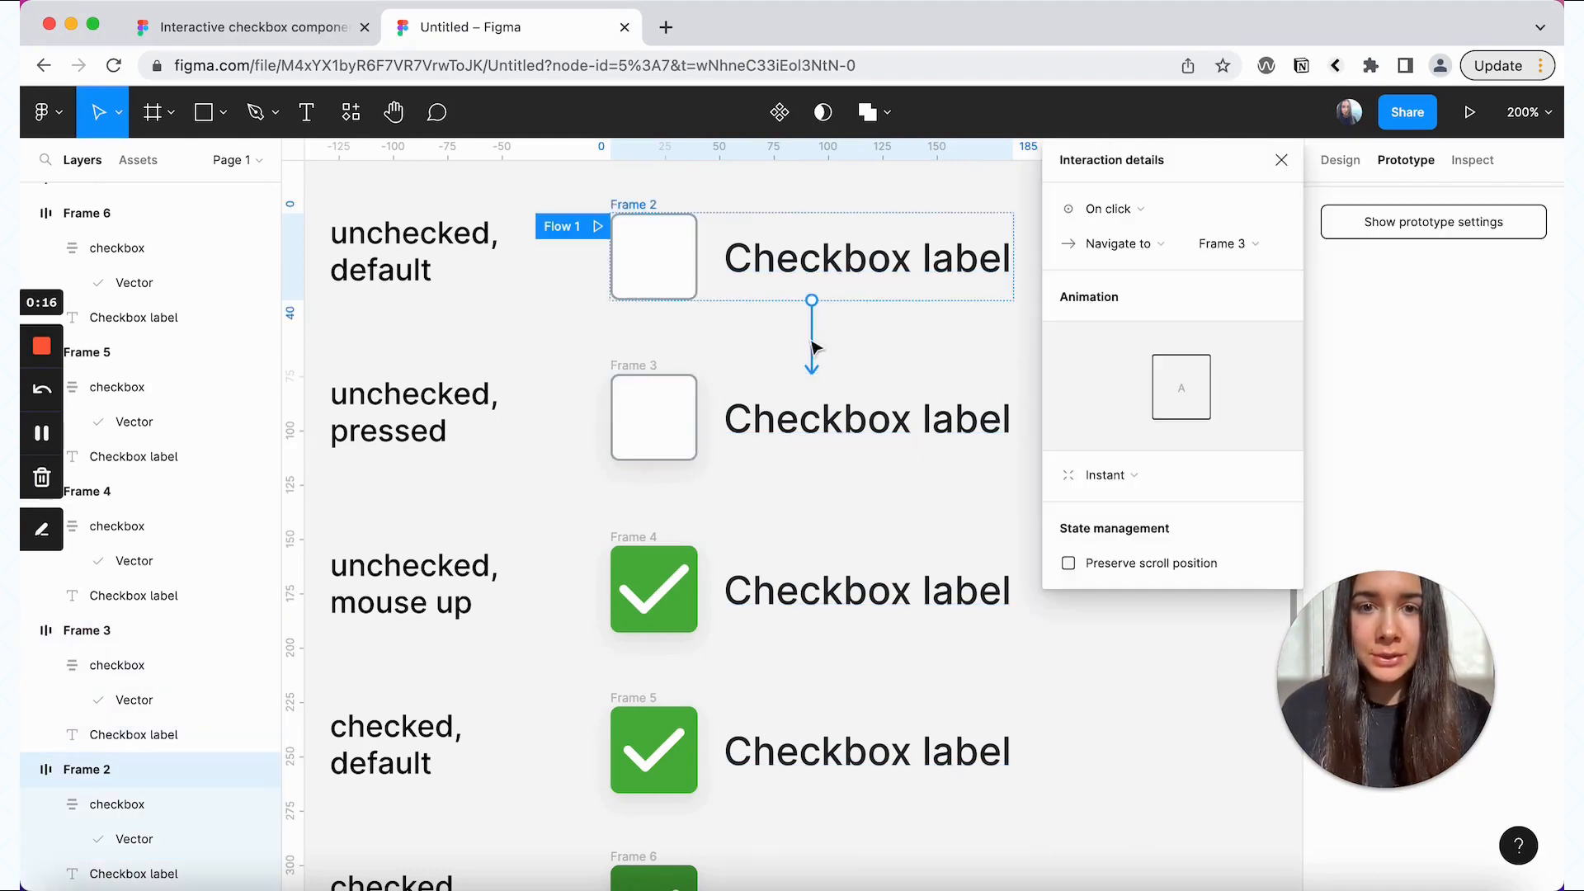
click(1105, 209)
click(1141, 299)
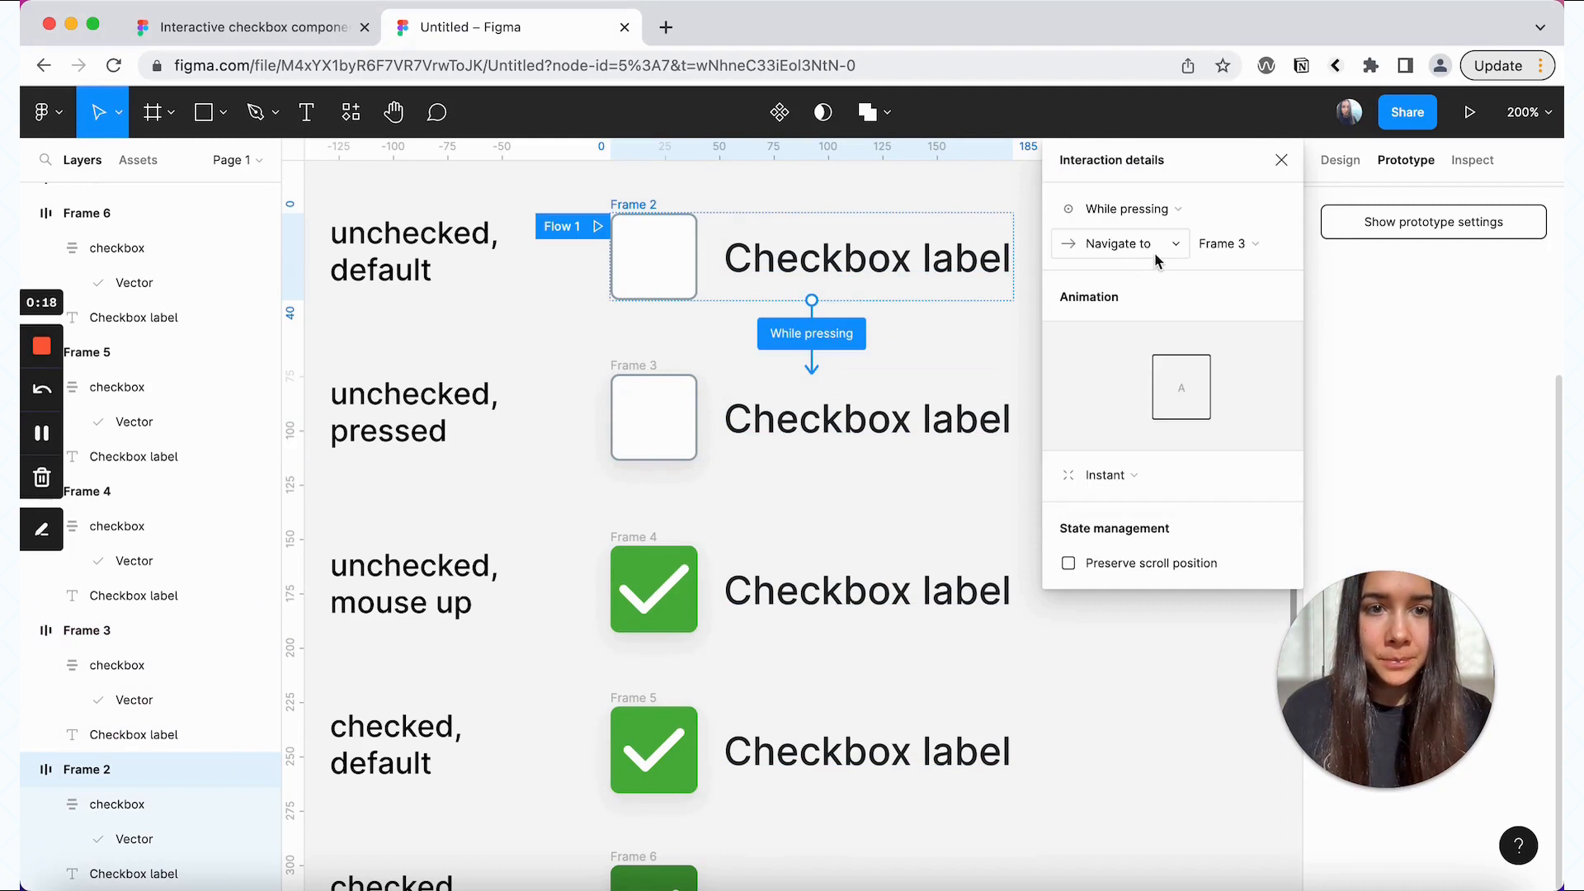
- Set the While pressing interaction's animation to Smart animate with Ease in and out easing and a duration of 40ms
click(1103, 478)
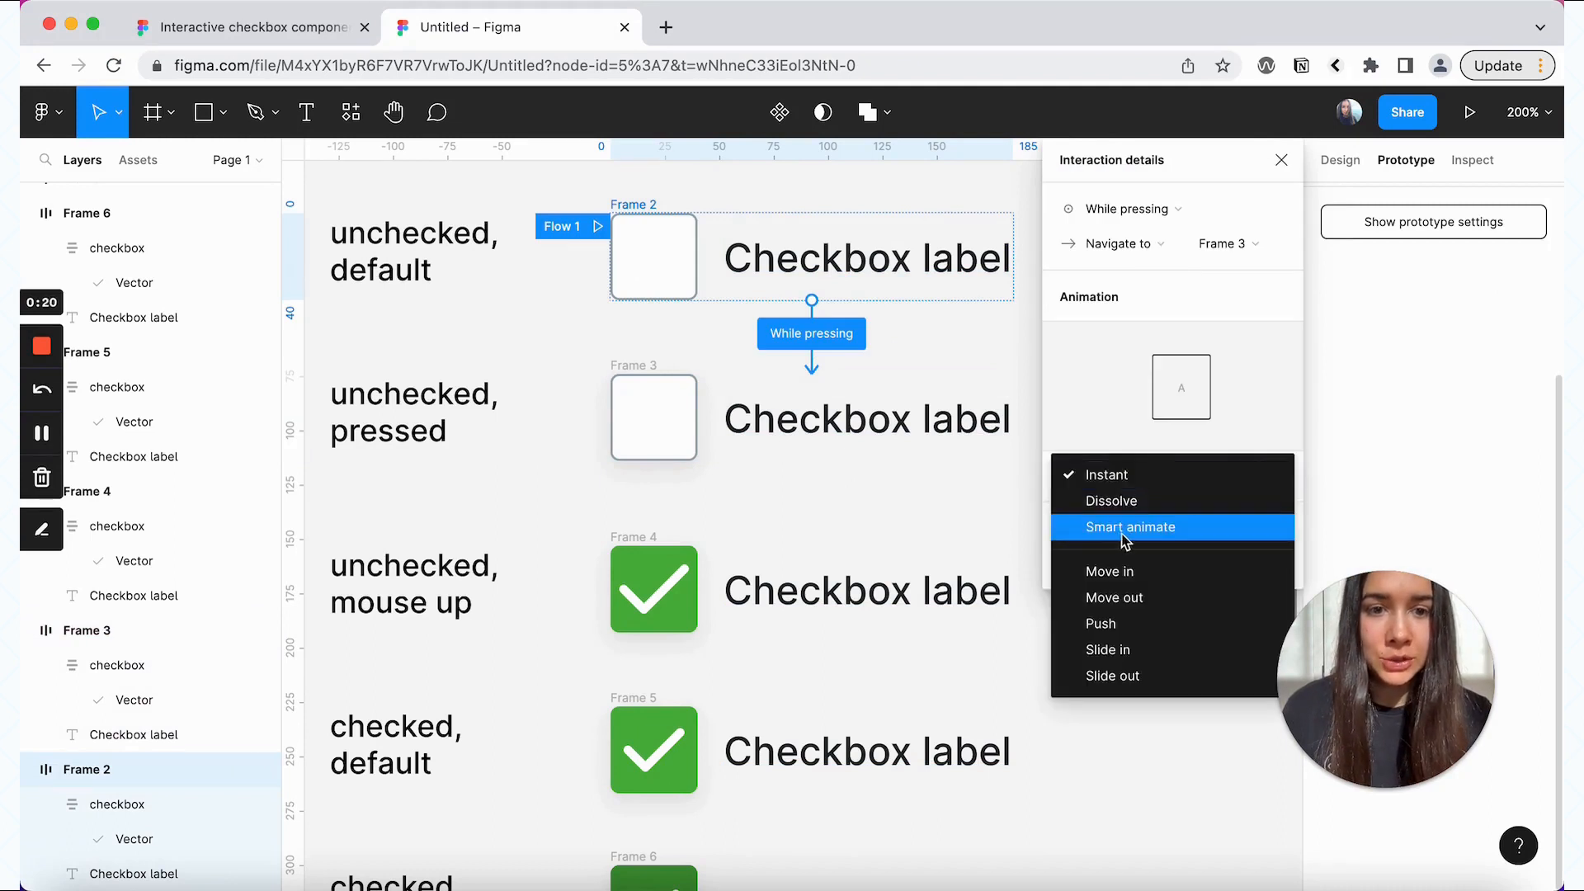
click(1122, 523)
click(1143, 511)
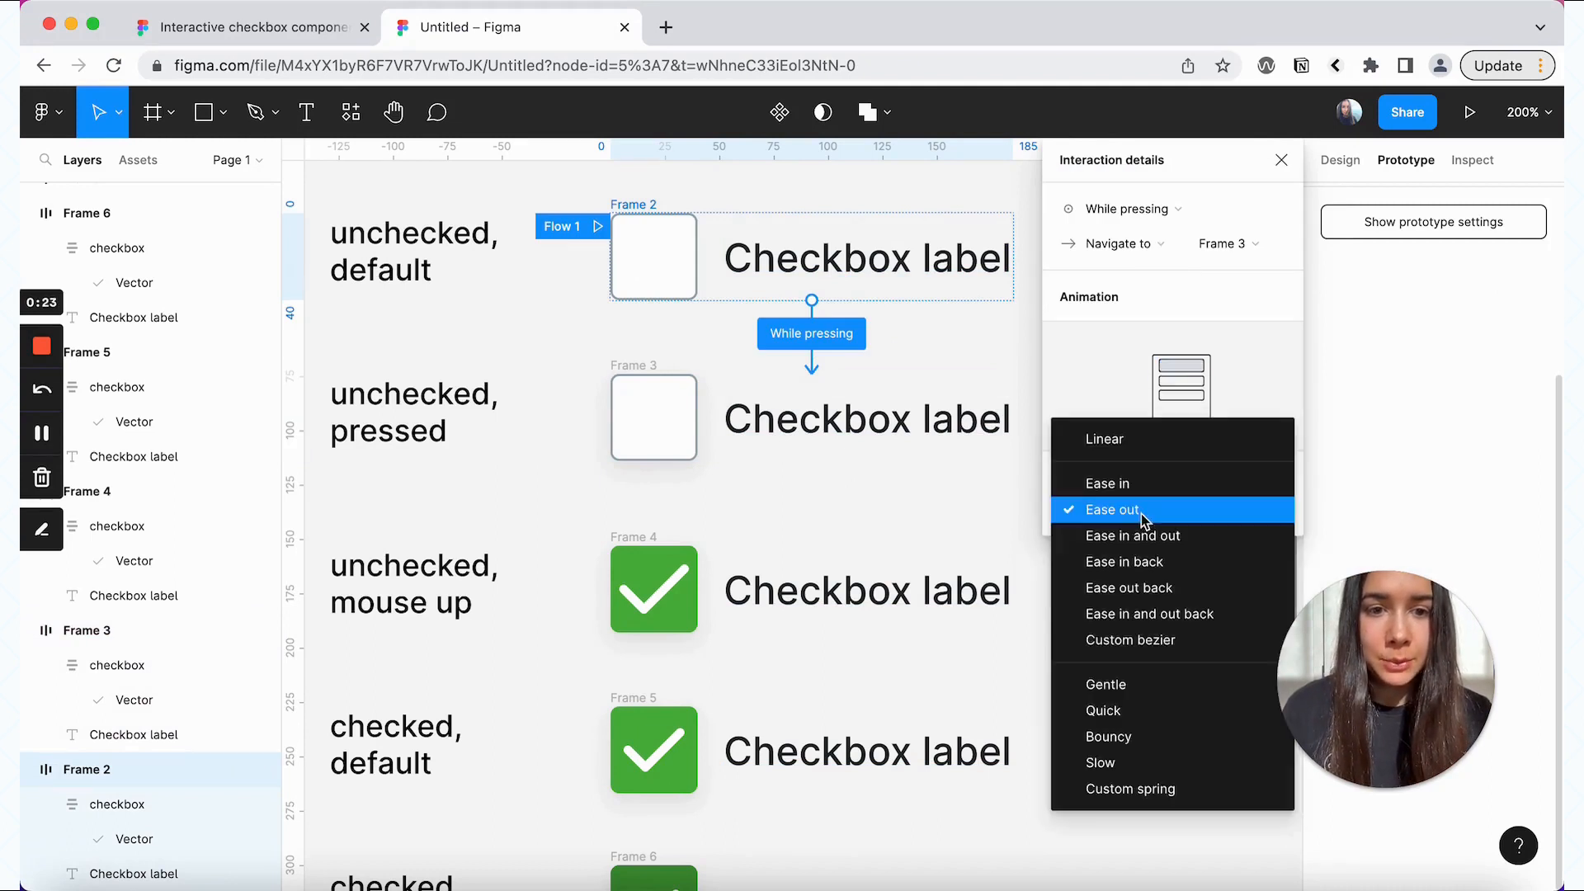
click(1170, 543)
click(1211, 523)
text(40ms)
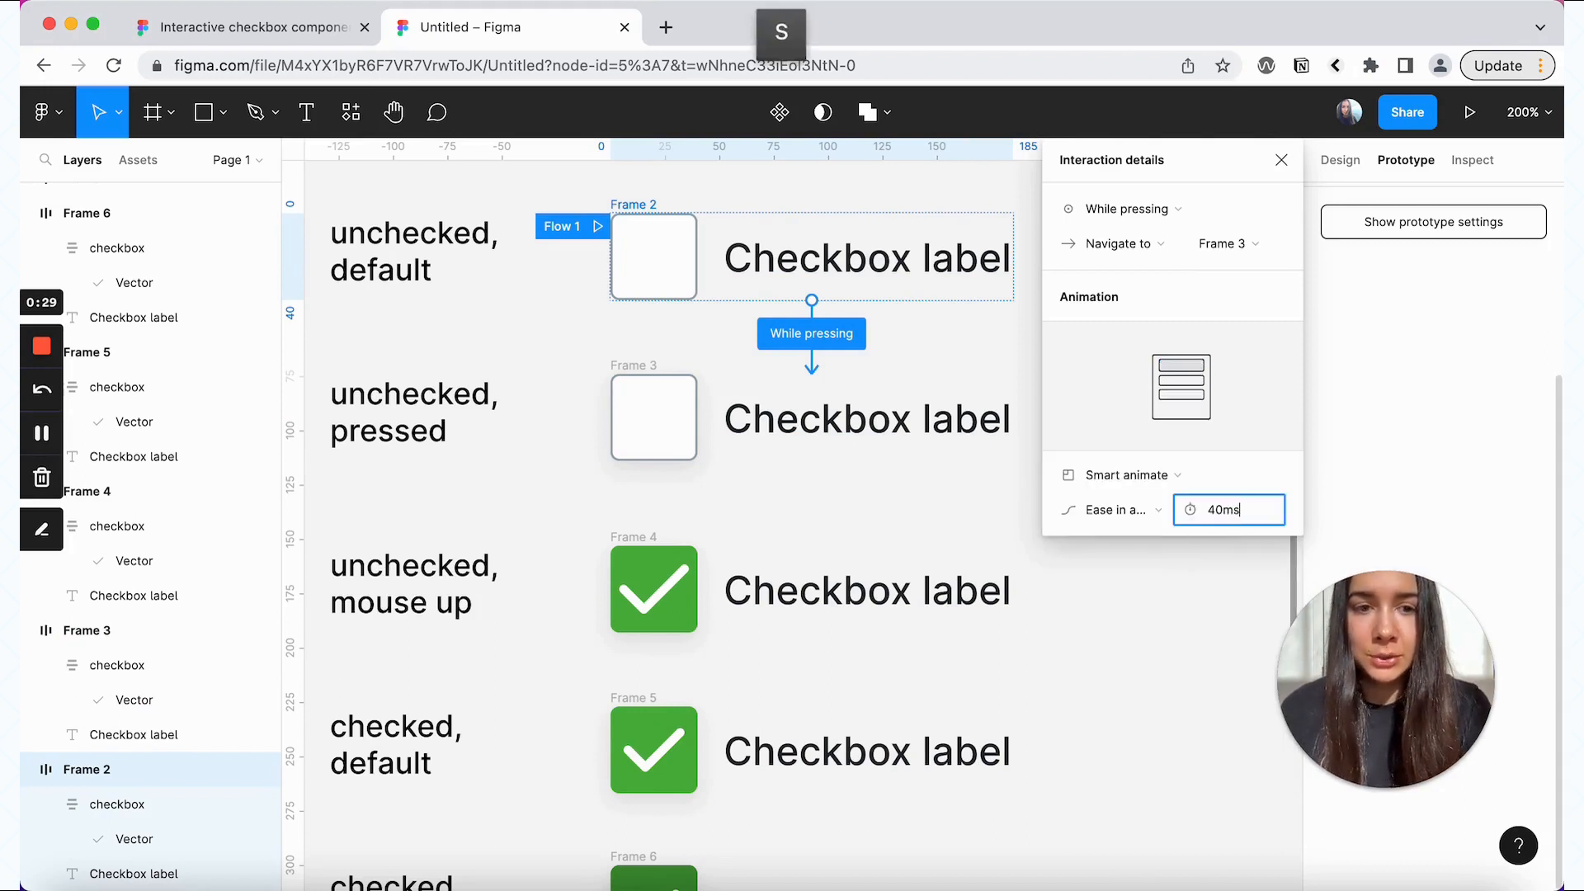
key(Return)
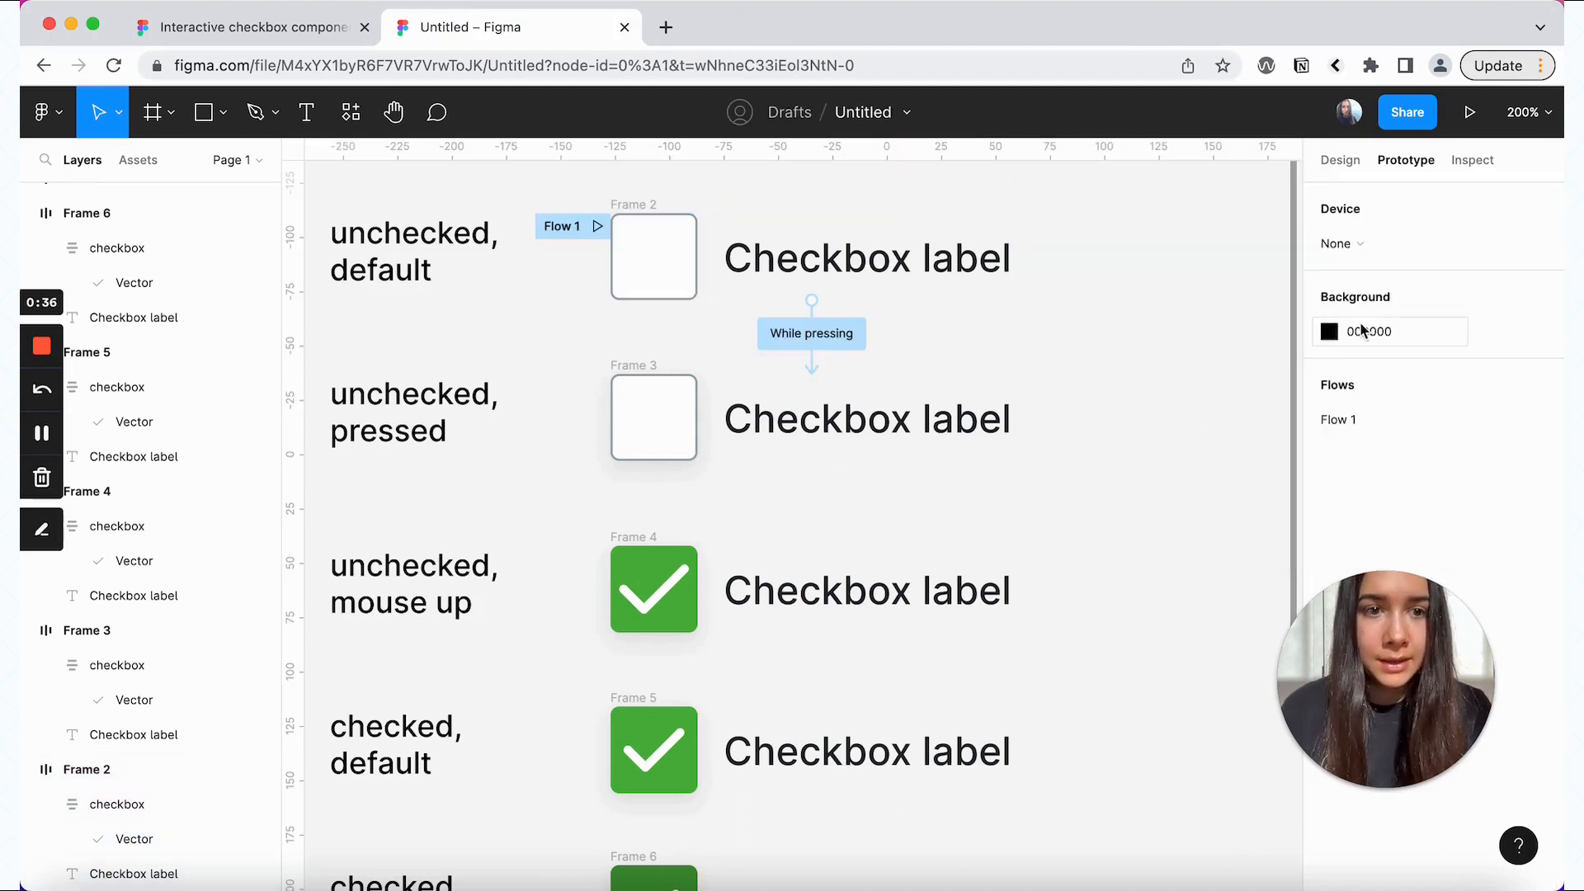
- Set the prototype background color to F5F5F5 and run the prototype from the "unchecked, default" row
click(1362, 330)
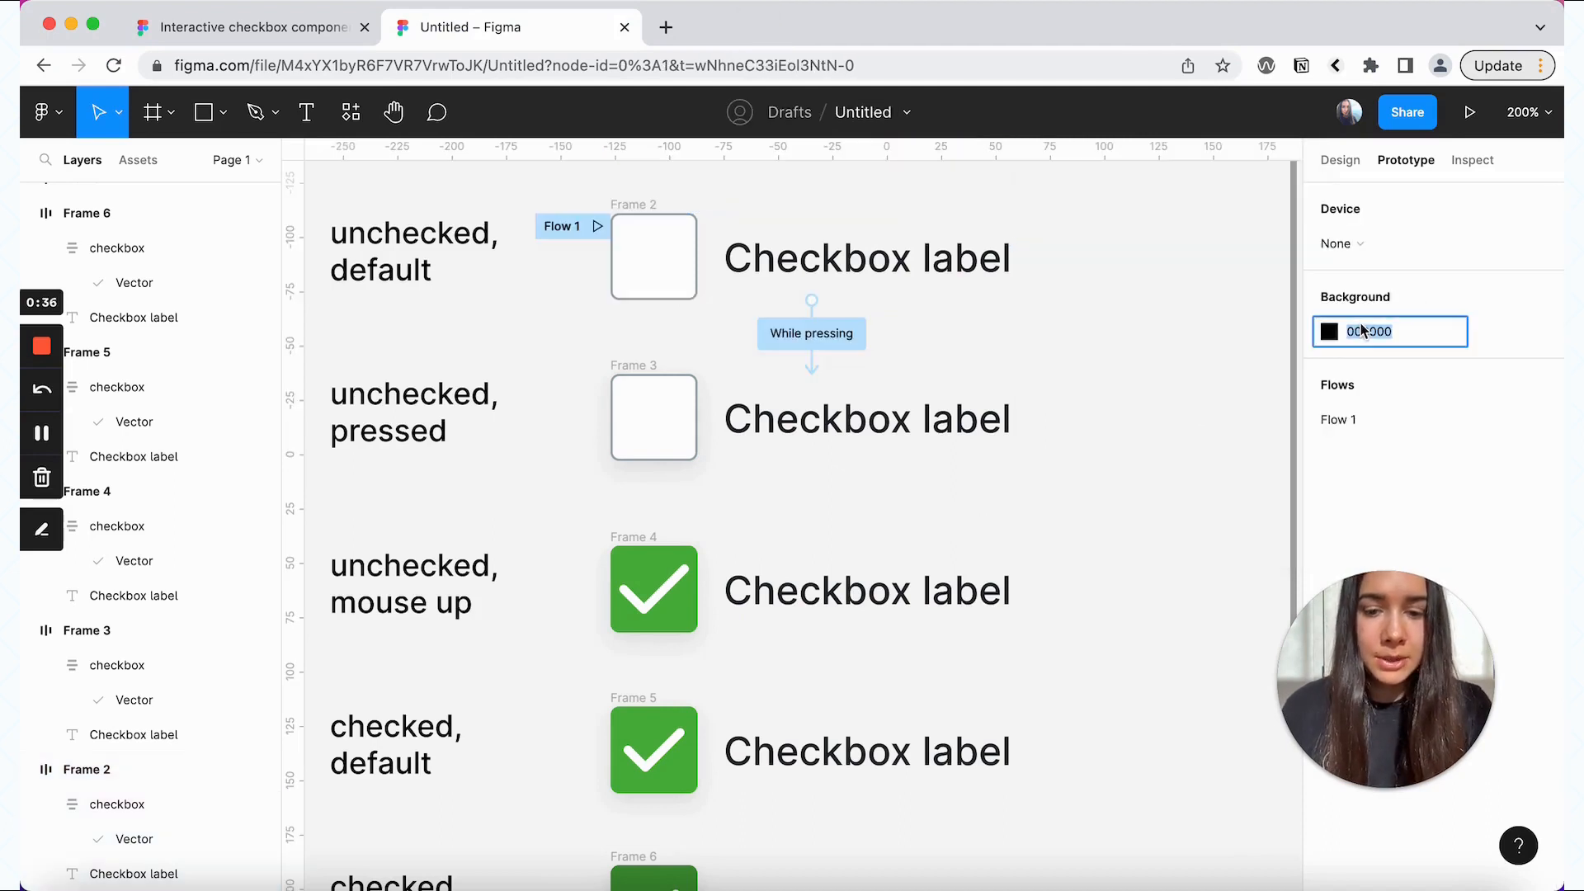
text(f5f5f5)
key(Return)
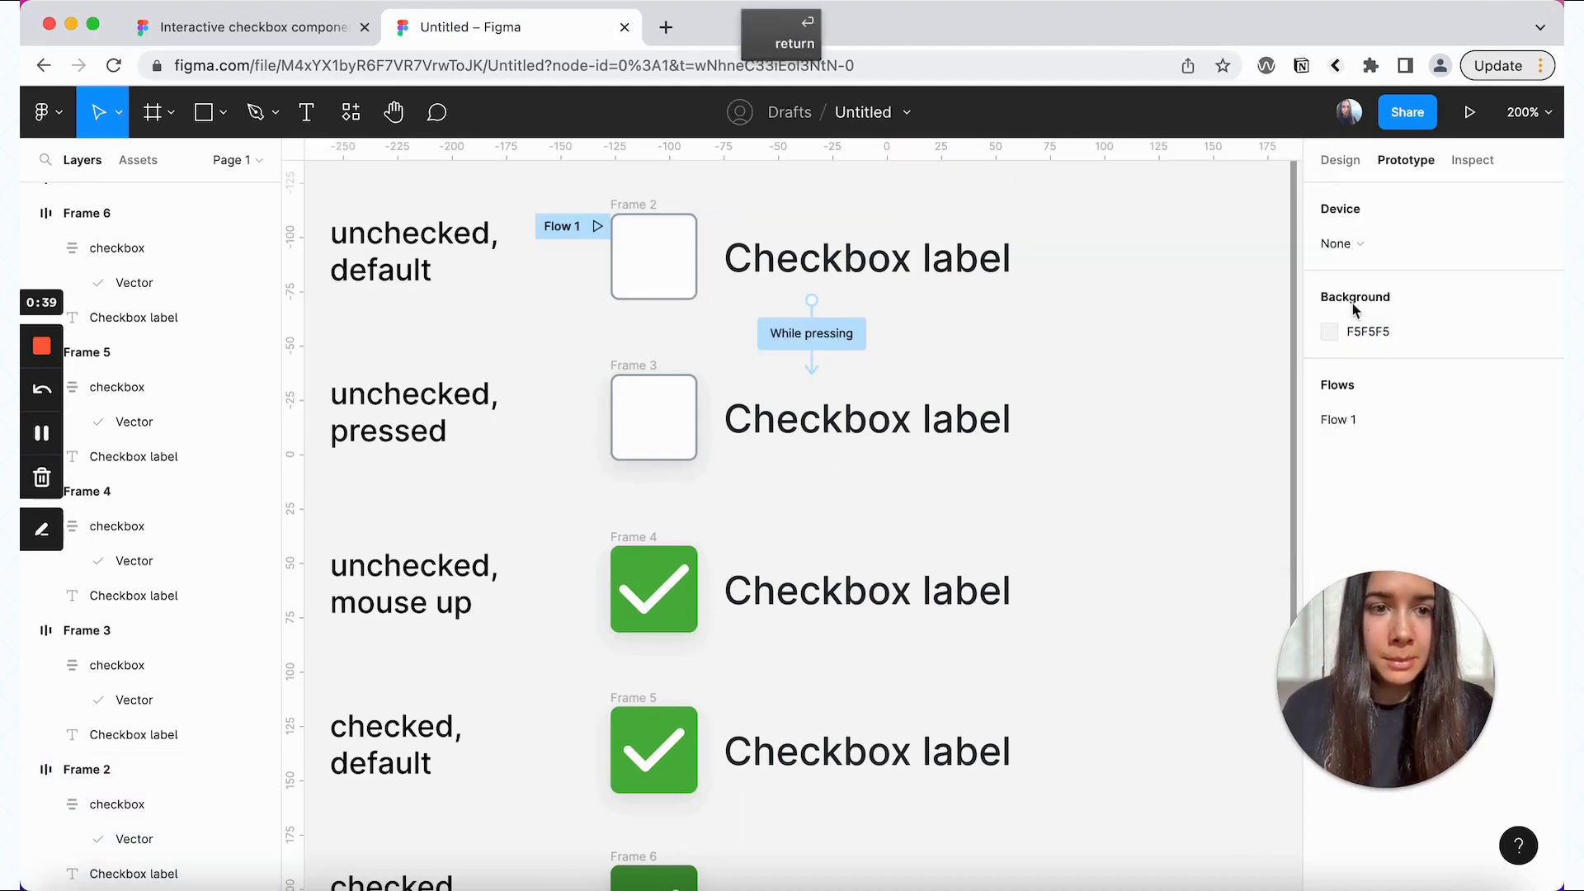
click(99, 769)
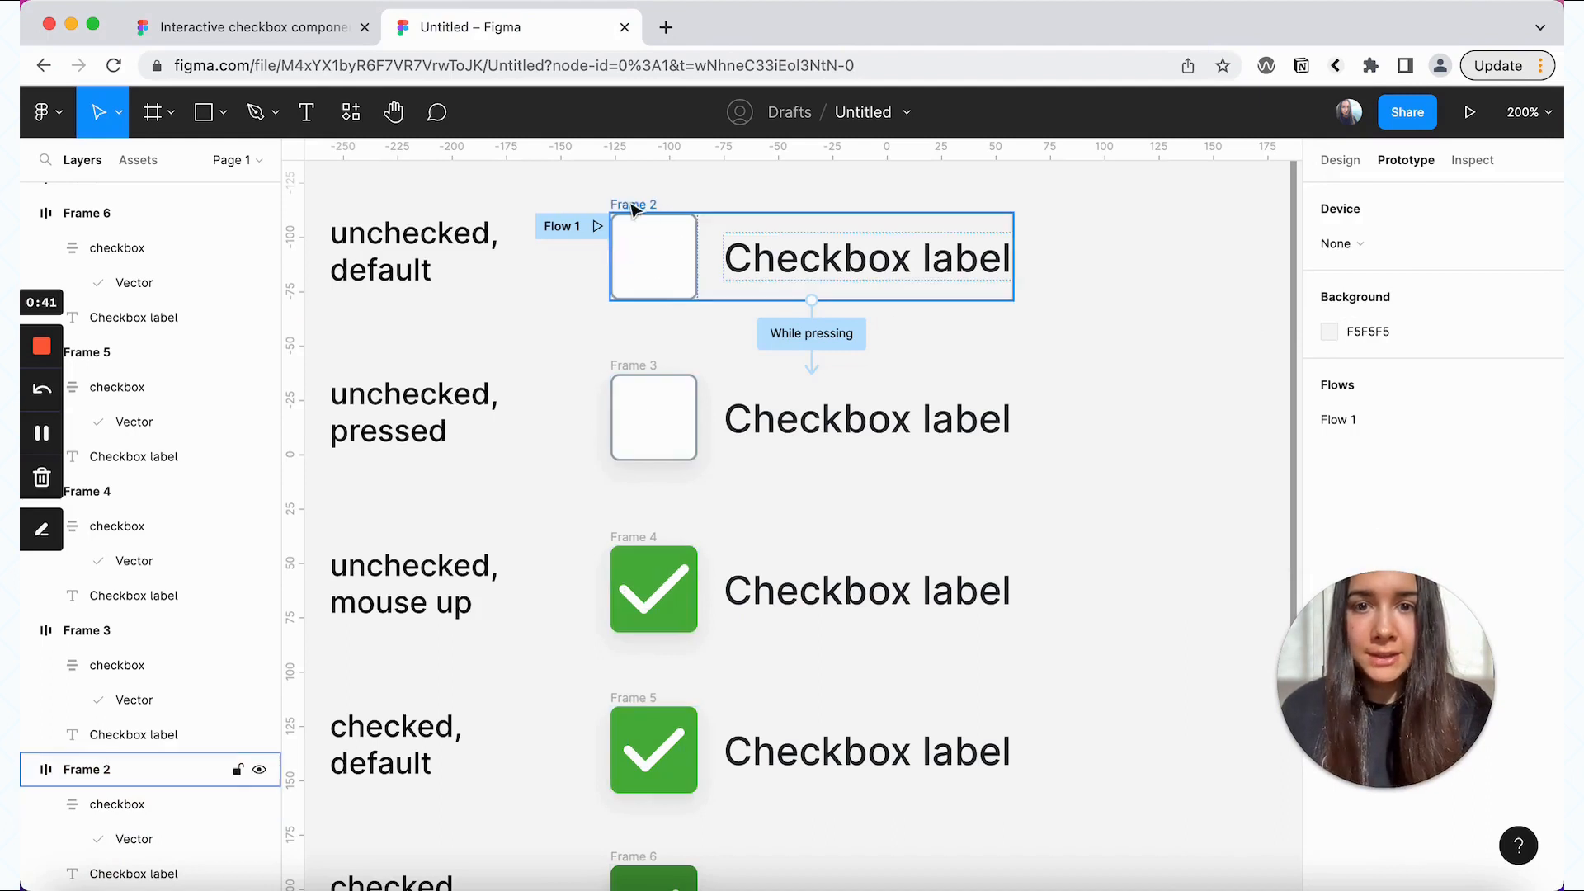
click(1469, 113)
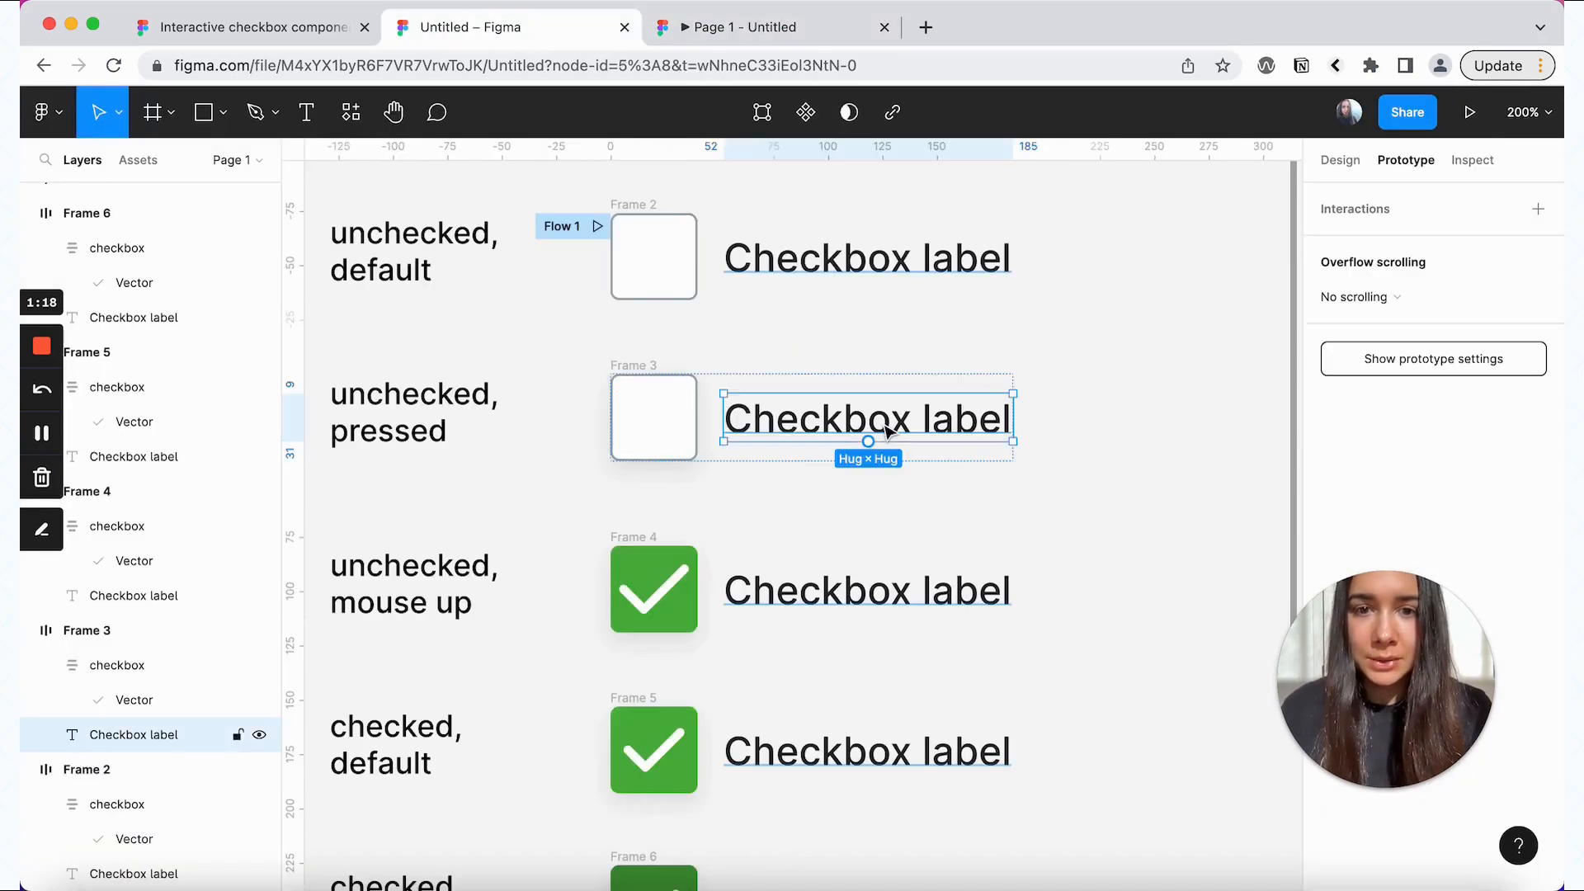
- Connect the "unchecked, pressed" row to the upper "unchecked, mouse up" row with a Mouse up prototype interaction
click(969, 387)
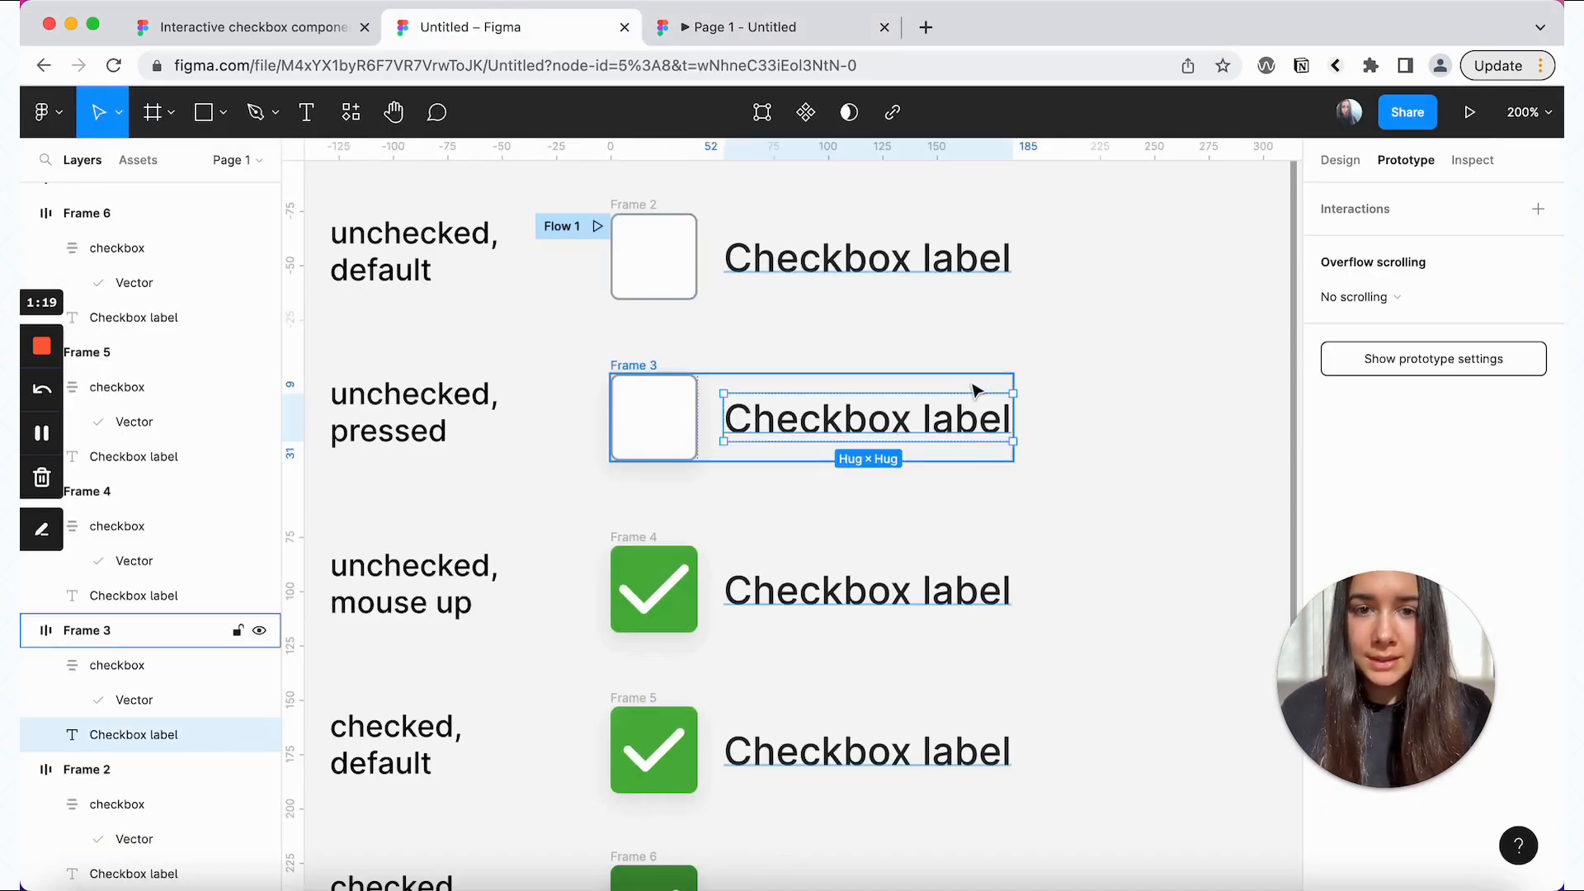
scroll(908, 371, down, 2)
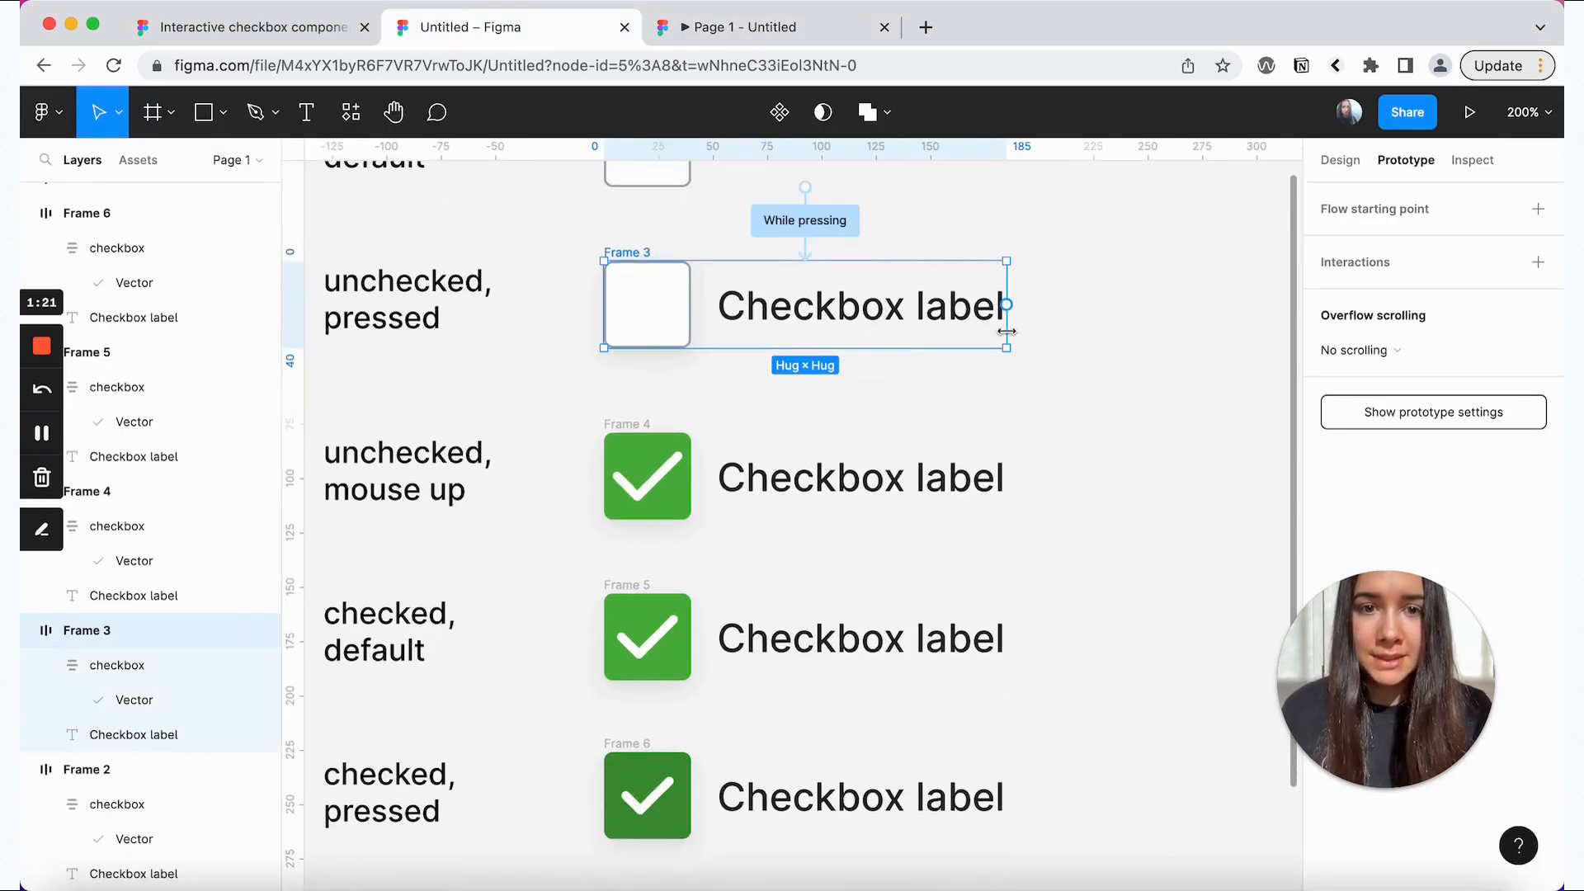
drag(1008, 307, 832, 463)
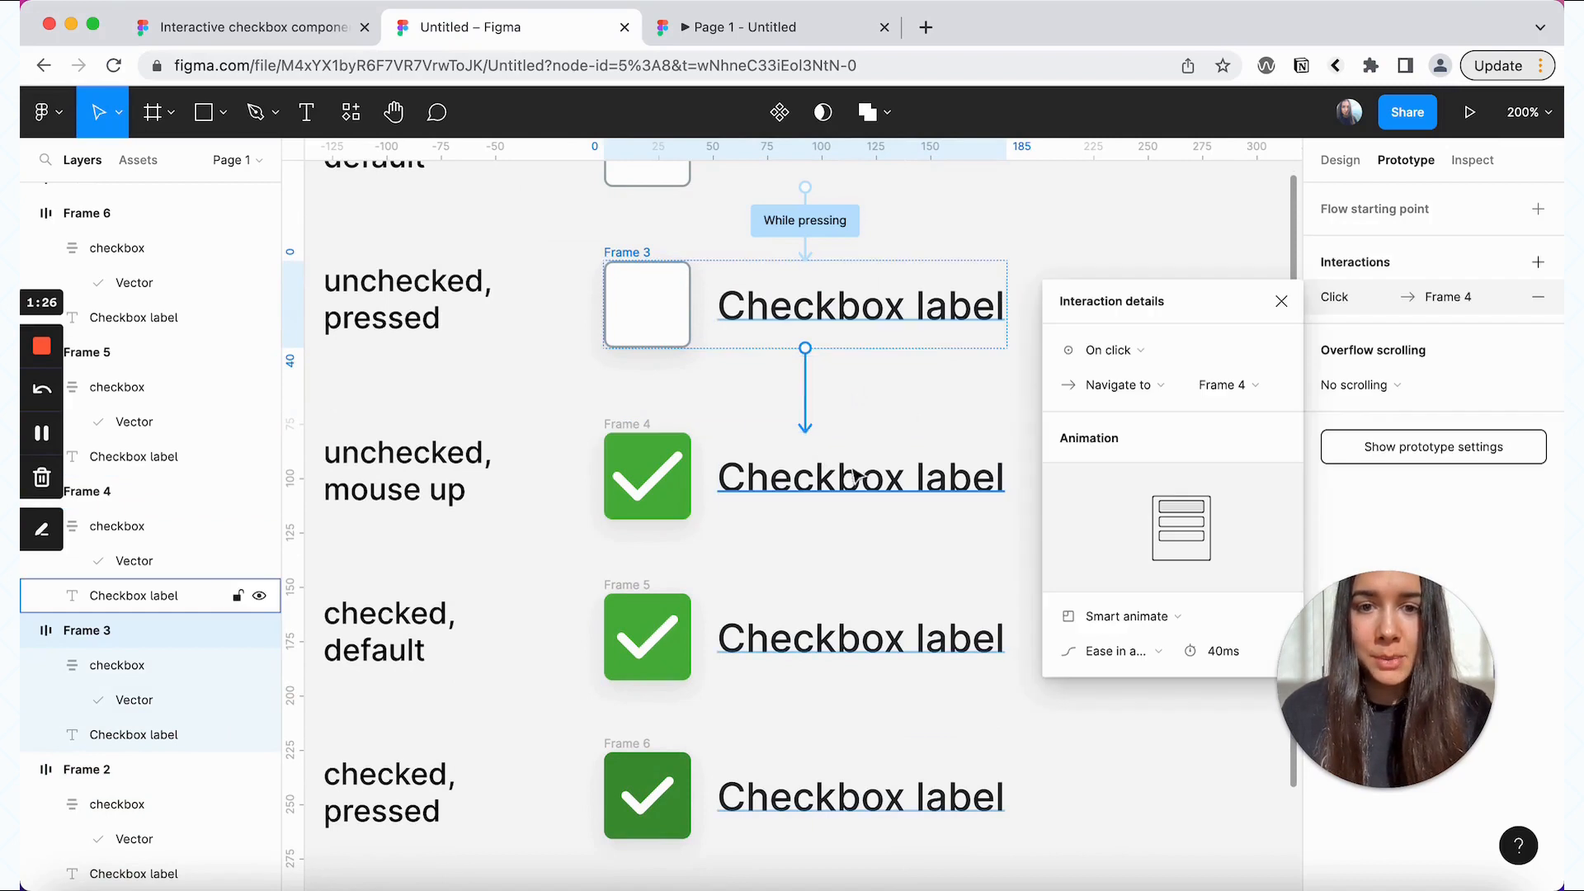
click(858, 477)
click(808, 405)
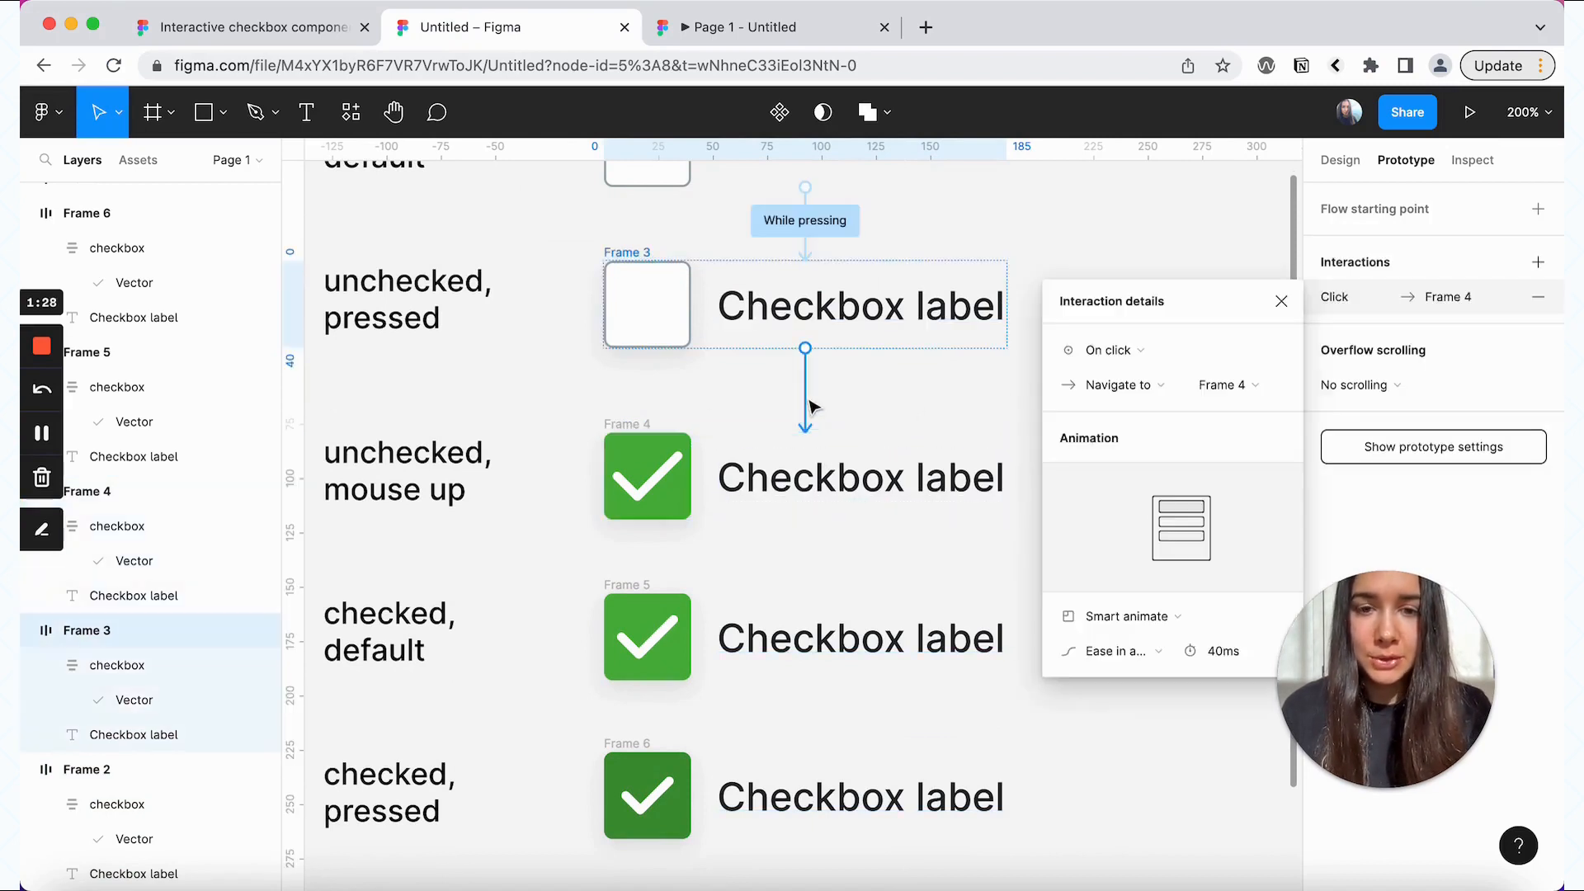
click(1114, 348)
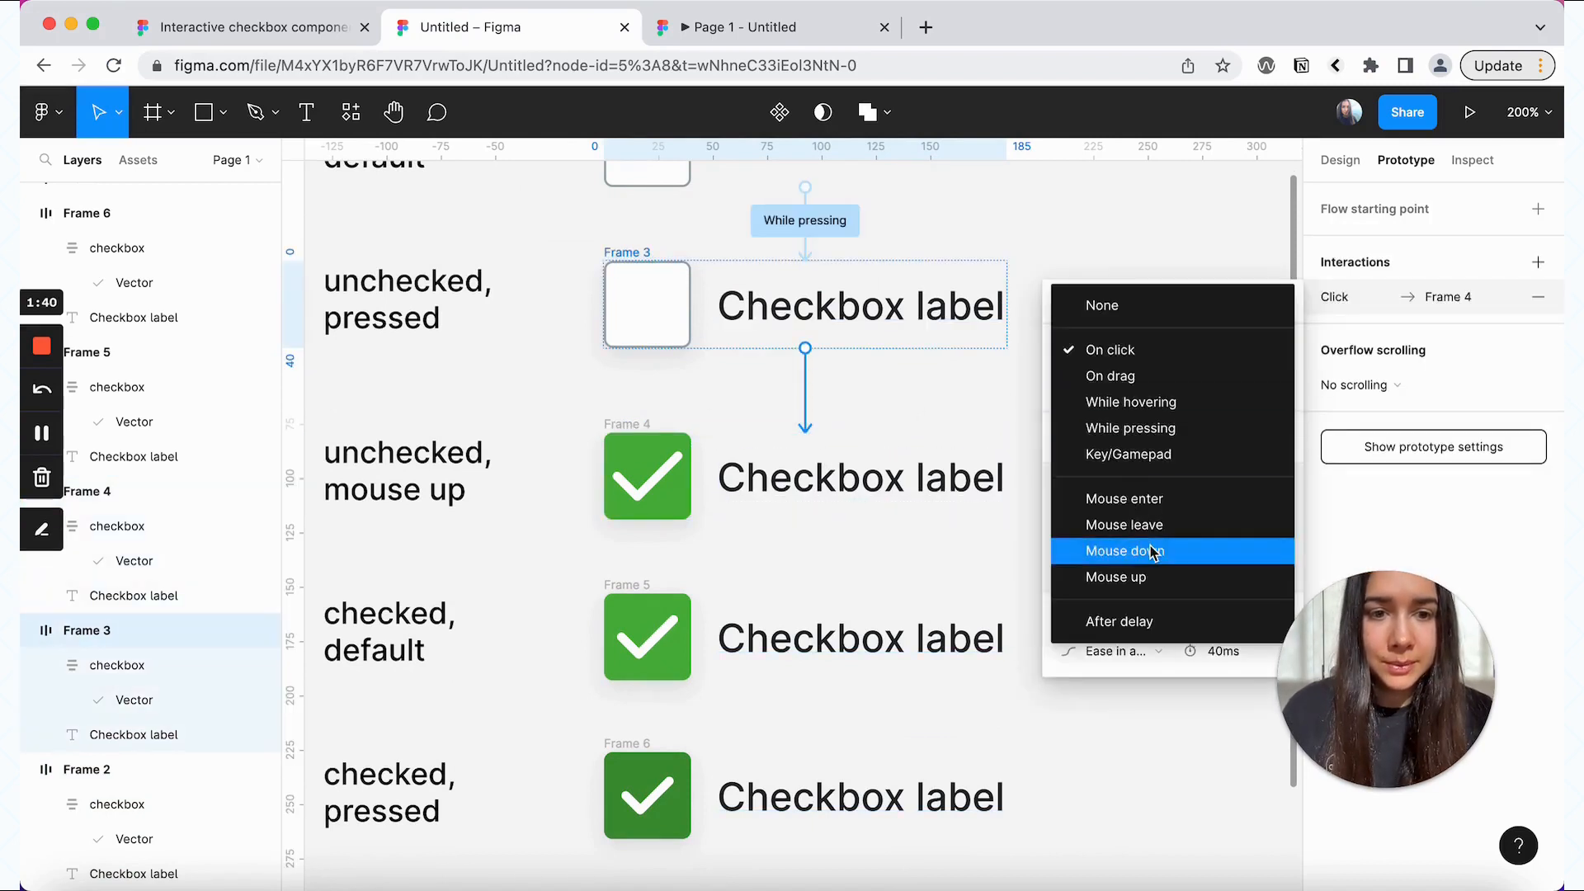
click(1119, 577)
- Set the Mouse up interaction's animation to Ease in with a duration of 100ms, and test the checkbox in the prototype preview
click(1134, 650)
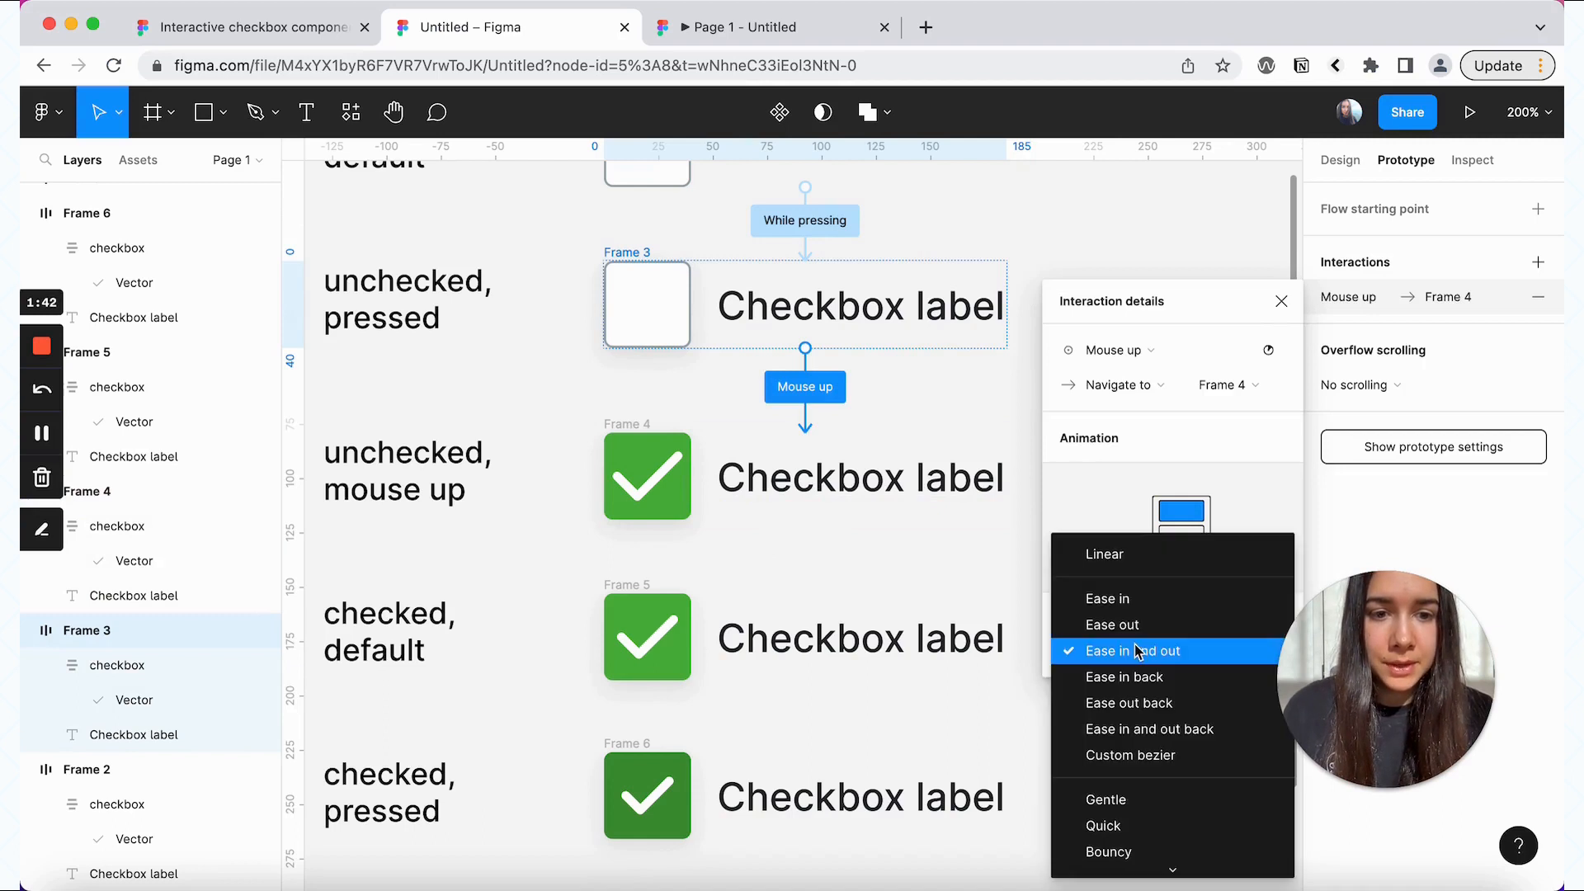
click(1113, 598)
click(1225, 651)
text(10)
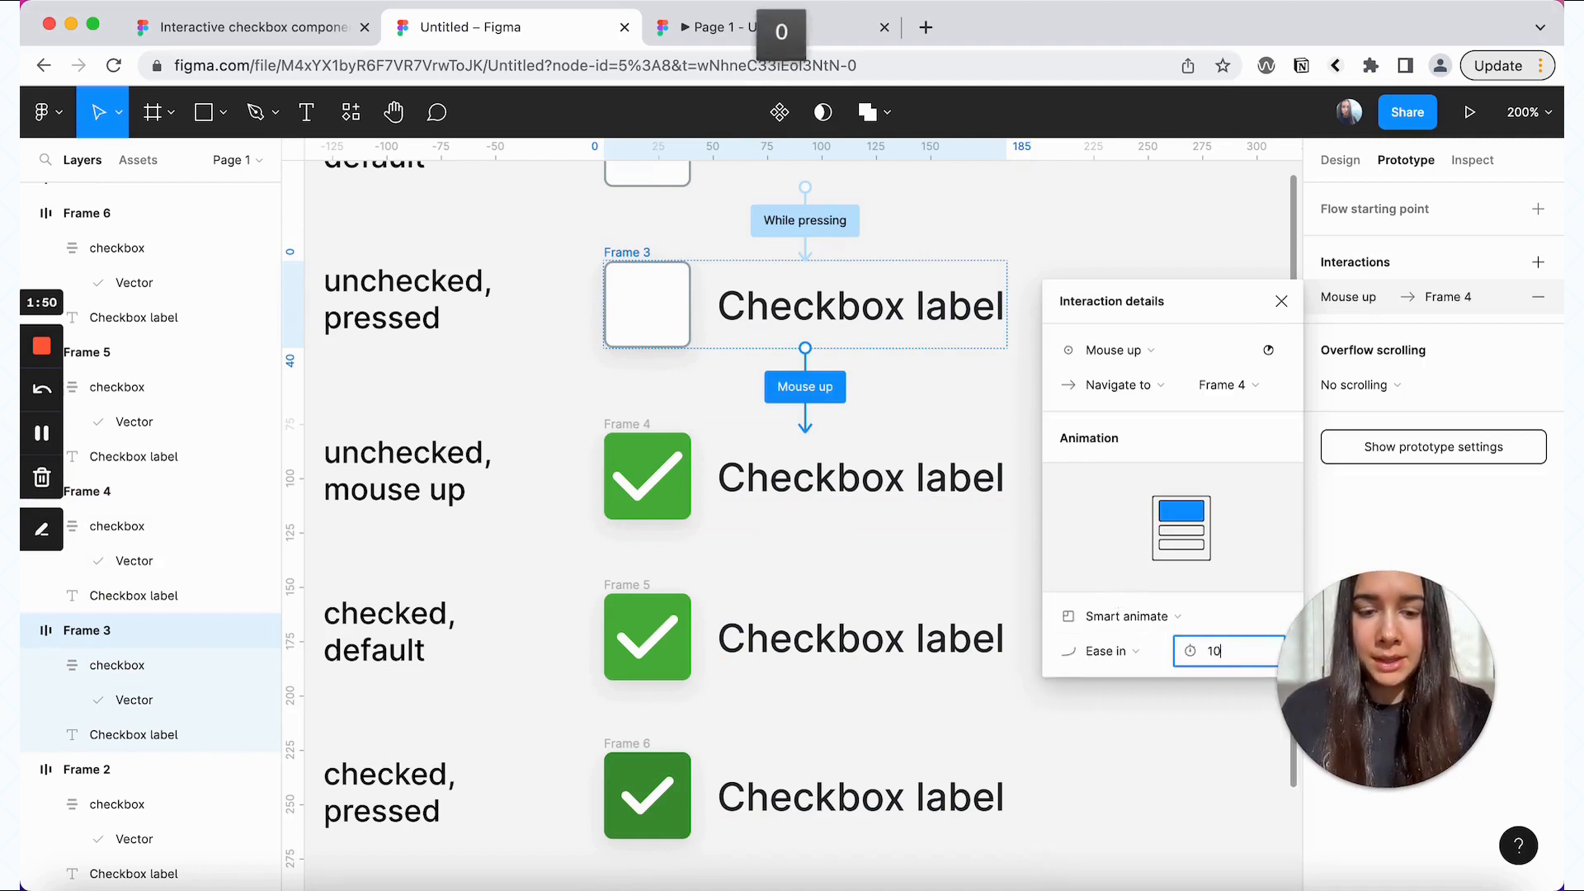
text(0ms)
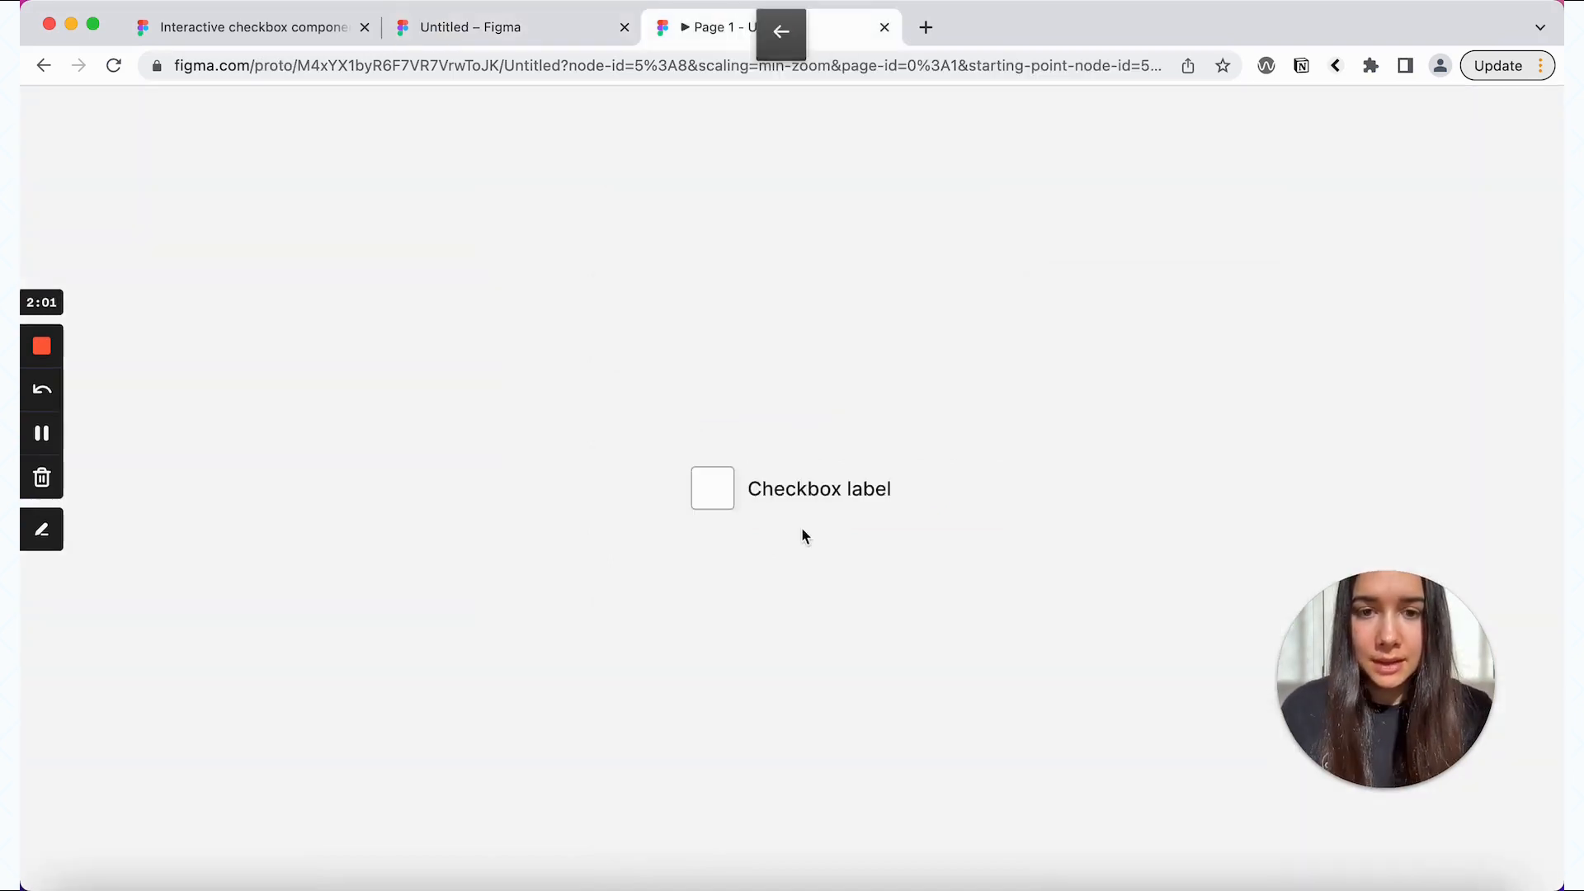
click(770, 494)
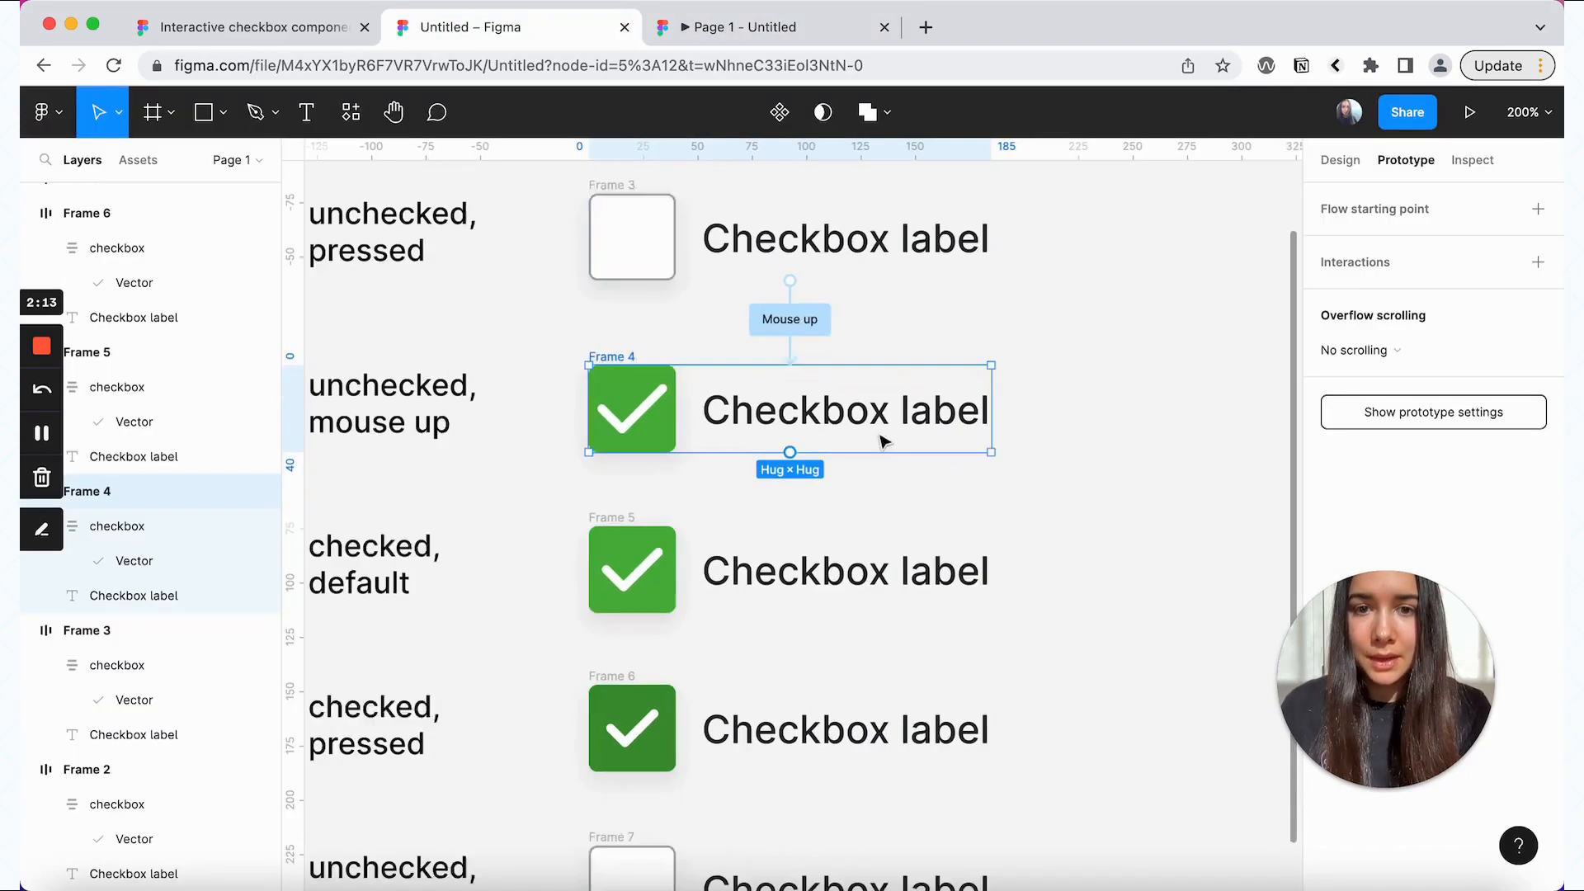
- Connect the upper "unchecked, mouse up" row to the "checked, default" row with an After delay prototype interaction
scroll(883, 438, down, 1)
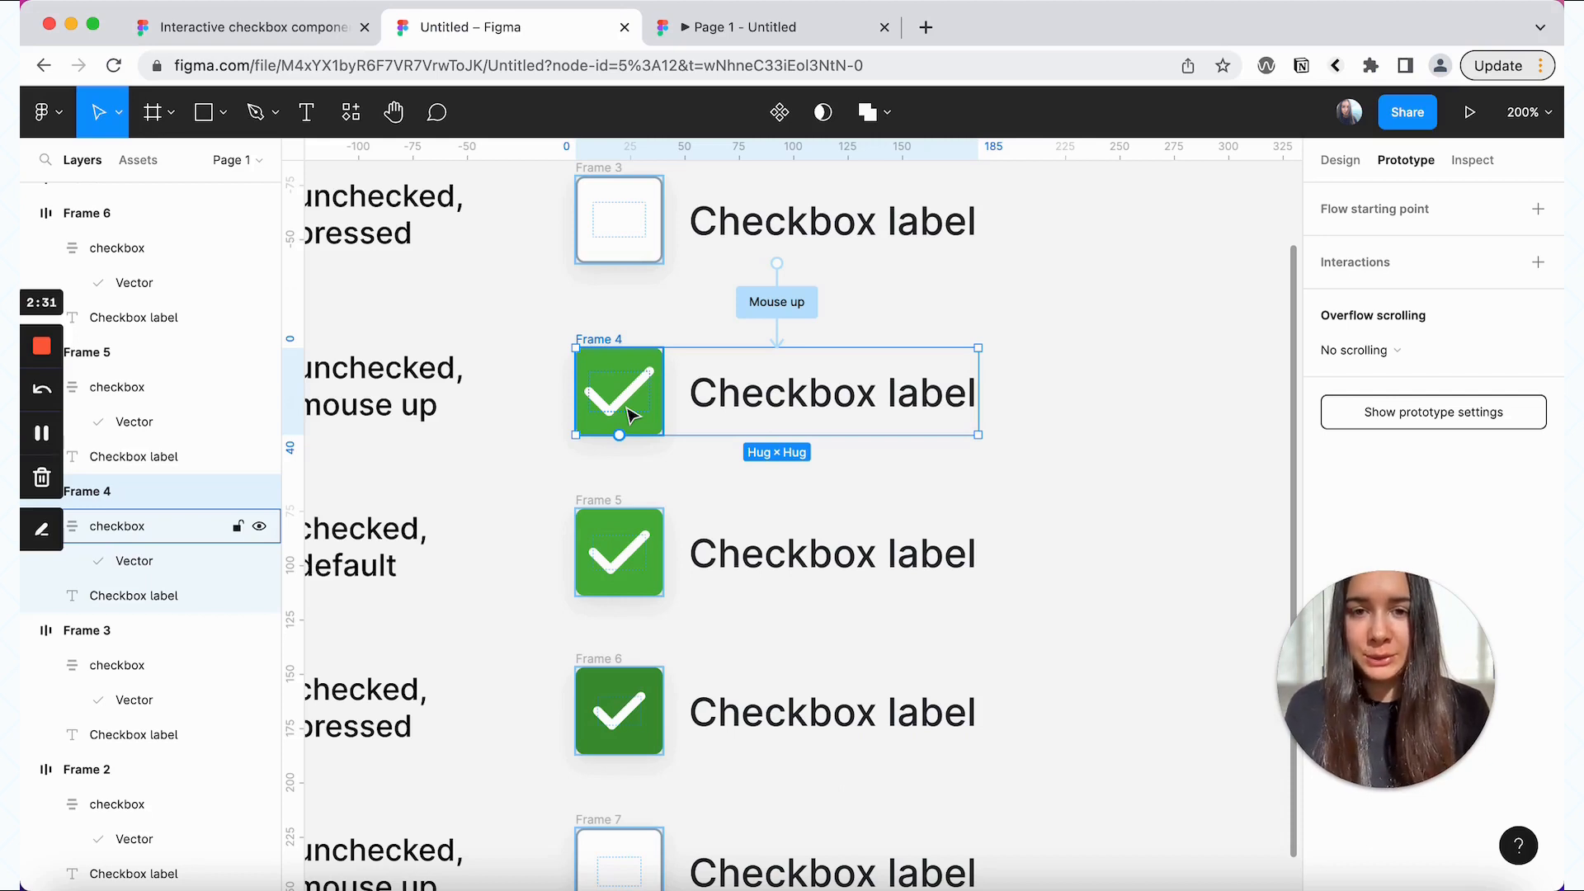
click(1079, 351)
click(905, 367)
drag(777, 435, 801, 564)
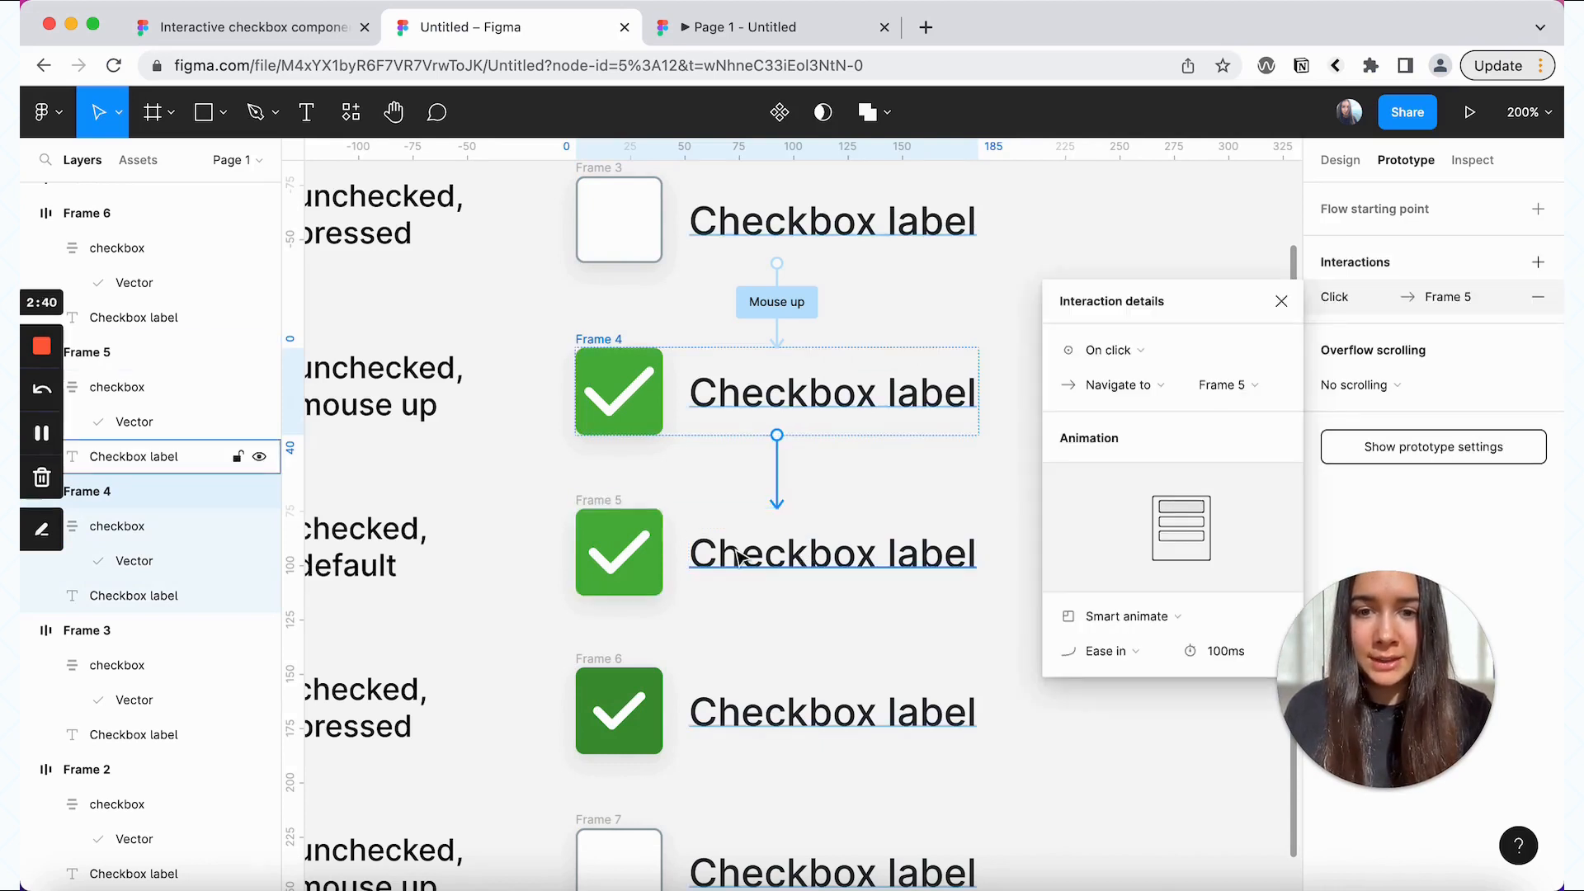
click(1093, 351)
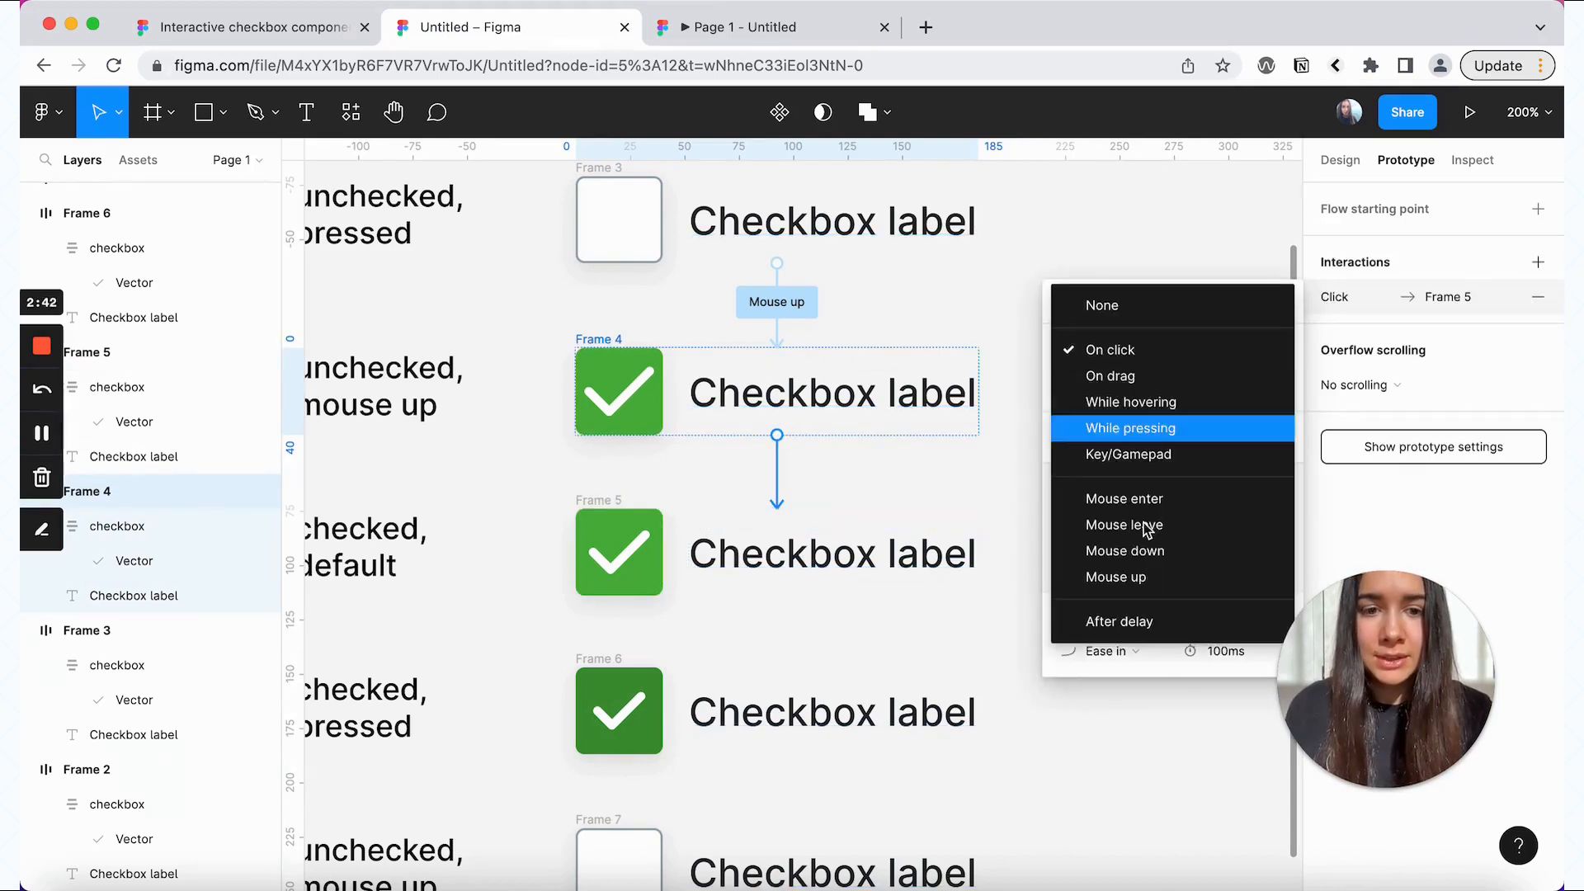
click(1171, 621)
- Set the delay of the After delay interaction to 1ms
click(1221, 349)
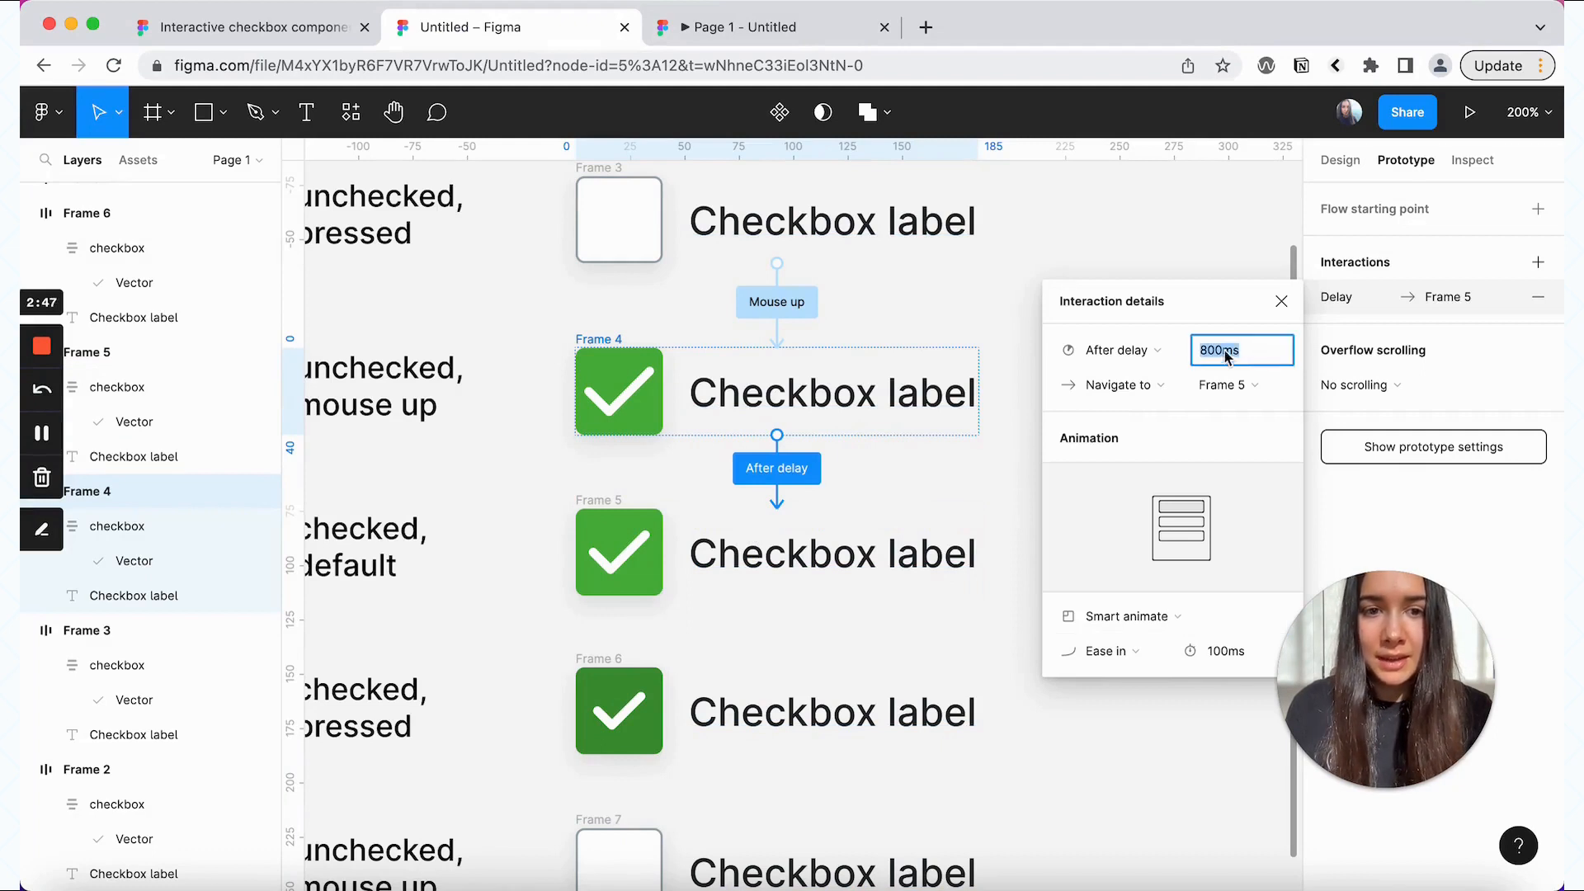
key(super+z)
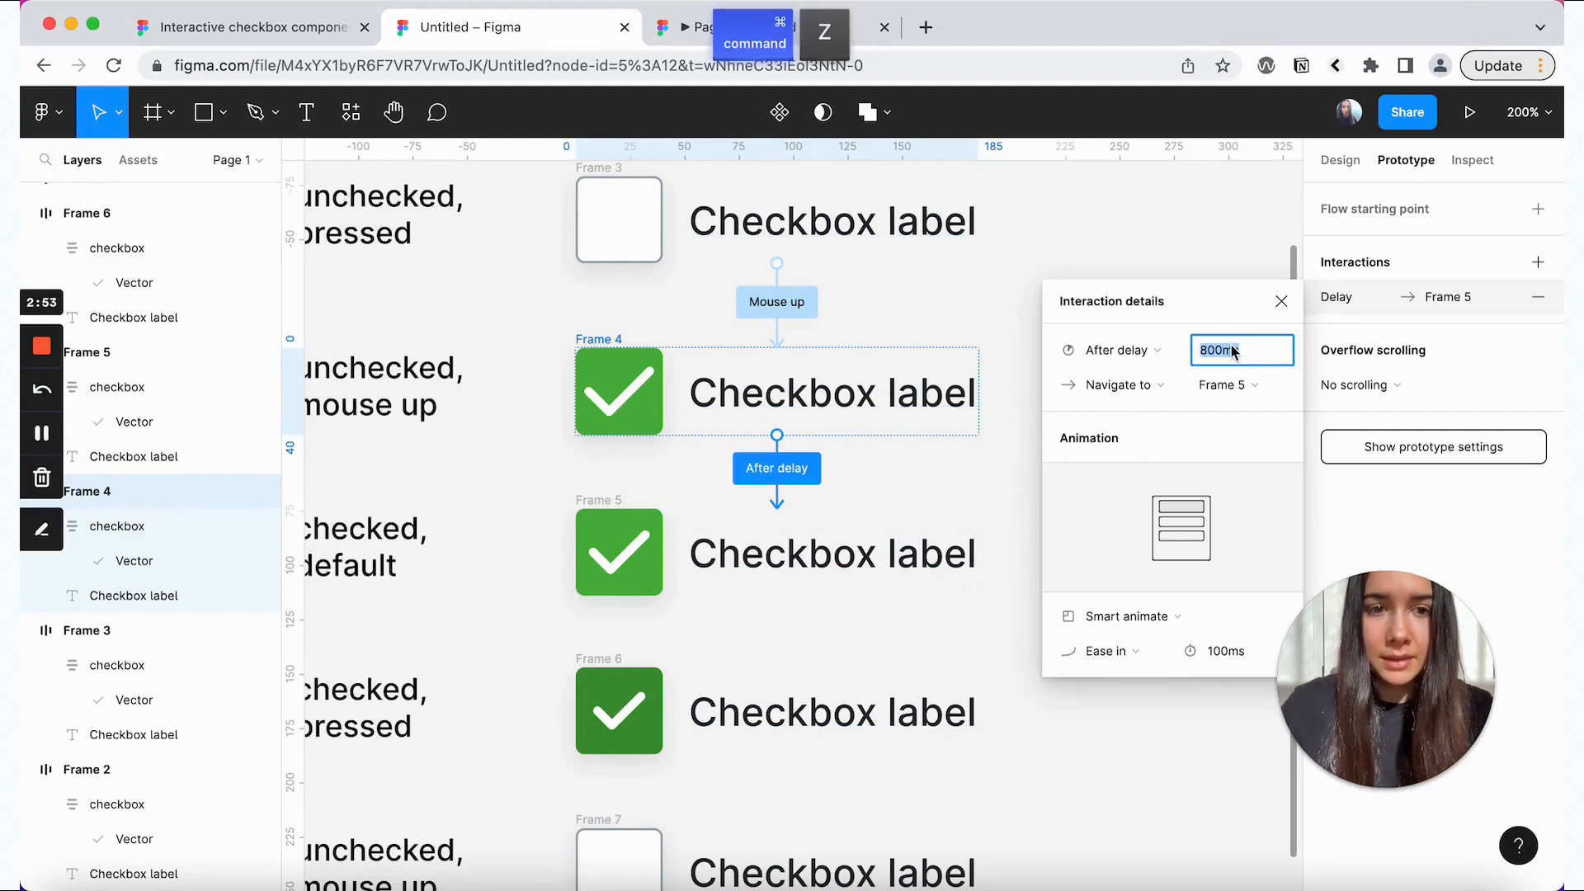
text(1)
key(Return)
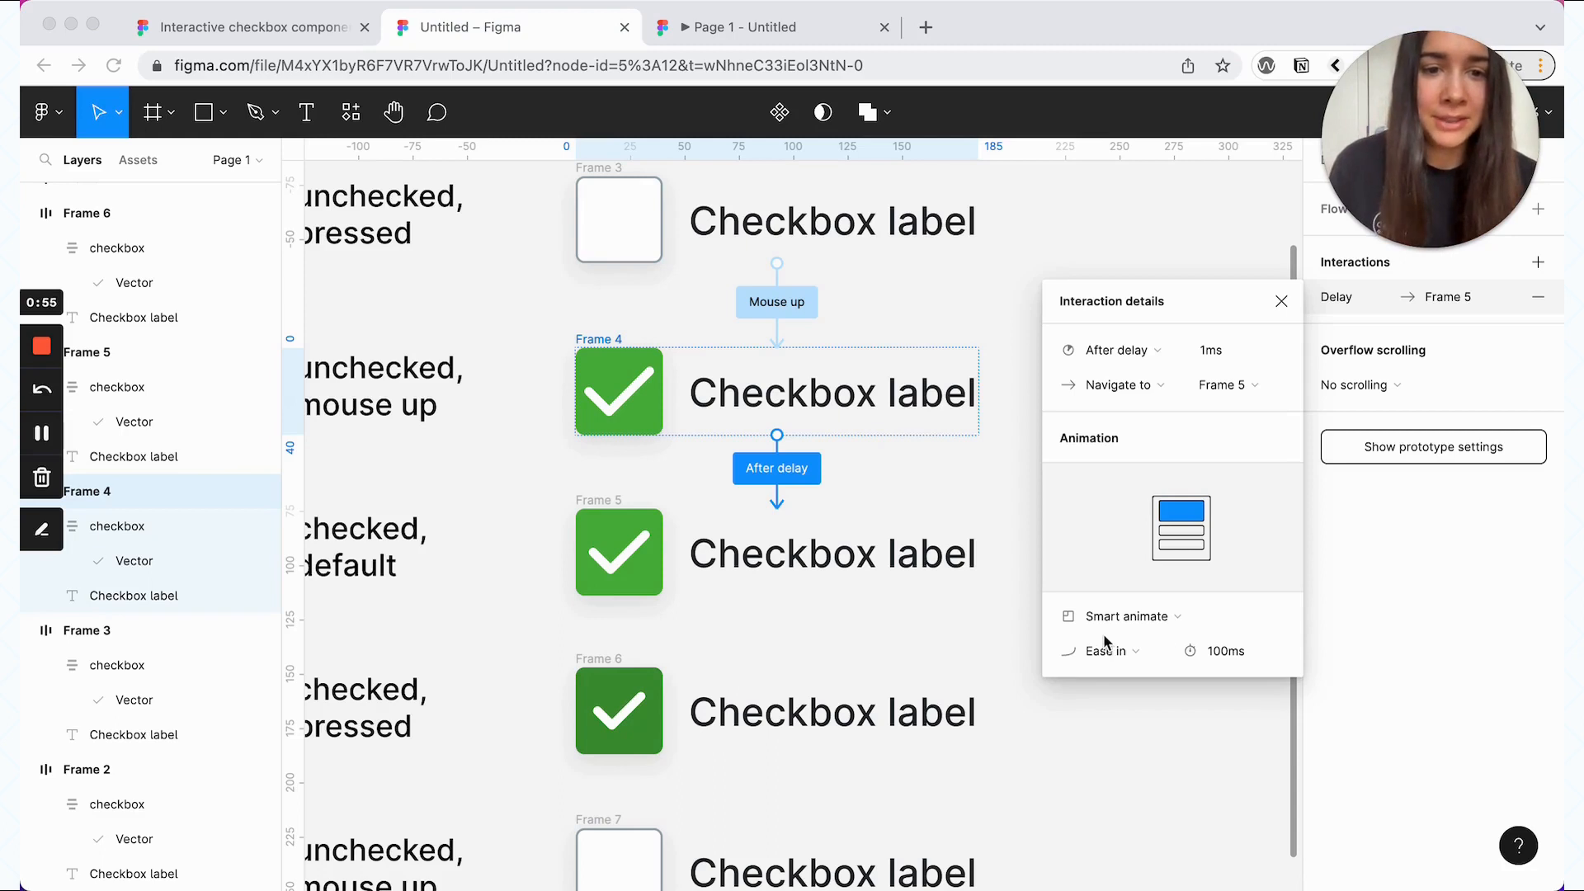
- Test the checkbox's transition from unchecked to checked in the prototype preview, going back to the unchecked state to repeat it
click(786, 30)
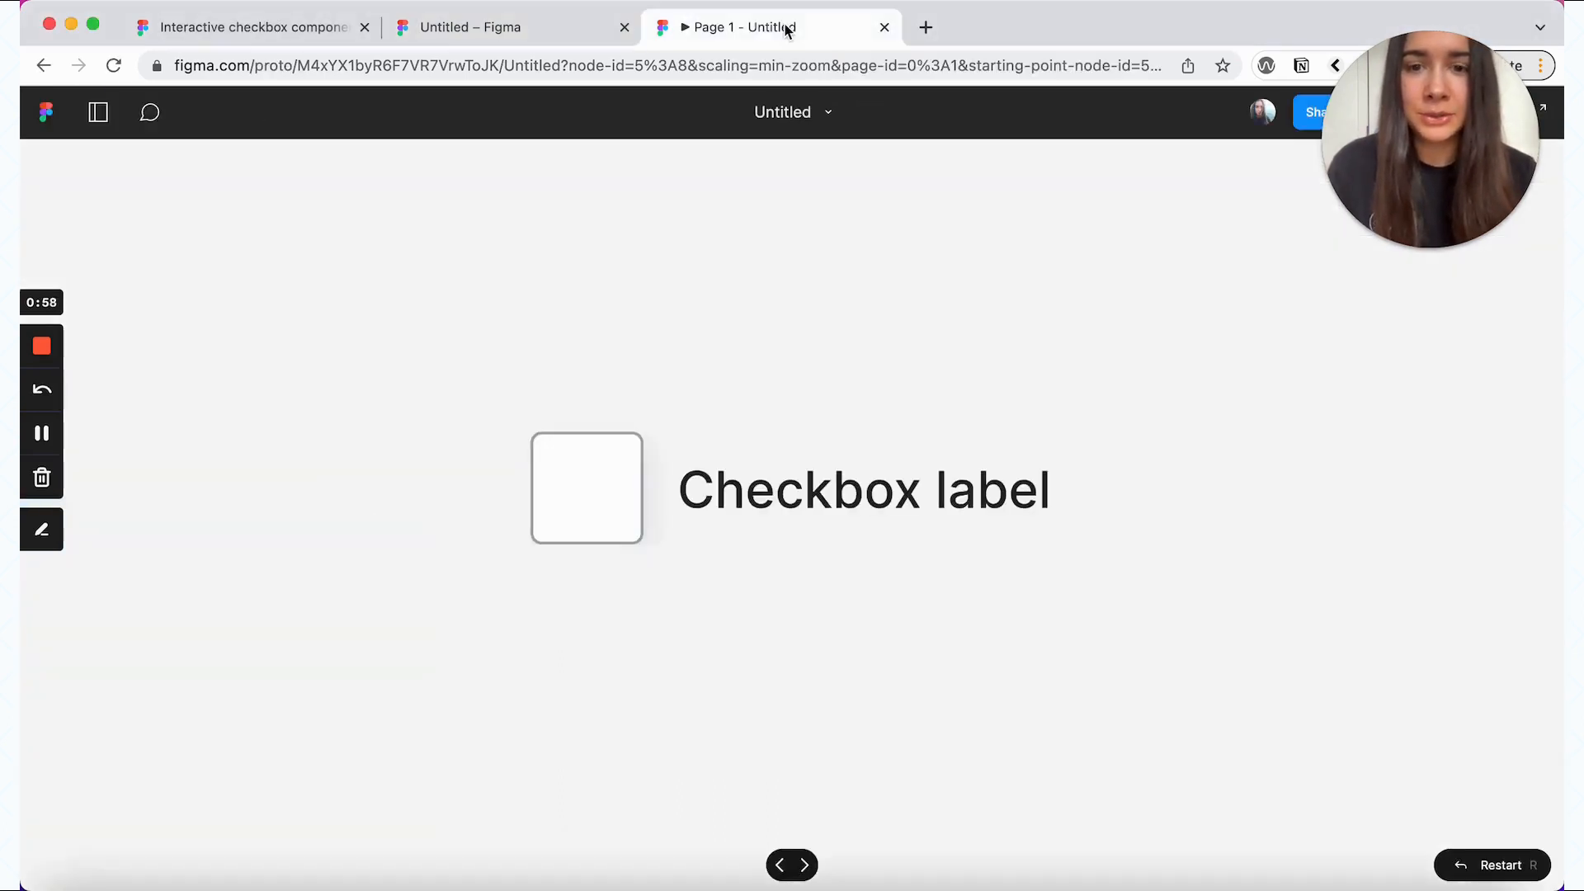
click(782, 504)
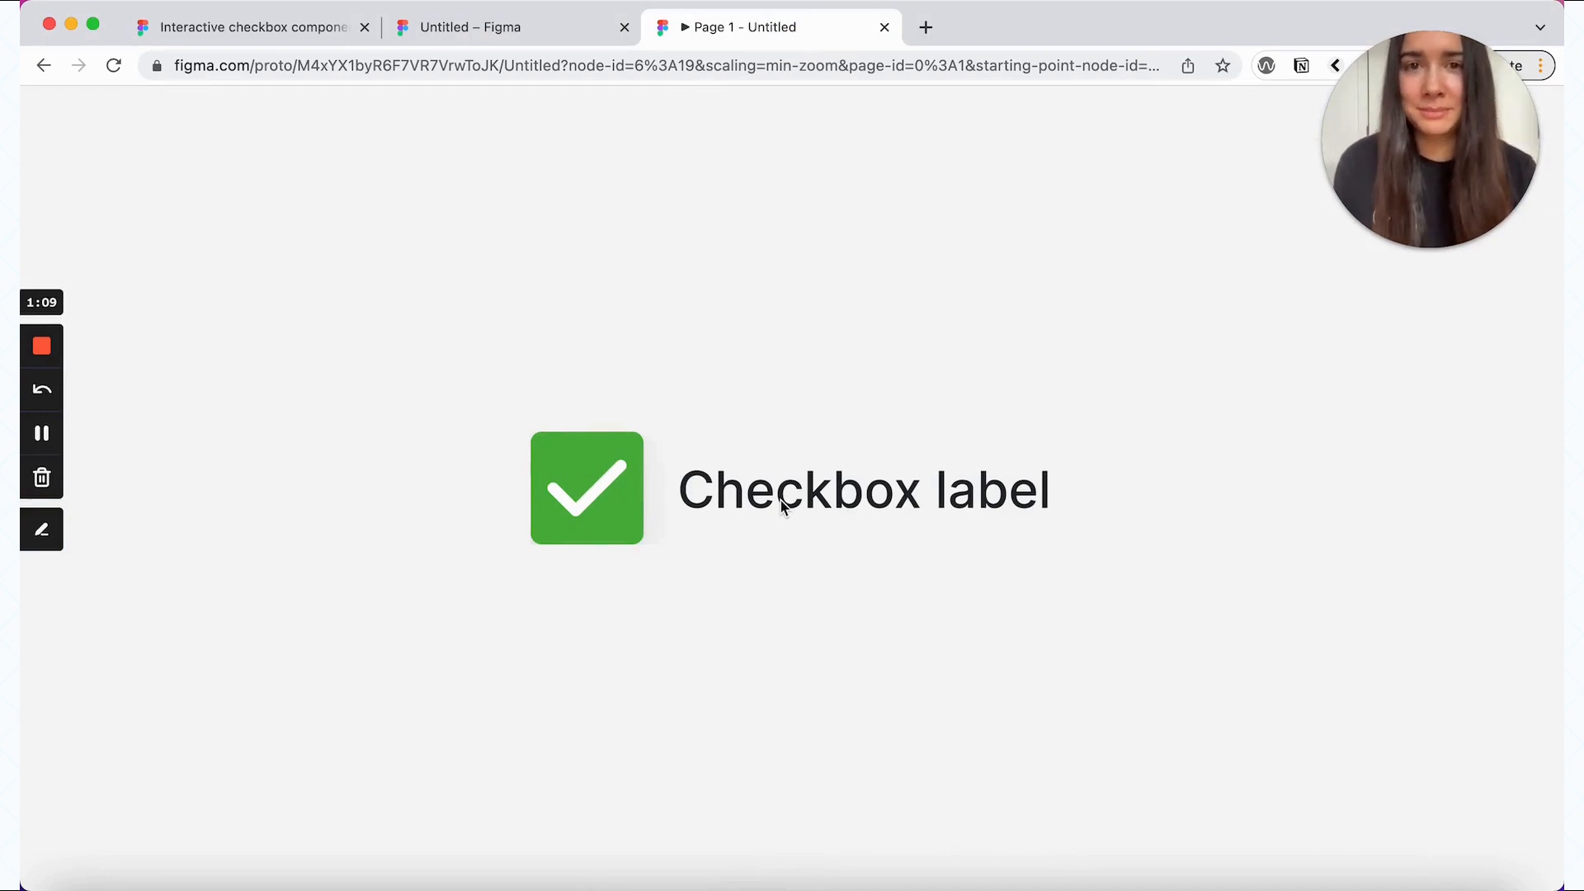
click(783, 505)
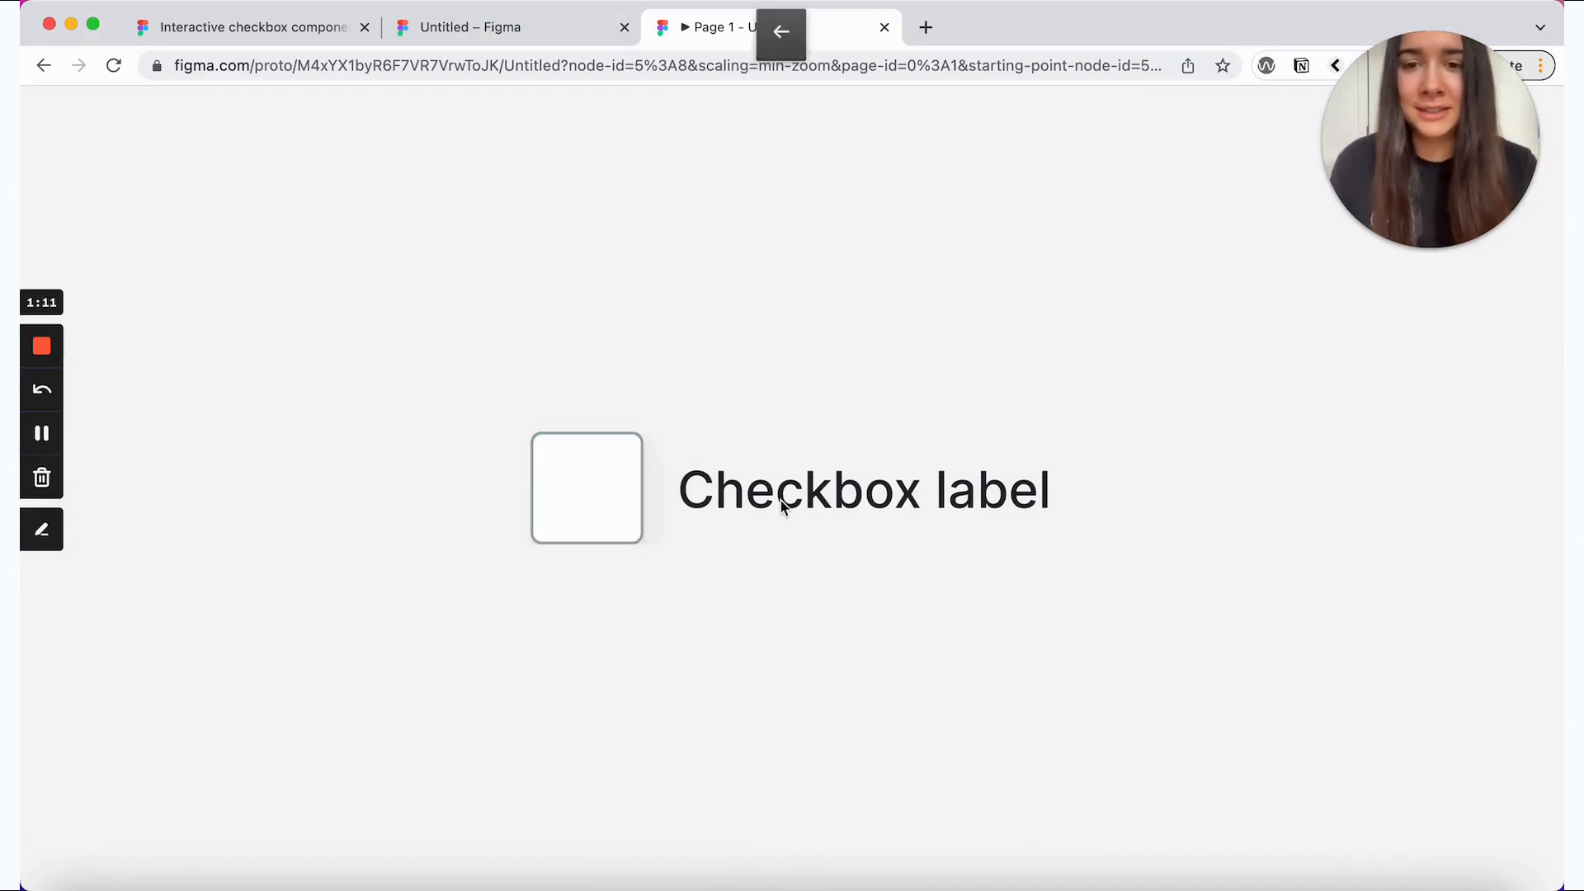
click(755, 470)
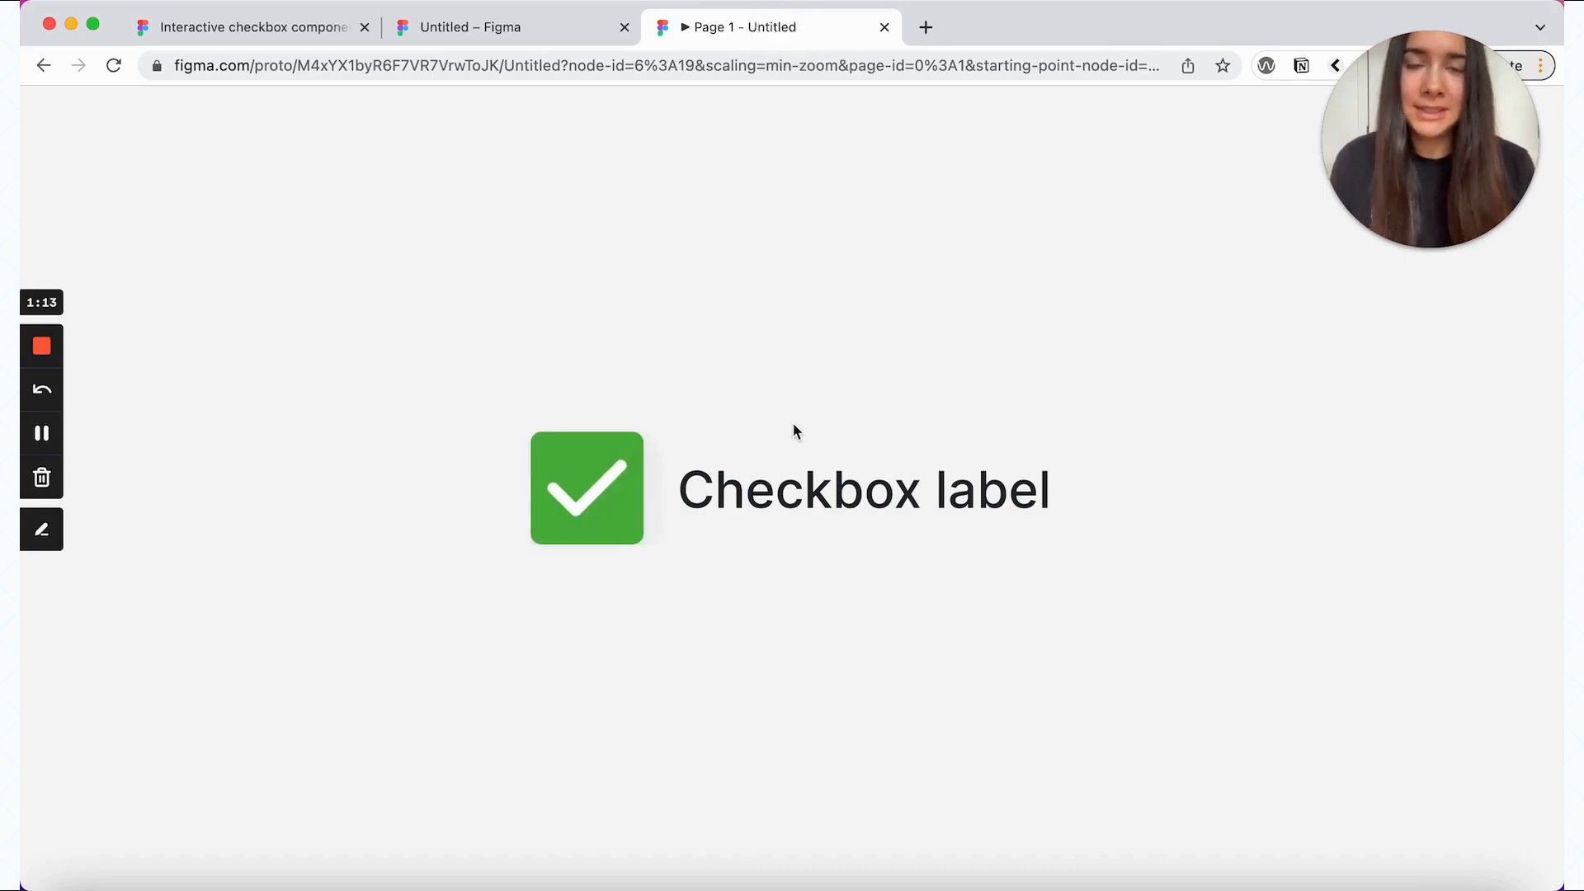
- Set the After delay interaction's animation easing to Bouncy, and test the checkbox in the prototype preview
click(449, 37)
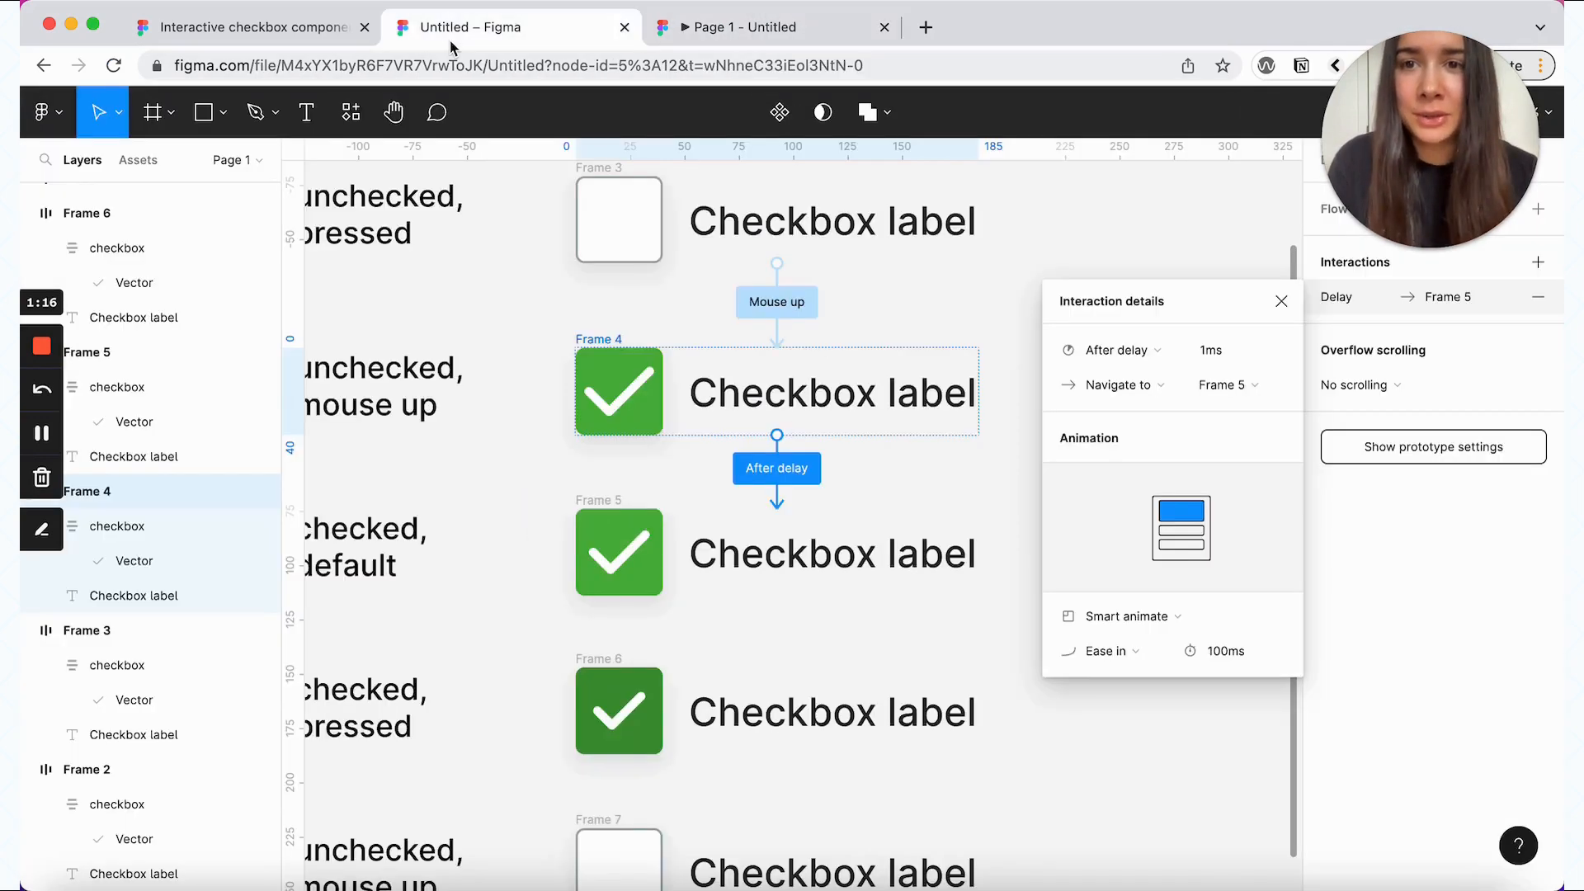
click(1132, 656)
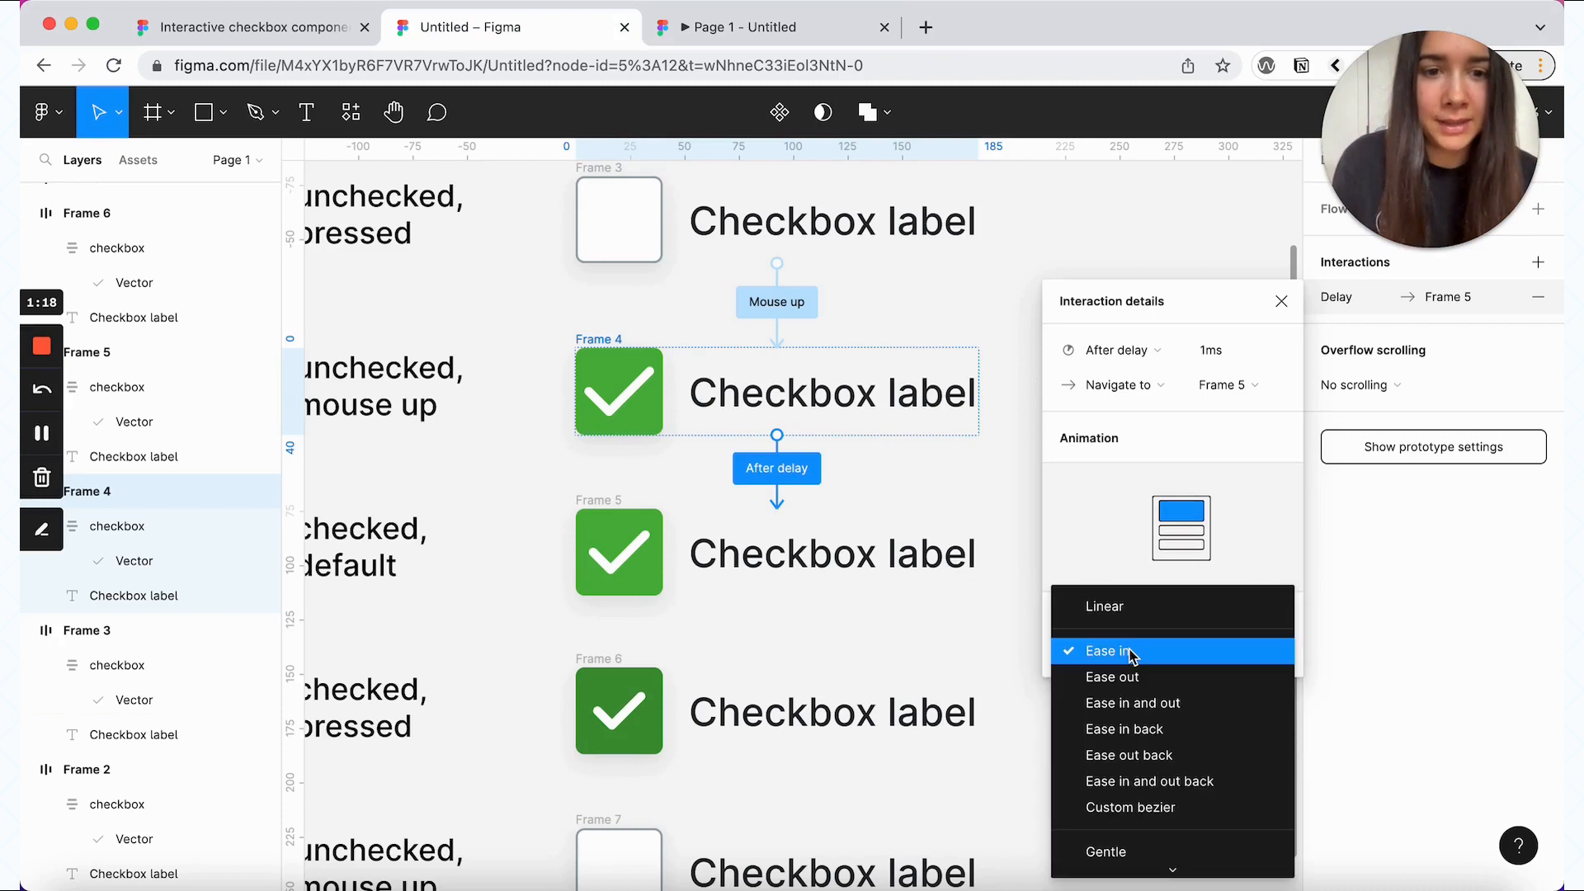
scroll(1132, 656, down, 2)
scroll(1153, 771, down, 1)
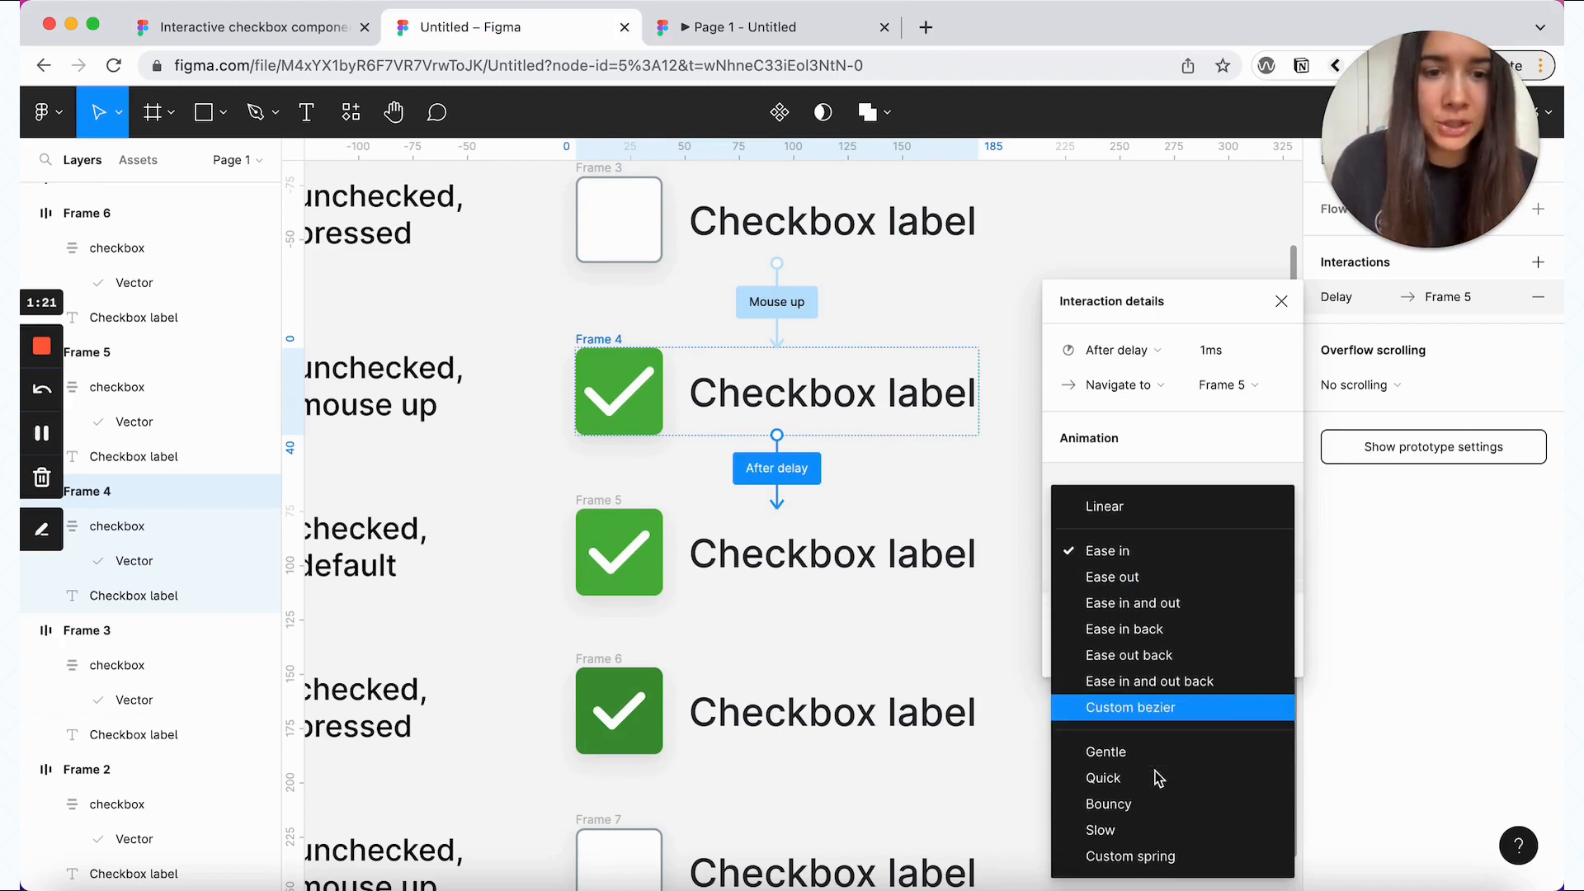
click(1128, 811)
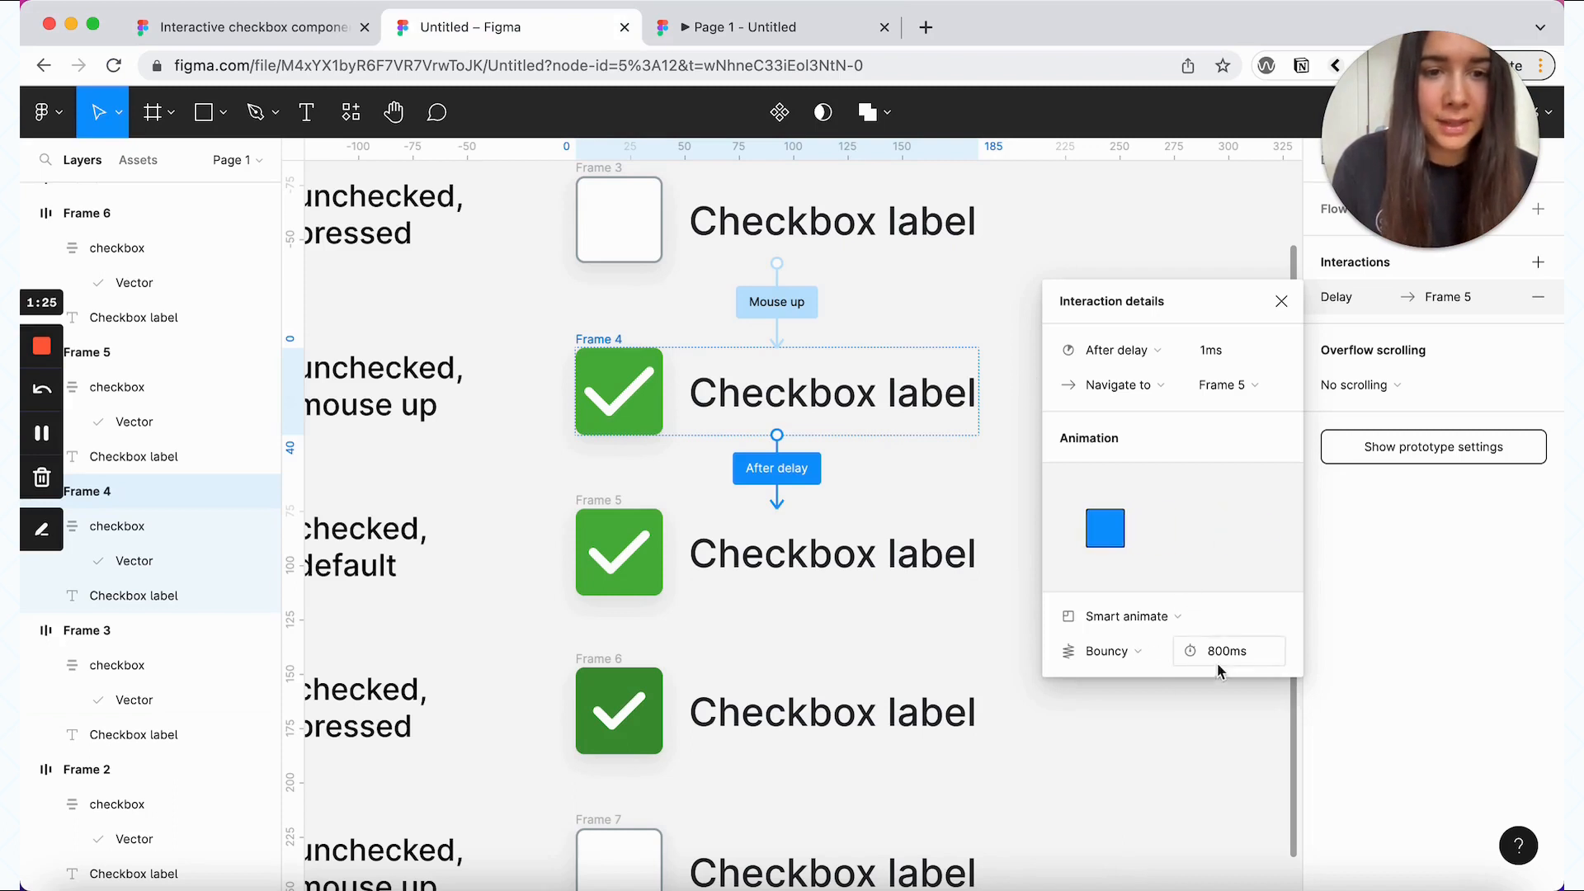
click(742, 32)
key(Left)
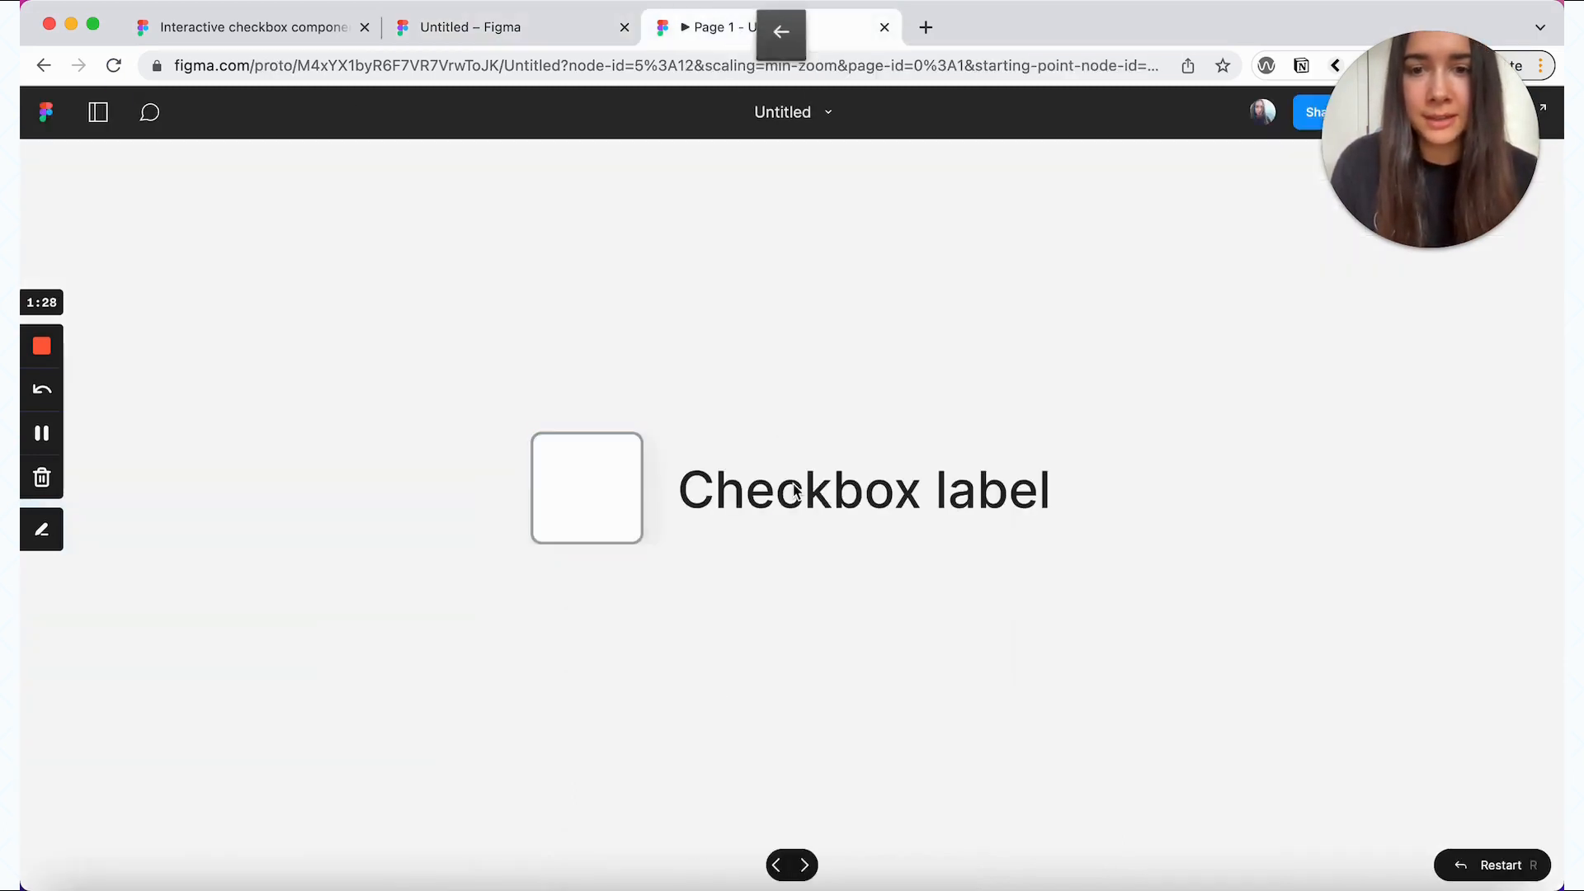
click(765, 488)
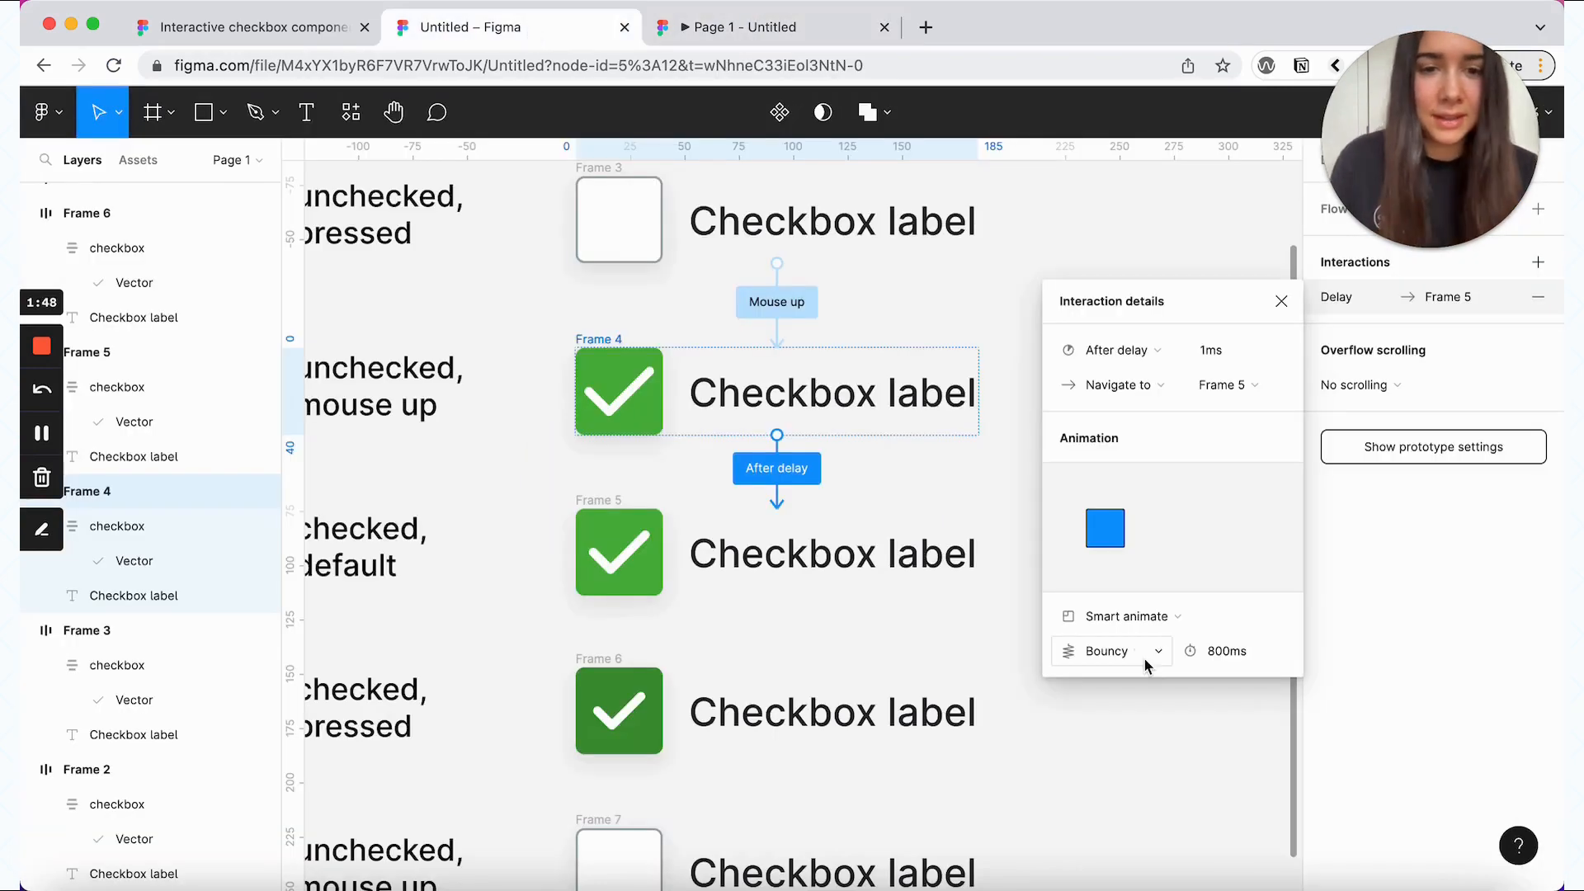
- Switch the After delay interaction's easing to Custom spring and set its damping to 20
click(1146, 665)
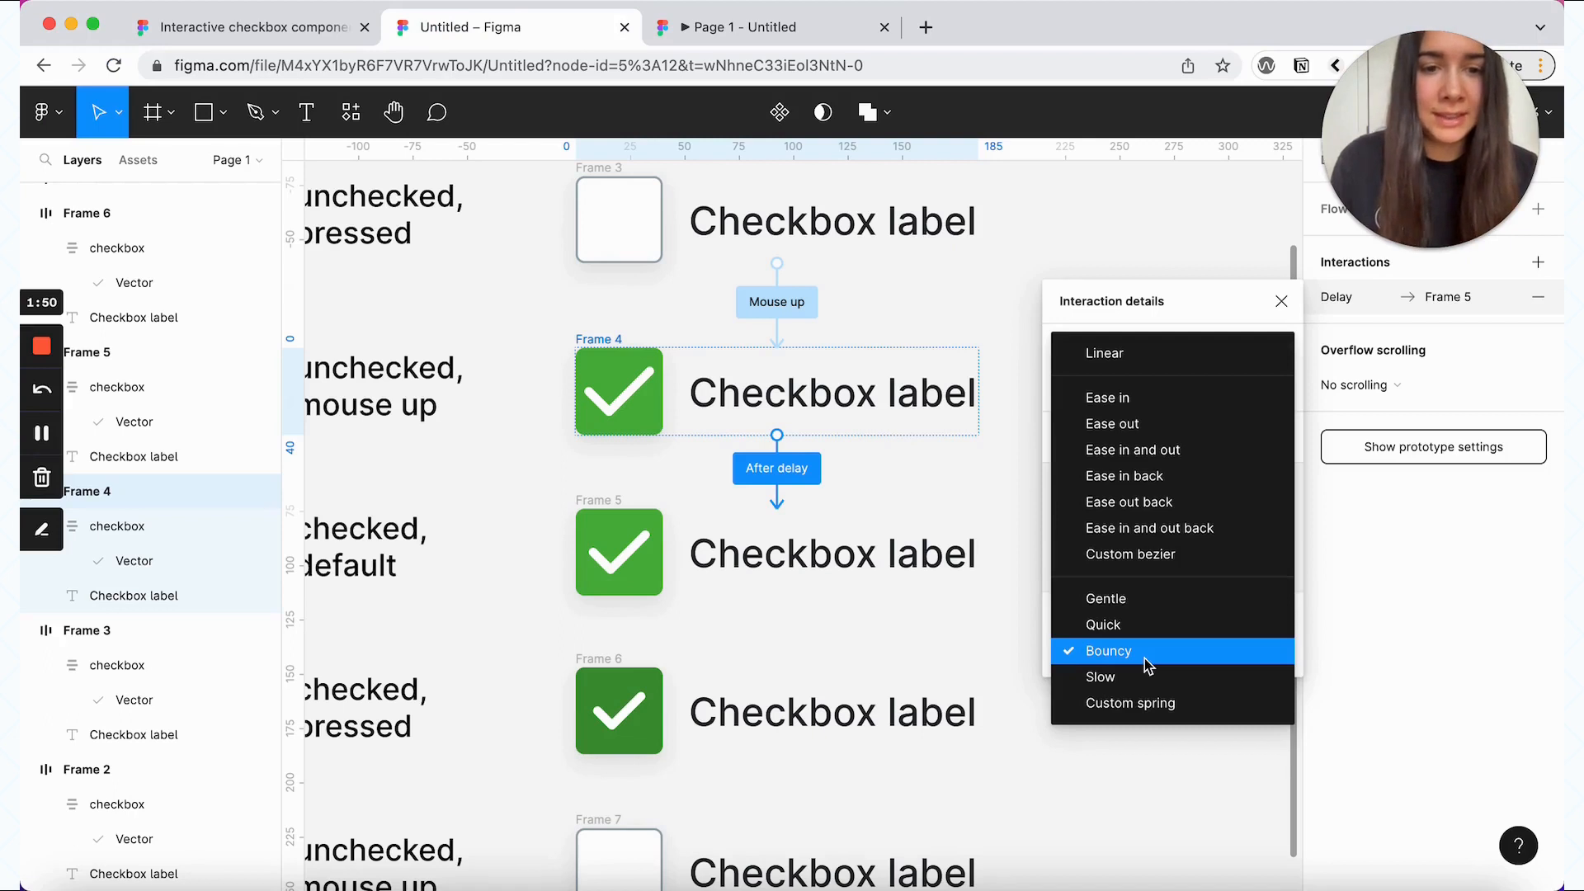
click(1165, 715)
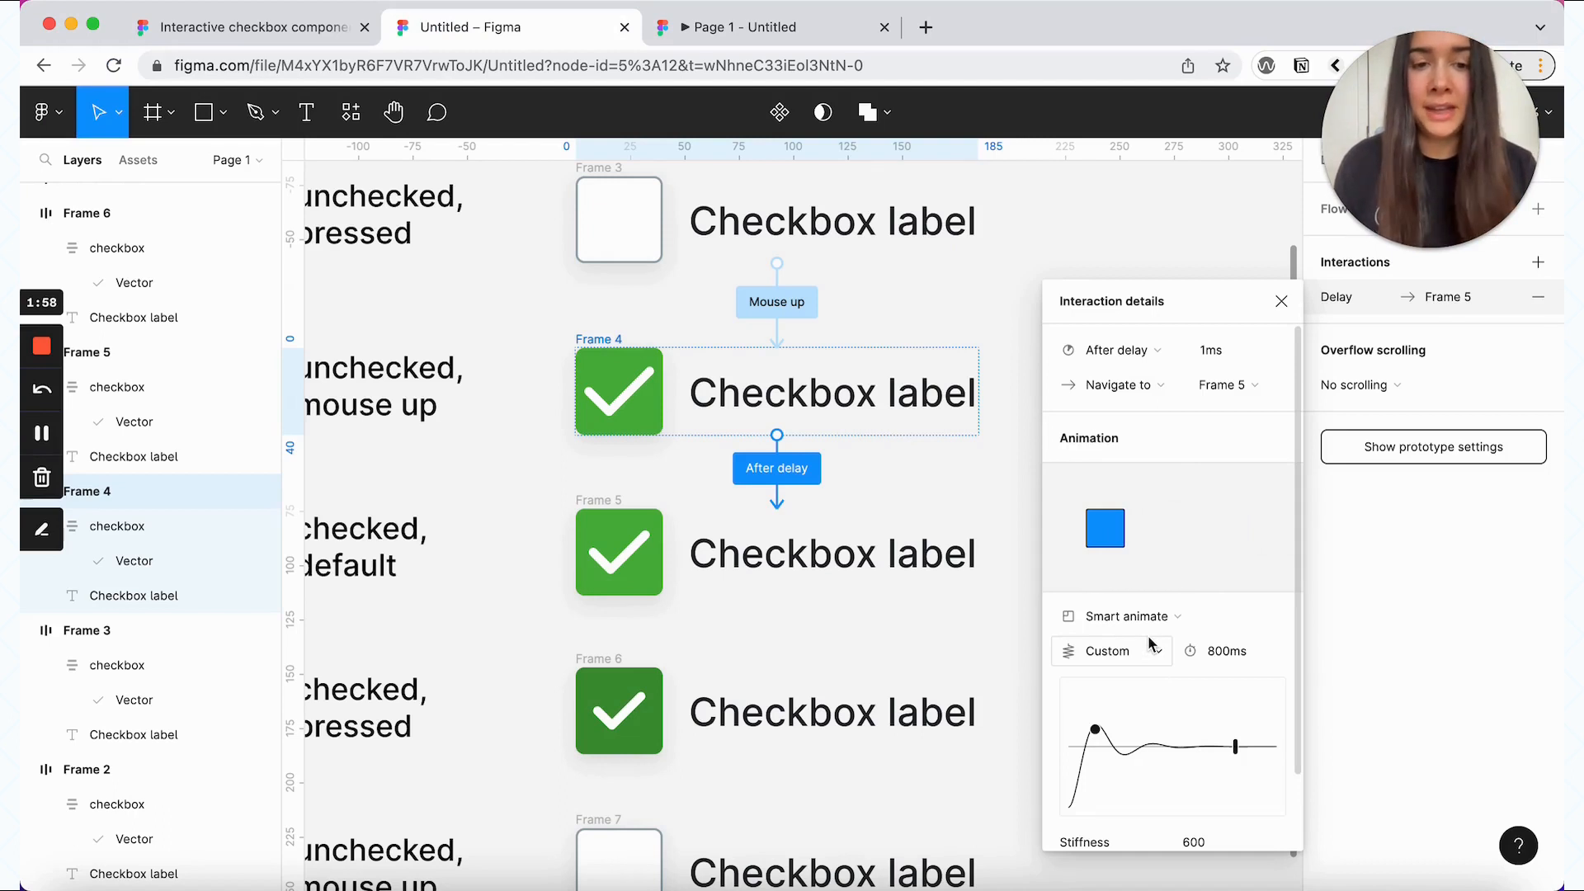
scroll(1153, 644, down, 2)
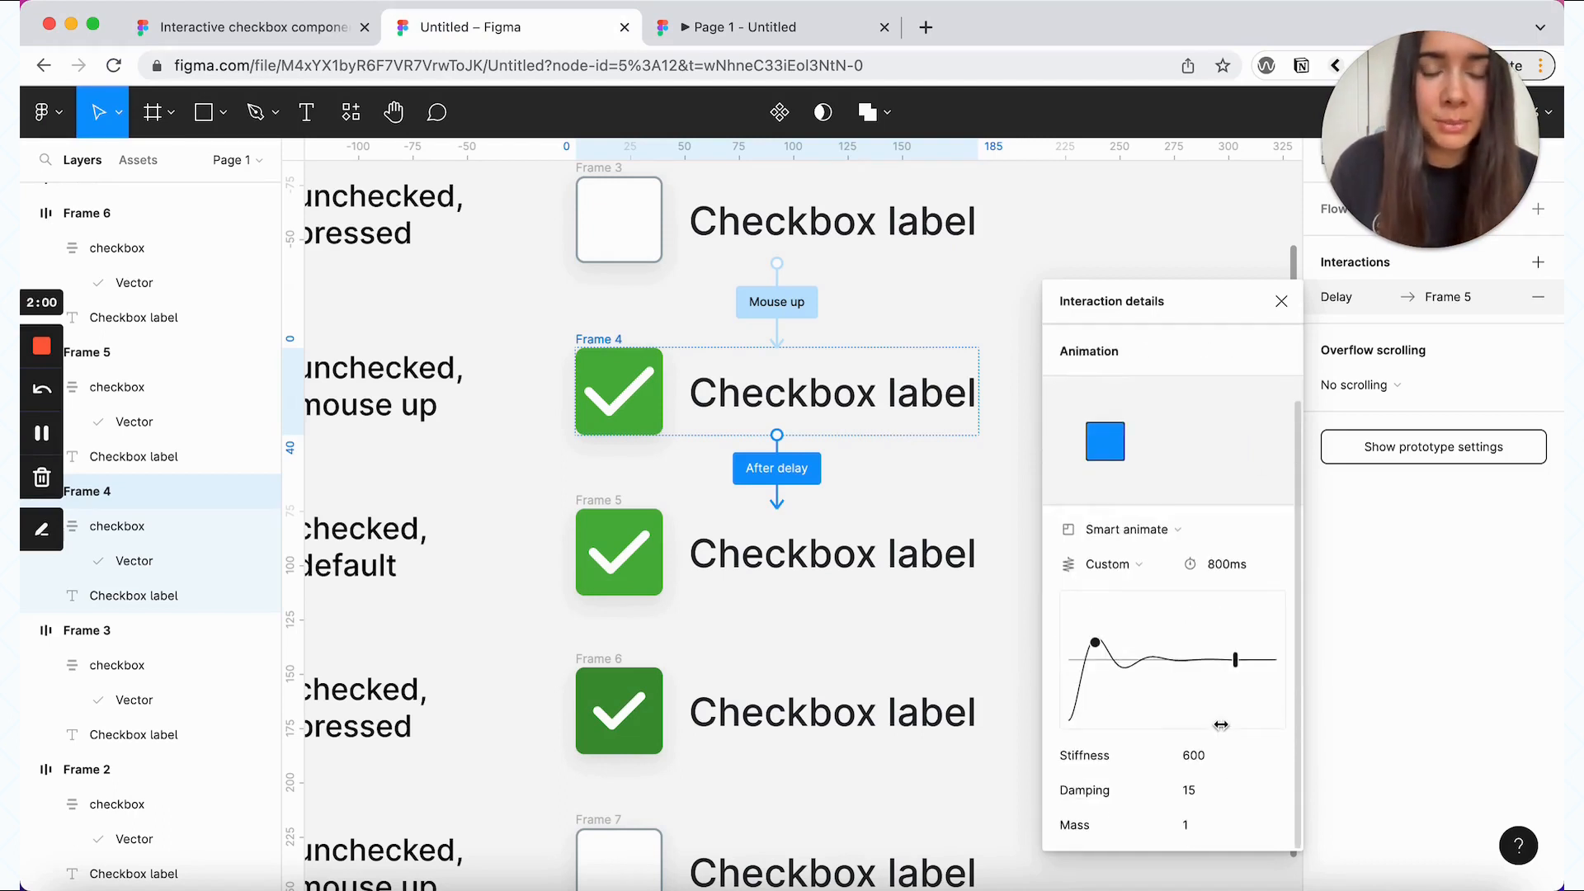
click(1210, 794)
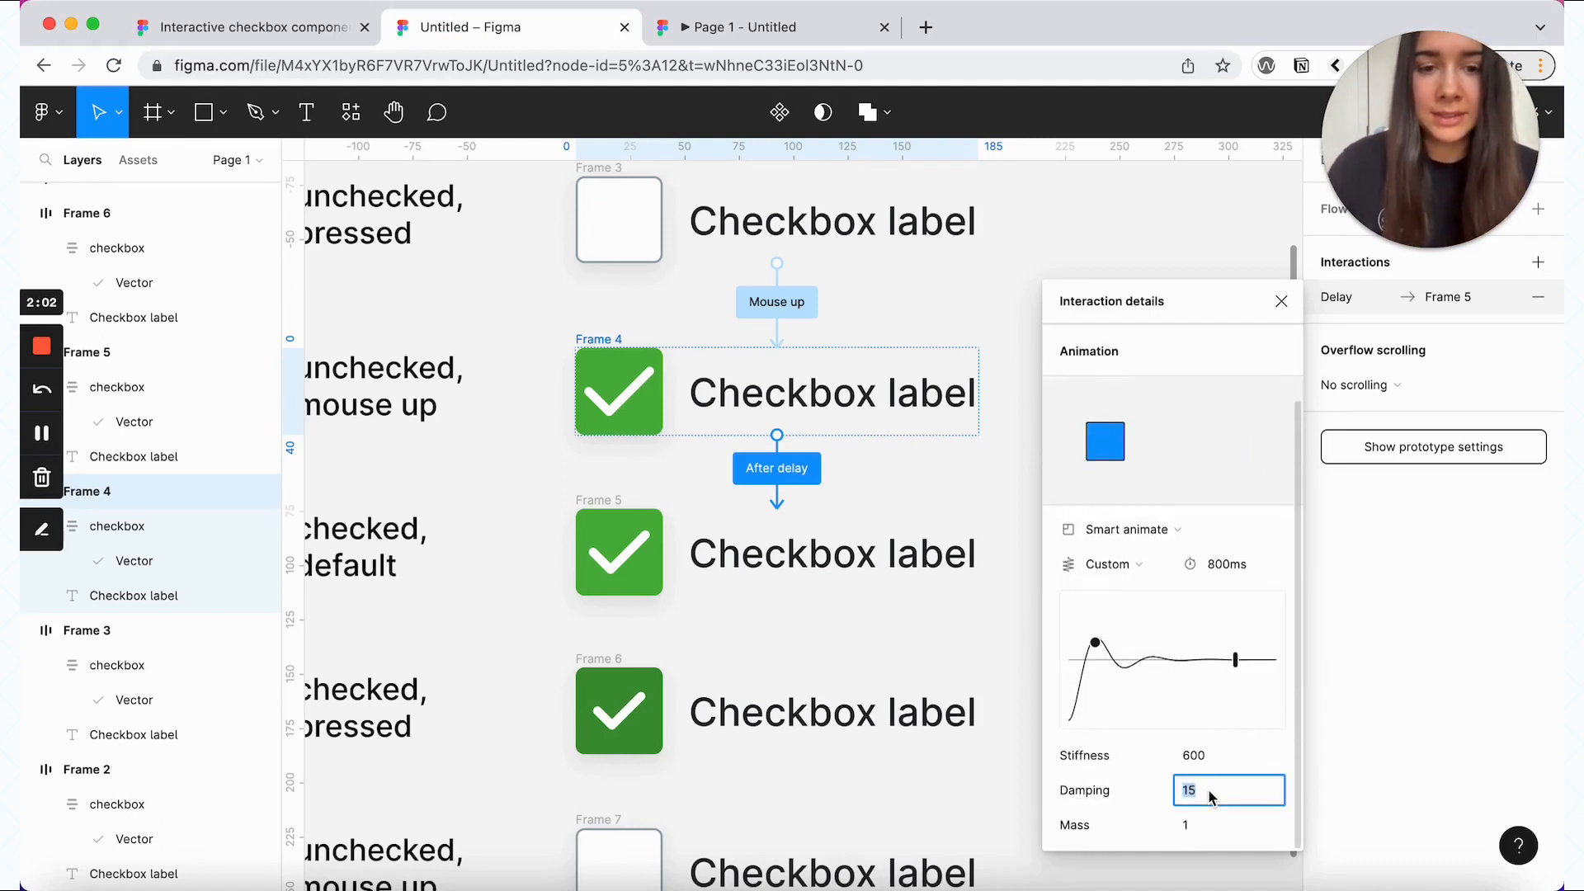
text(20)
key(Return)
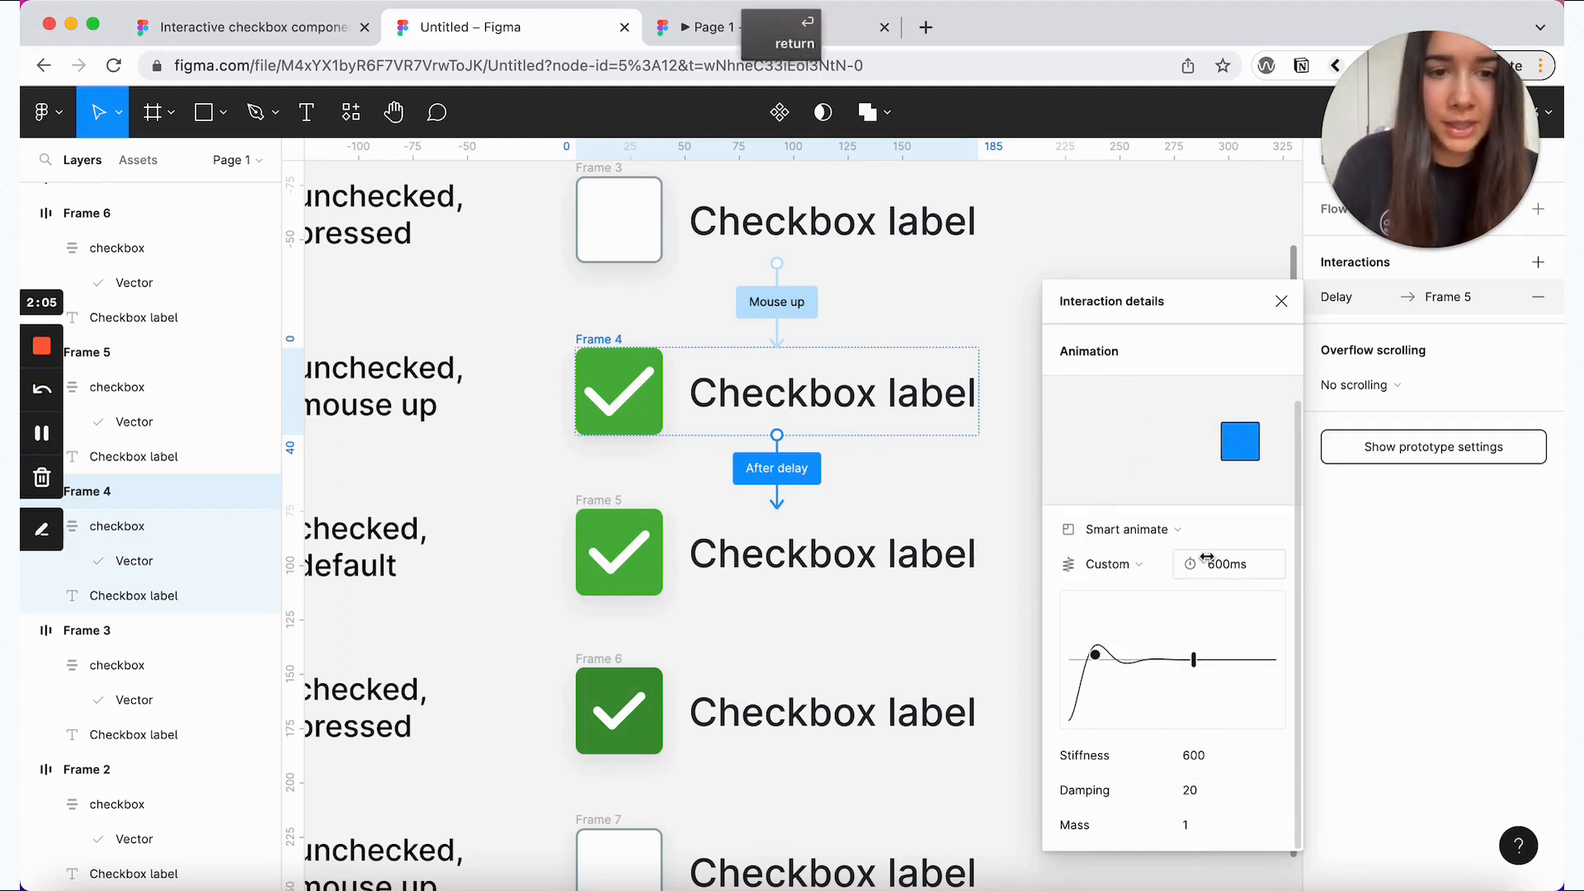
- Return the prototype preview to the unchecked state and test the checkbox with the custom spring animation
click(721, 38)
key(Left)
key(Left)
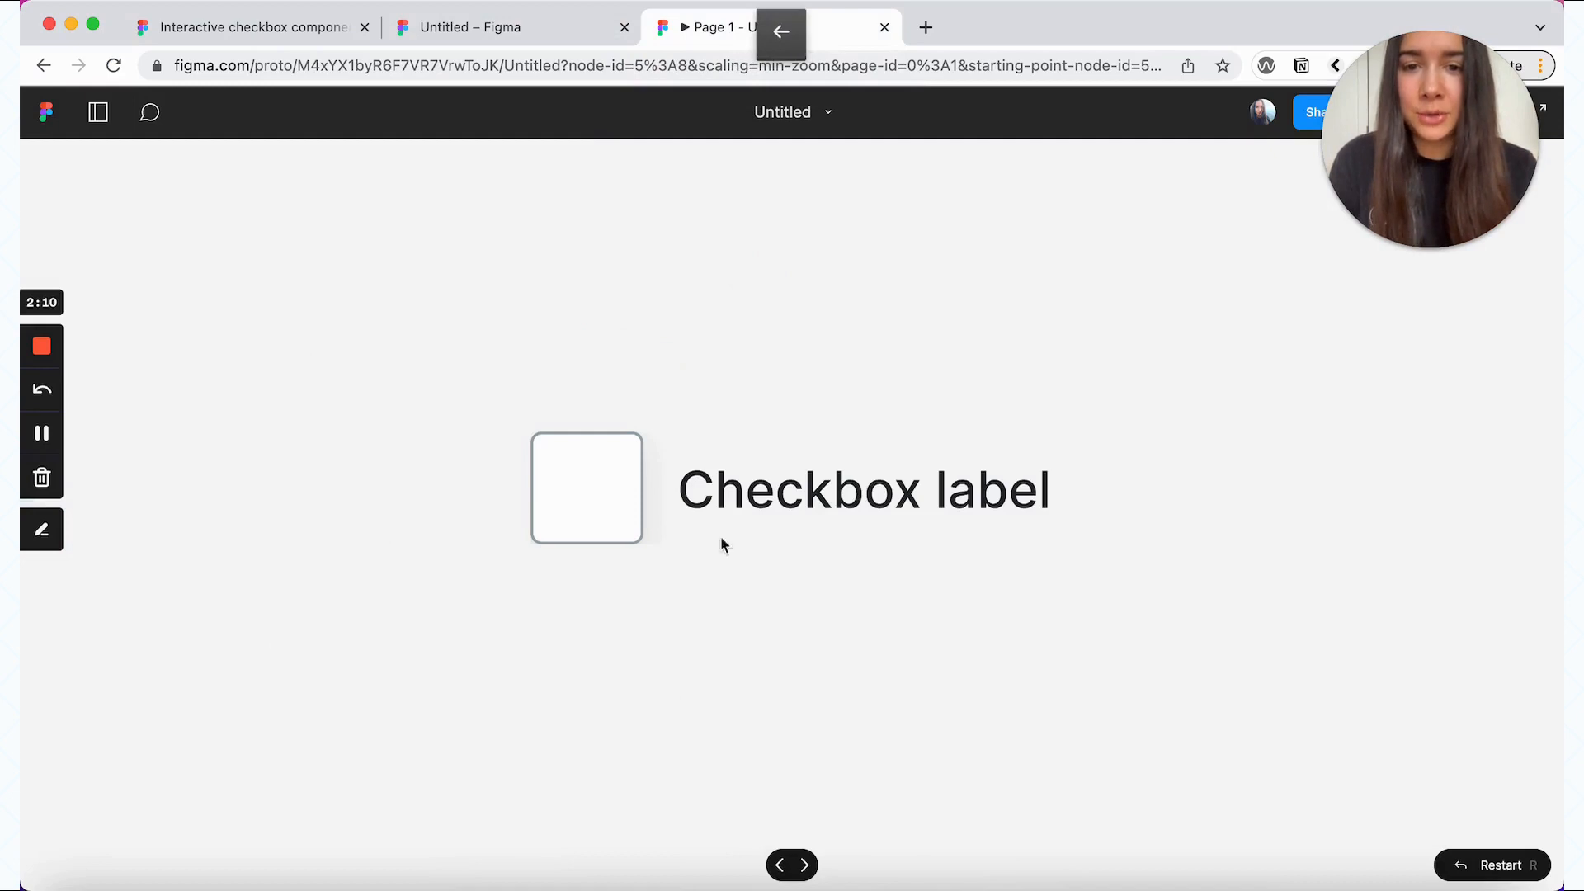
click(732, 499)
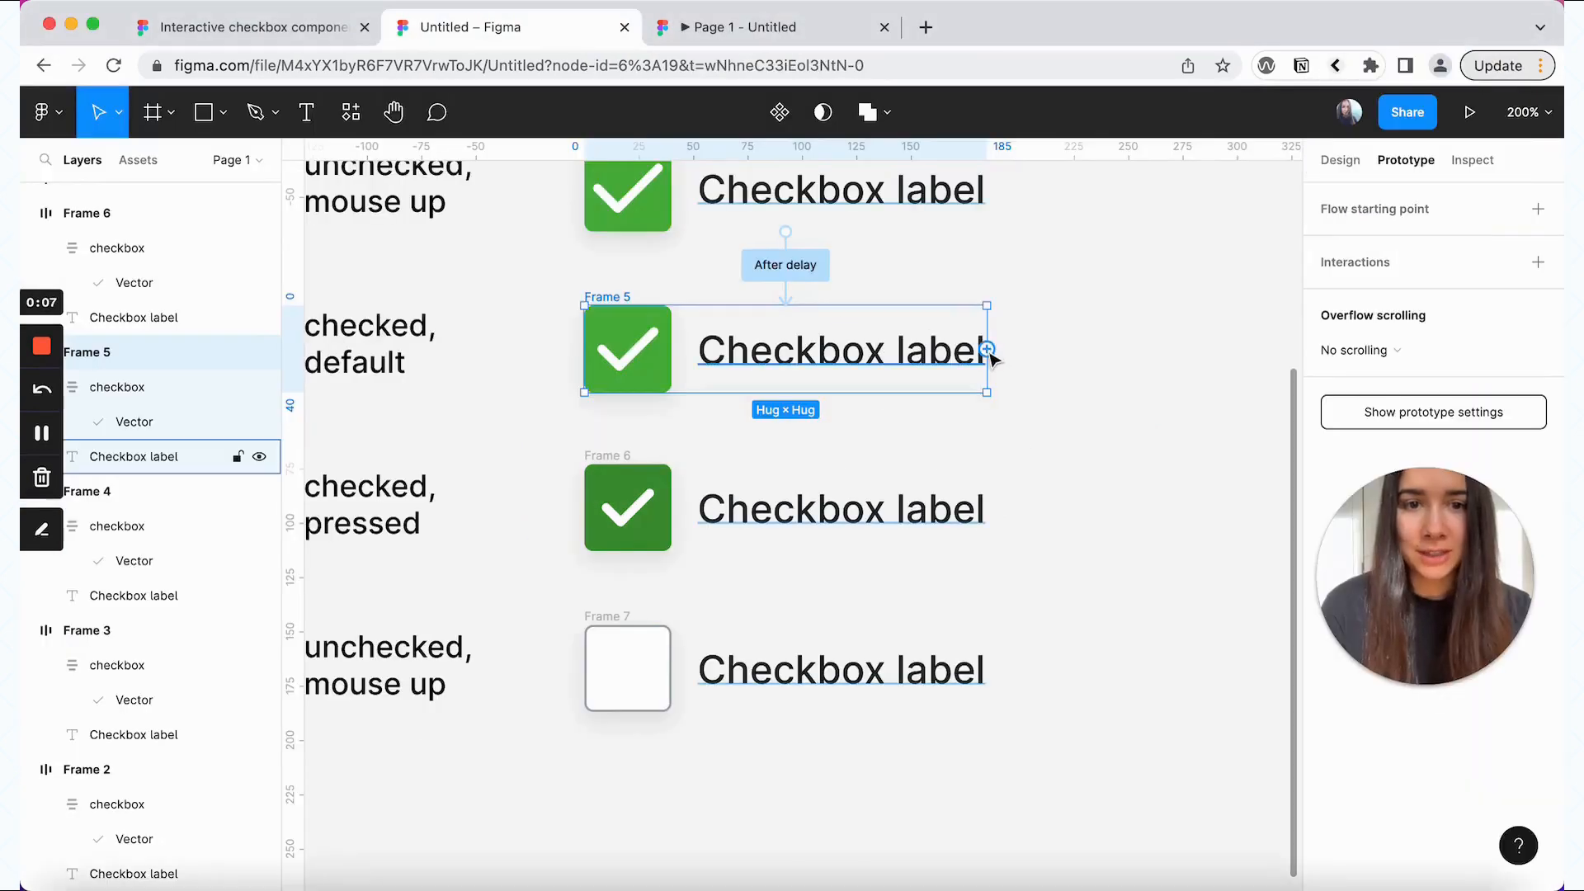
- Connect the "checked, default" row to the "checked, pressed" row with a While pressing prototype interaction
drag(987, 349, 799, 492)
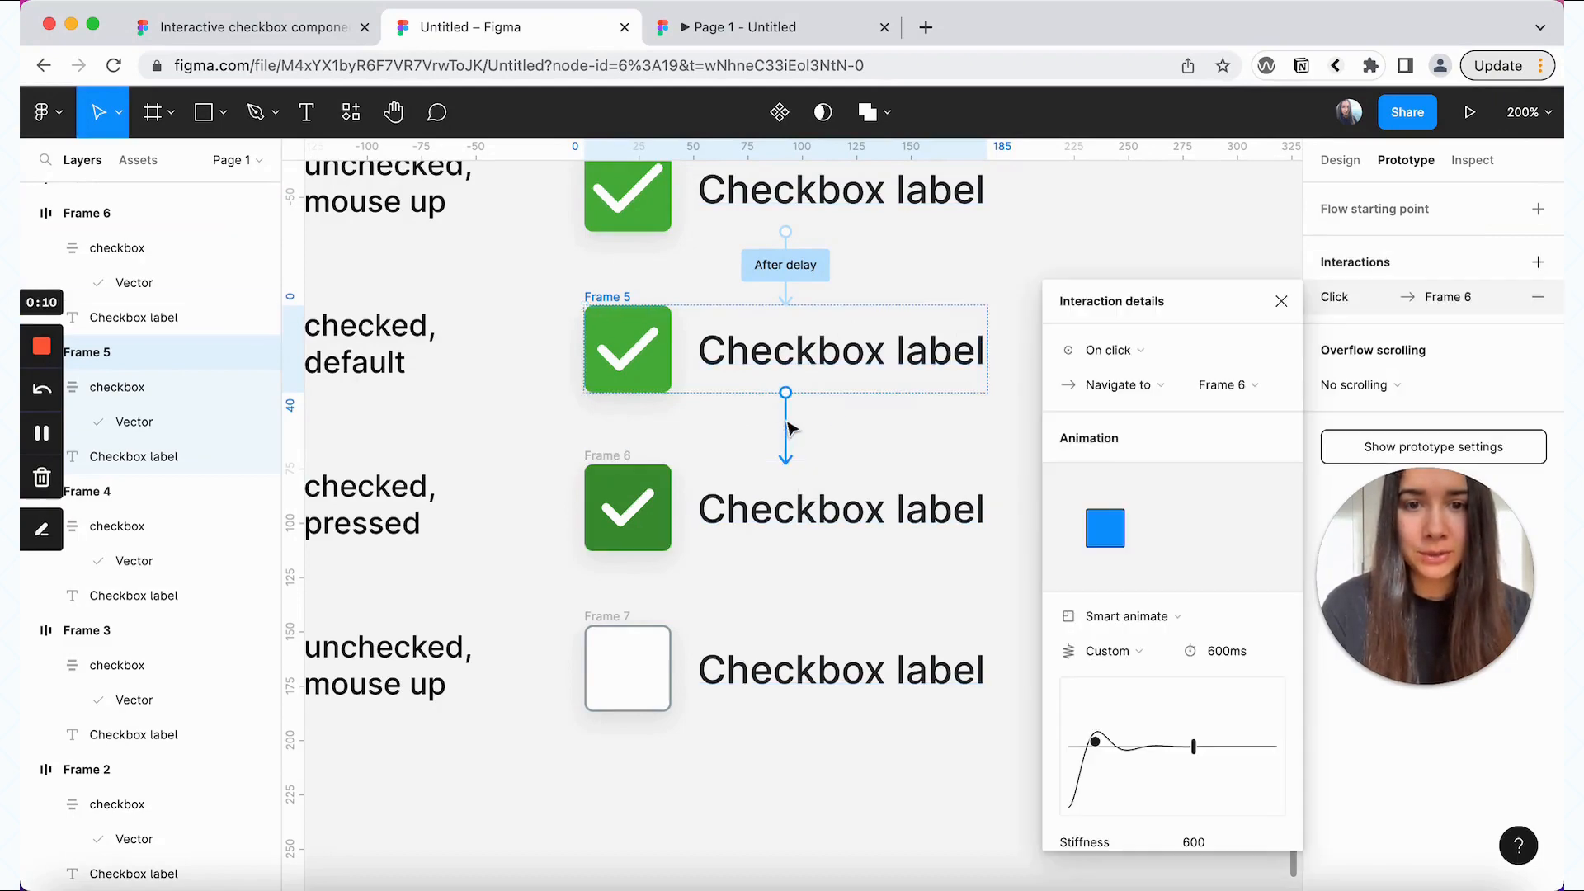
click(1141, 353)
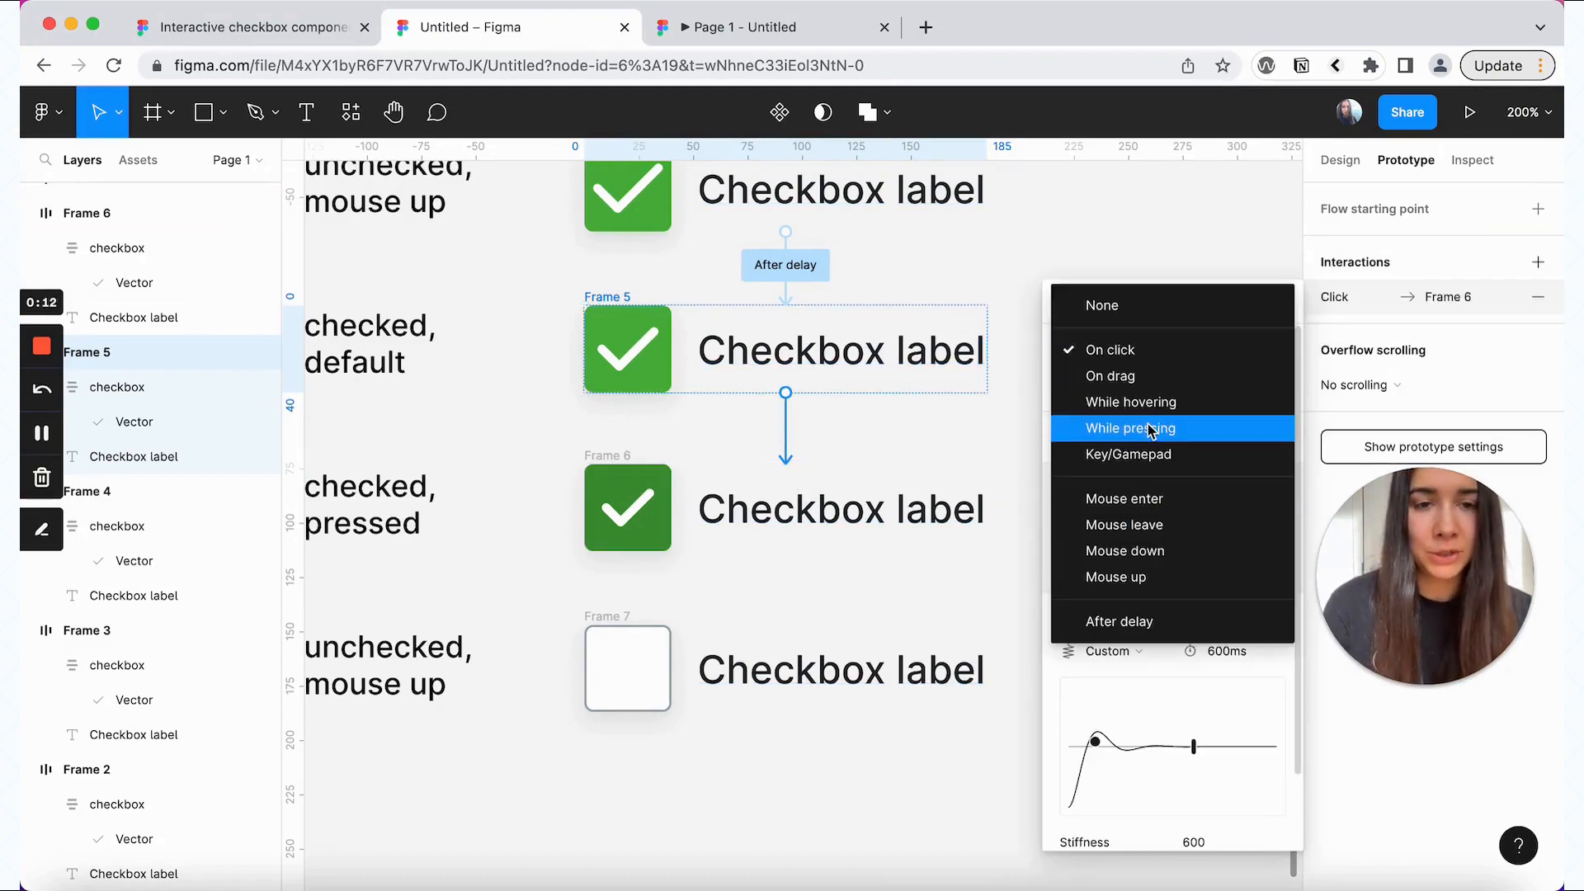
click(1150, 428)
scroll(710, 279, up, 5)
scroll(908, 494, down, 4)
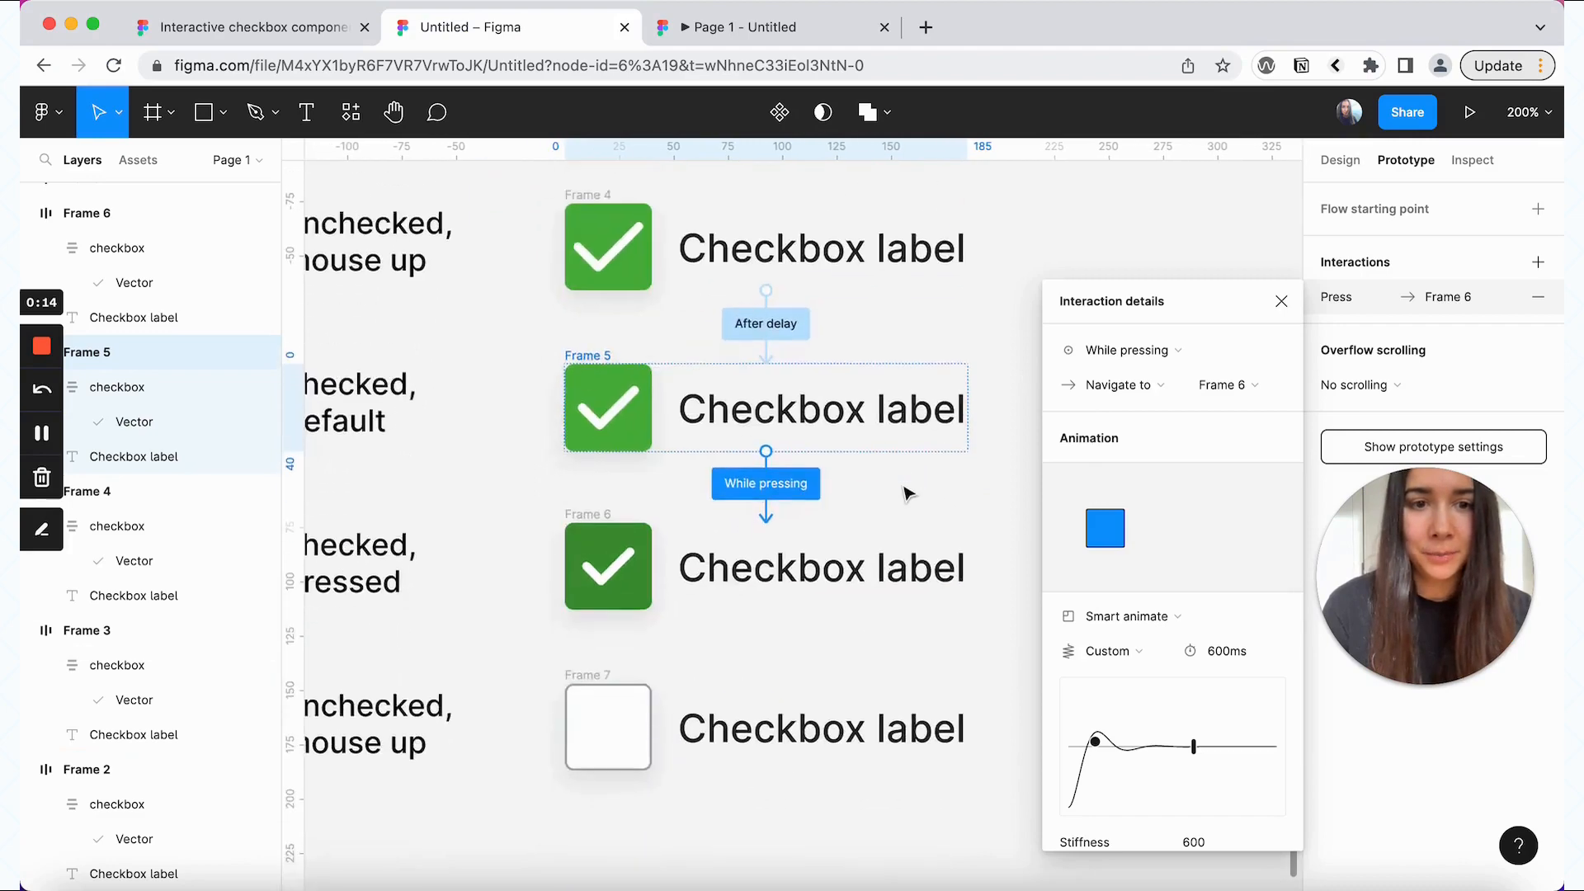
scroll(908, 494, down, 2)
- Keep Smart animate for the While pressing interaction and set its easing to Ease in and out with a duration of 40ms
click(1137, 616)
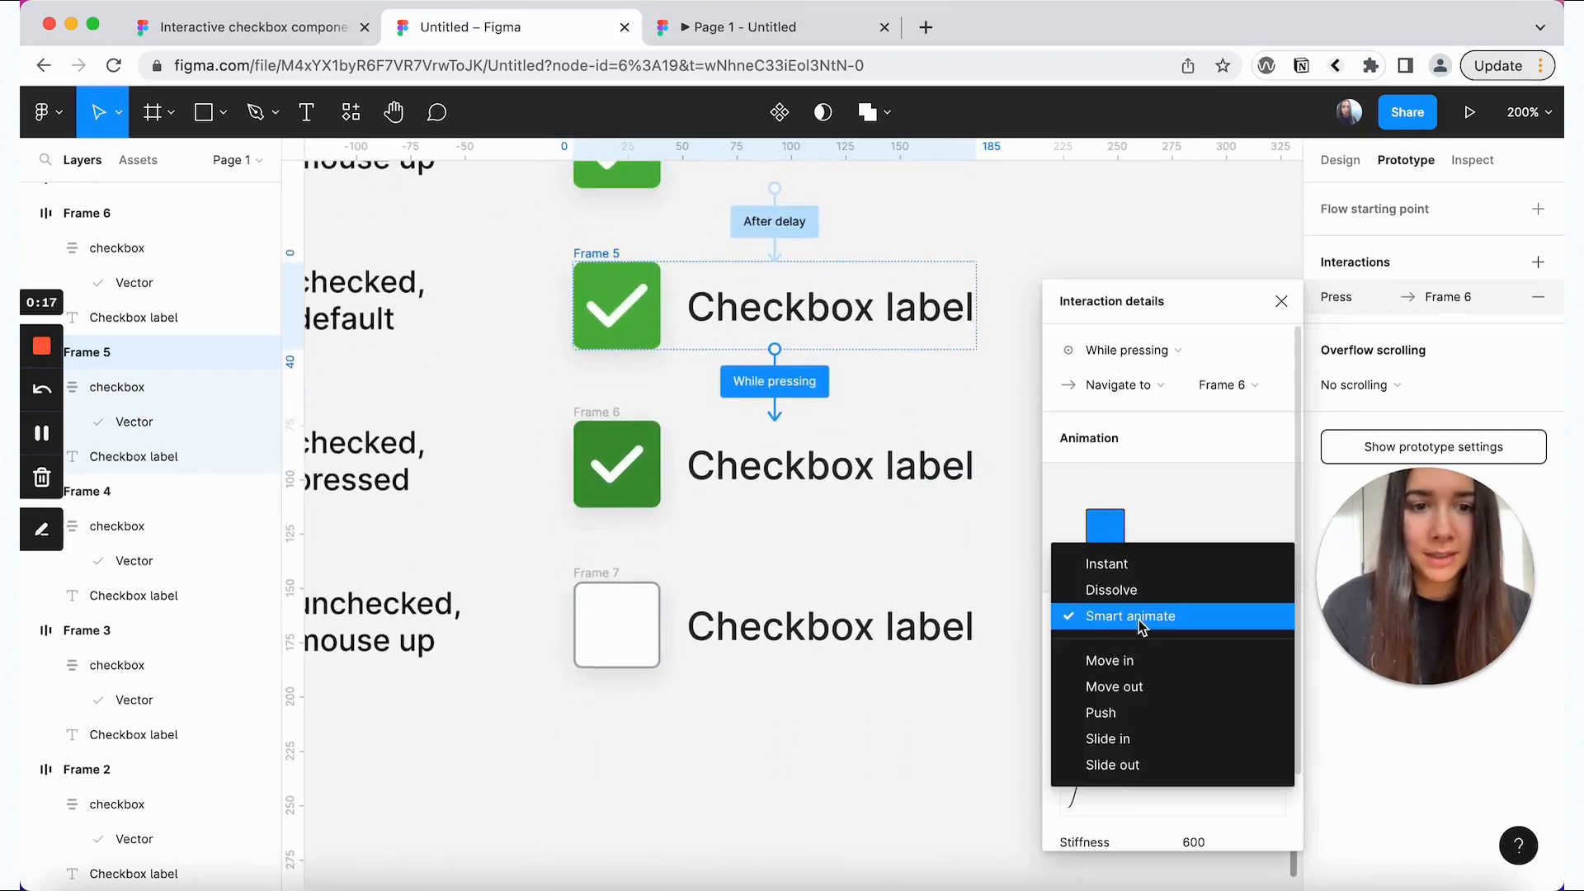
click(1140, 627)
click(1134, 652)
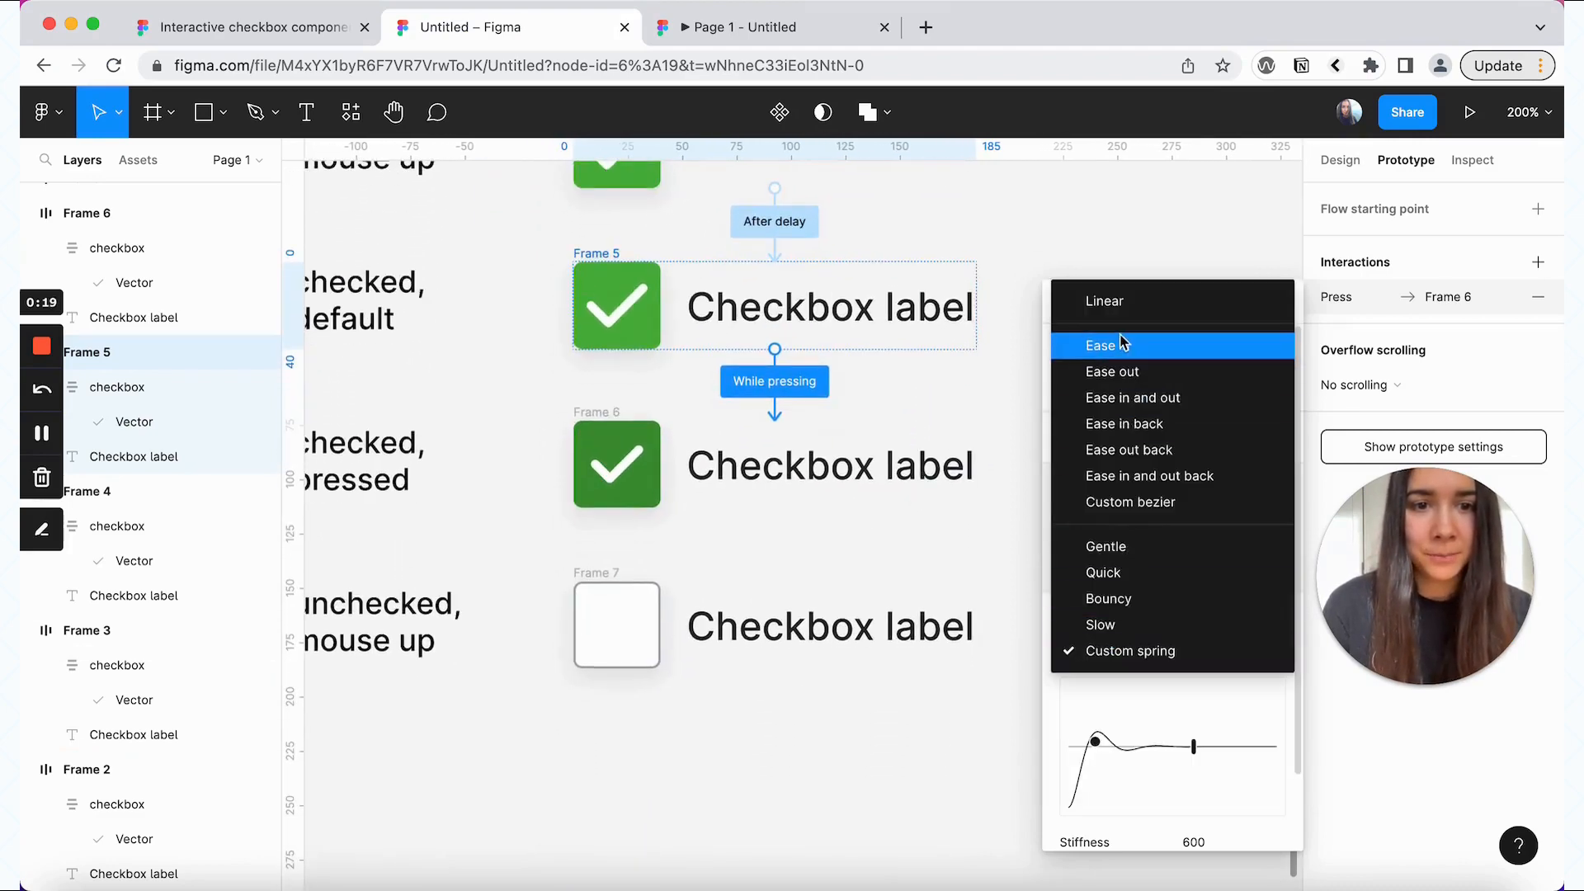
click(1135, 398)
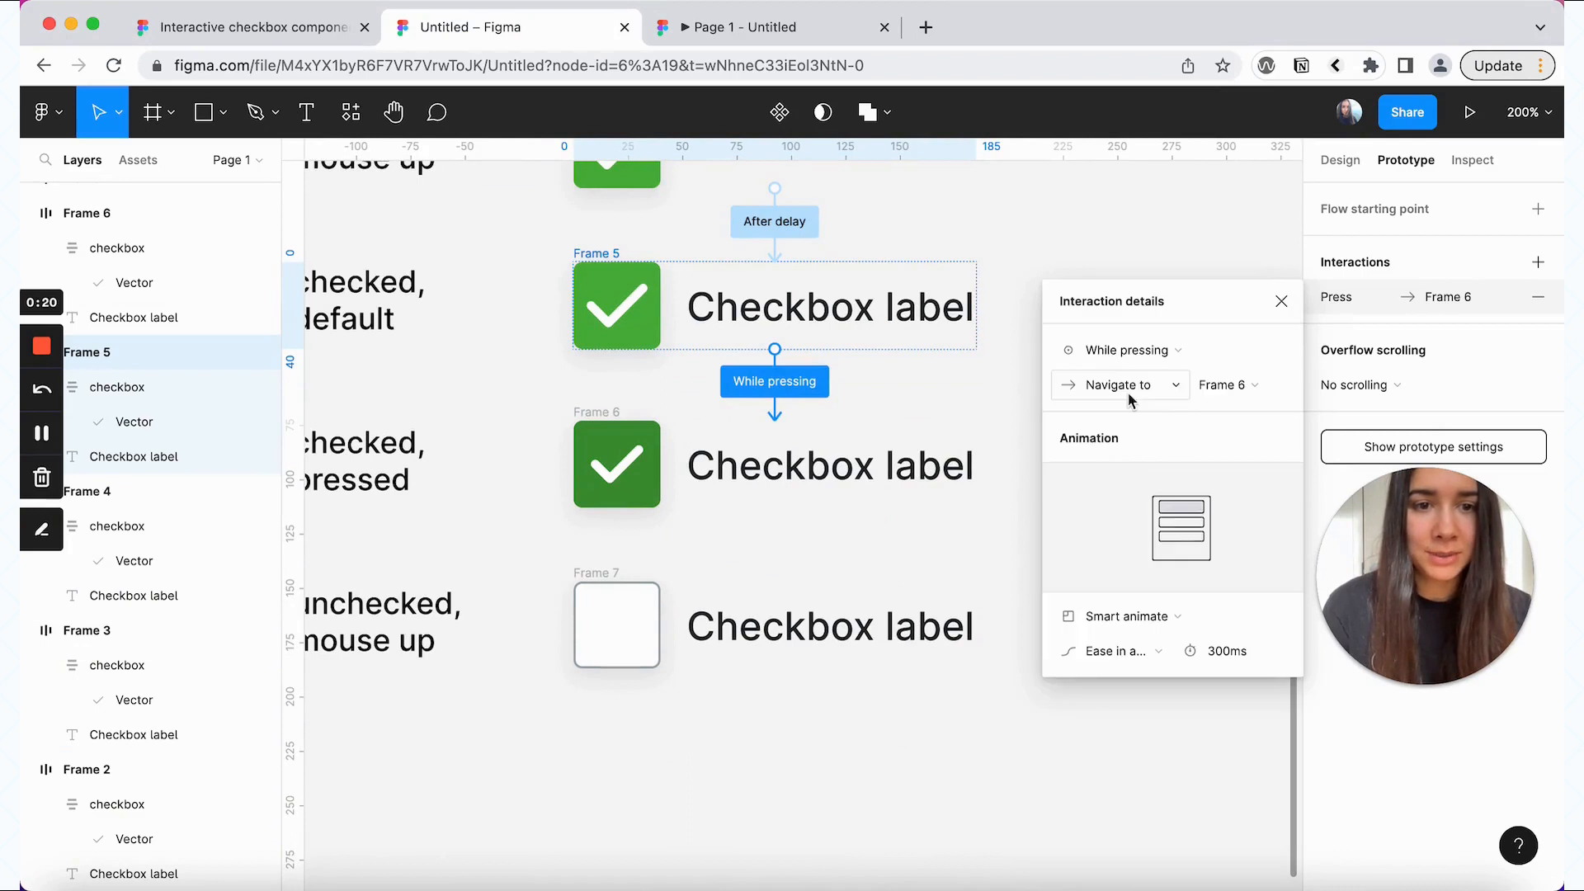
click(1255, 651)
text(40ms)
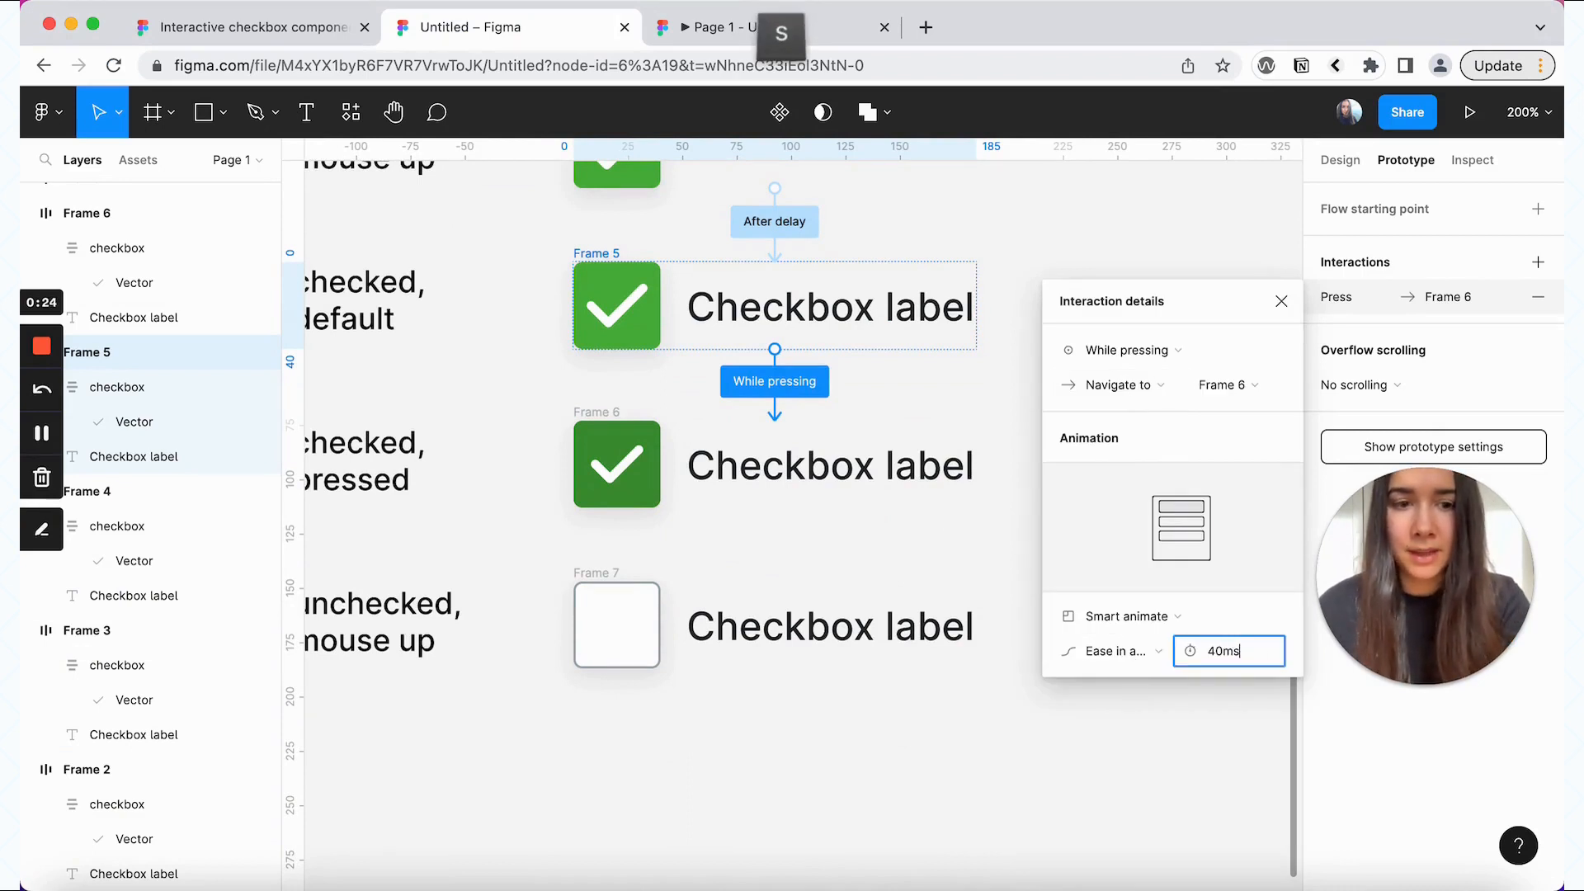
key(Return)
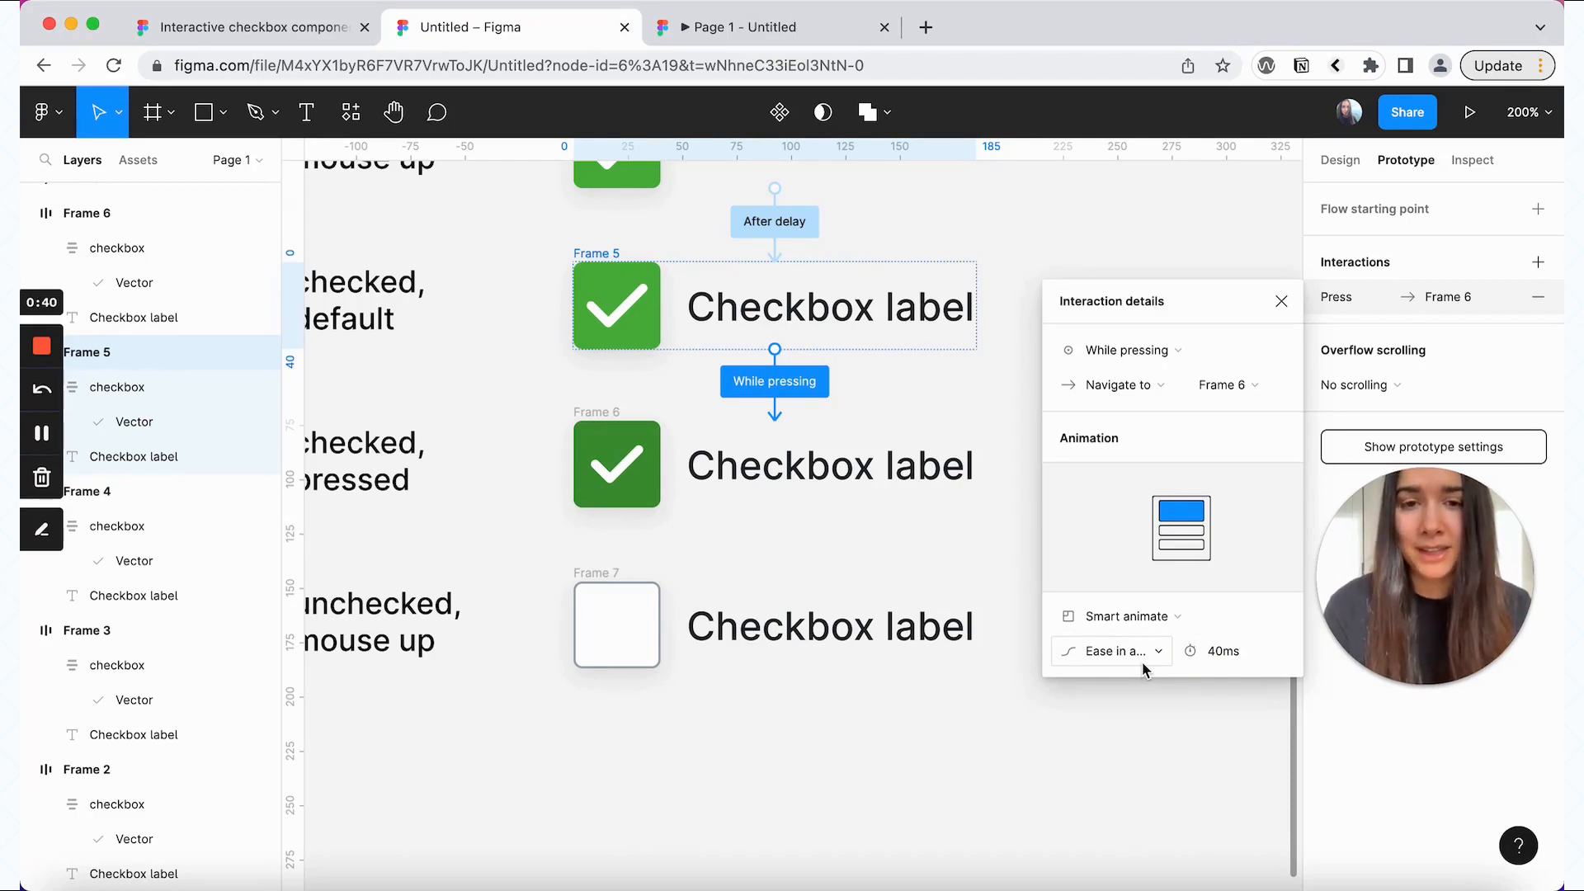
- Connect the "checked, pressed" row to the lower "unchecked, mouse up" row, with an Ease in animation lasting 100ms
click(973, 463)
drag(974, 464, 792, 624)
click(1116, 651)
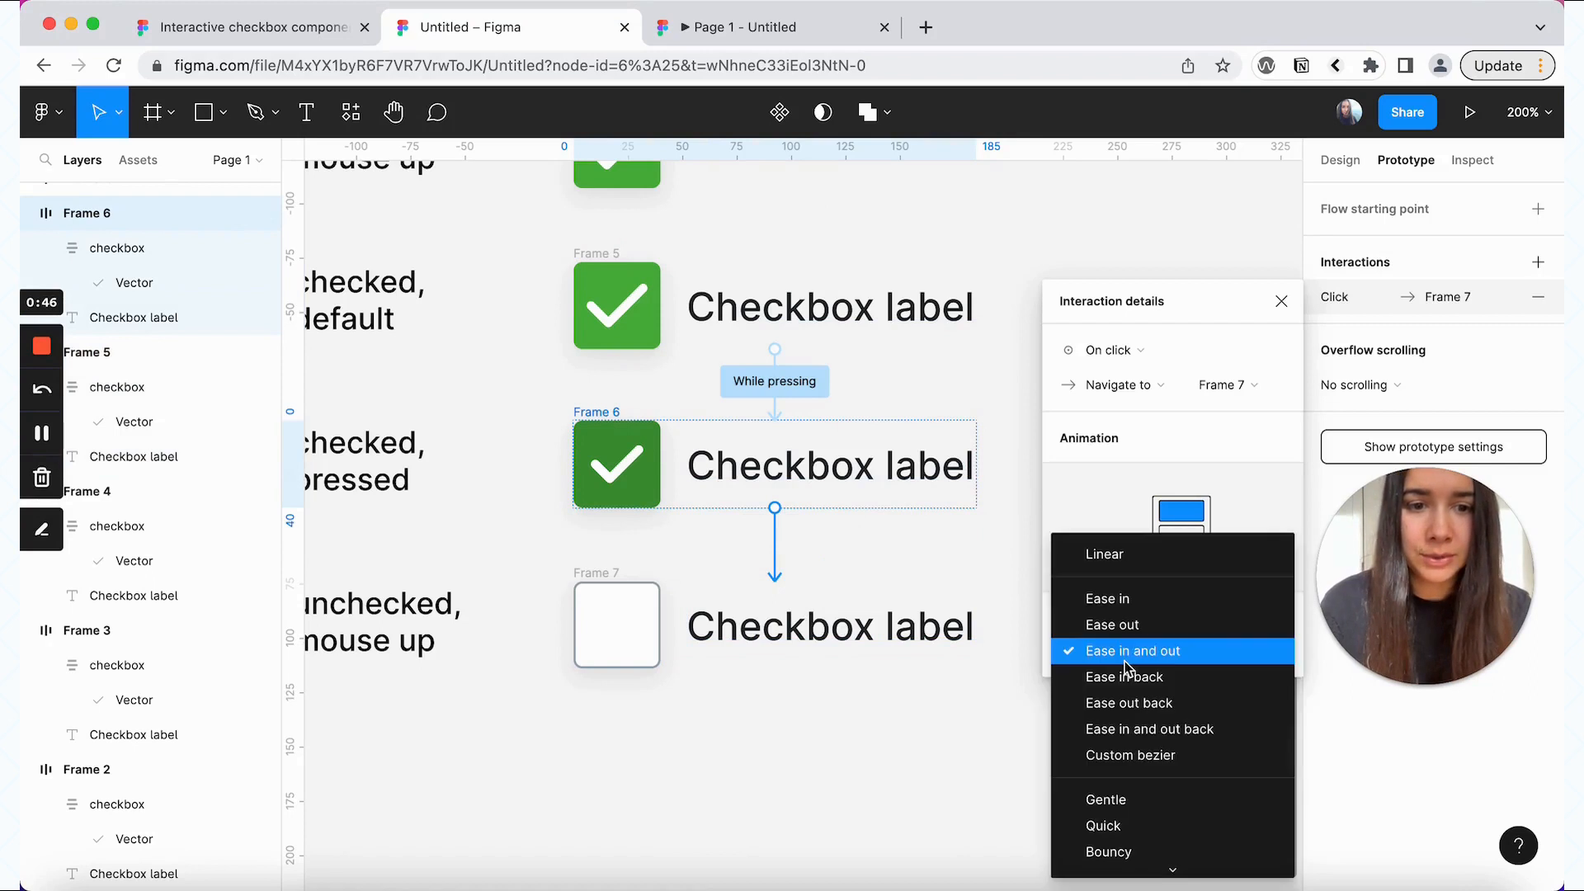
click(1107, 602)
click(1221, 652)
text(100ms)
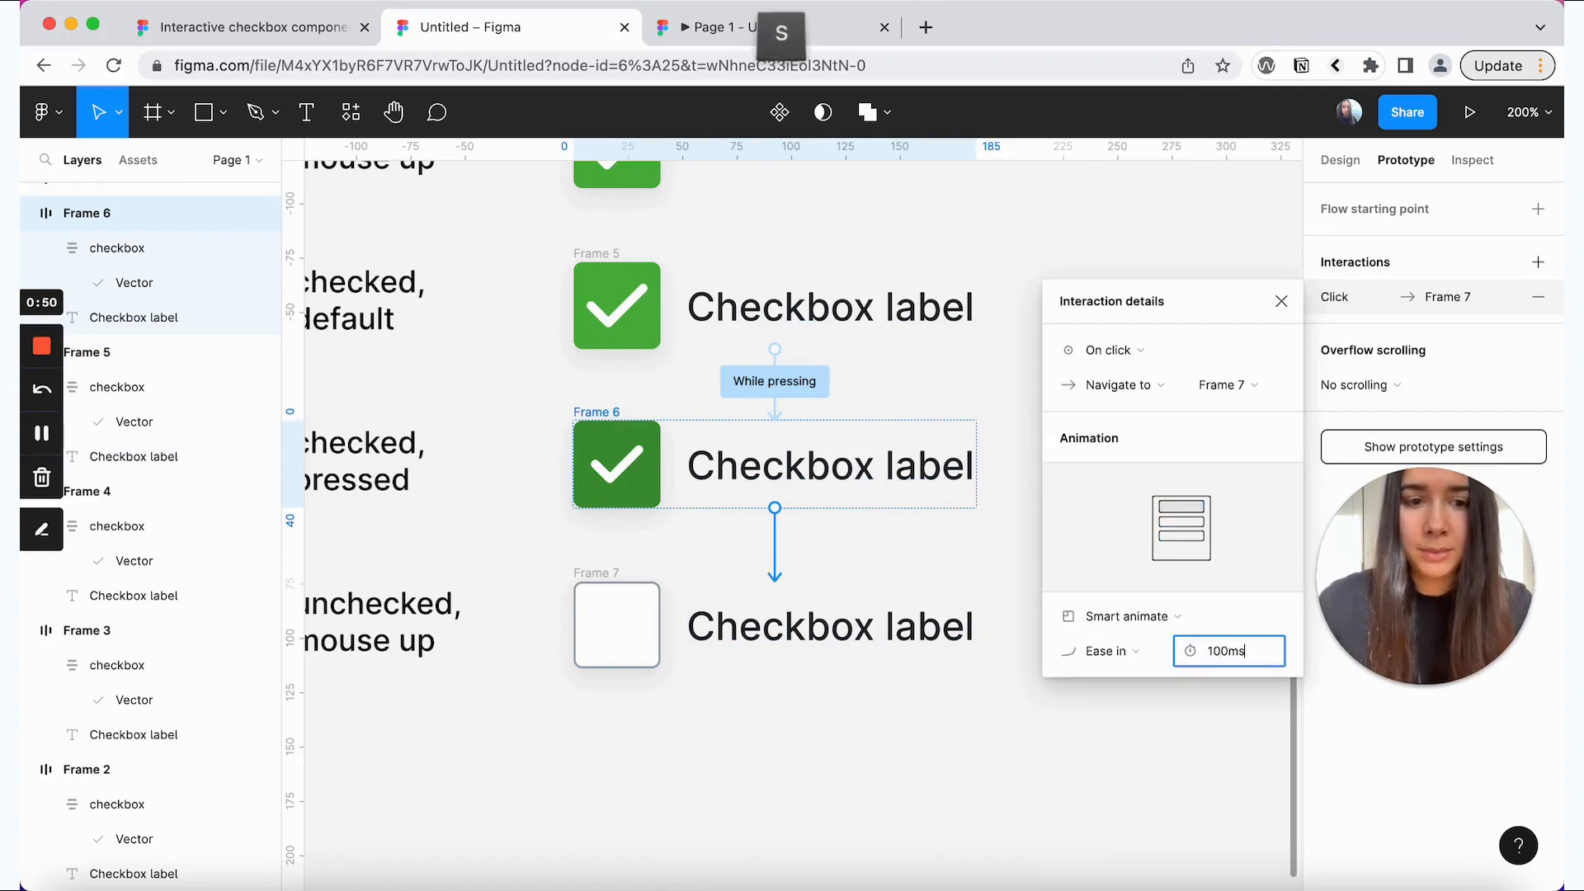
key(Return)
- Connect the lower "unchecked, mouse up" row to the "unchecked, default" row with an After delay prototype interaction
click(869, 591)
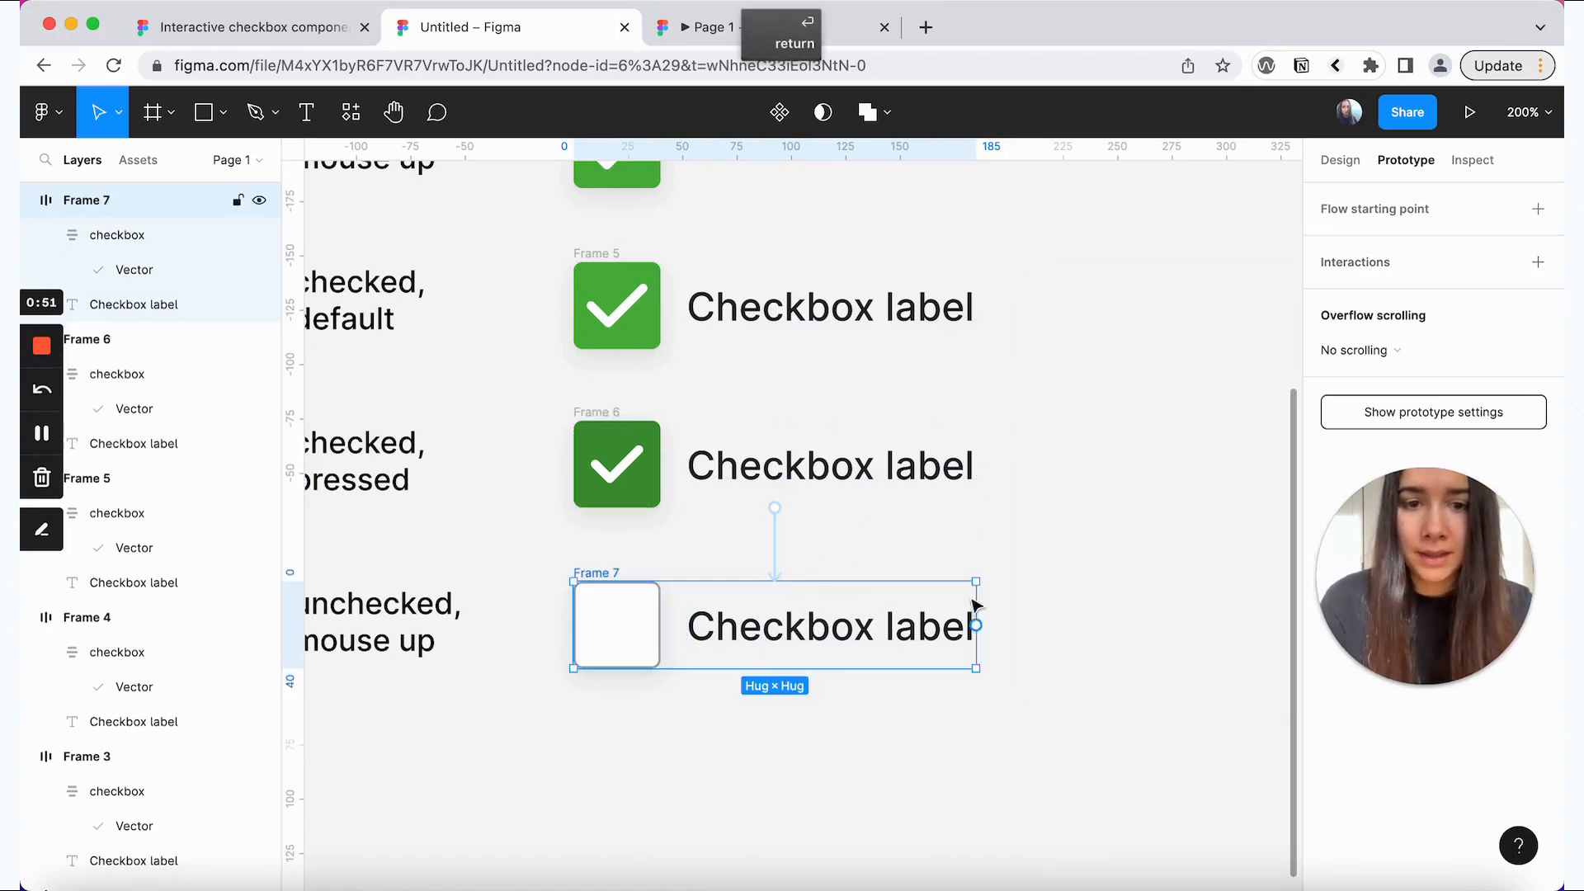
drag(987, 632, 941, 458)
click(1110, 350)
click(1109, 618)
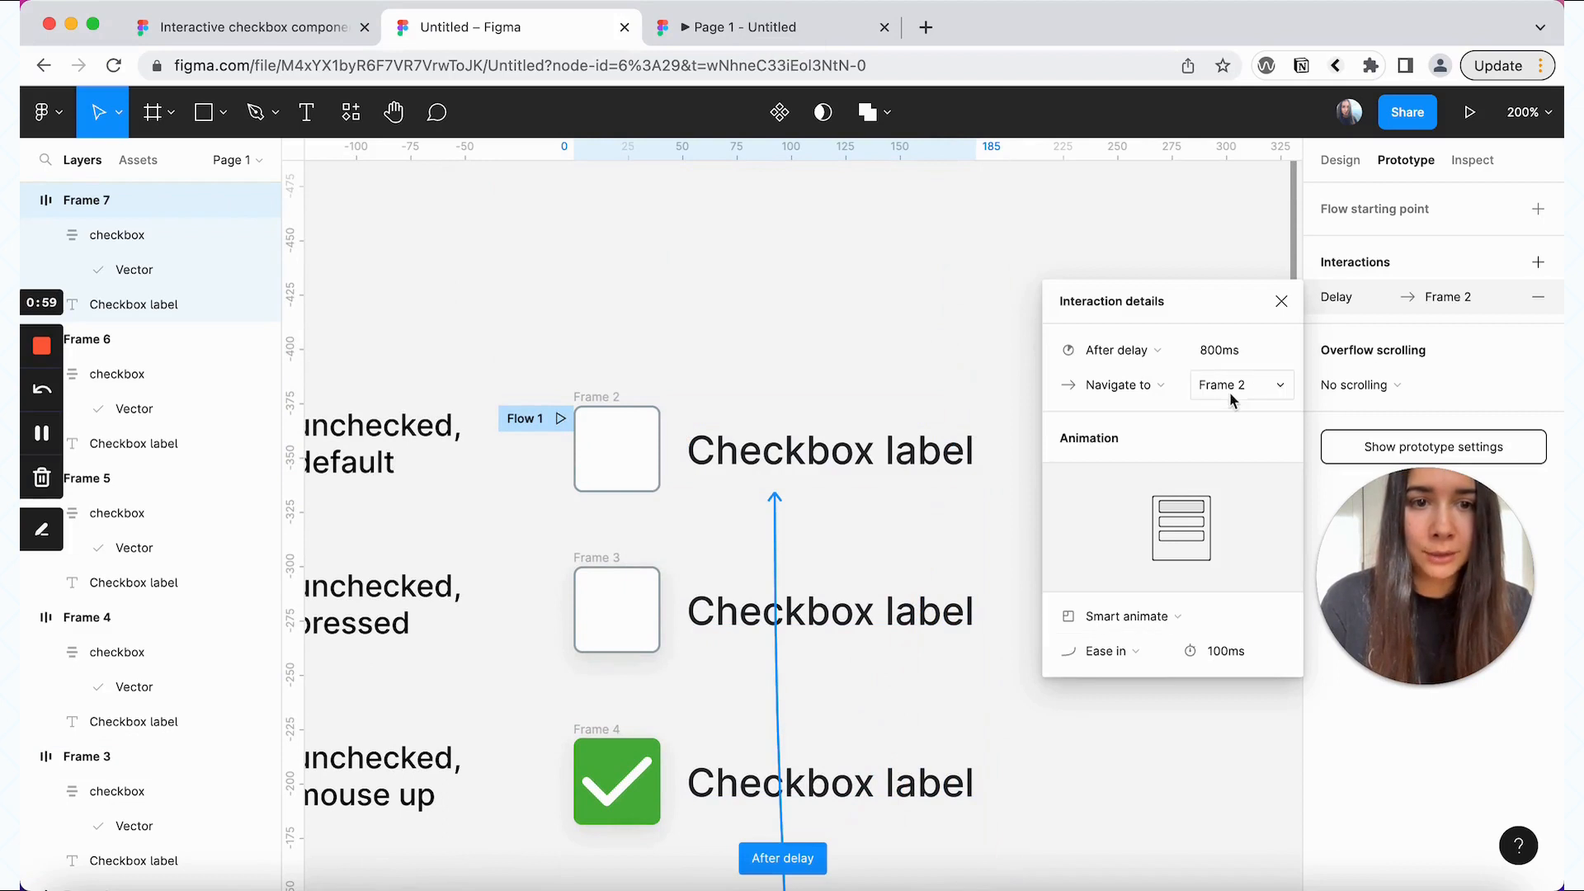
- Set the new After delay interaction's delay to 1ms and its animation duration to 40ms
click(1224, 358)
text(1)
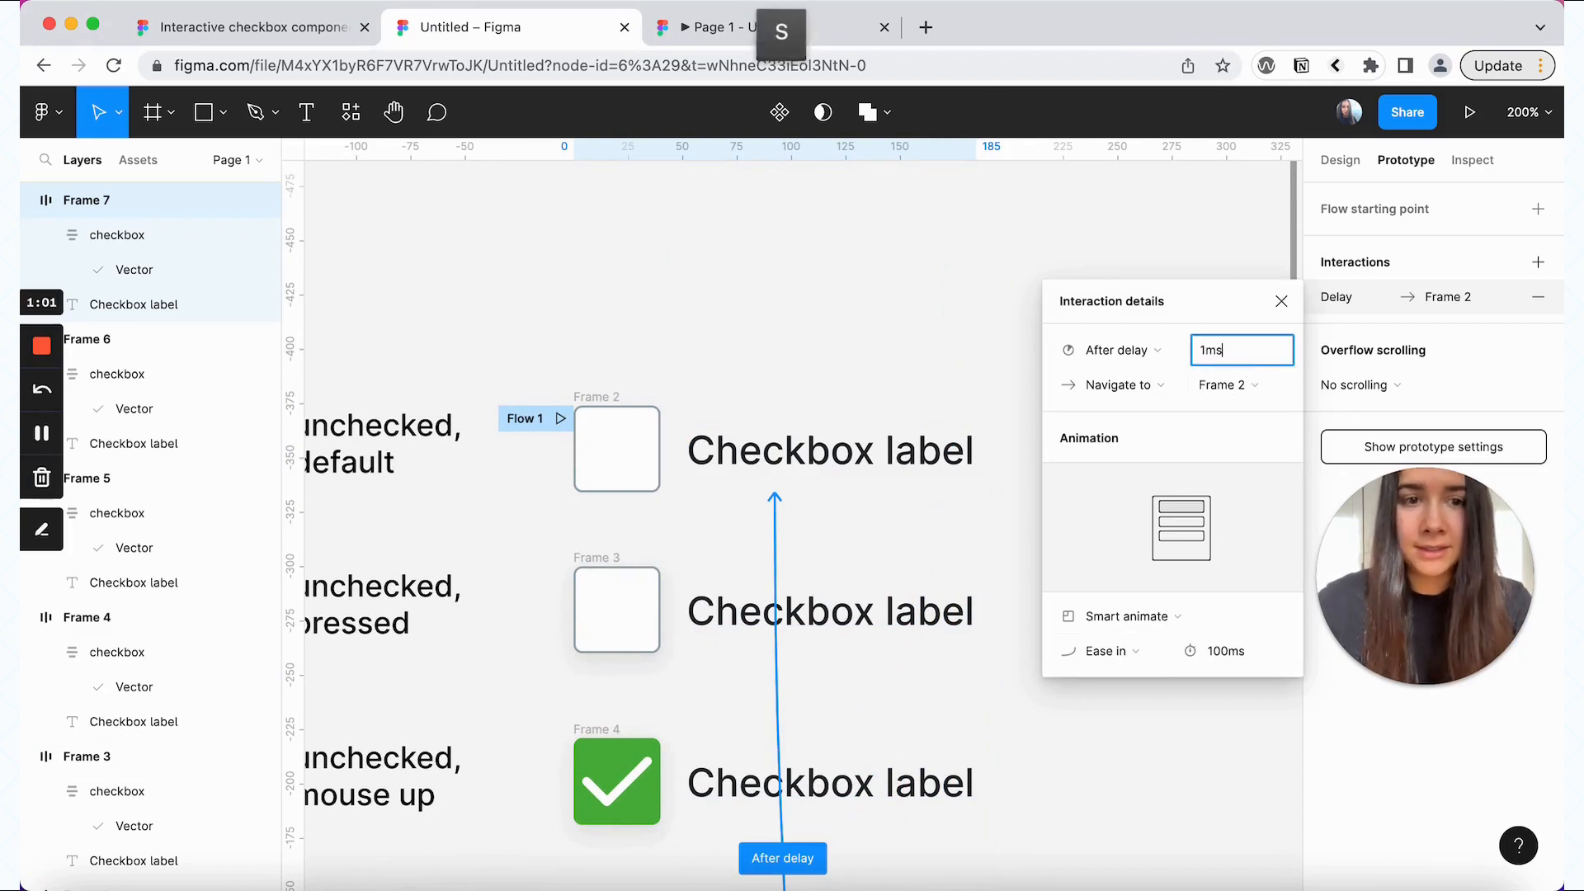
key(Return)
click(1226, 649)
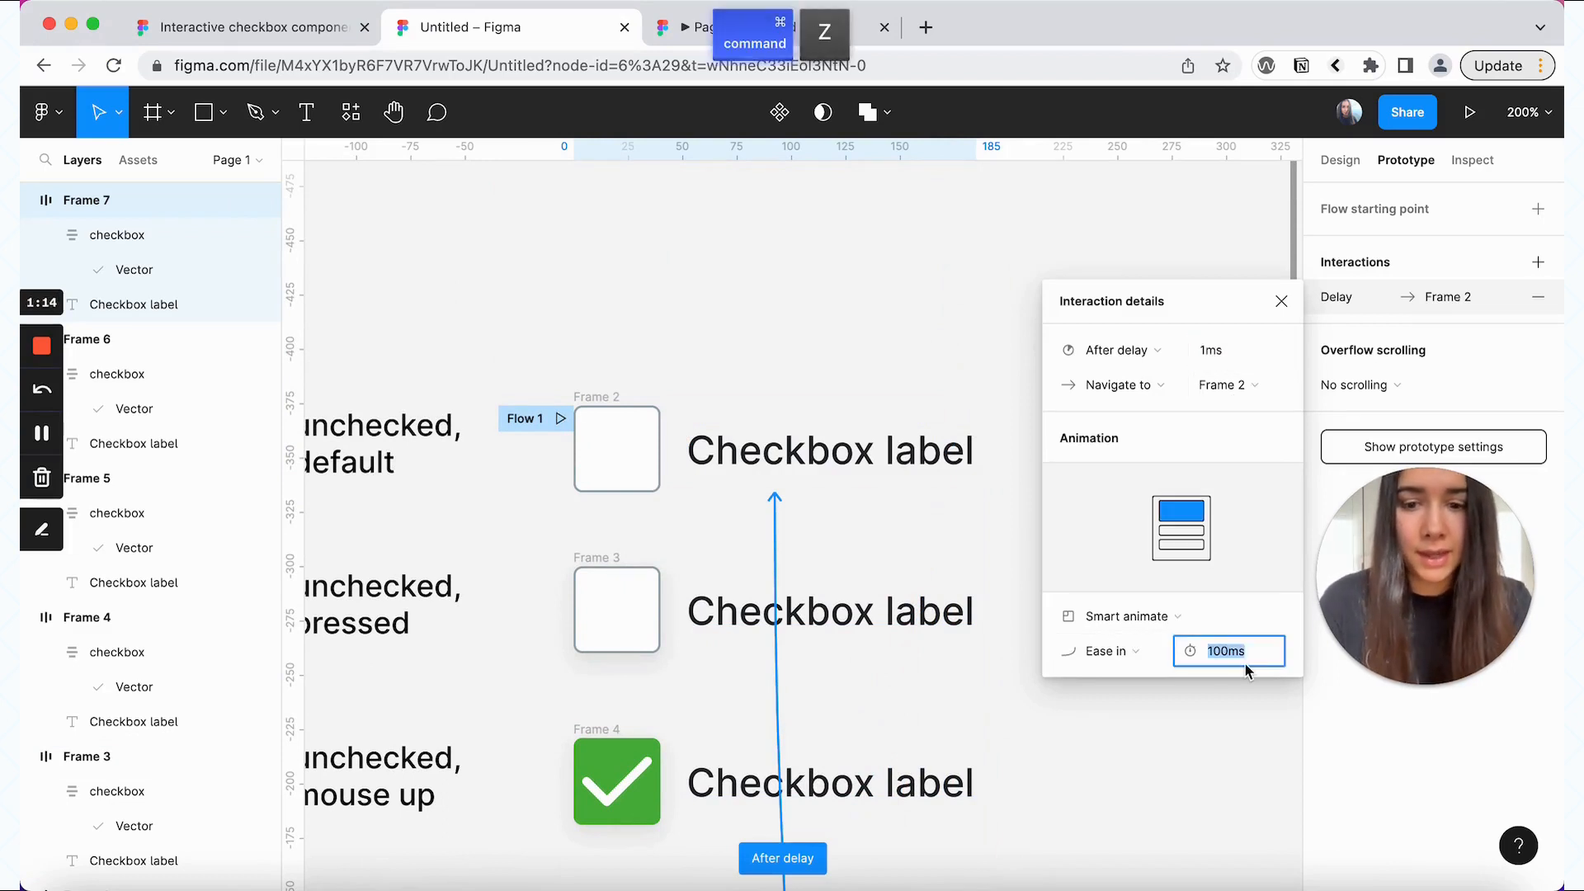
text(40ms)
key(Return)
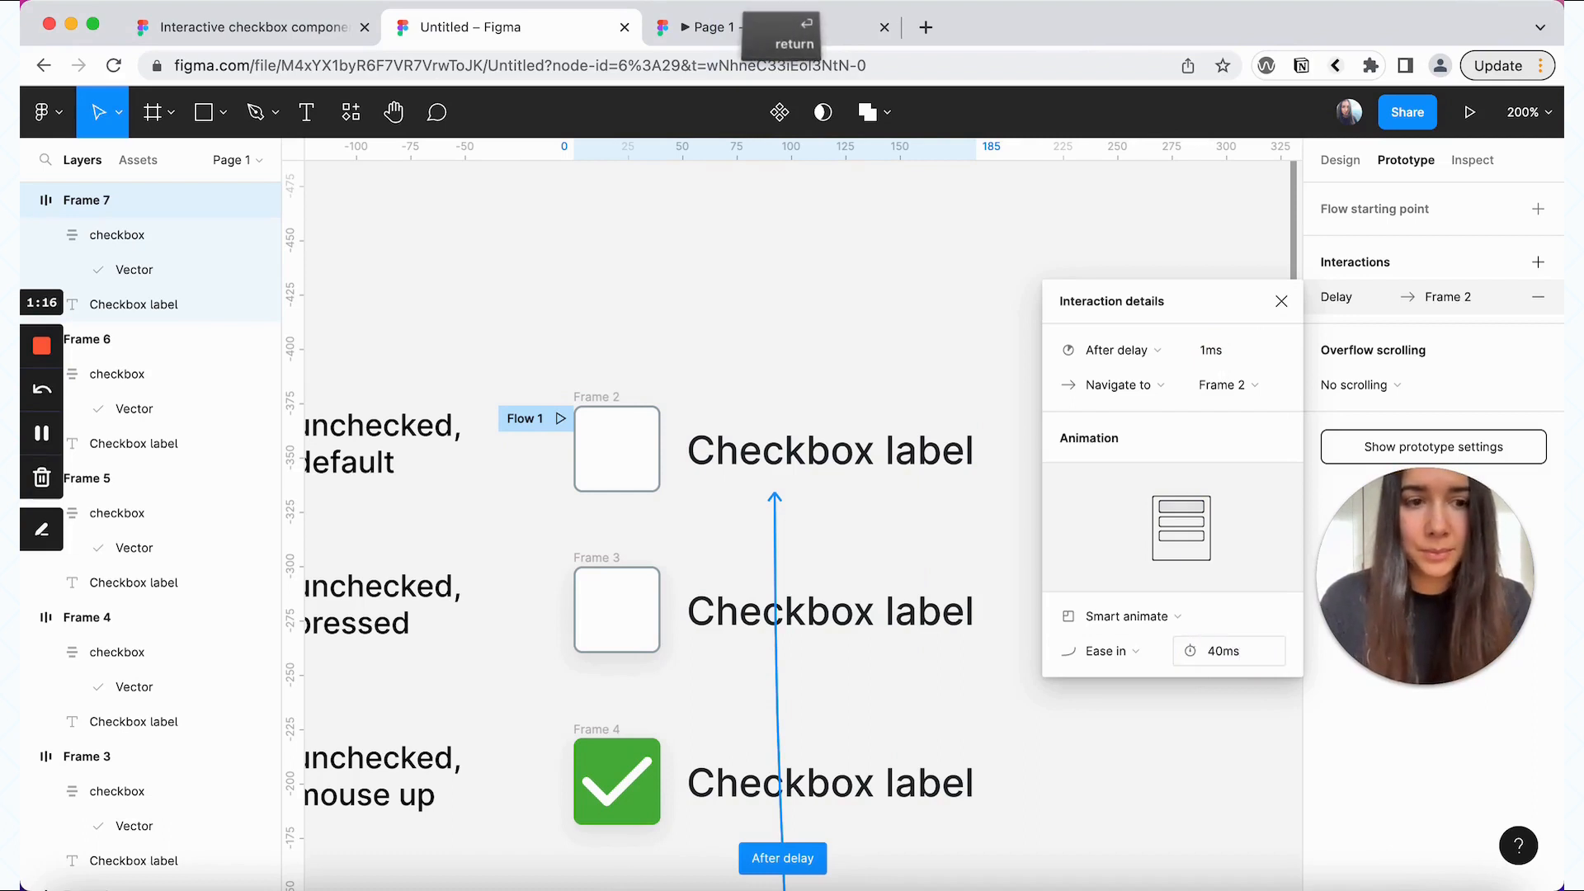
- Go back to the unchecked state in the prototype preview and test checking the checkbox
click(726, 26)
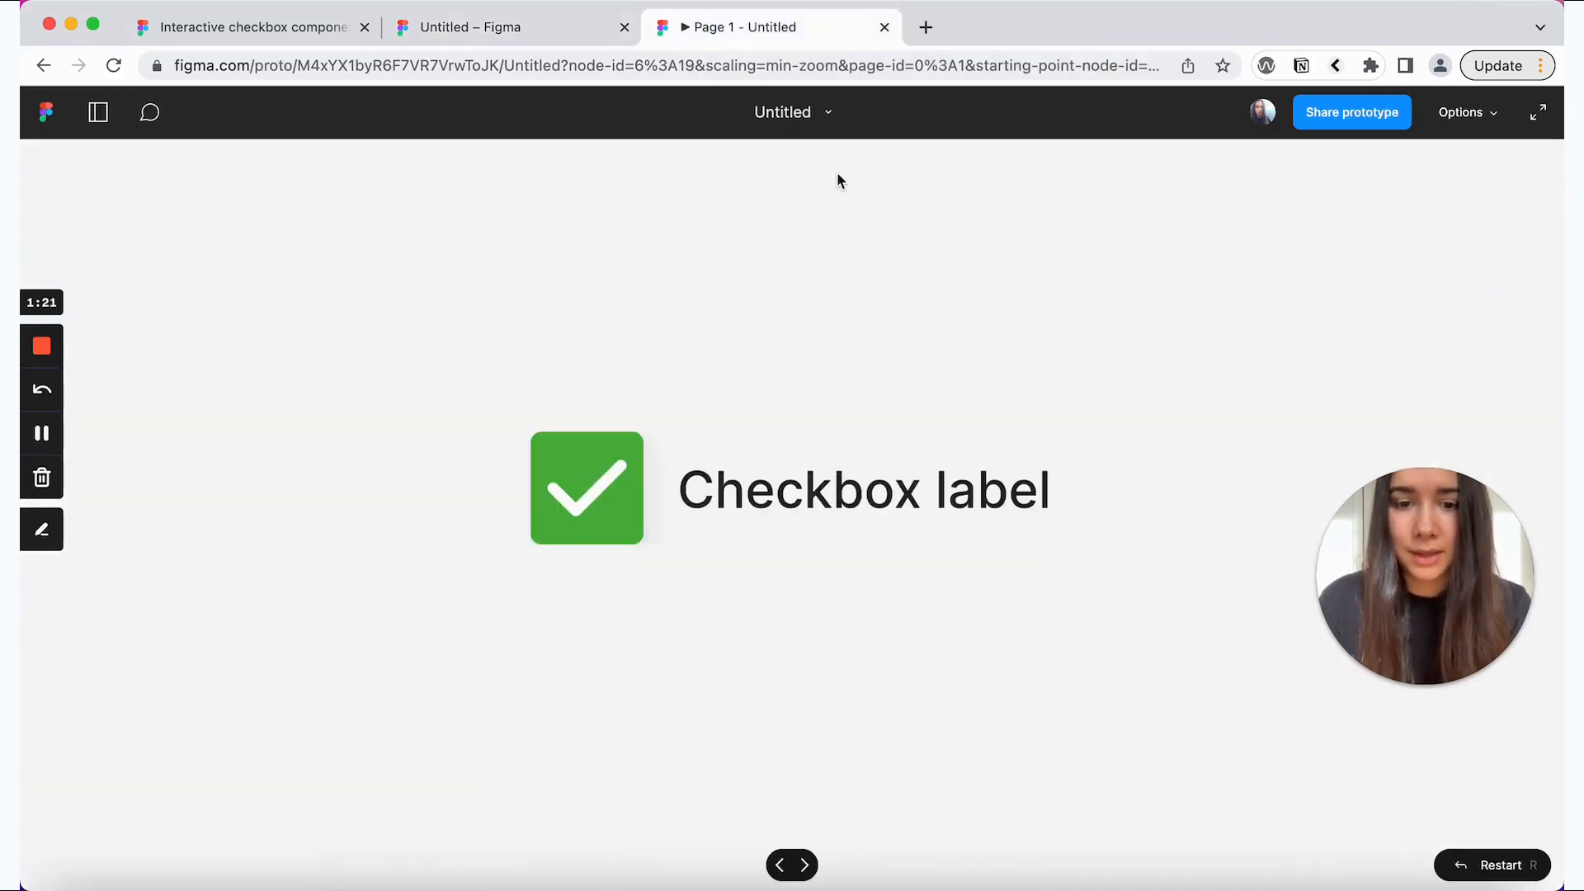
key(Left)
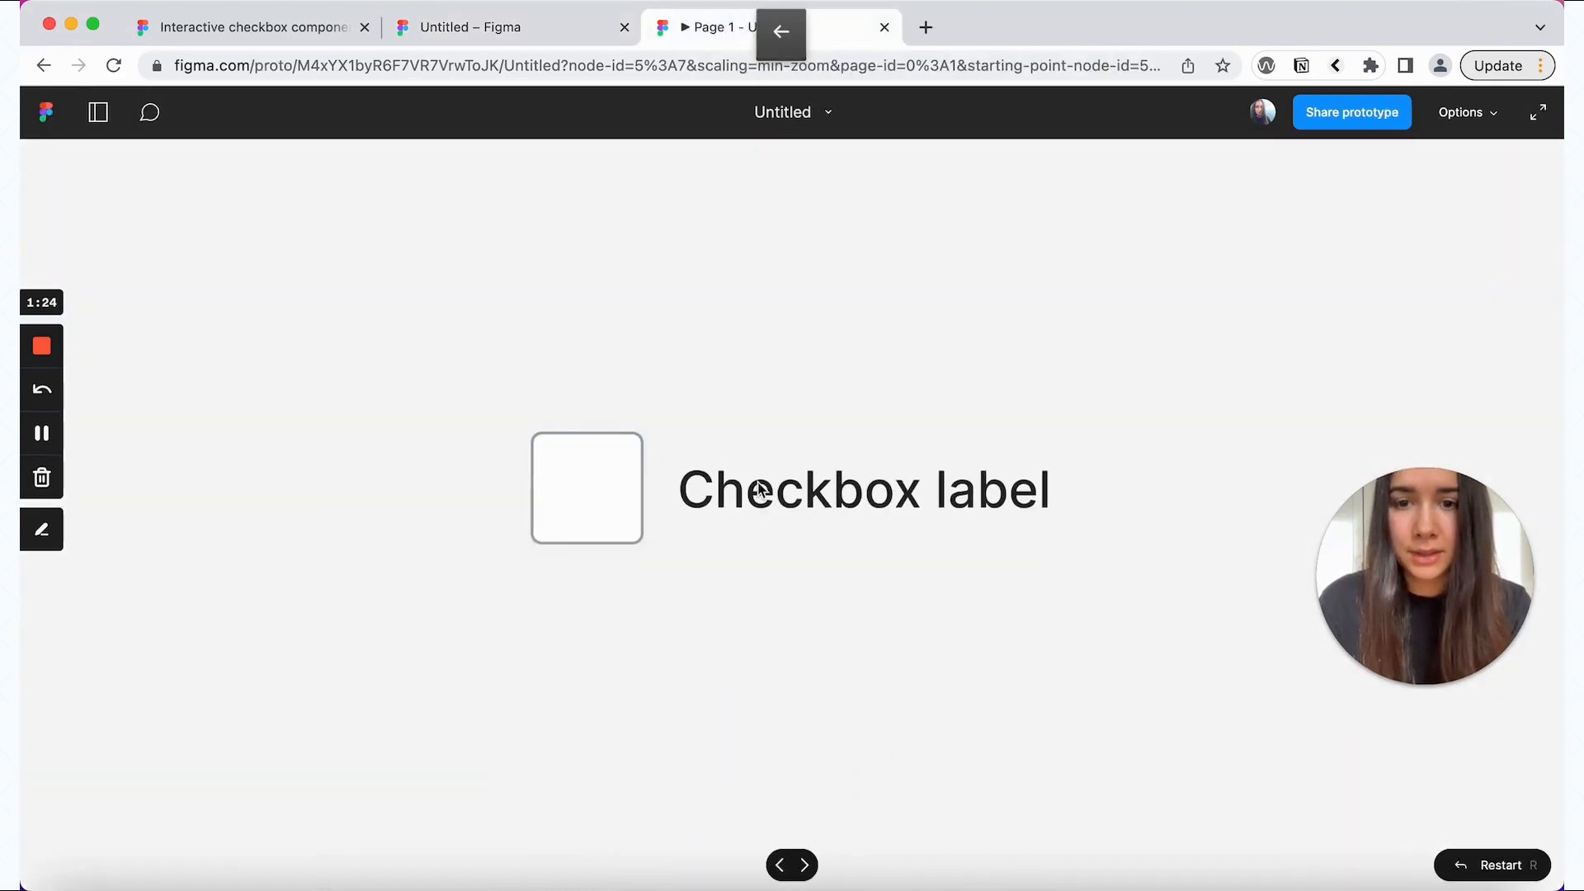
click(646, 478)
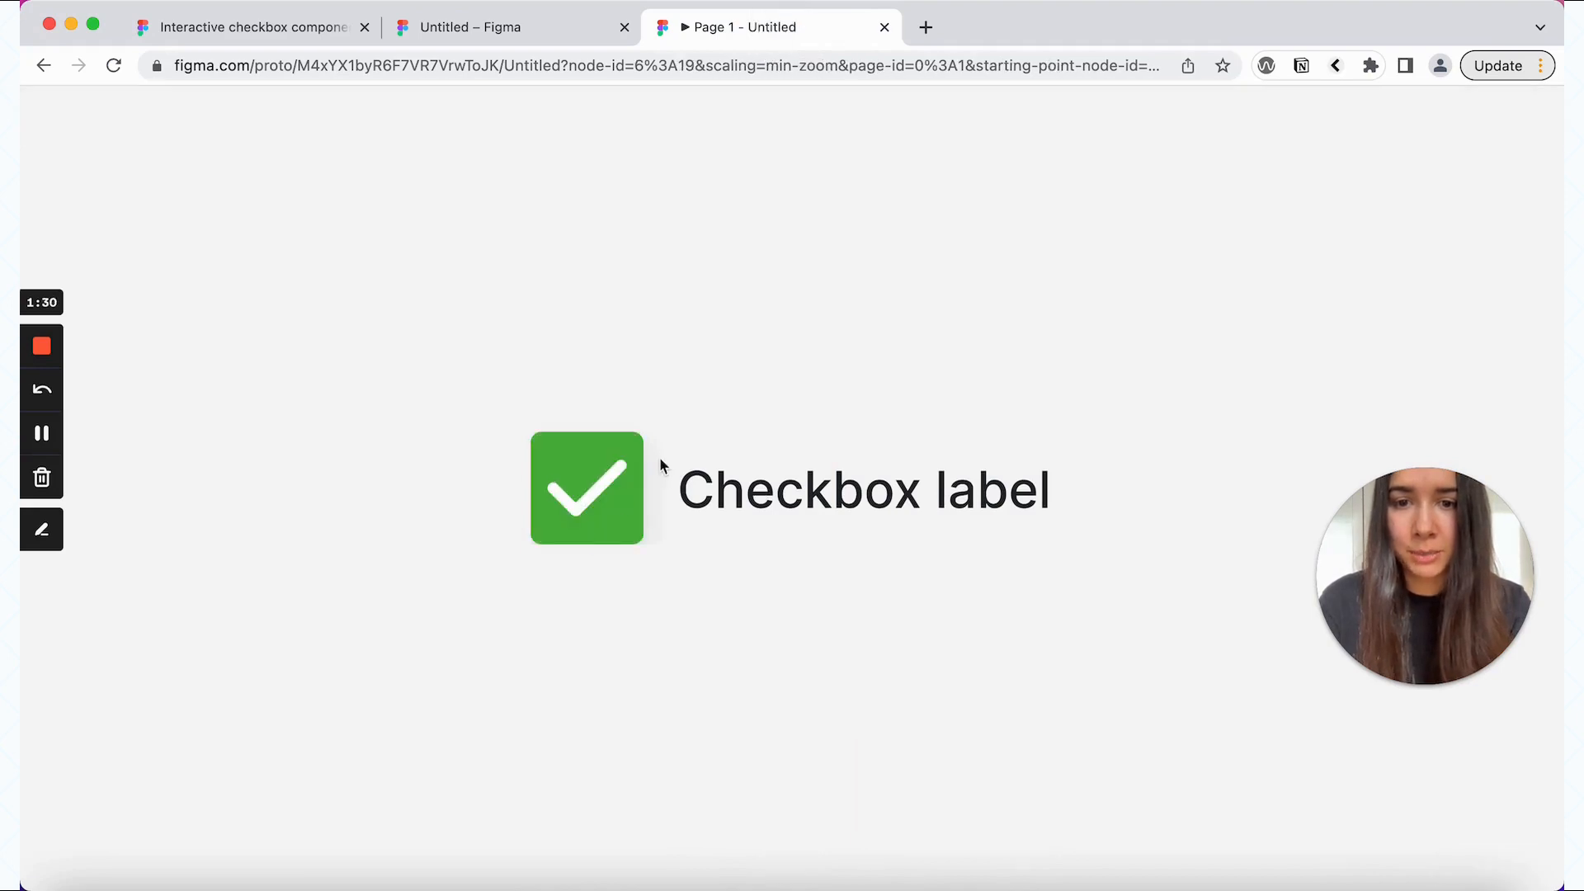
- Step back to the unchecked state in the prototype preview and try the checkbox once more
key(Left)
click(732, 496)
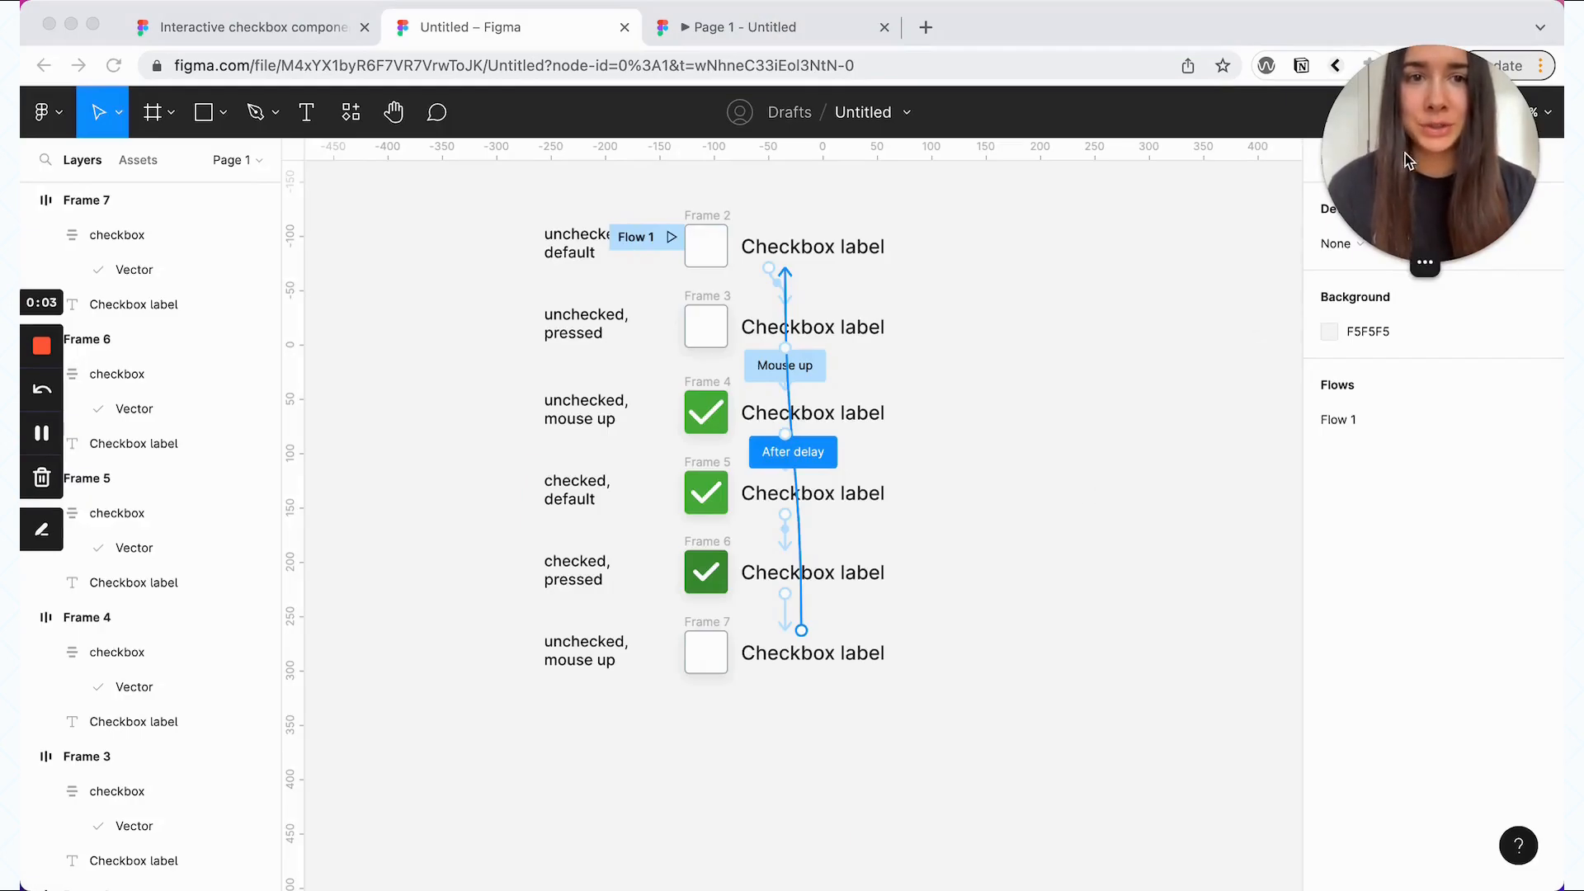
- Return to the design file and rename all six checkbox row frames to "checkbox" at once
drag(1414, 218, 1373, 666)
click(1338, 161)
click(1338, 161)
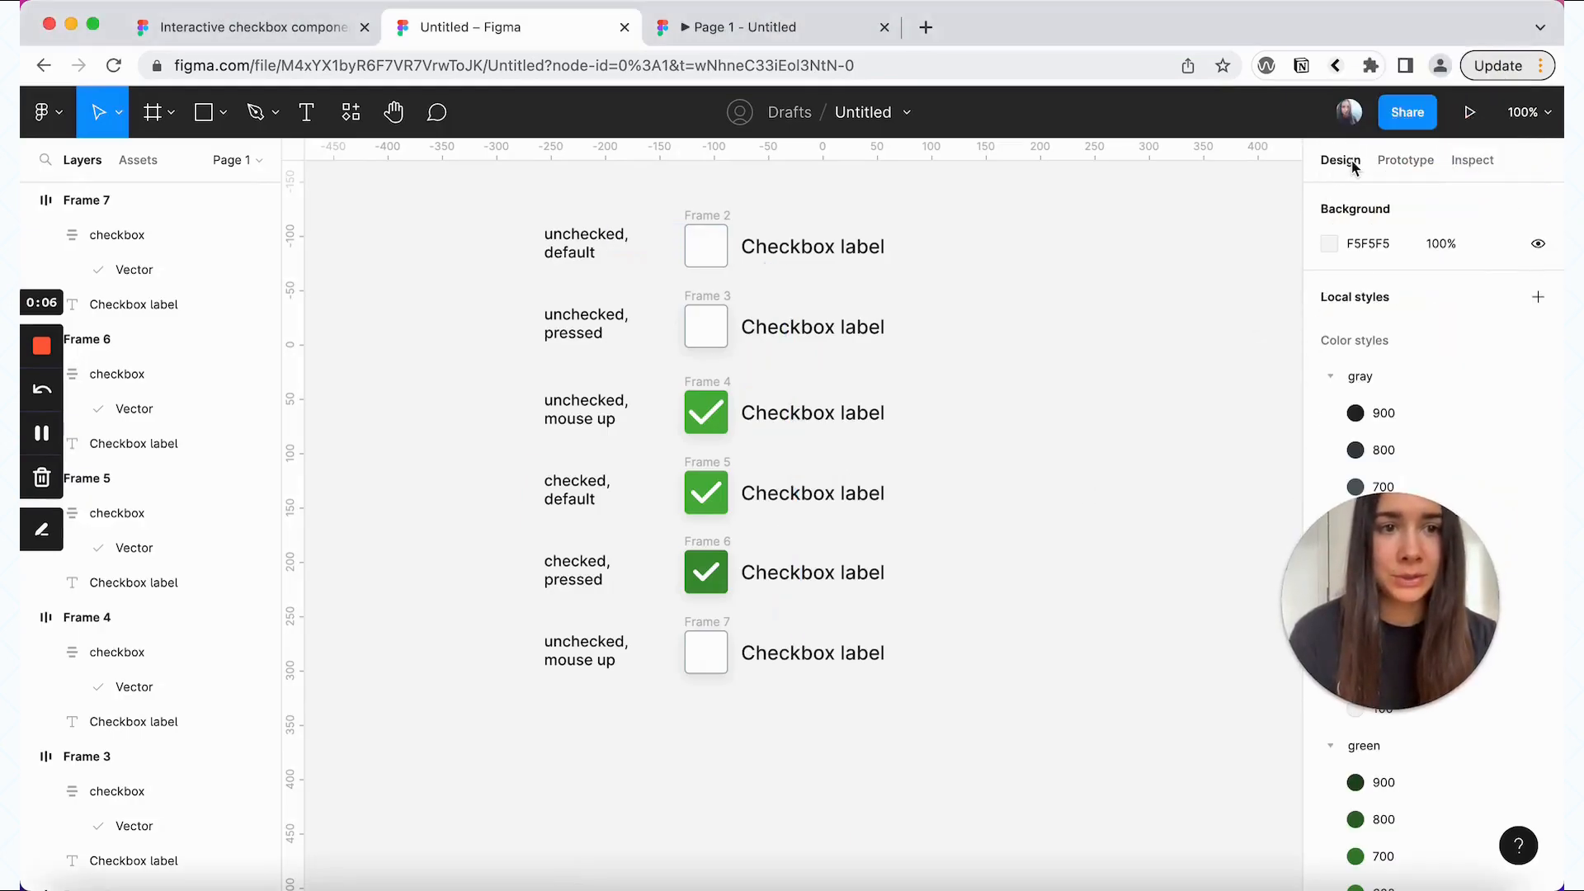
drag(962, 729, 667, 203)
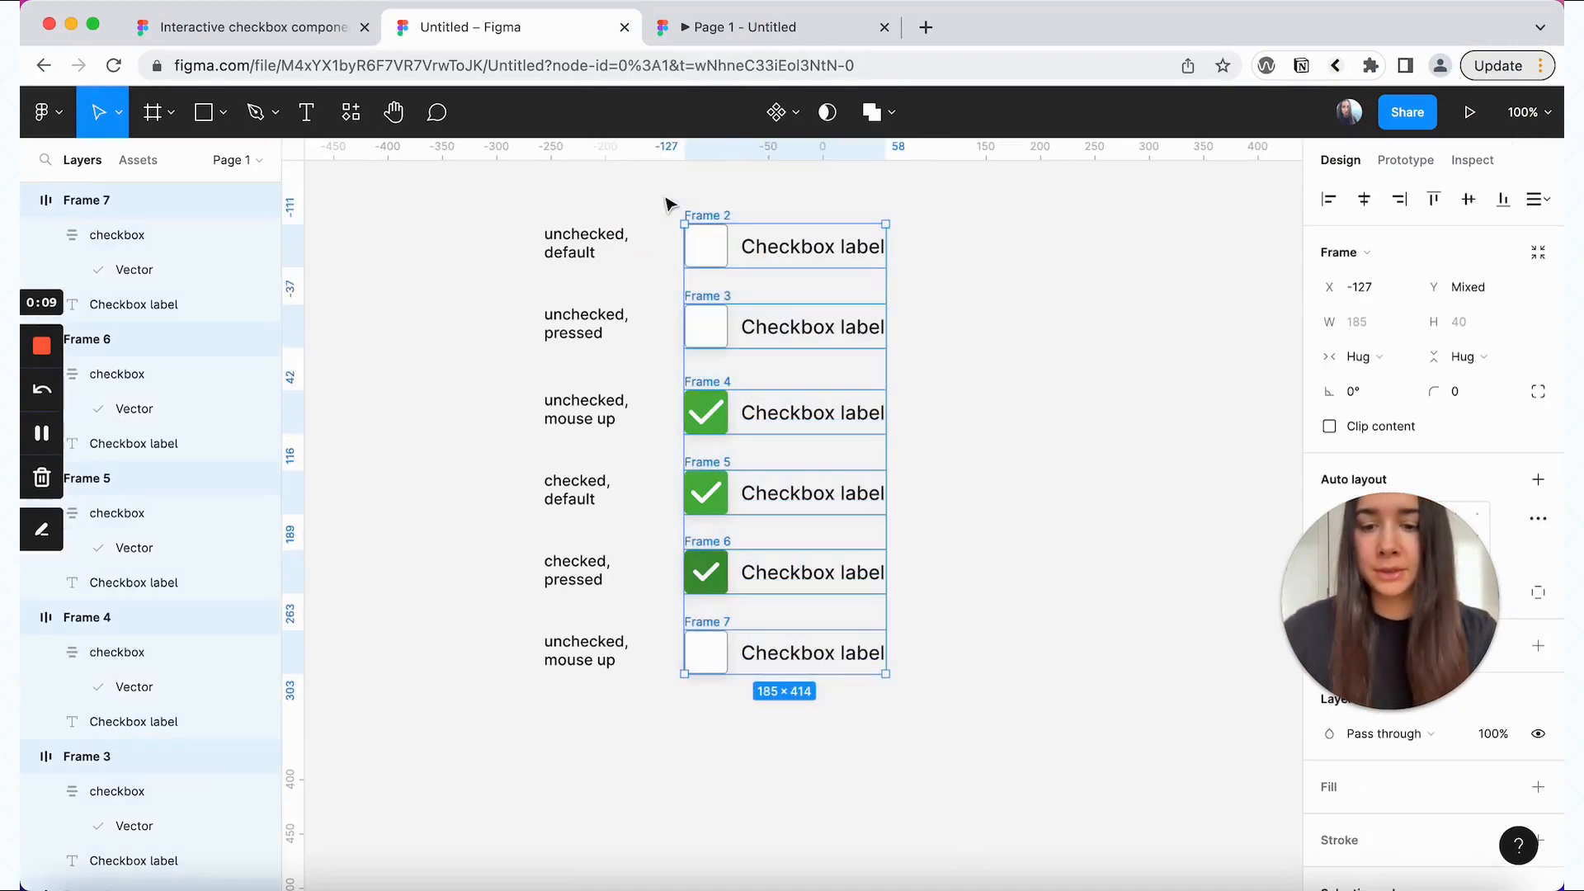
key(super+r)
text(checkbox)
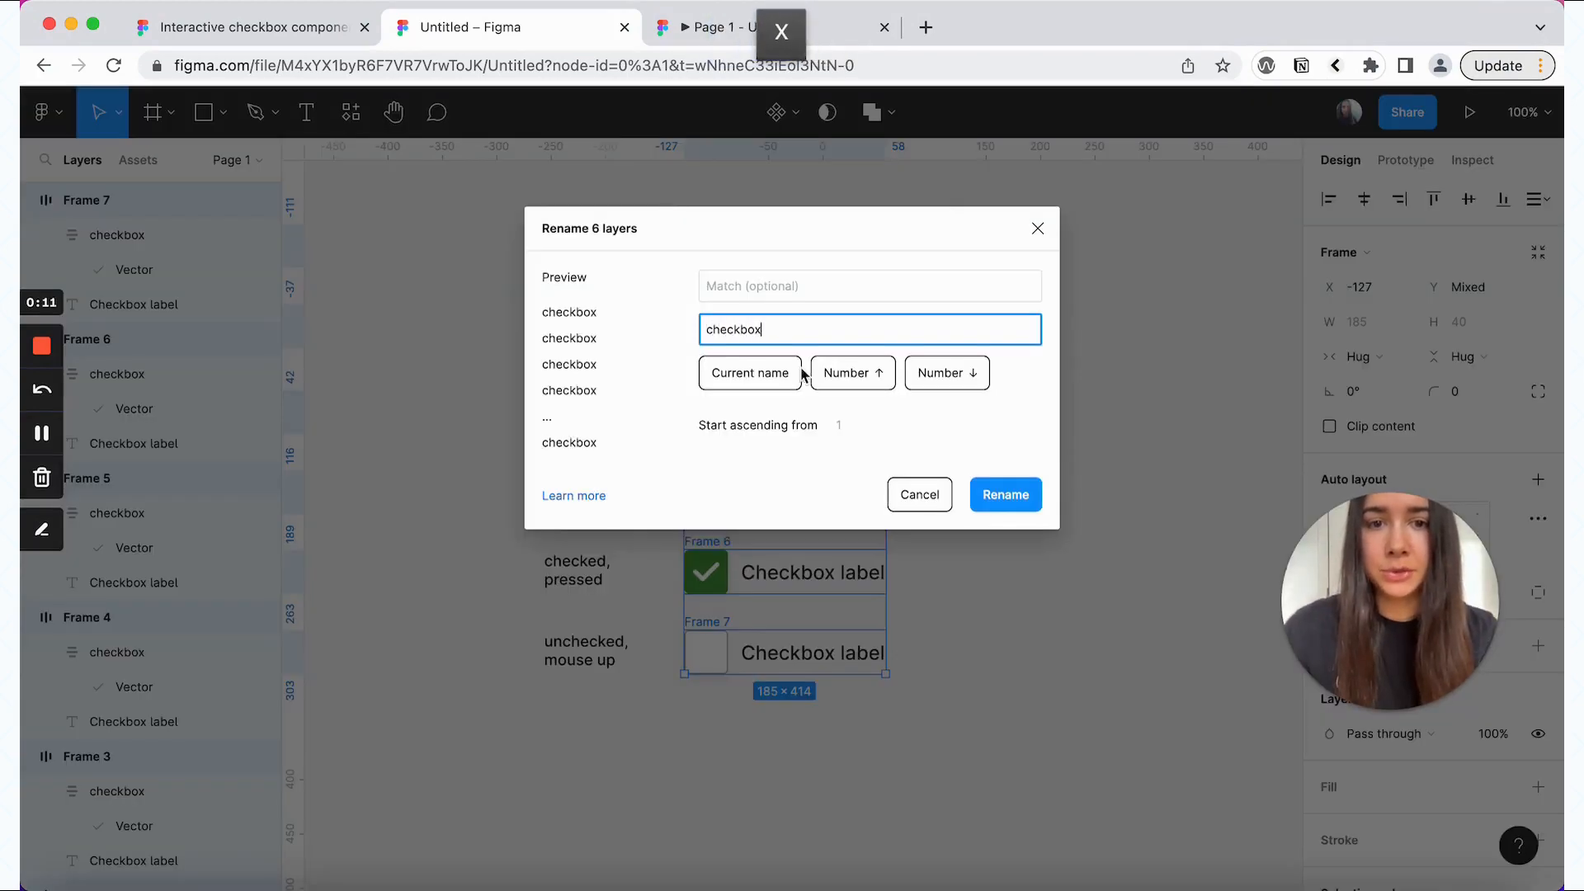
click(1002, 494)
- Turn the six selected checkbox frames into a component set and shift it slightly to align with the state captions
click(797, 114)
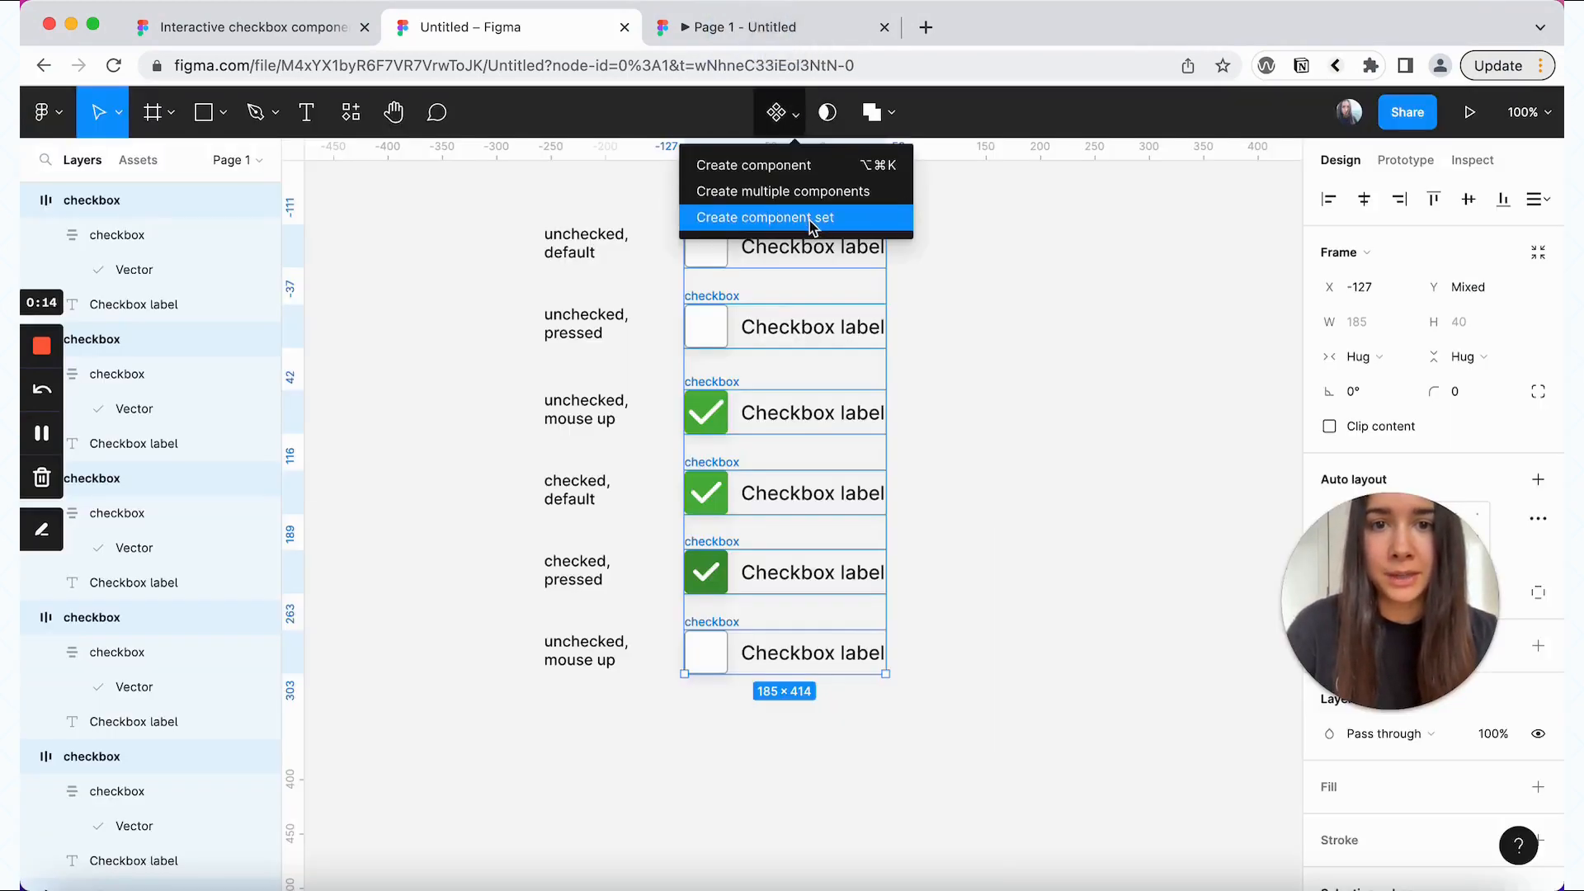
click(767, 217)
drag(714, 193, 741, 204)
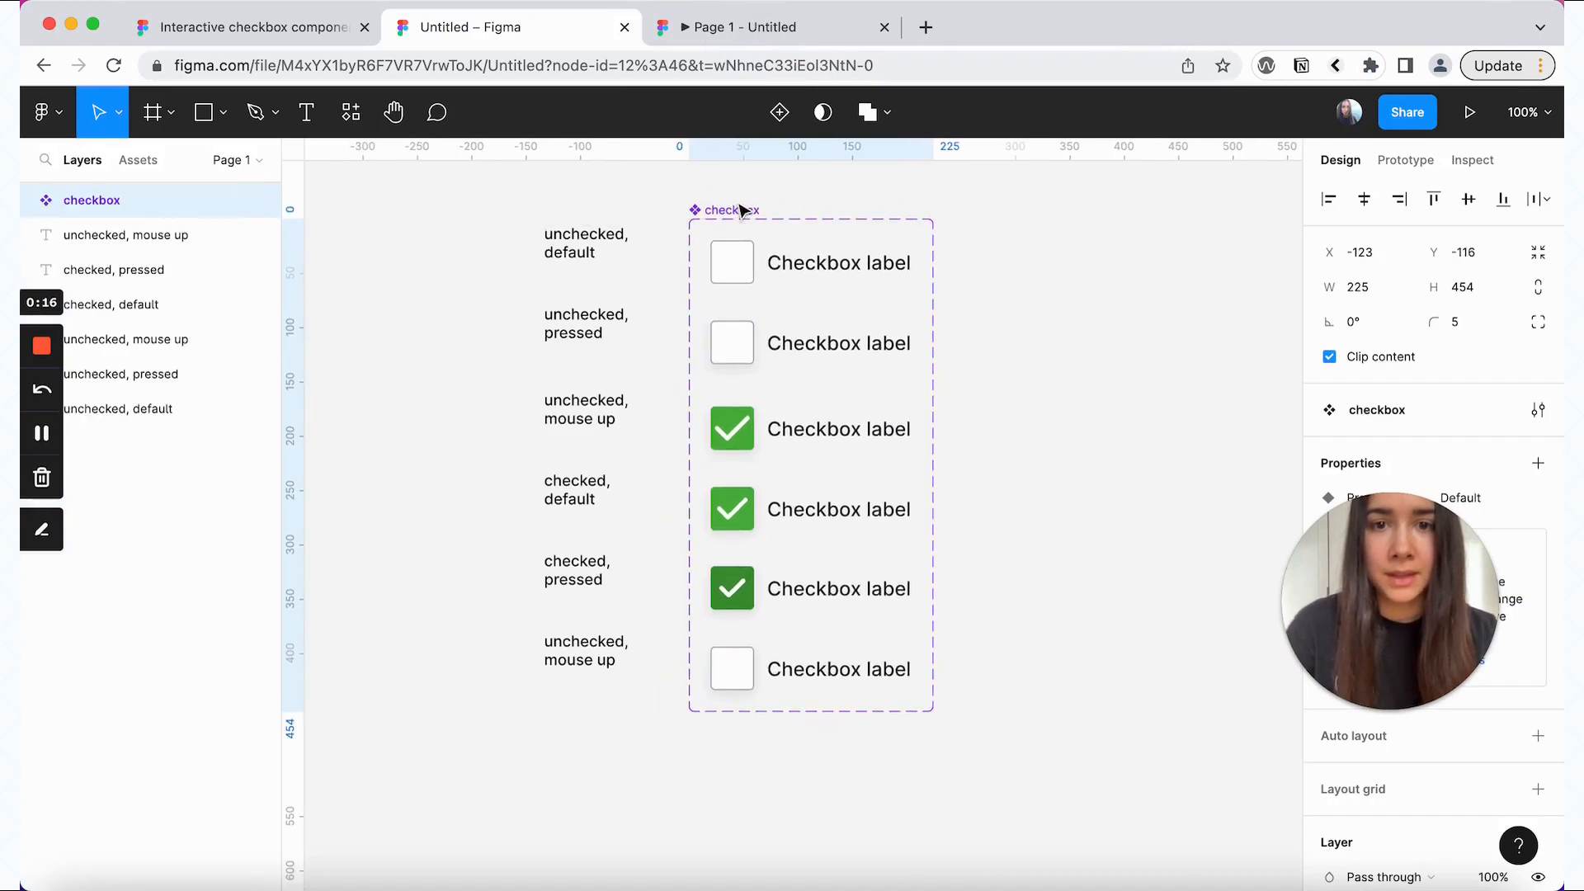
- Rename the component set's existing variant property to "Checked"
drag(1351, 525, 1284, 147)
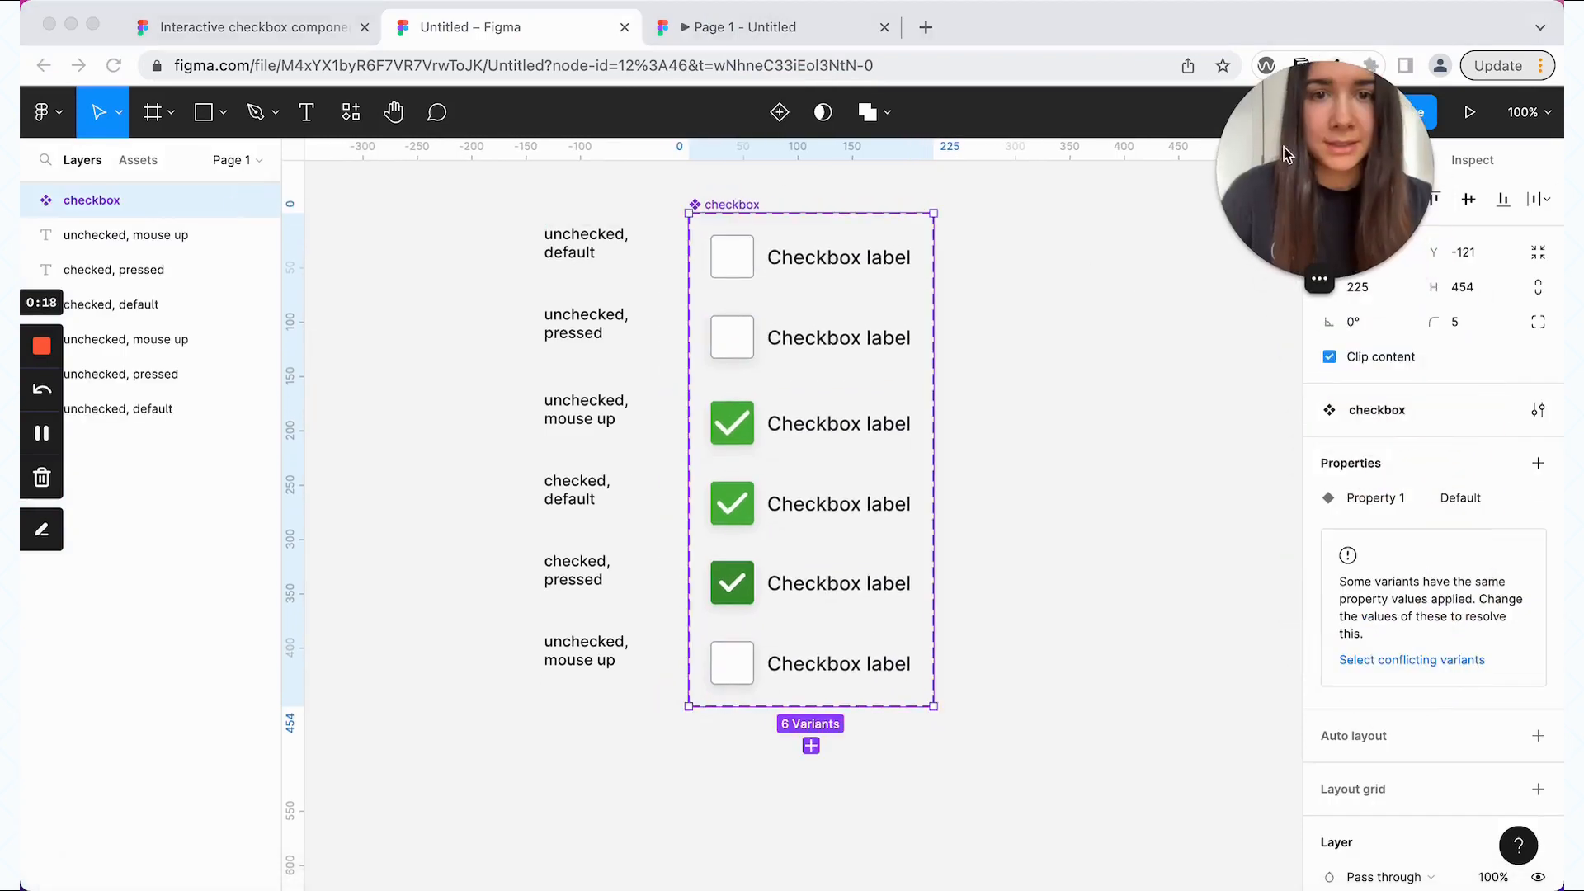
double_click(1389, 499)
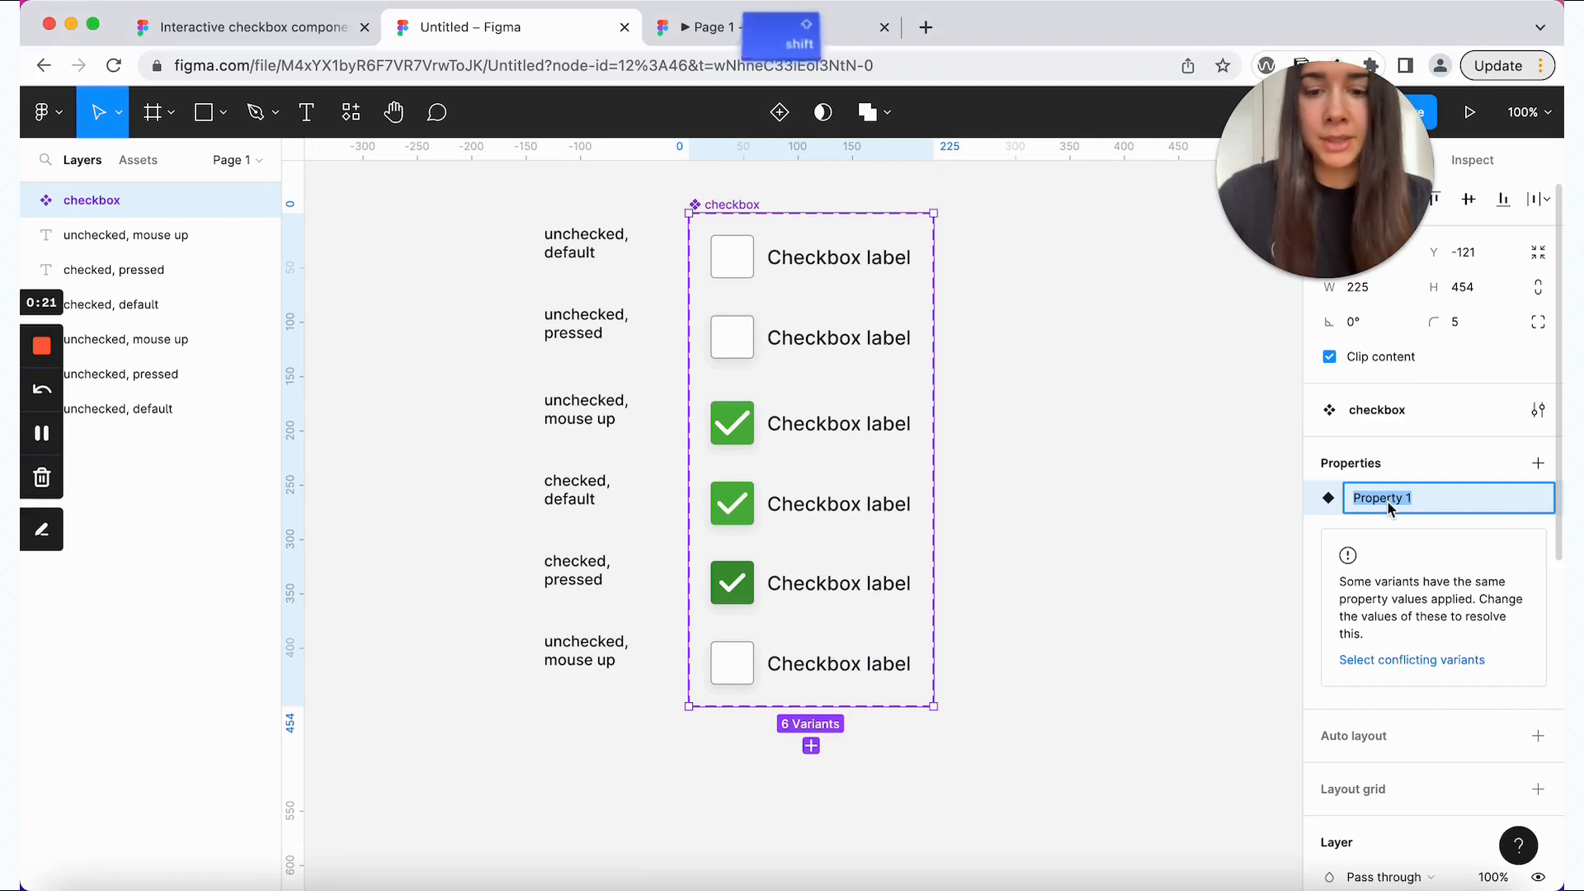
text(Checked)
click(1411, 470)
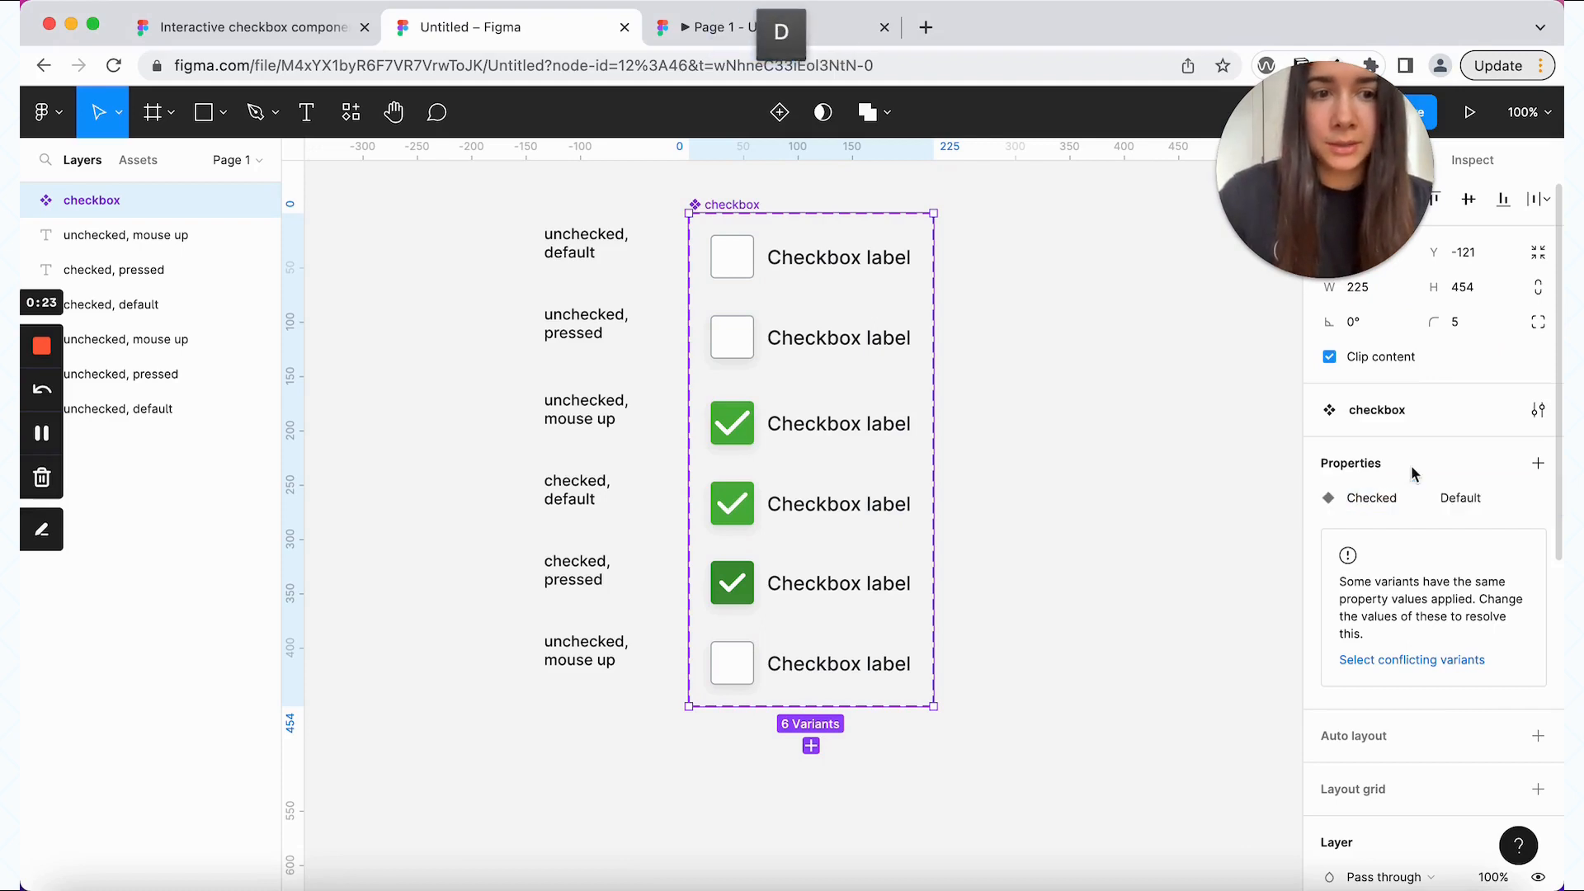
- Set the Checked property to "no" for the three variants with an empty box
click(771, 268)
shift+click(792, 339)
shift+click(834, 670)
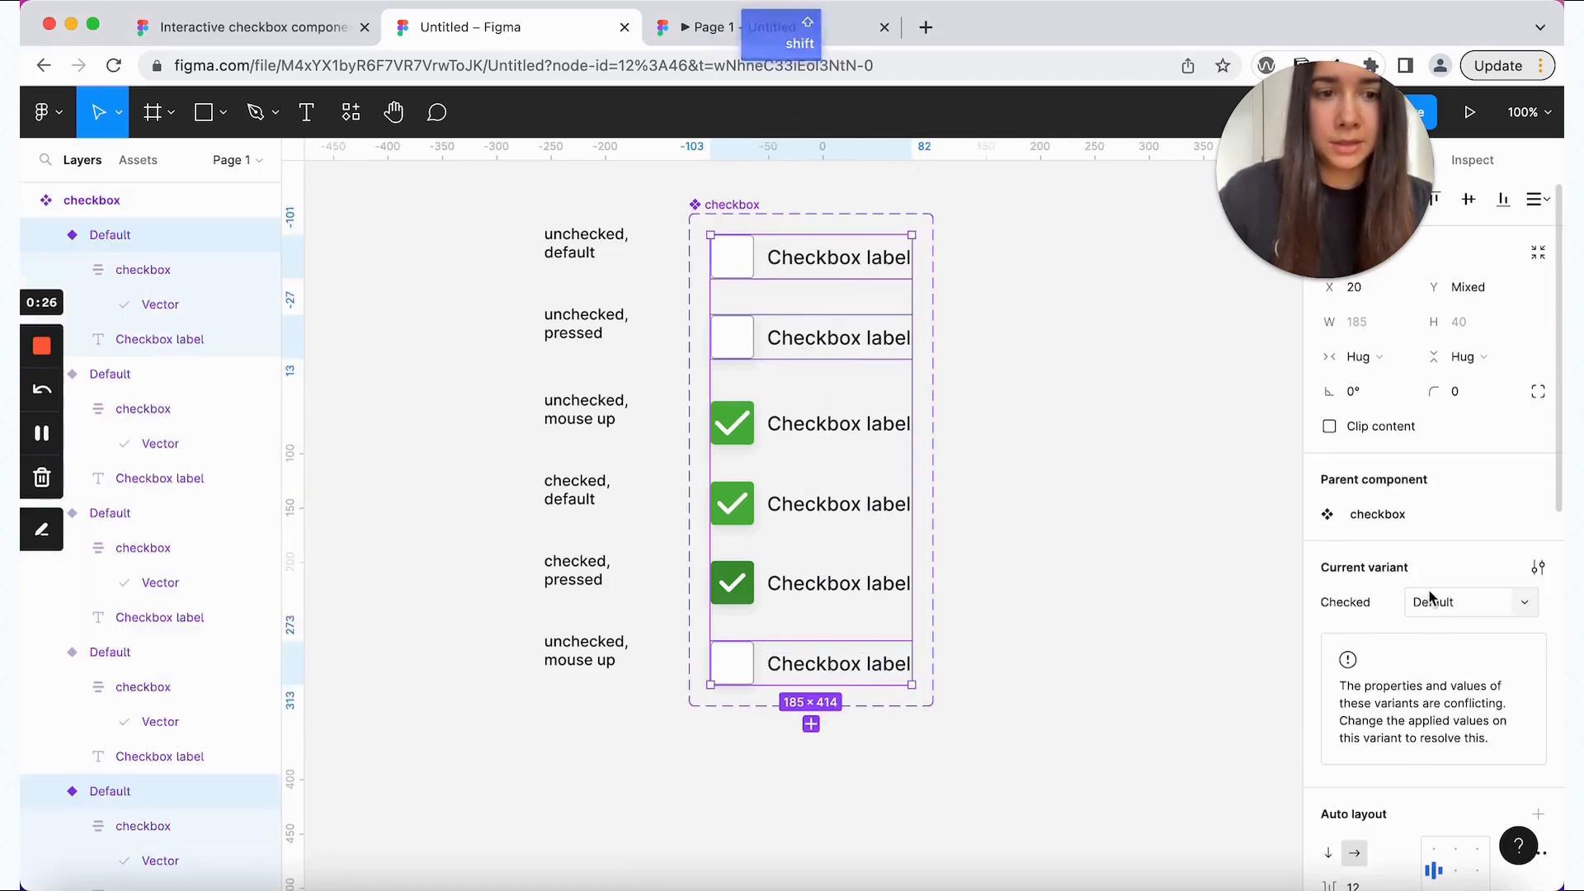
click(1428, 601)
text(no)
- Set the Checked property to "yes" for the three variants with a green checkmark box
click(797, 583)
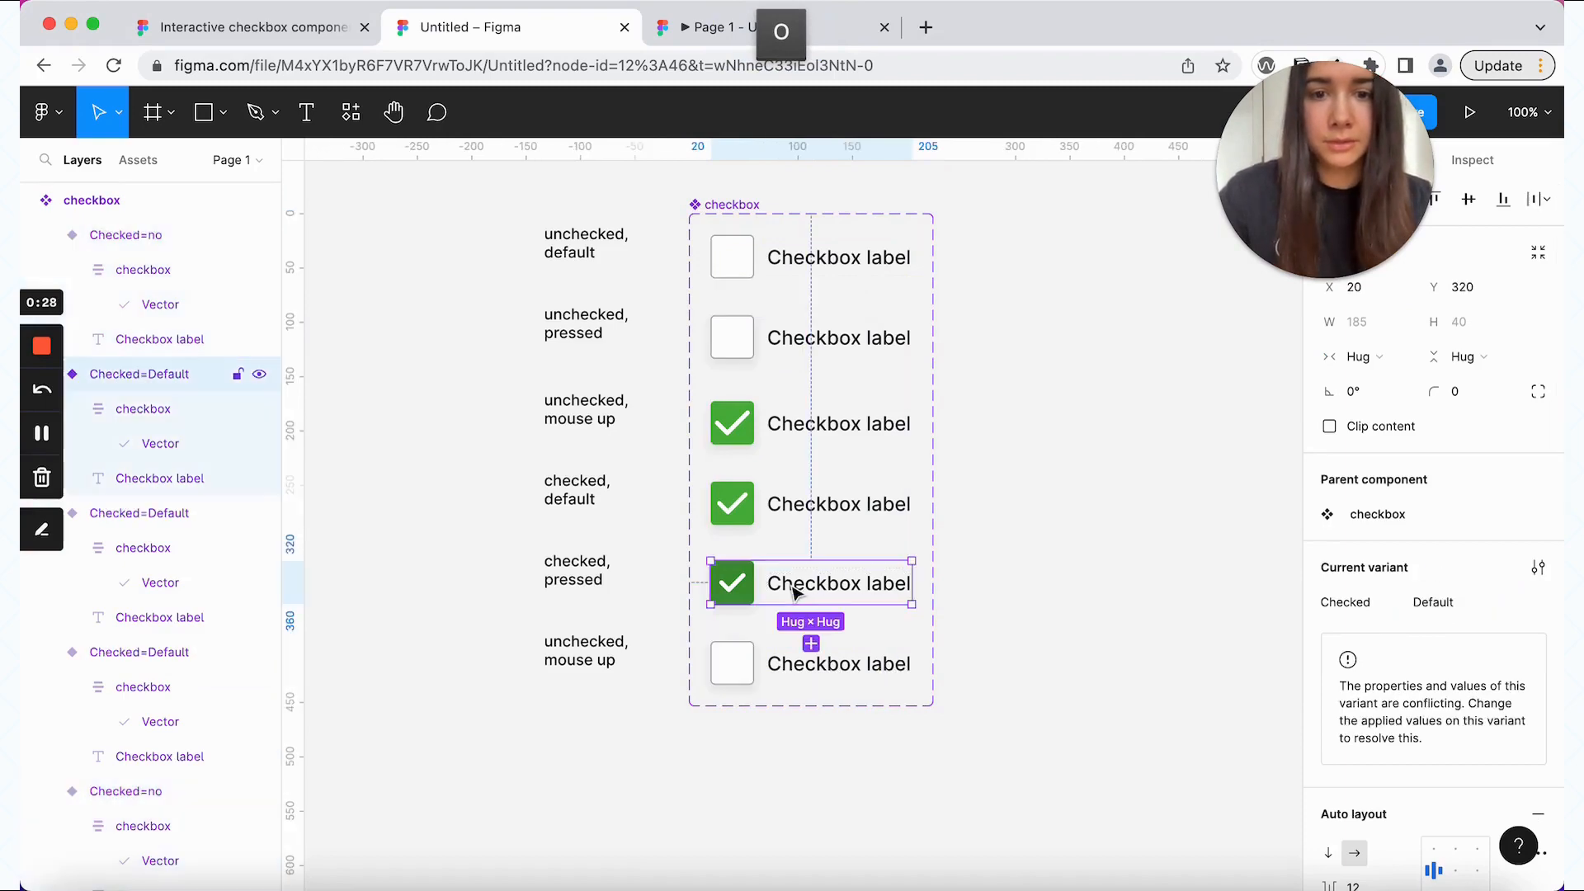
shift+click(797, 503)
shift+click(785, 423)
click(1426, 636)
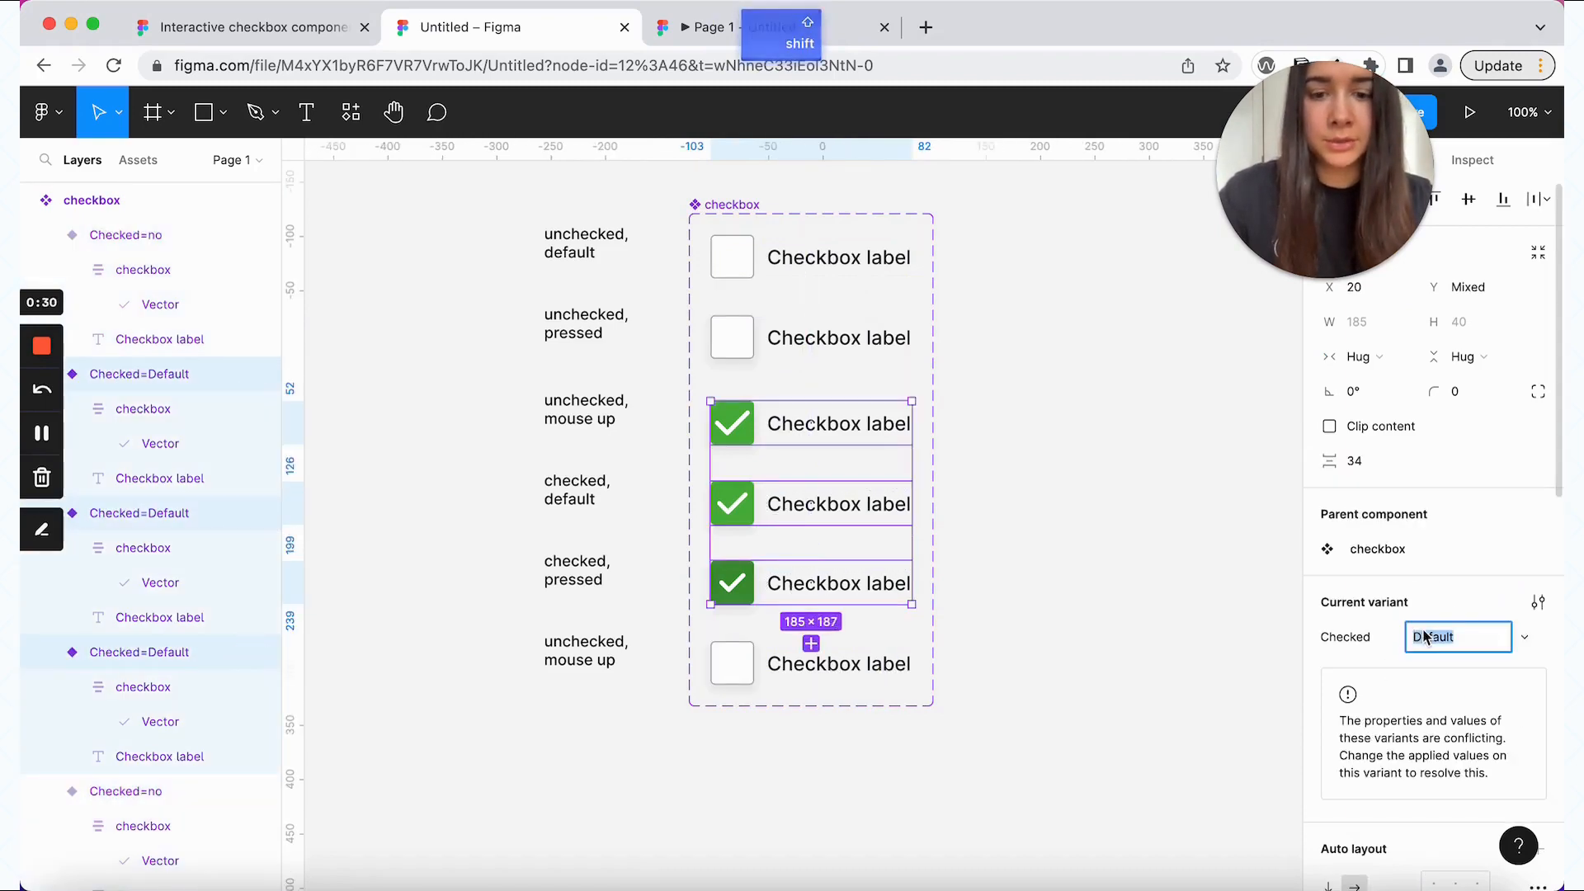
text(yes)
key(Escape)
- Add a second variant property named "State" to the checkbox component set
click(1536, 462)
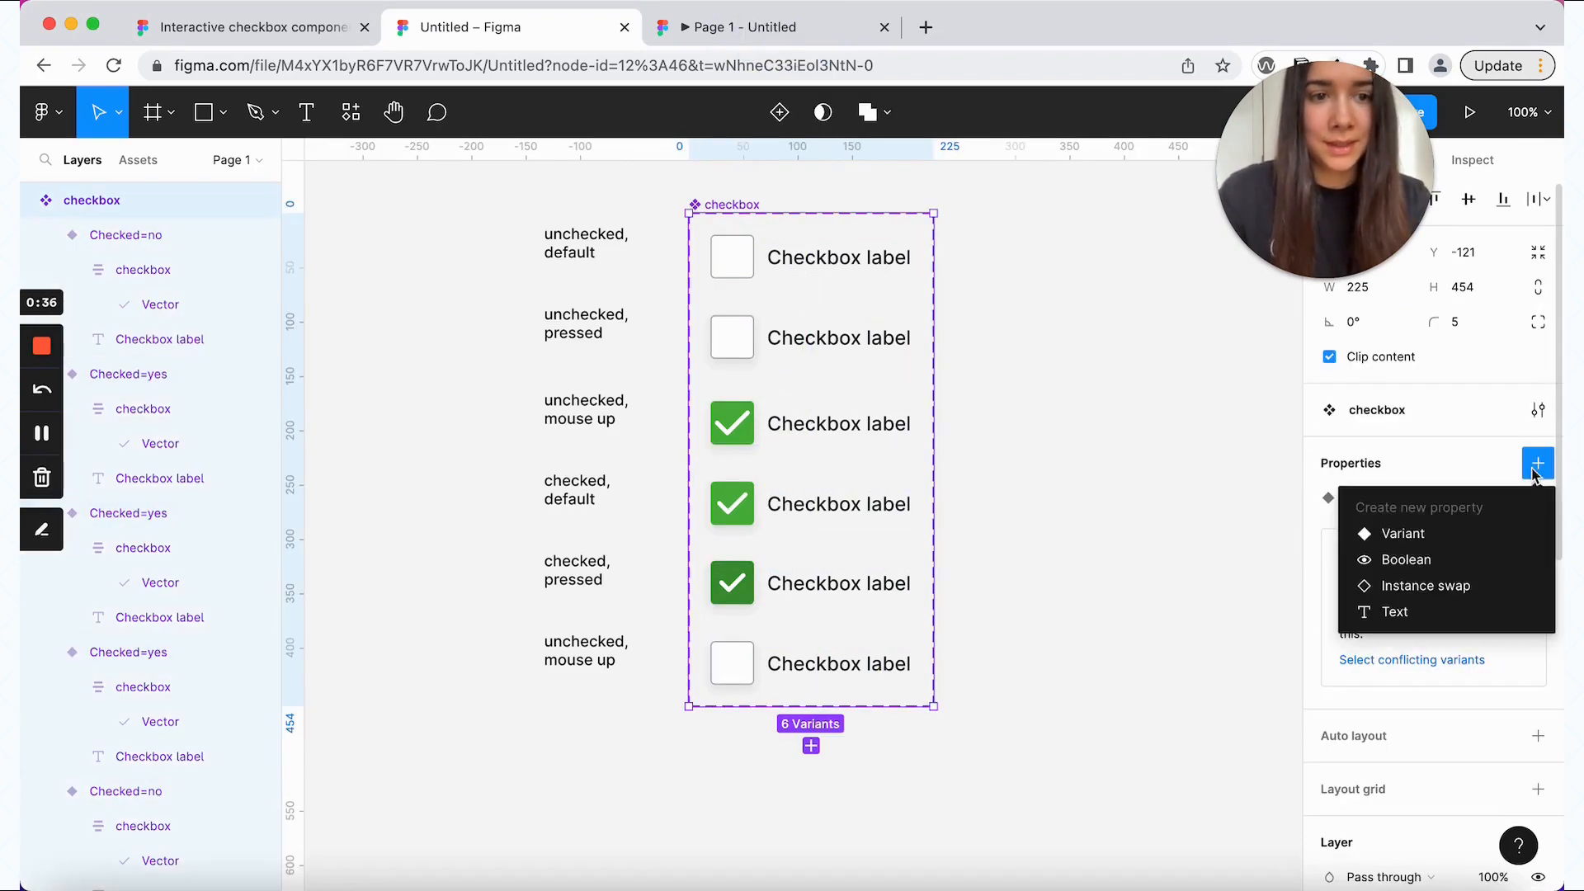
click(1402, 533)
text(State)
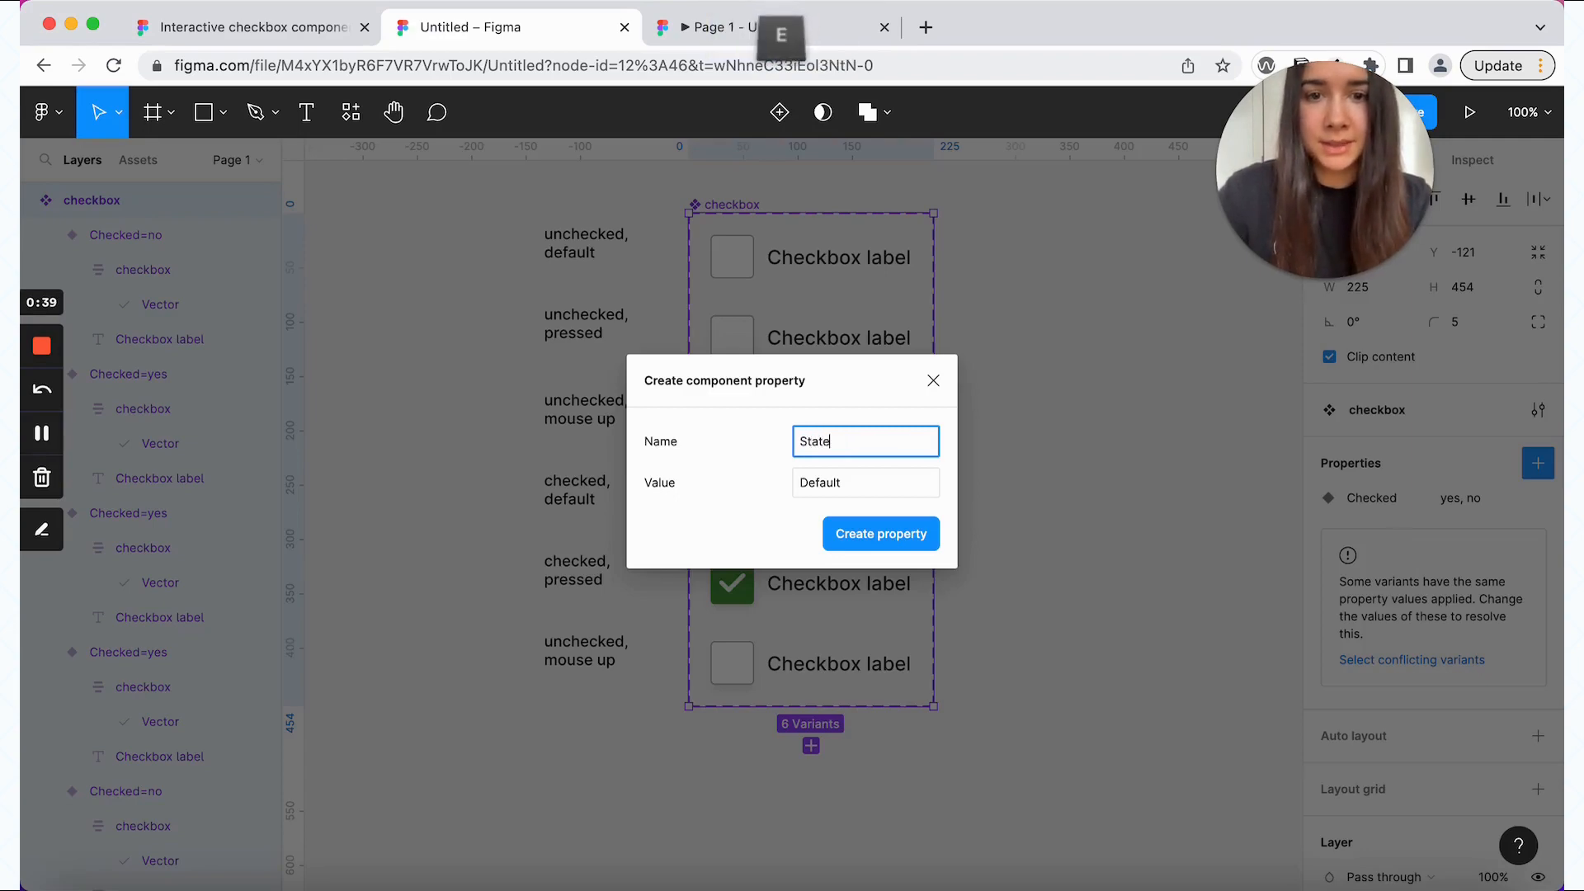
key(Return)
- Set the State property to "default" for the "unchecked, default" and "checked, default" variants
click(839, 257)
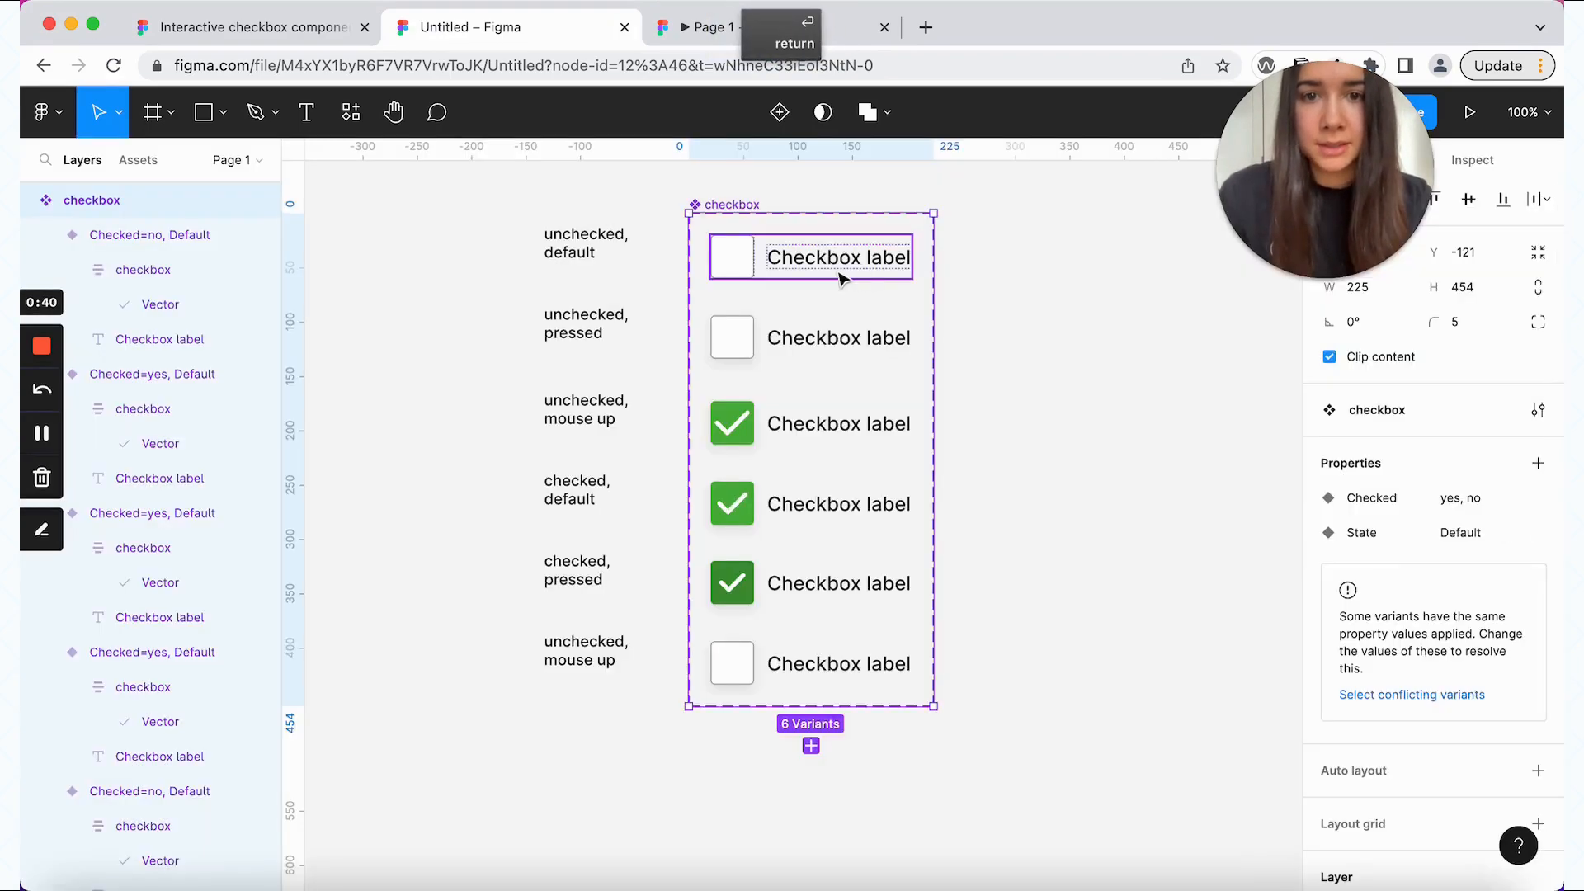
shift+click(812, 505)
click(1458, 671)
text(default)
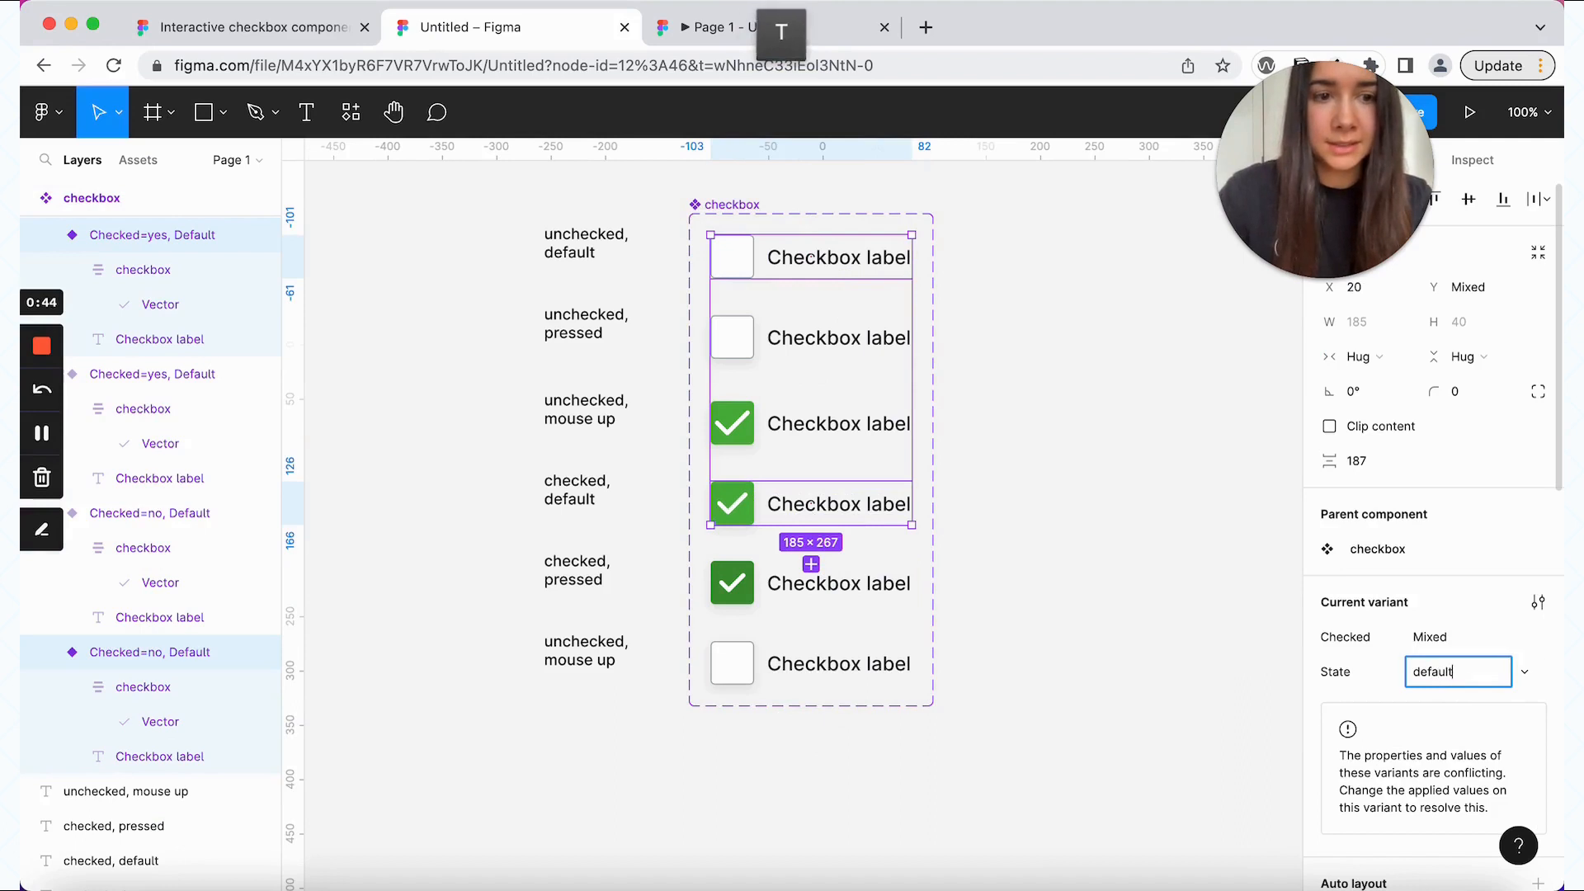
key(Return)
- Set the State property to "pressed" for the "unchecked, pressed" and "checked, pressed" variants
click(835, 327)
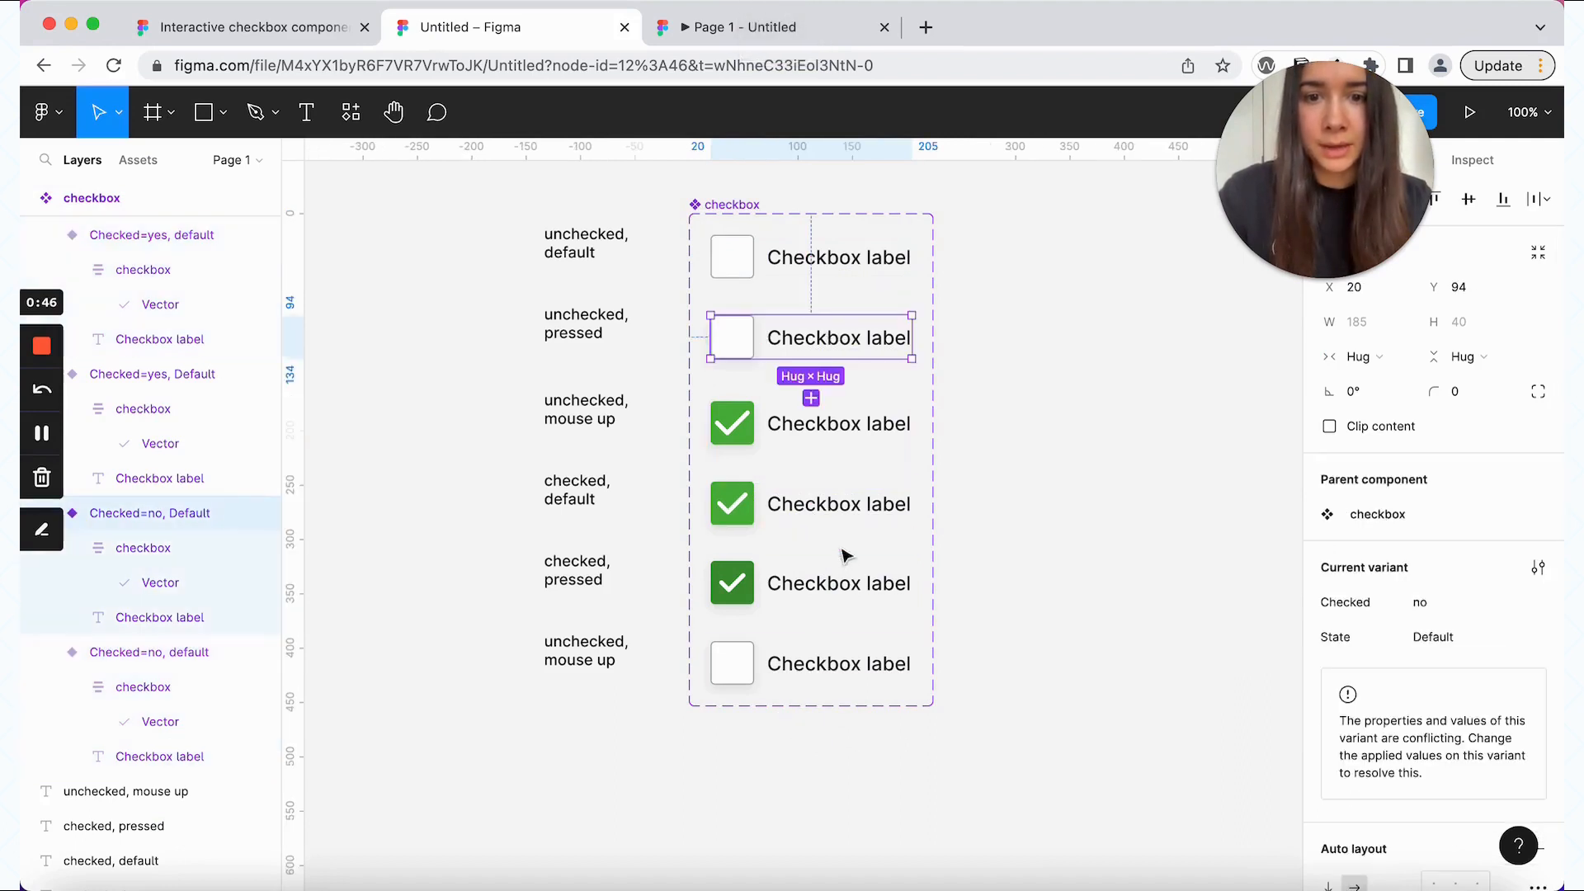
shift+click(839, 583)
click(1458, 684)
text(pressed)
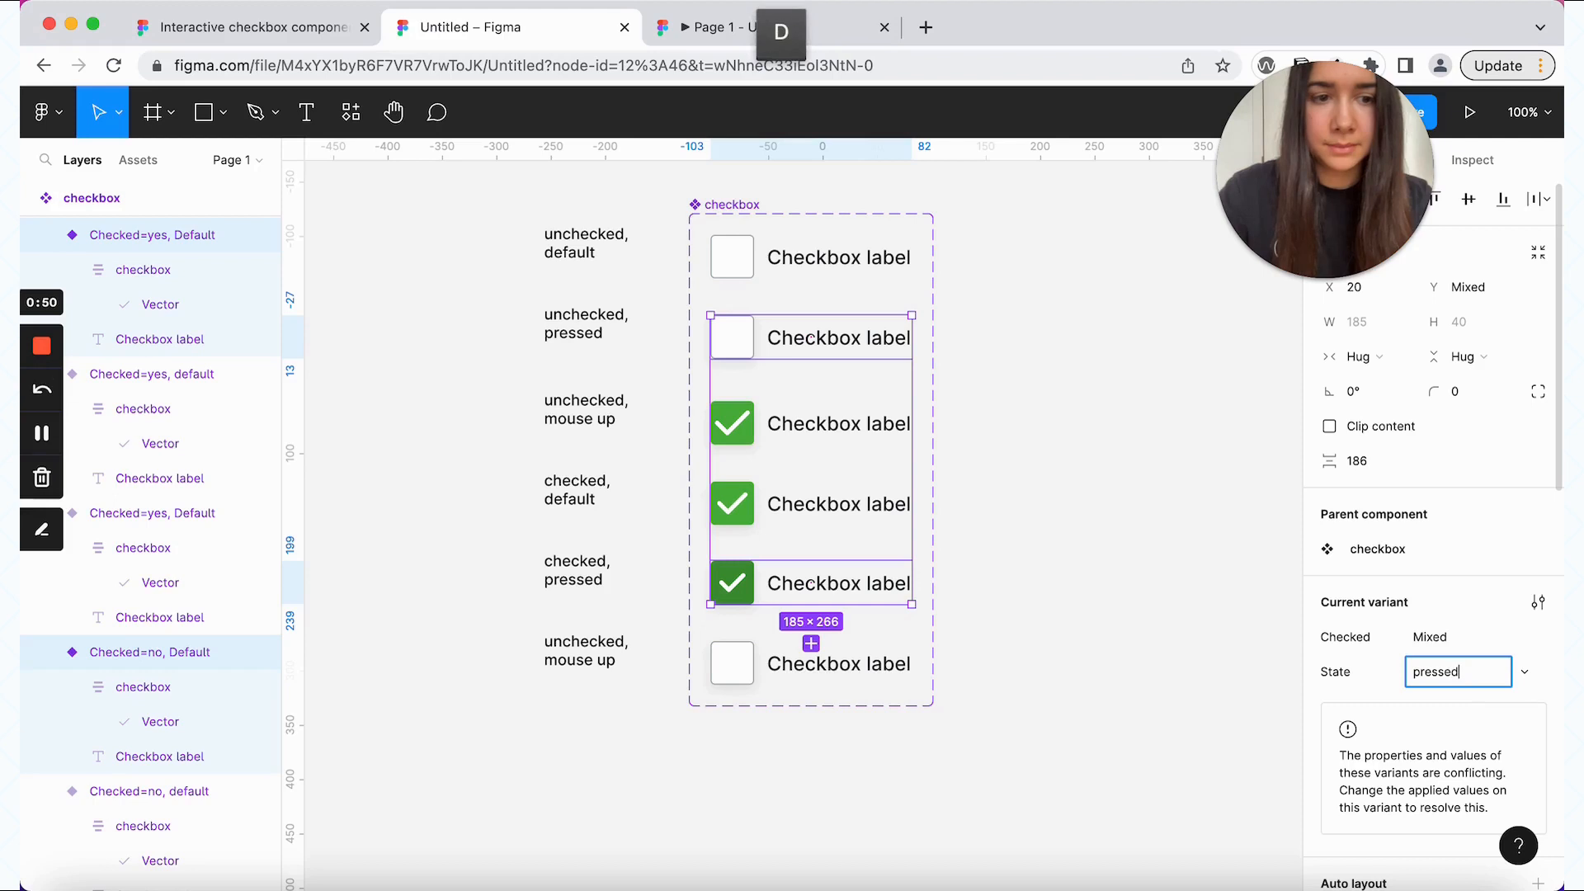
key(Return)
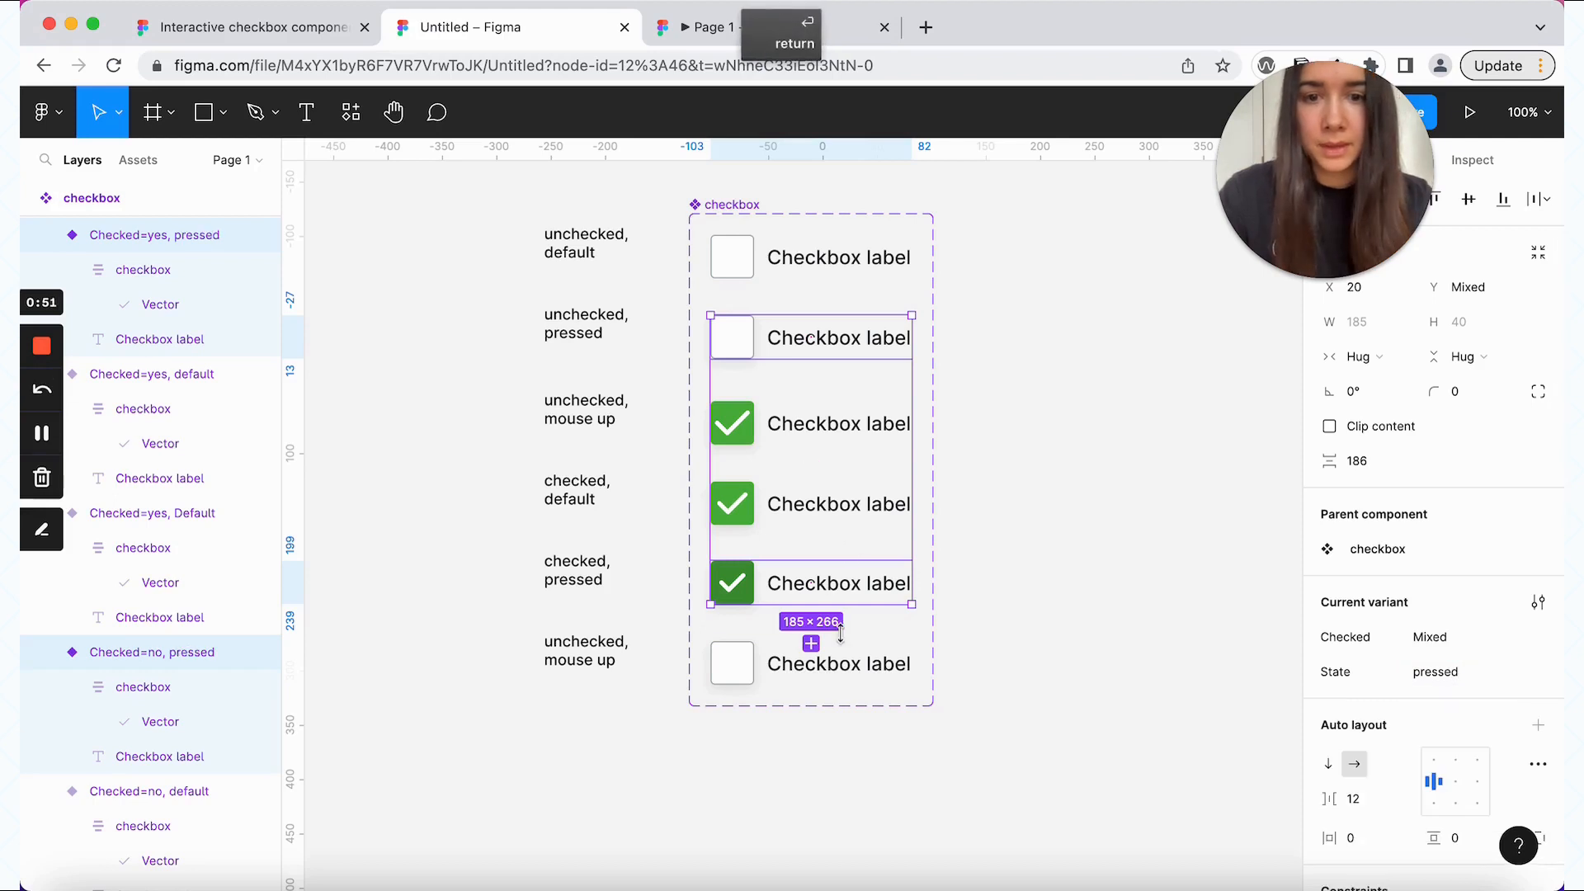
- Set the State property to "mouse up" for both "unchecked, mouse up" variants, then deselect them
click(841, 665)
shift+click(814, 439)
click(1452, 671)
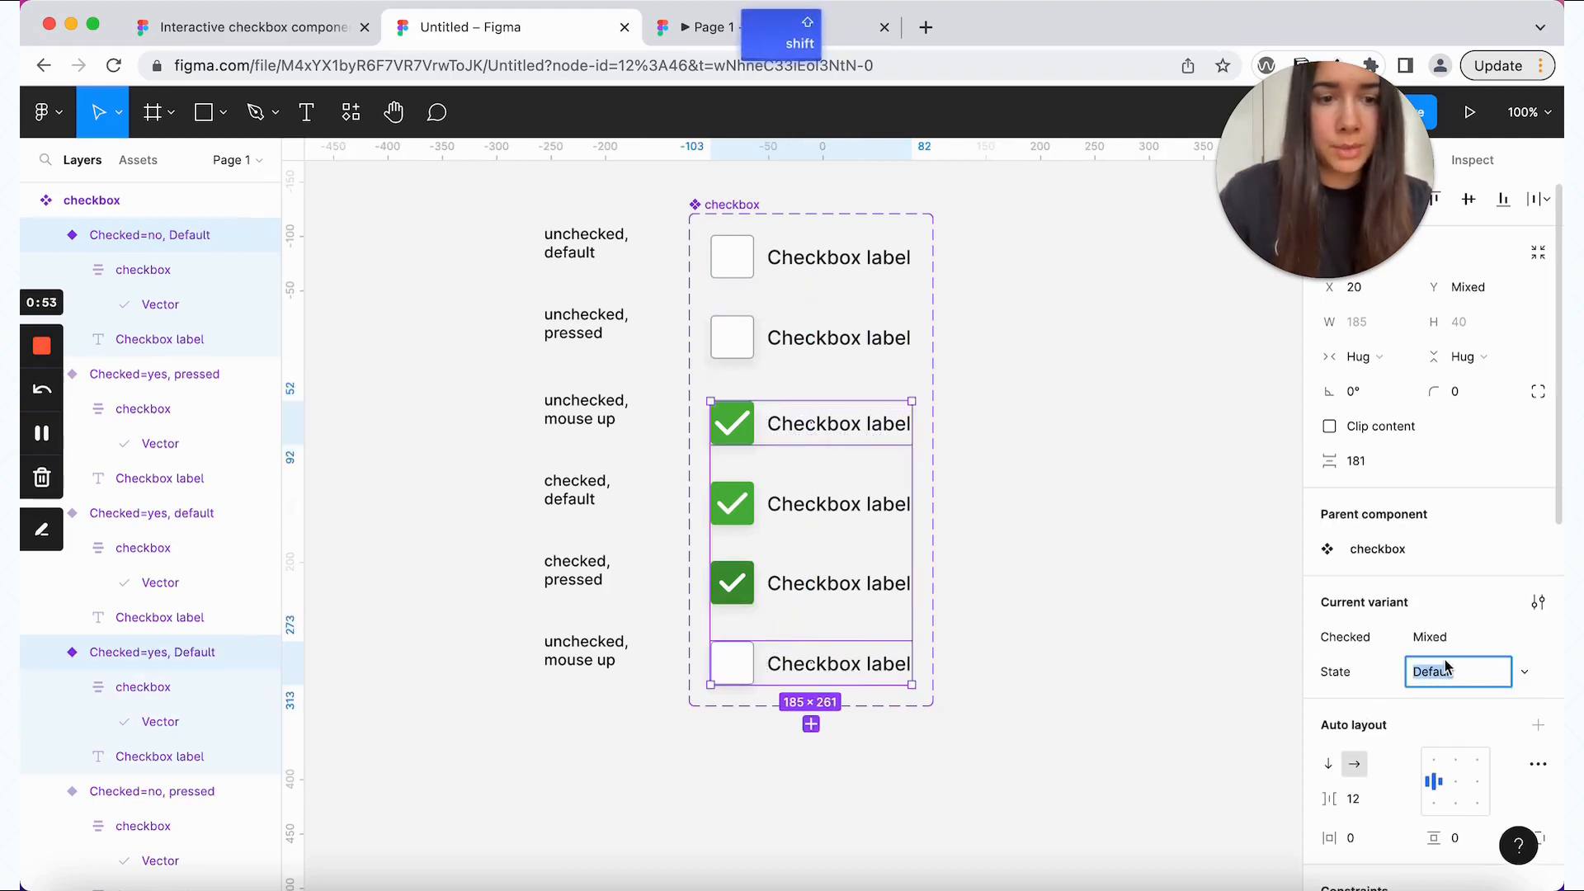
text(mouse up)
key(Return)
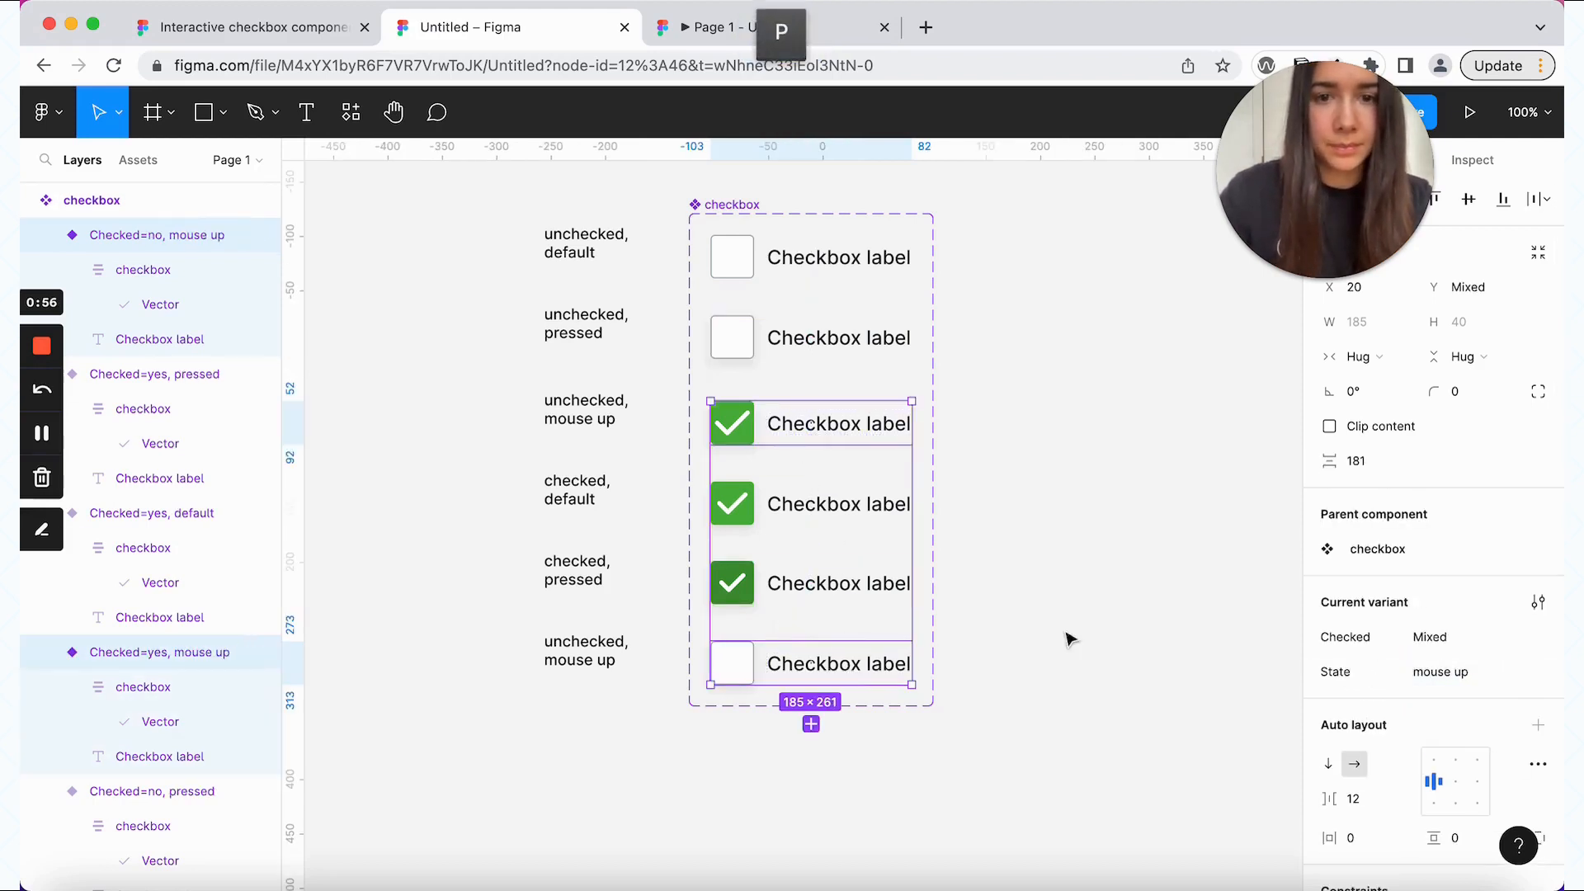
click(1064, 637)
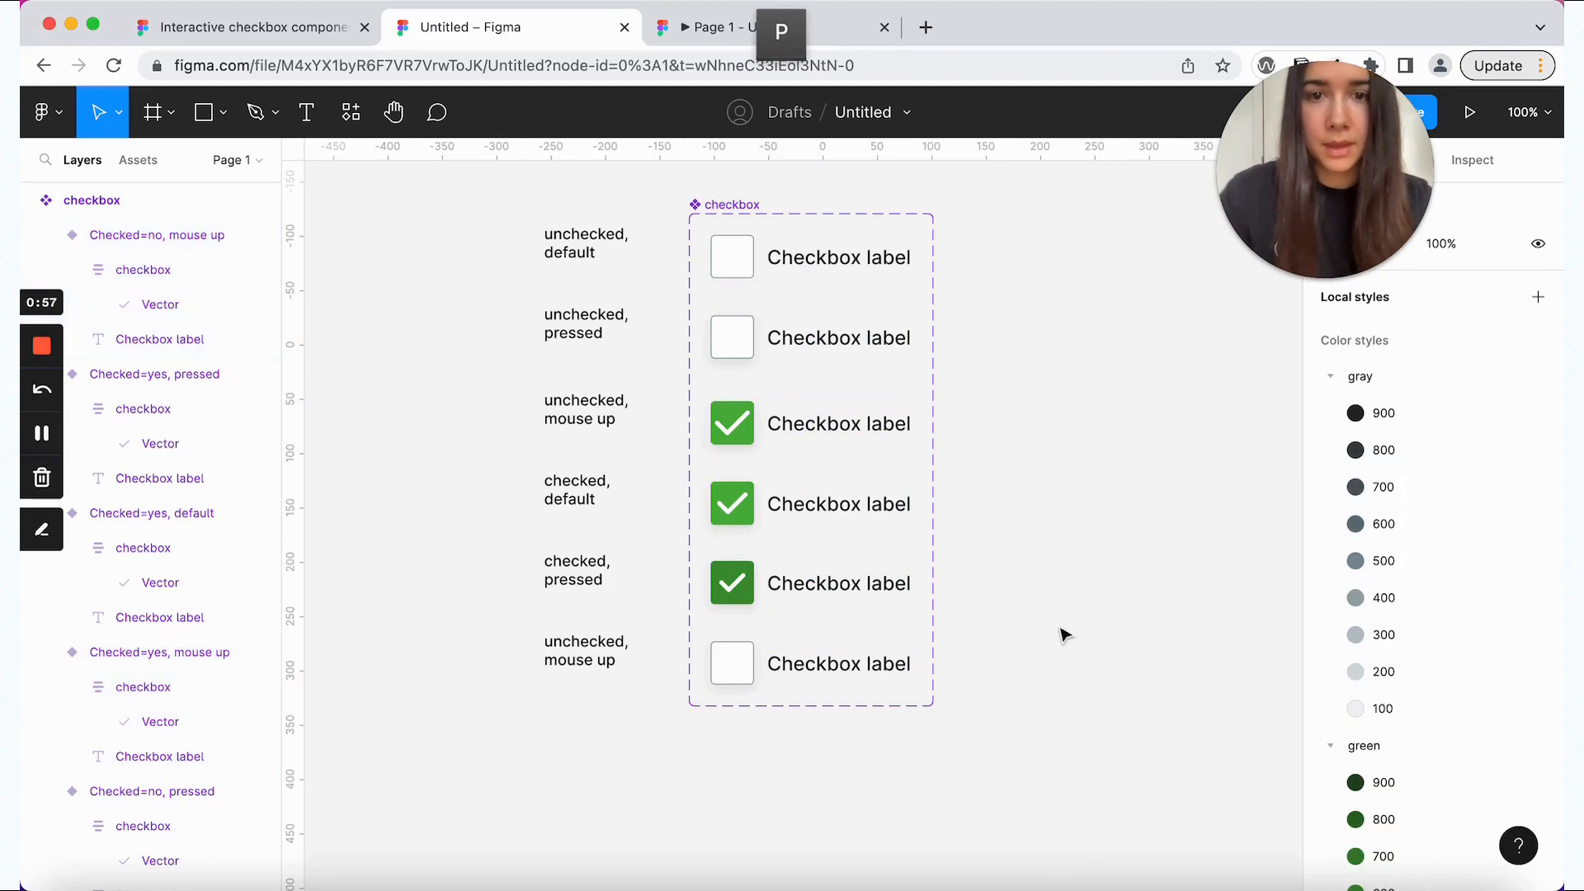
- Select the label text in all six variants and create a visibility property named "Show label" with value True
double_click(873, 268)
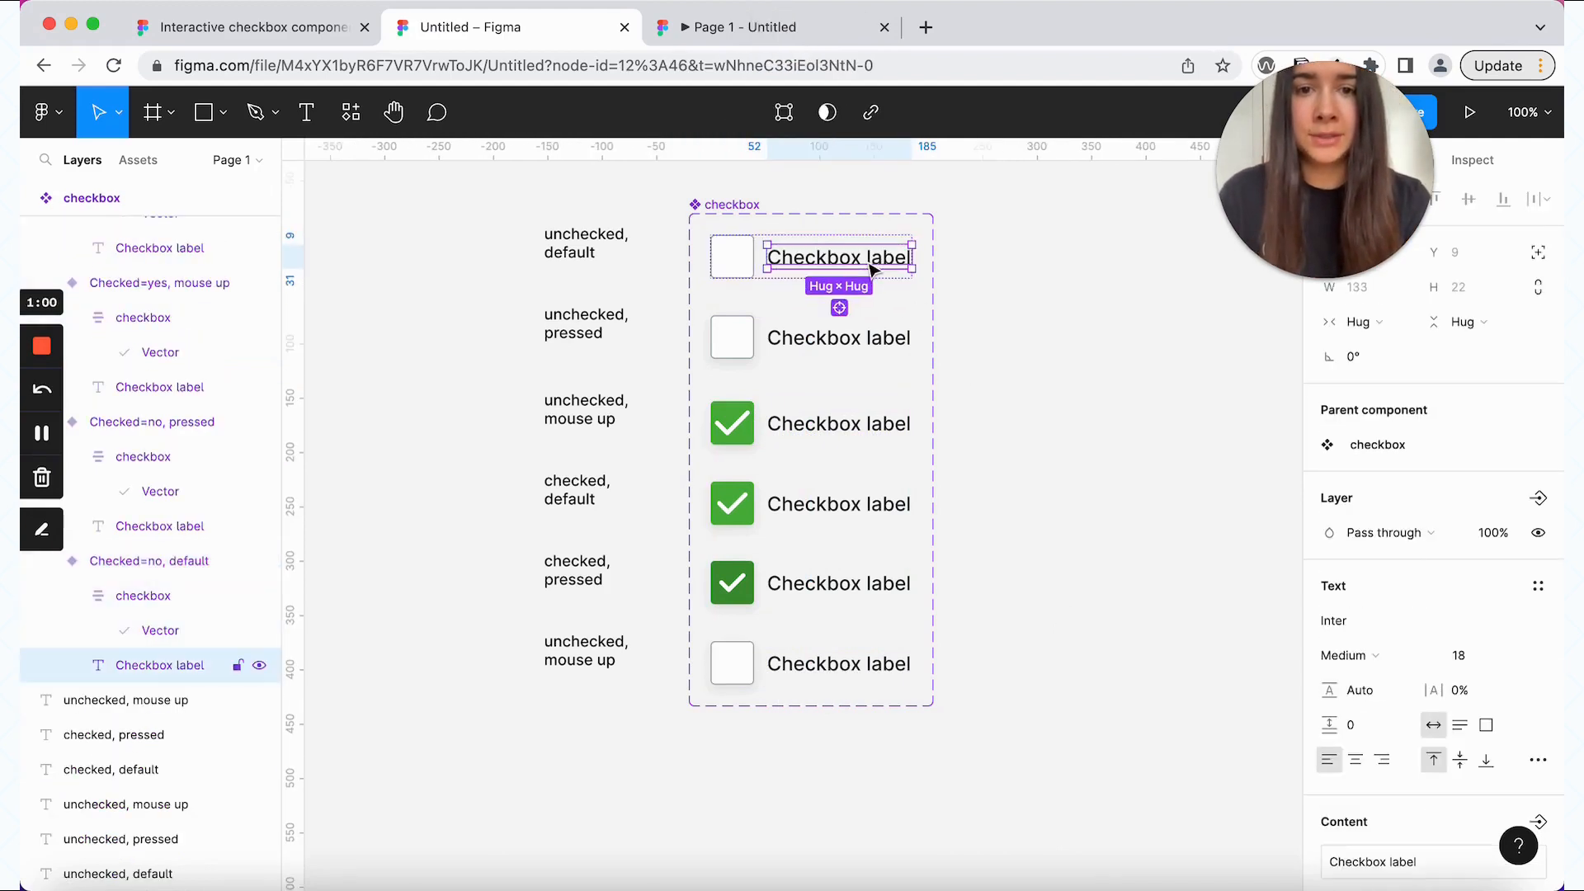
click(840, 308)
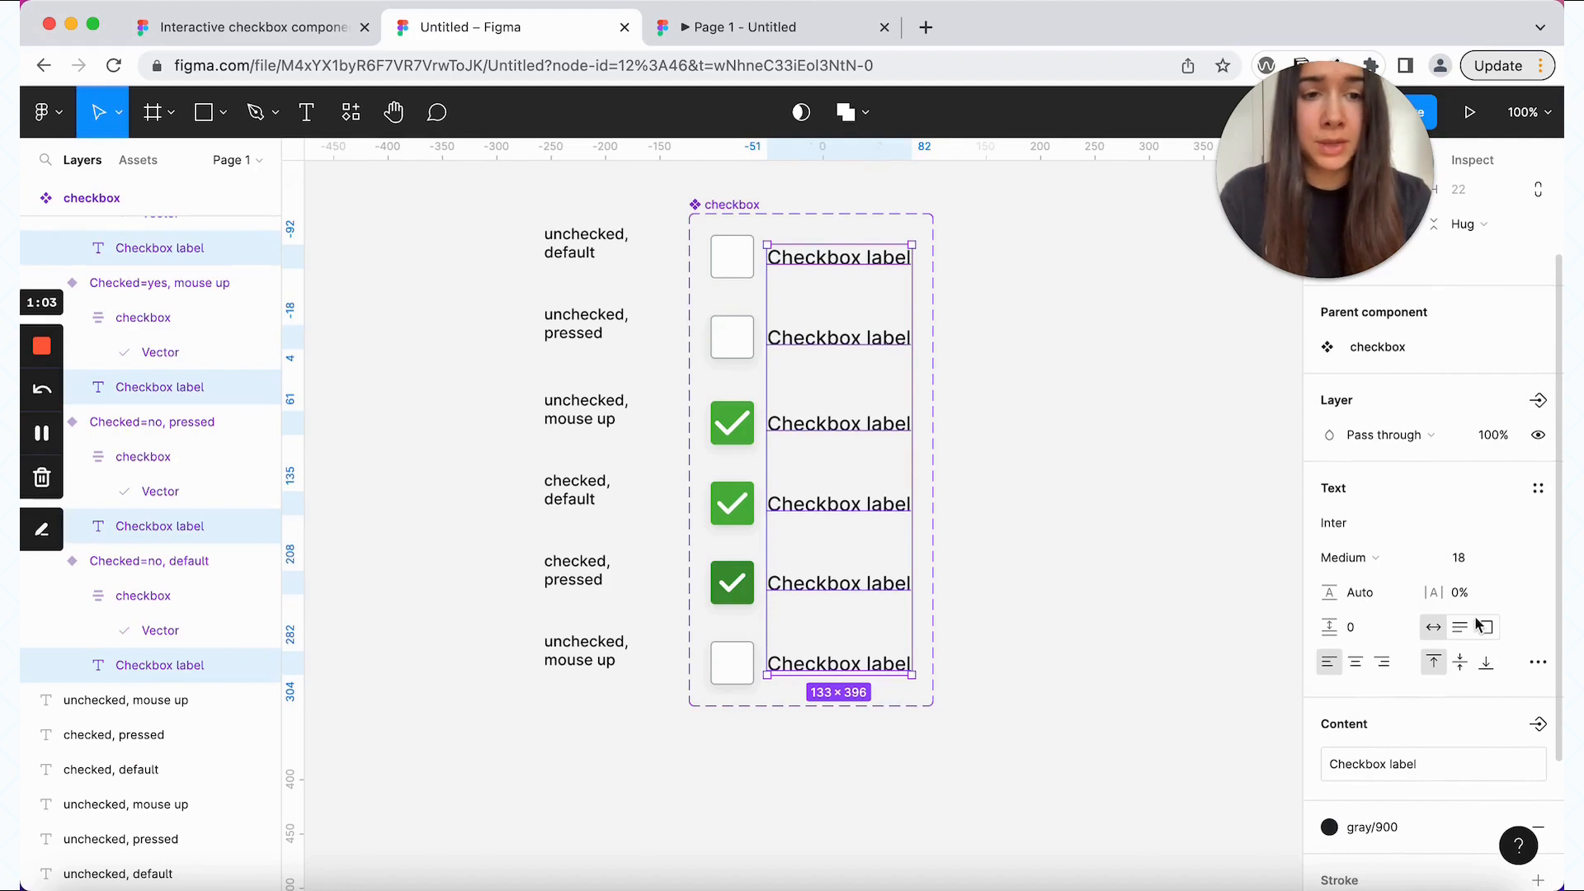
scroll(1482, 498, up, 2)
click(1536, 488)
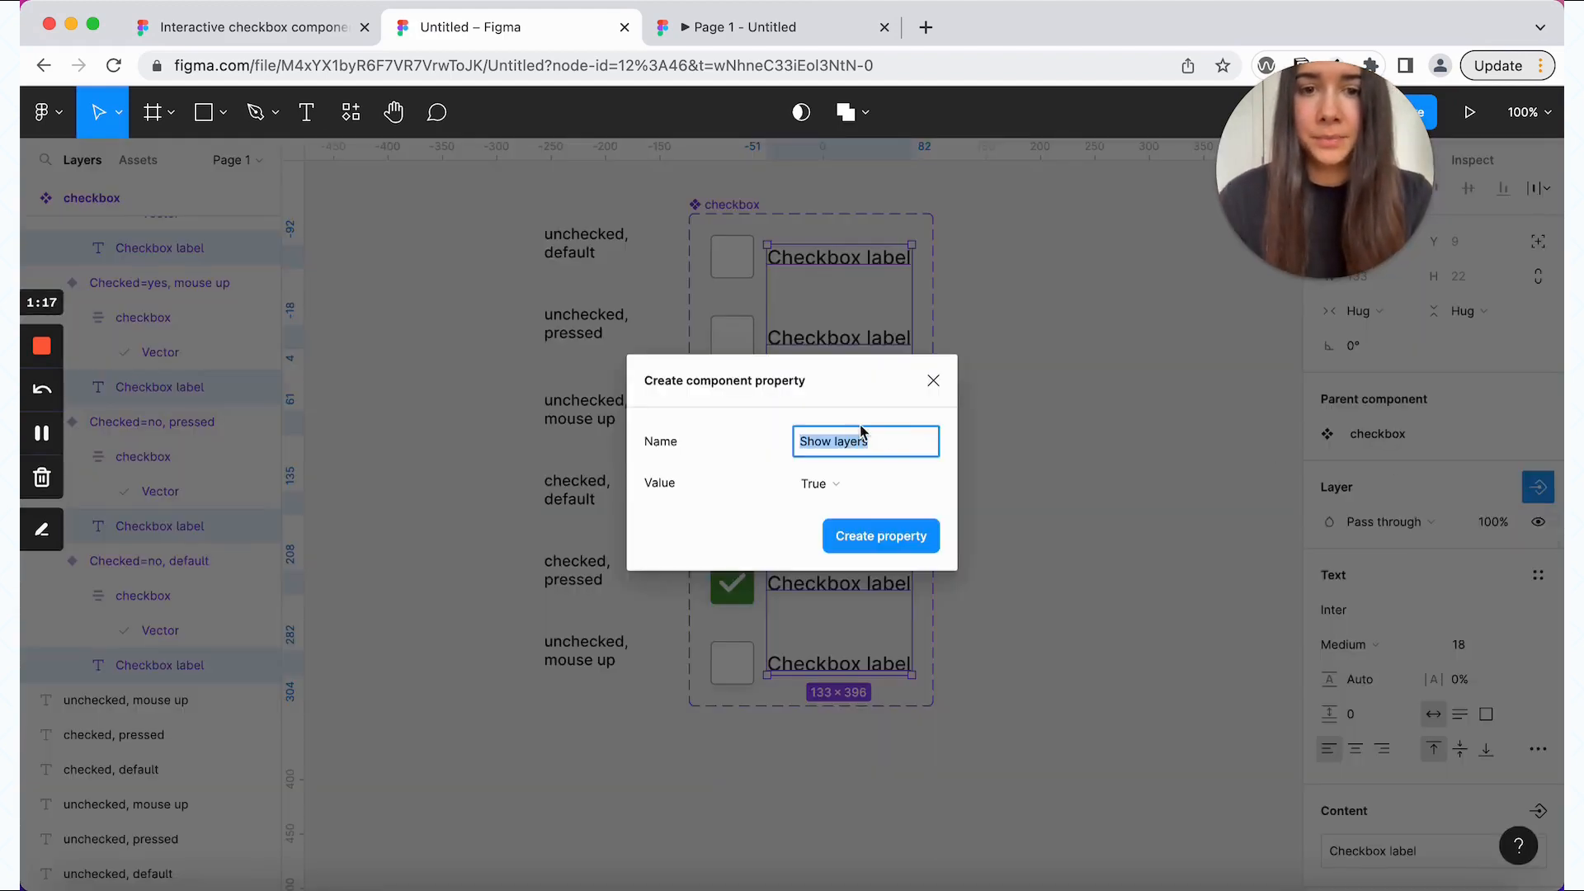
text(Show label)
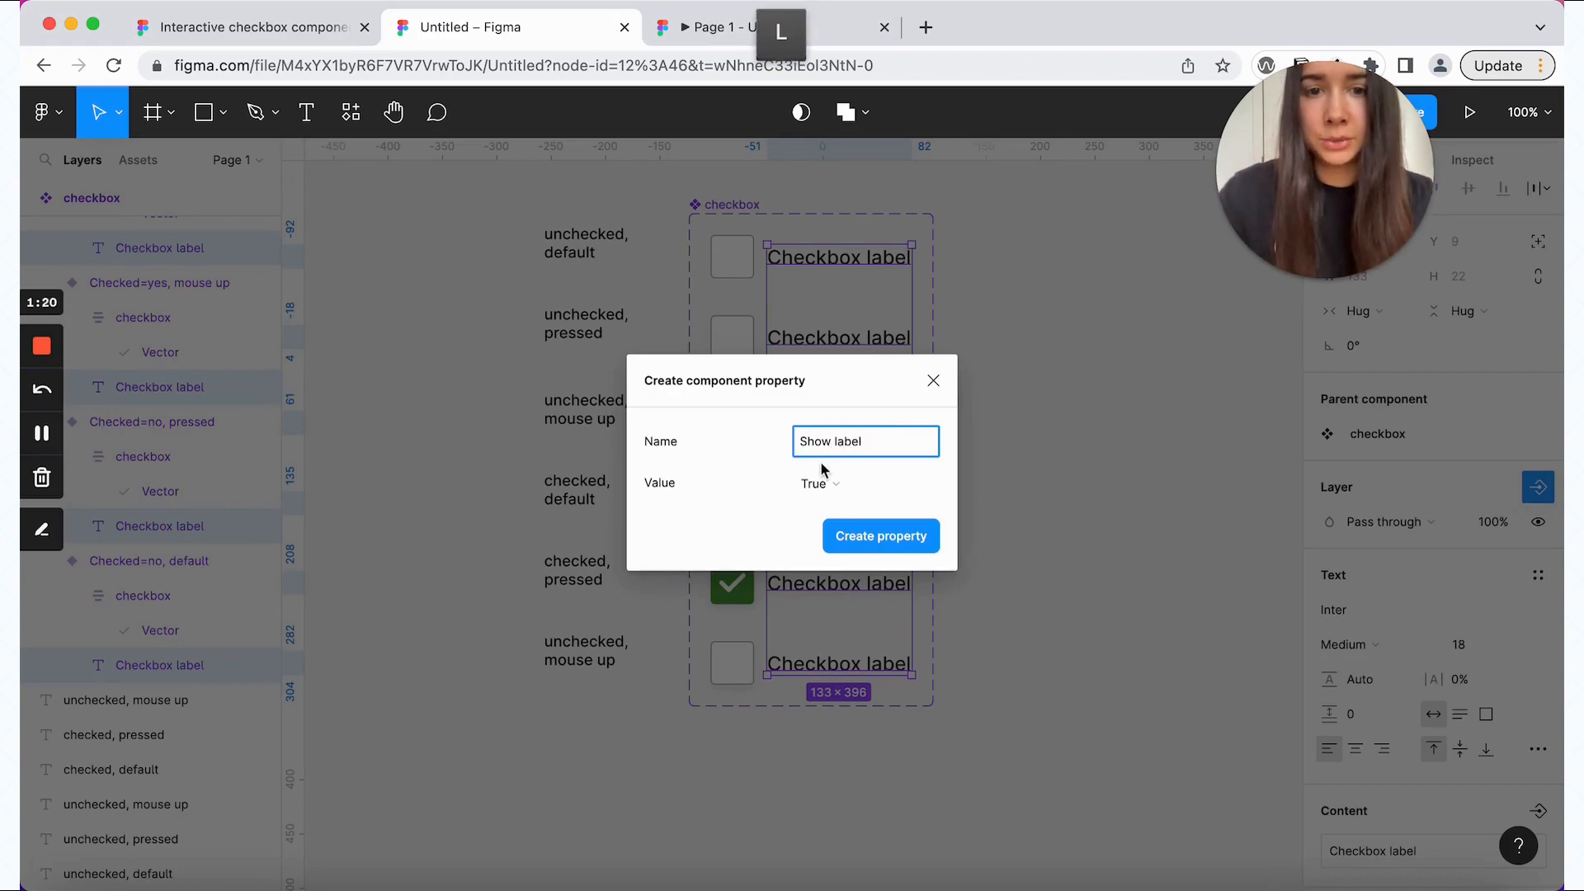
click(912, 544)
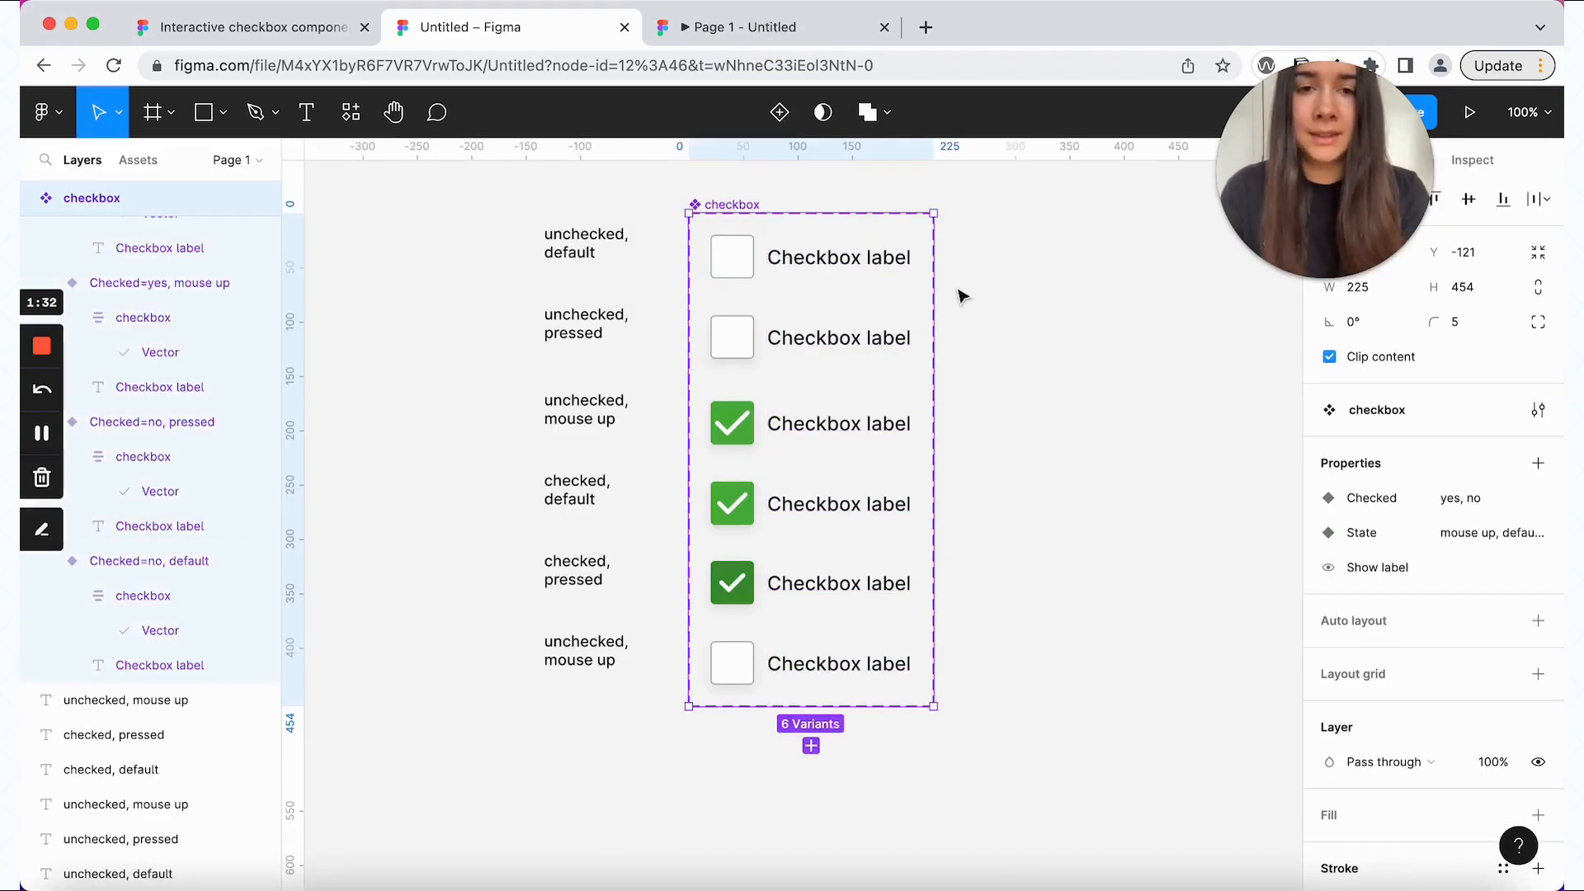
- Place an instance of the unchecked default variant on the canvas to the right of the component set
click(862, 264)
drag(863, 264, 1149, 353)
scroll(1123, 341, right, 1)
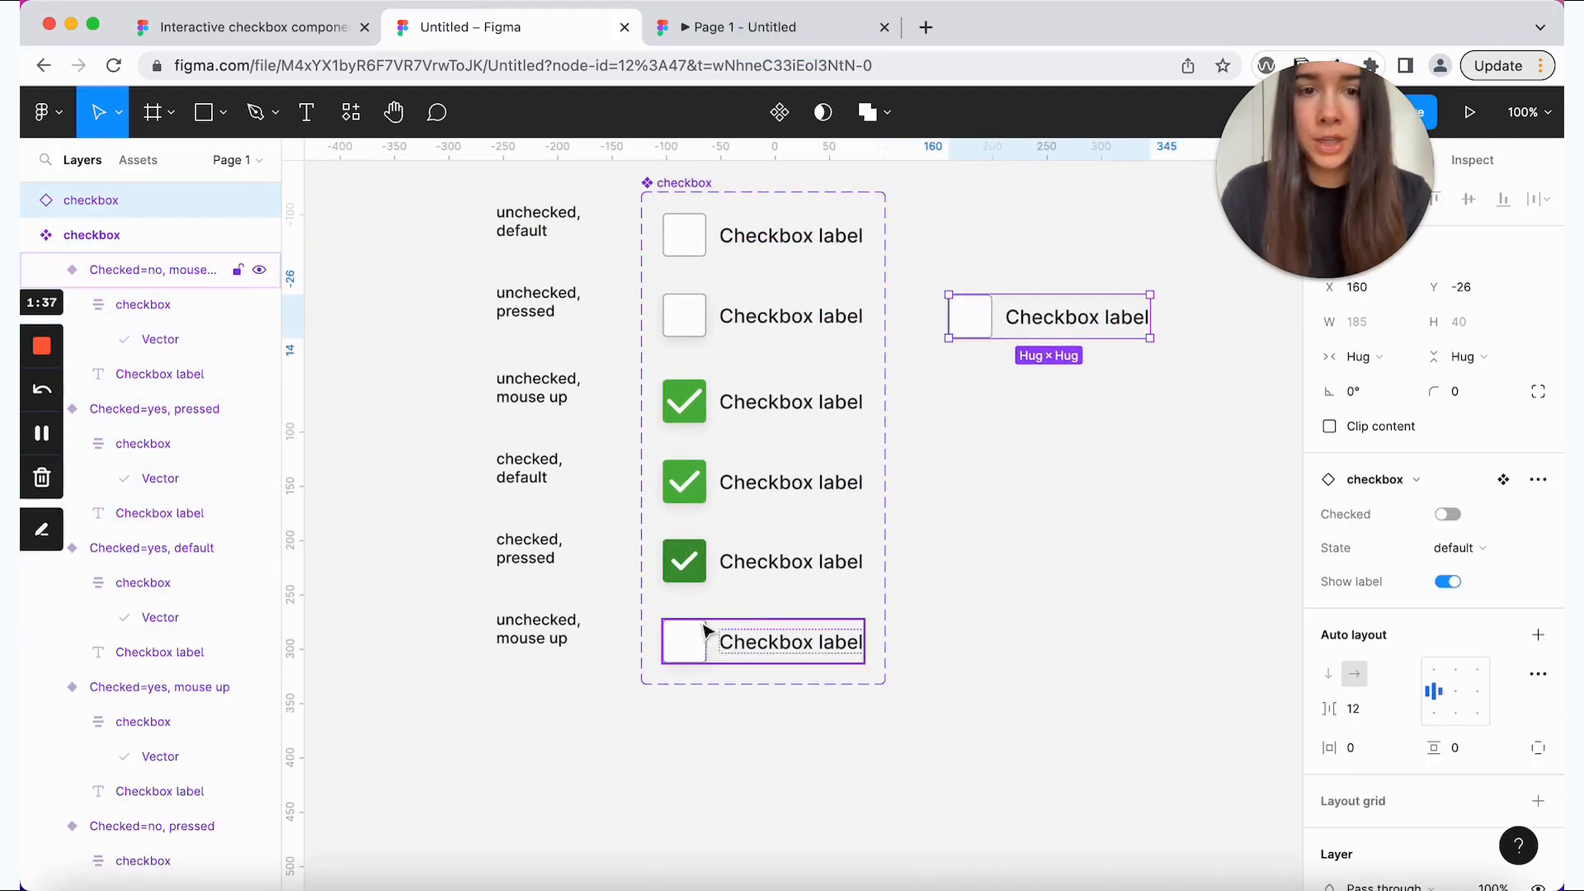
- Change the checkbox instance's label text to "New label"
double_click(1074, 328)
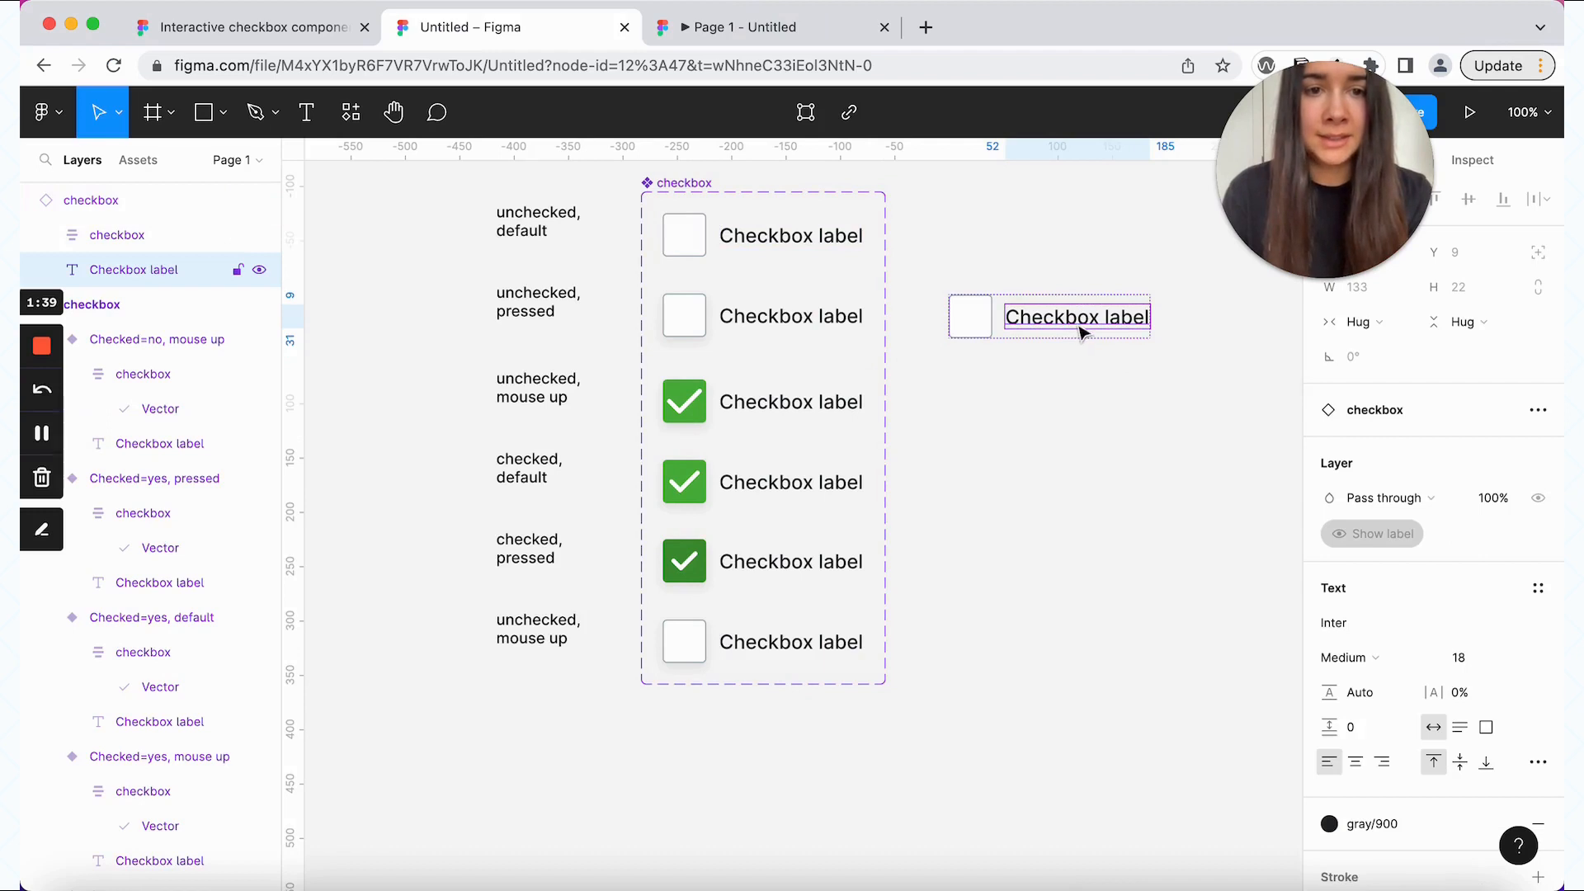
double_click(1079, 330)
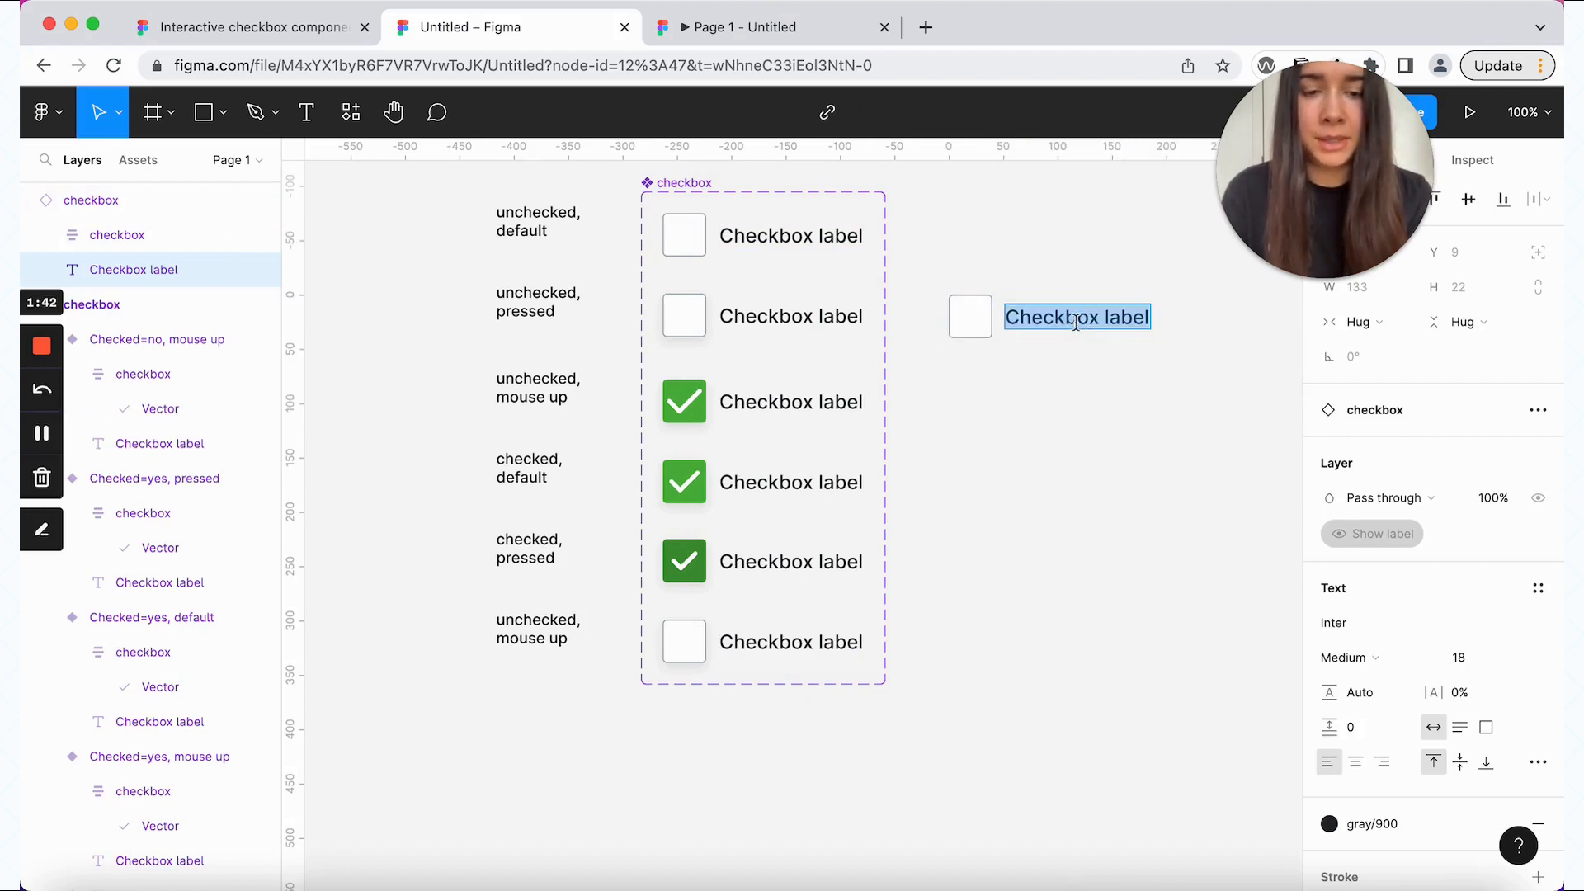
text(New label)
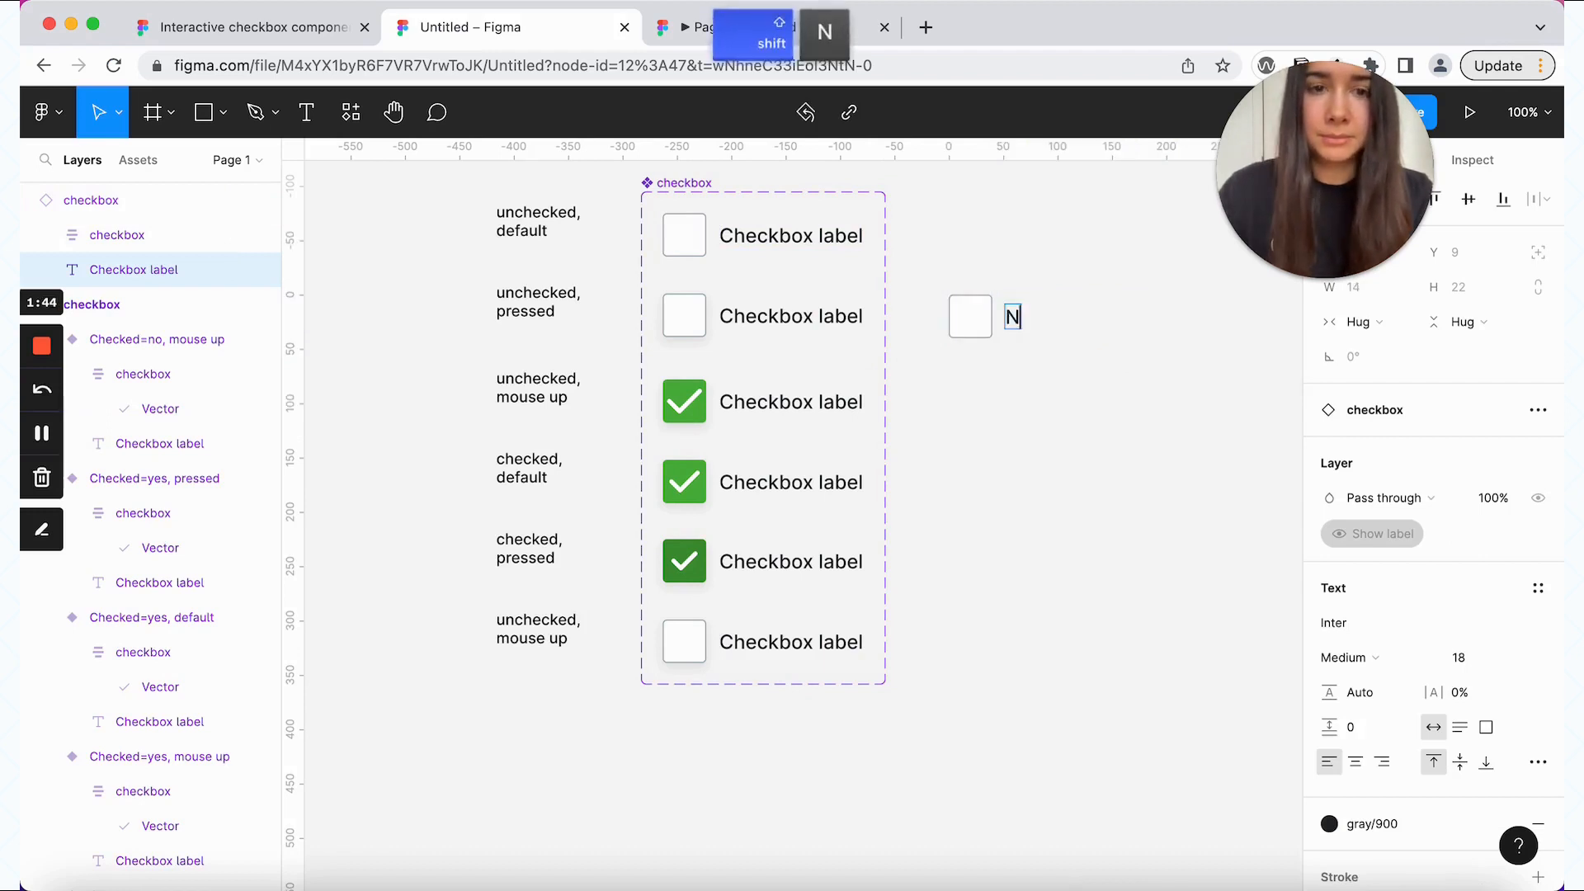
- Select the label text in all six variants and create a text property named "Label" with the value "Checkbox label"
click(771, 244)
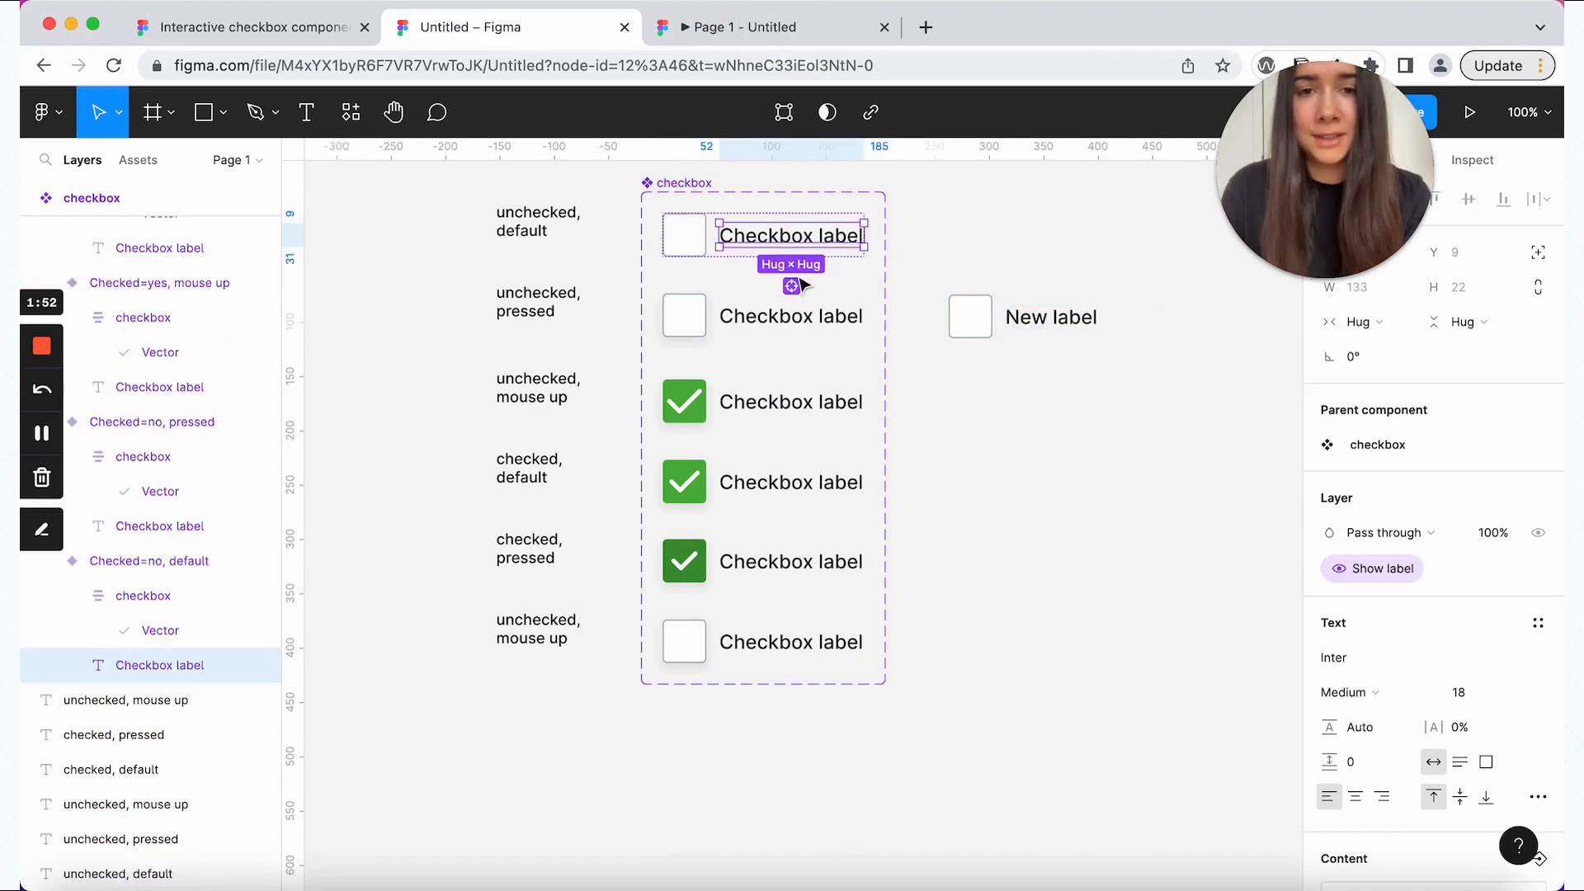
key(super+alt+a)
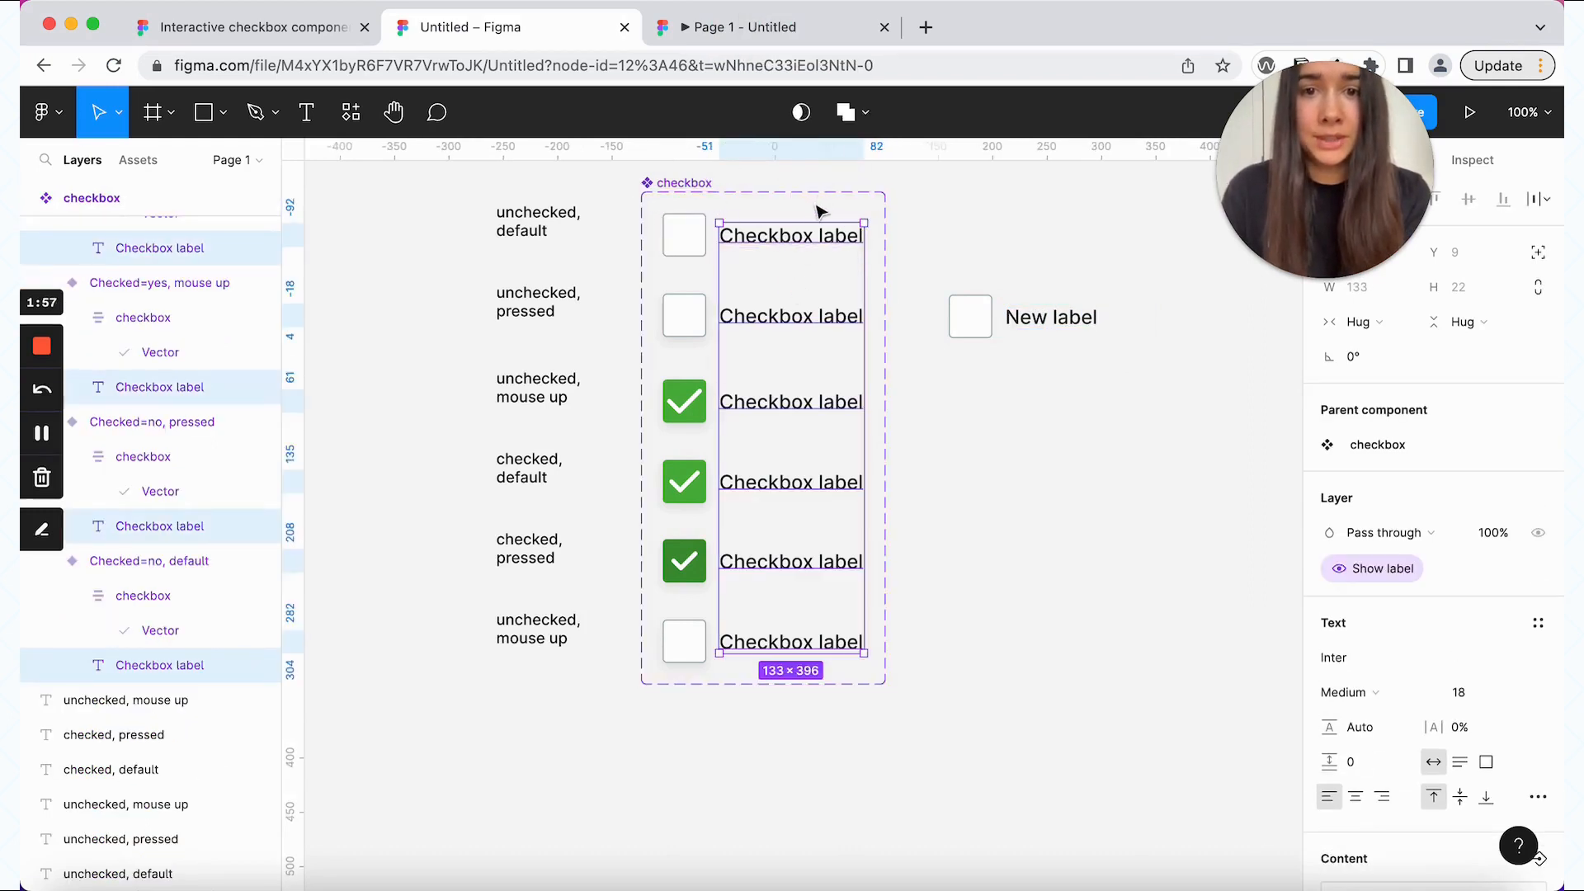
click(1044, 322)
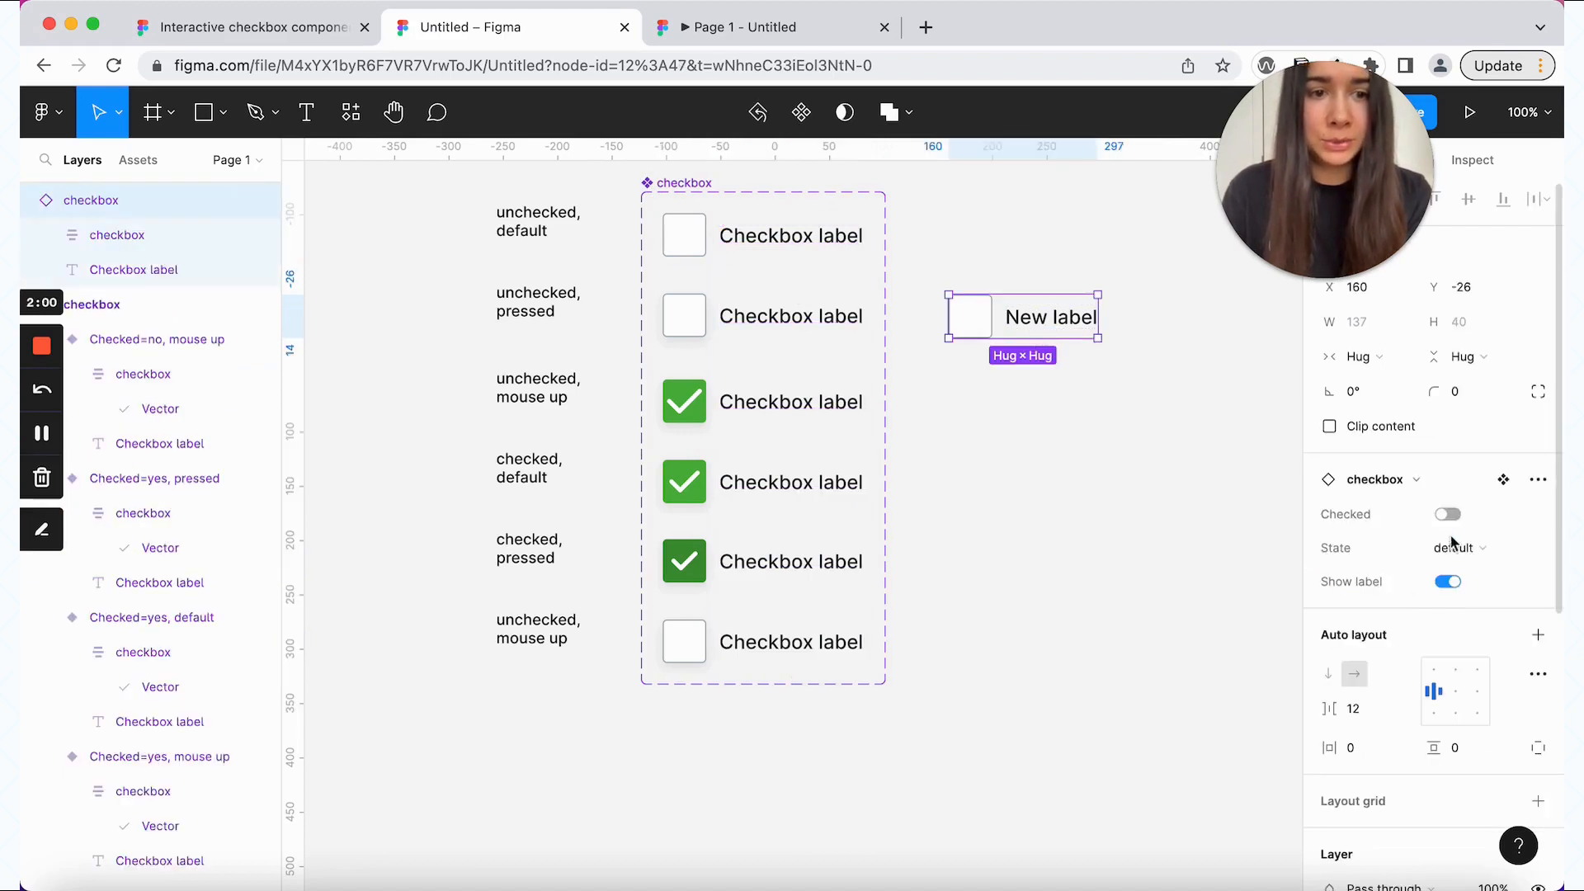
super+click(816, 238)
key(alt+super+a)
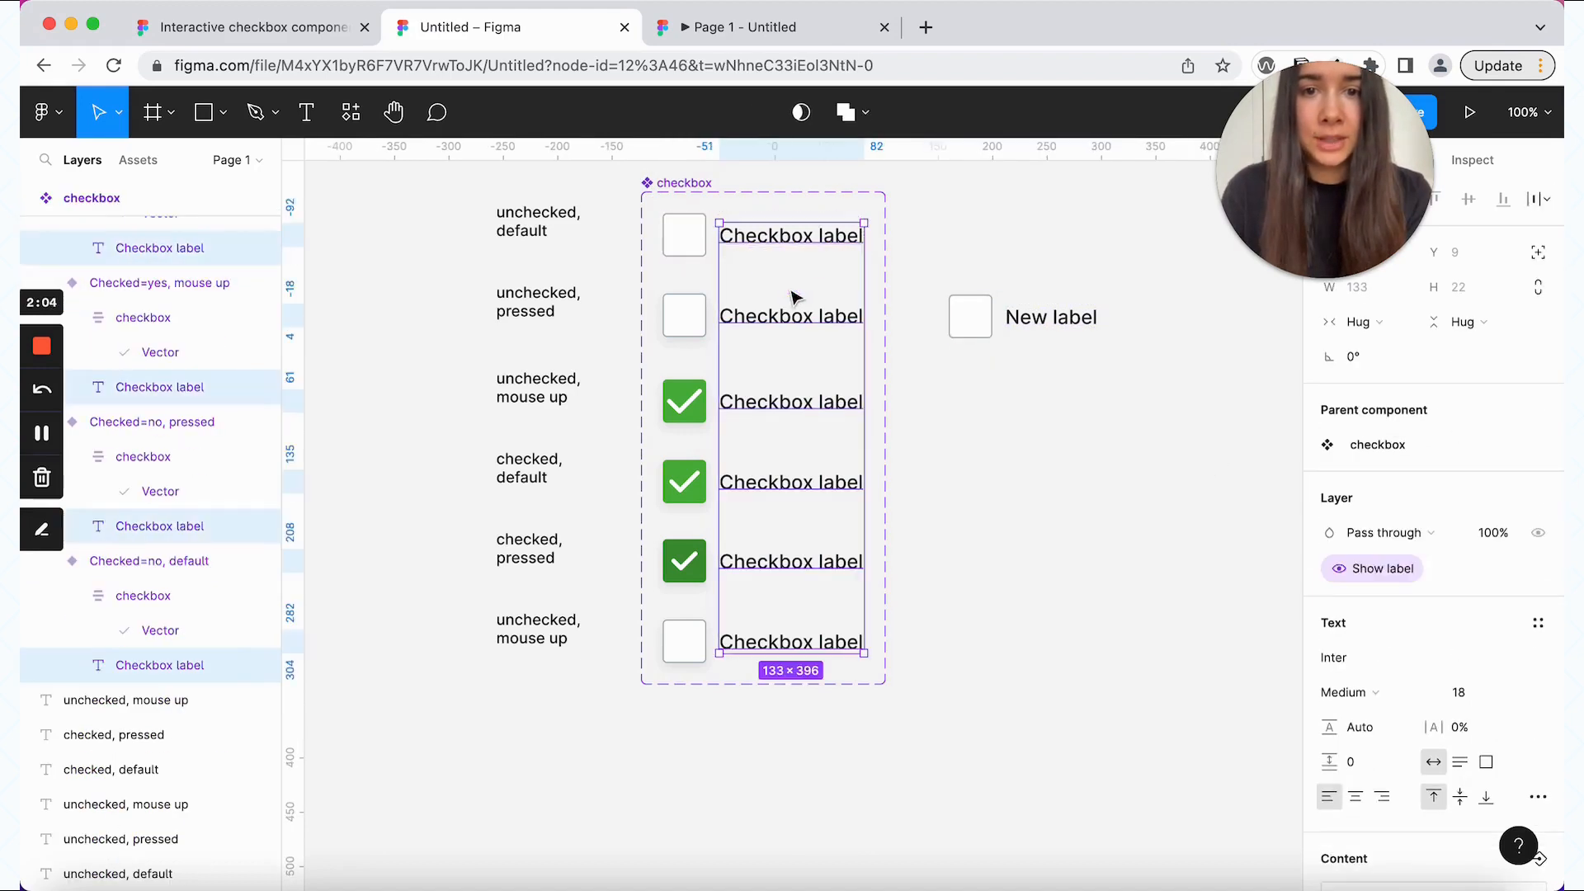
scroll(1501, 610, down, 3)
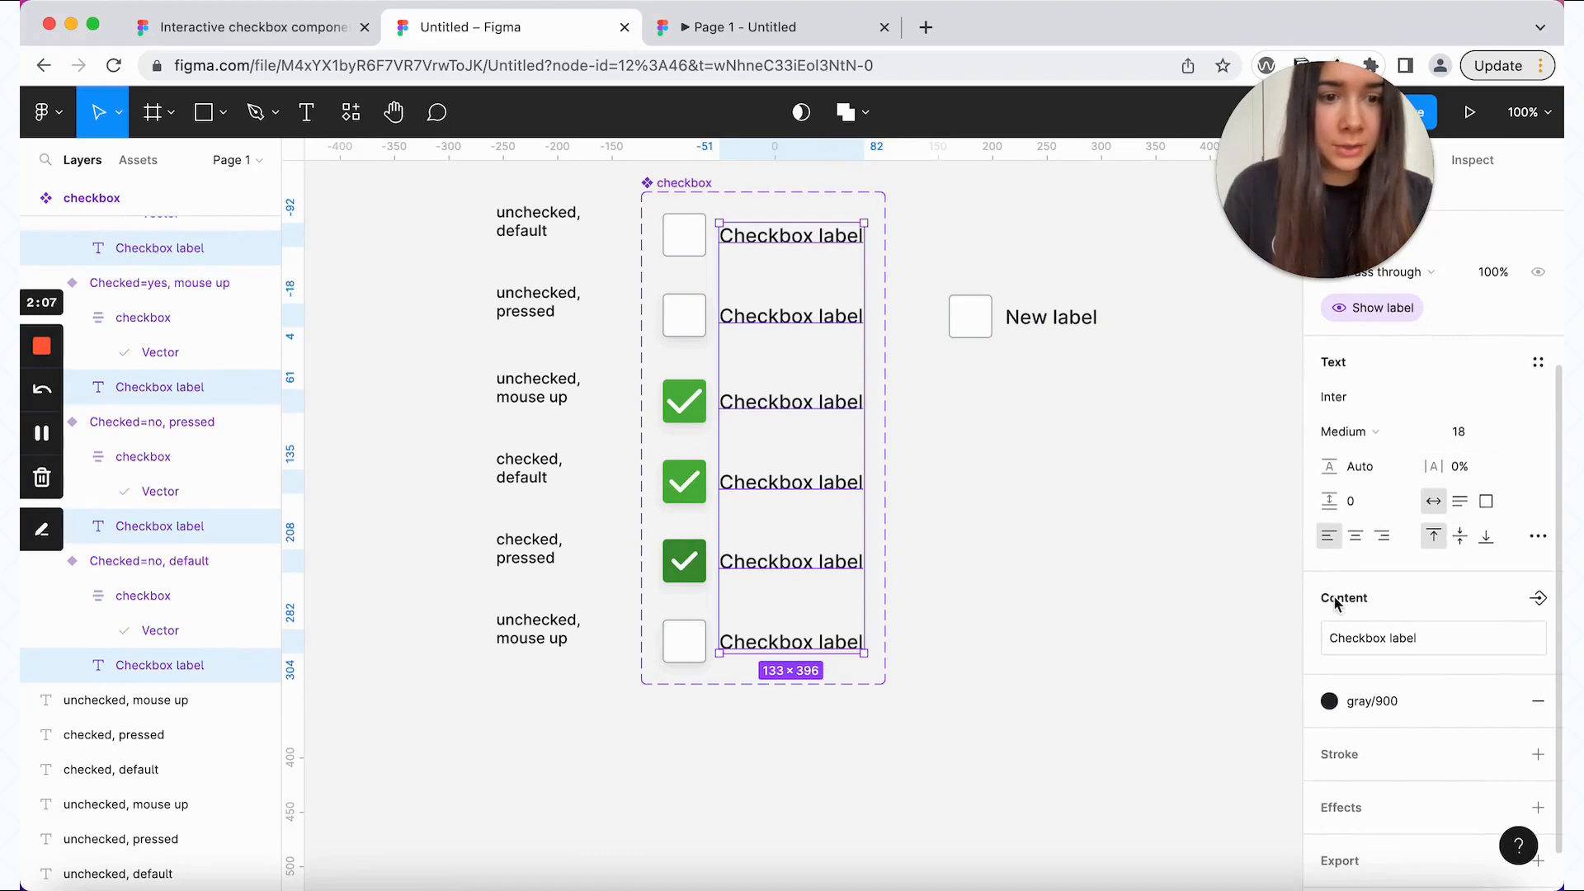
click(1538, 599)
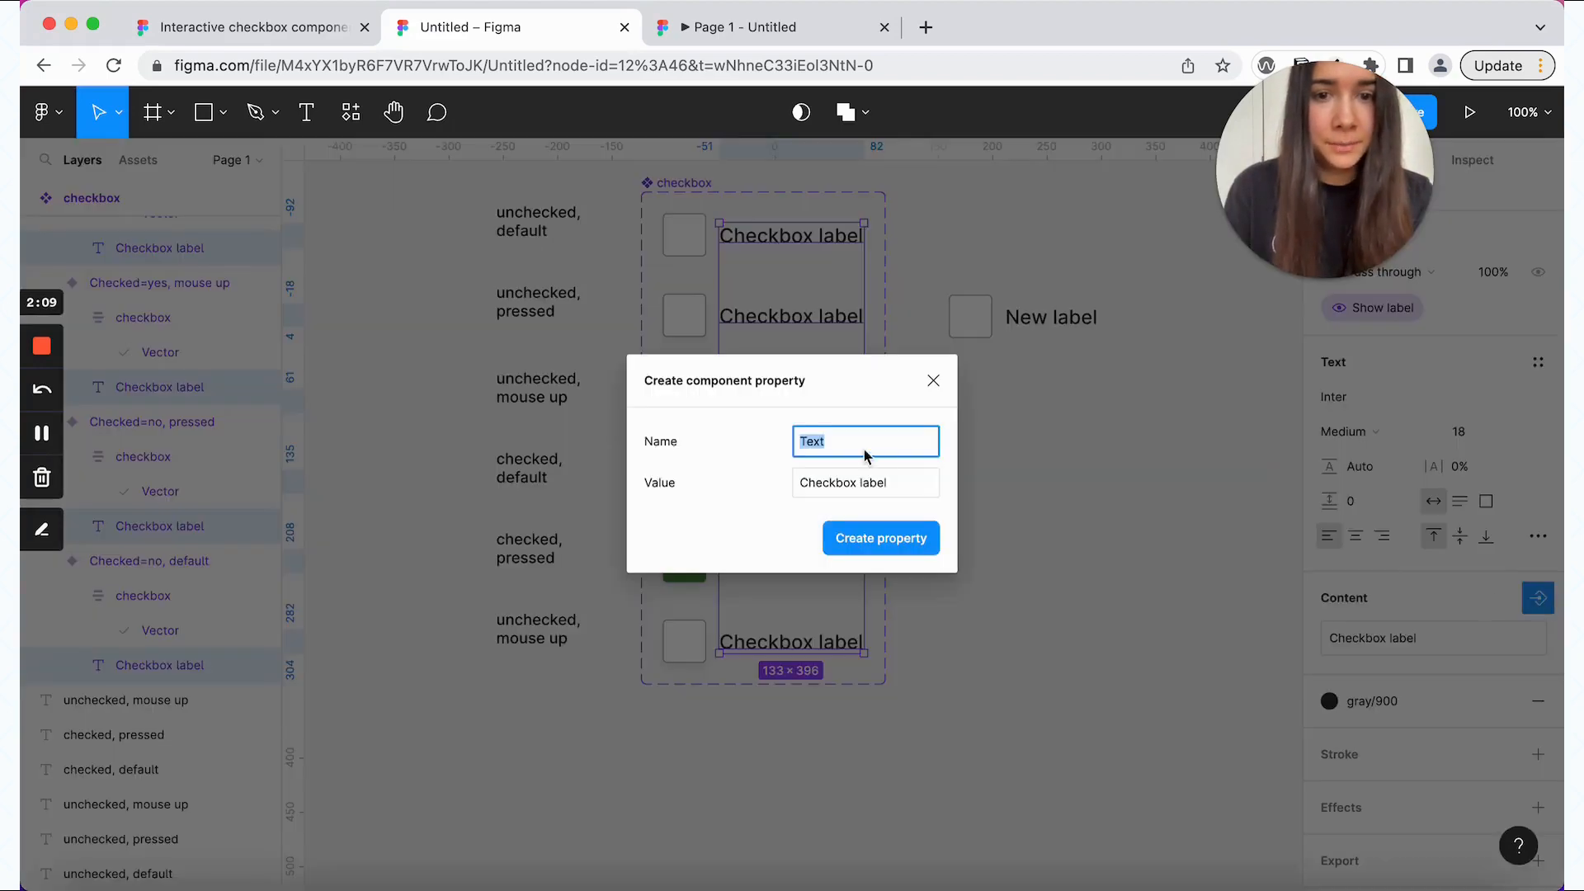
text(Label)
click(908, 548)
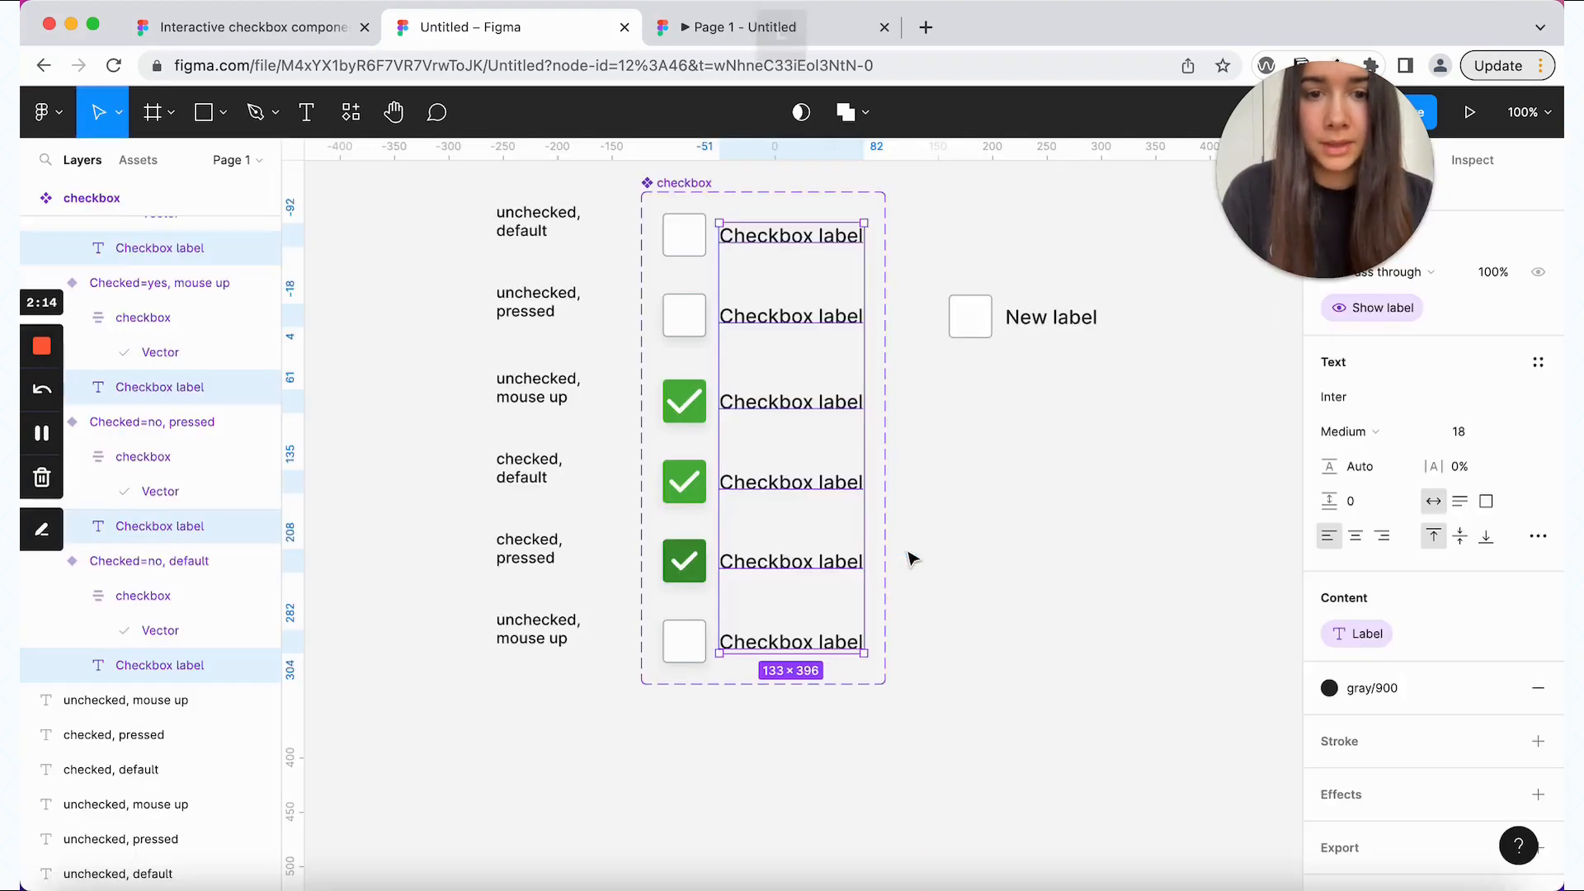
- Set the checkbox instance's Label property to "Another label" and toggle its Show label property
click(1036, 578)
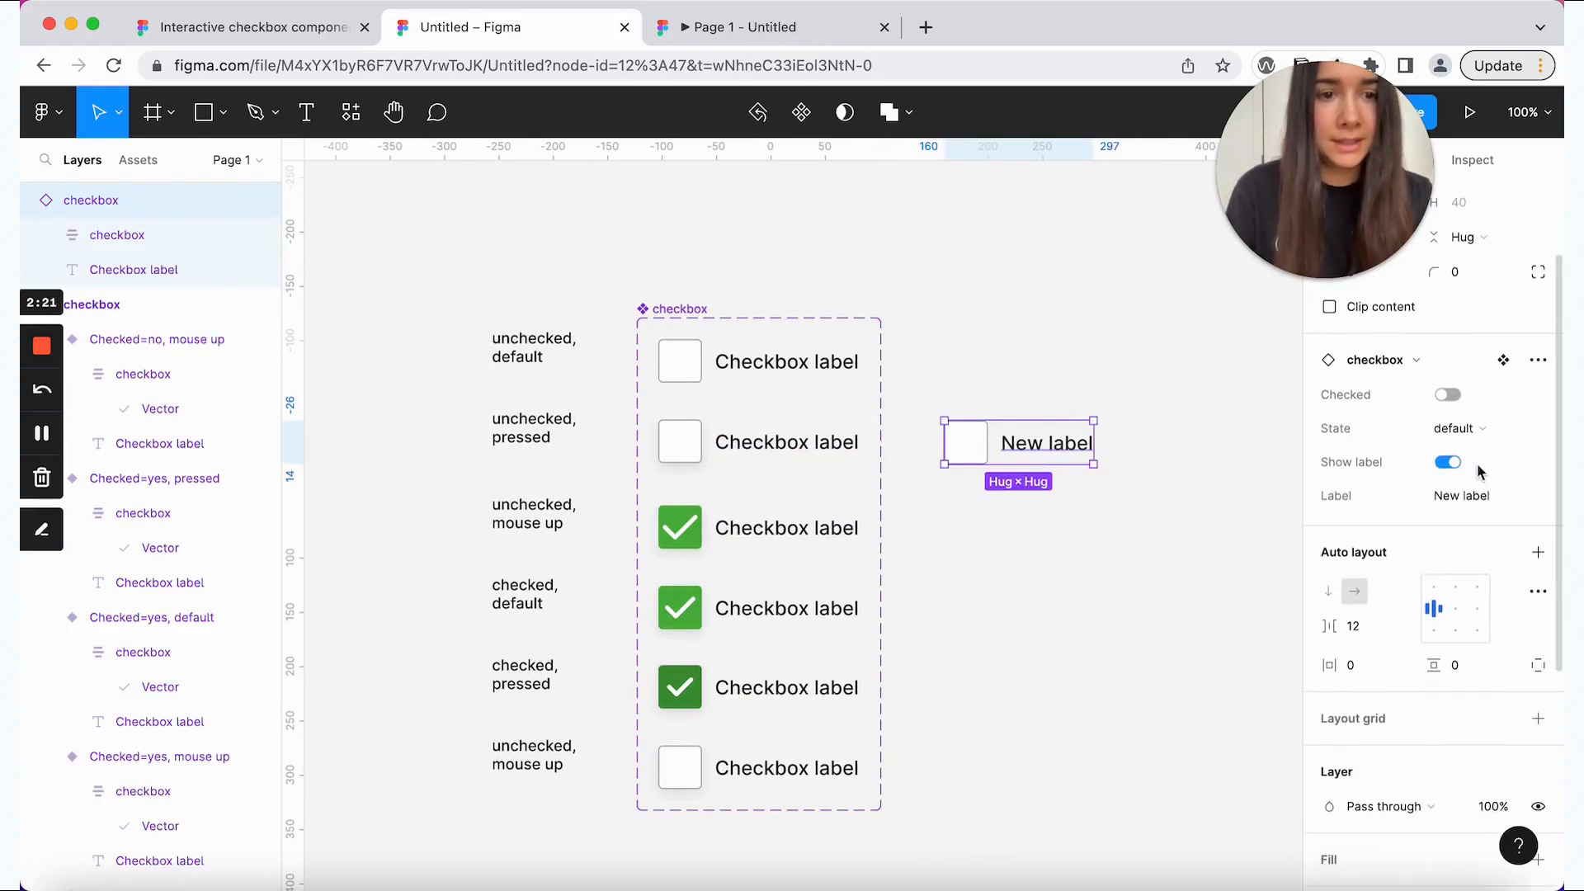
click(1492, 495)
key(super+a)
text(Another label)
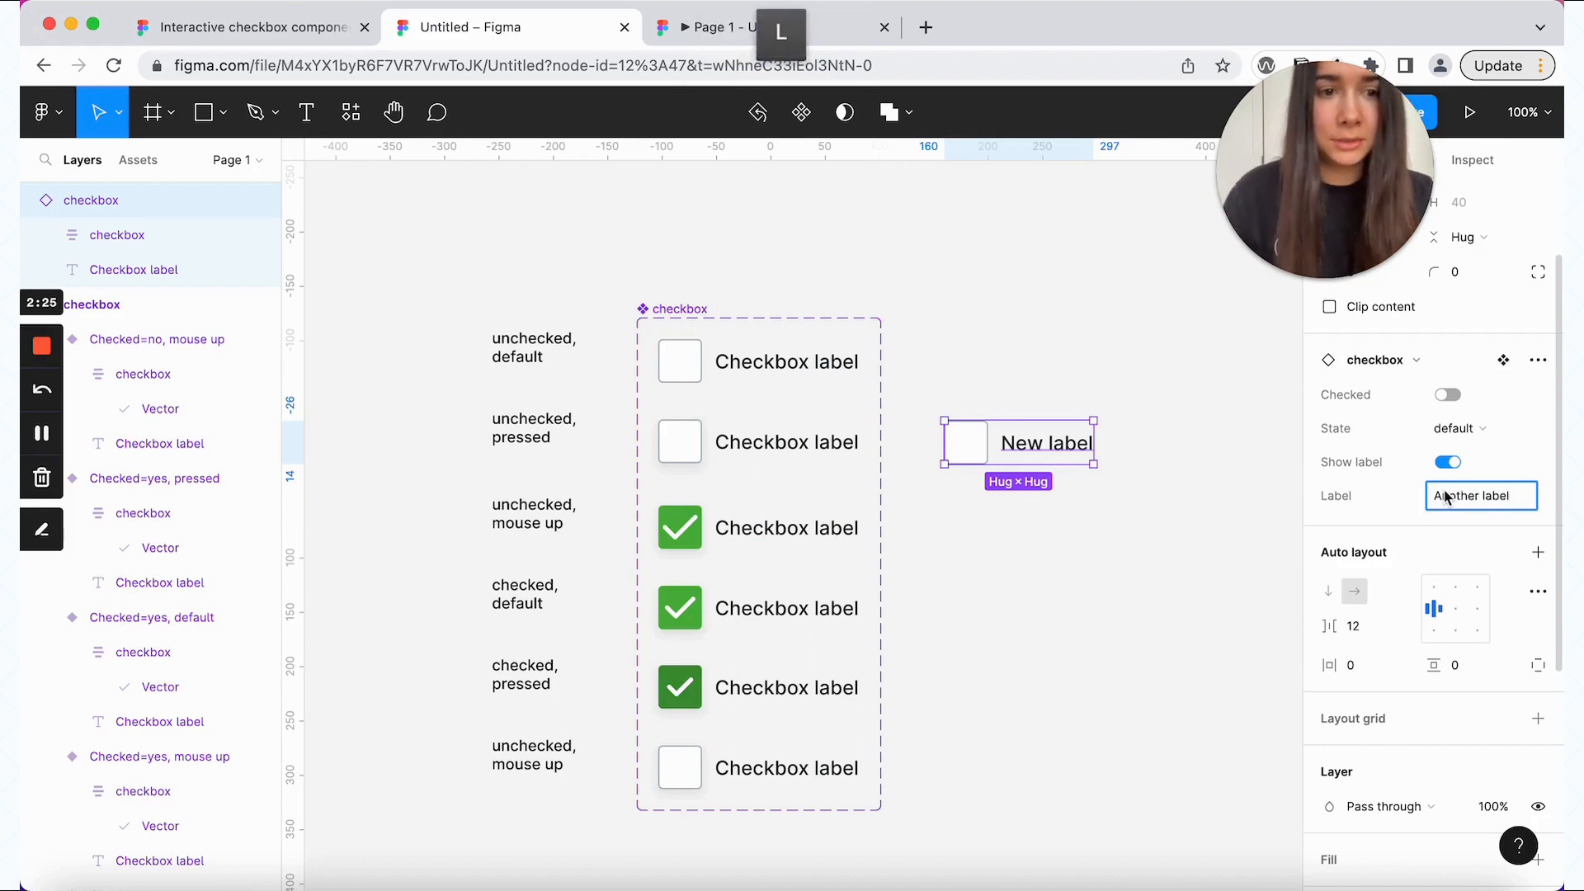
key(Return)
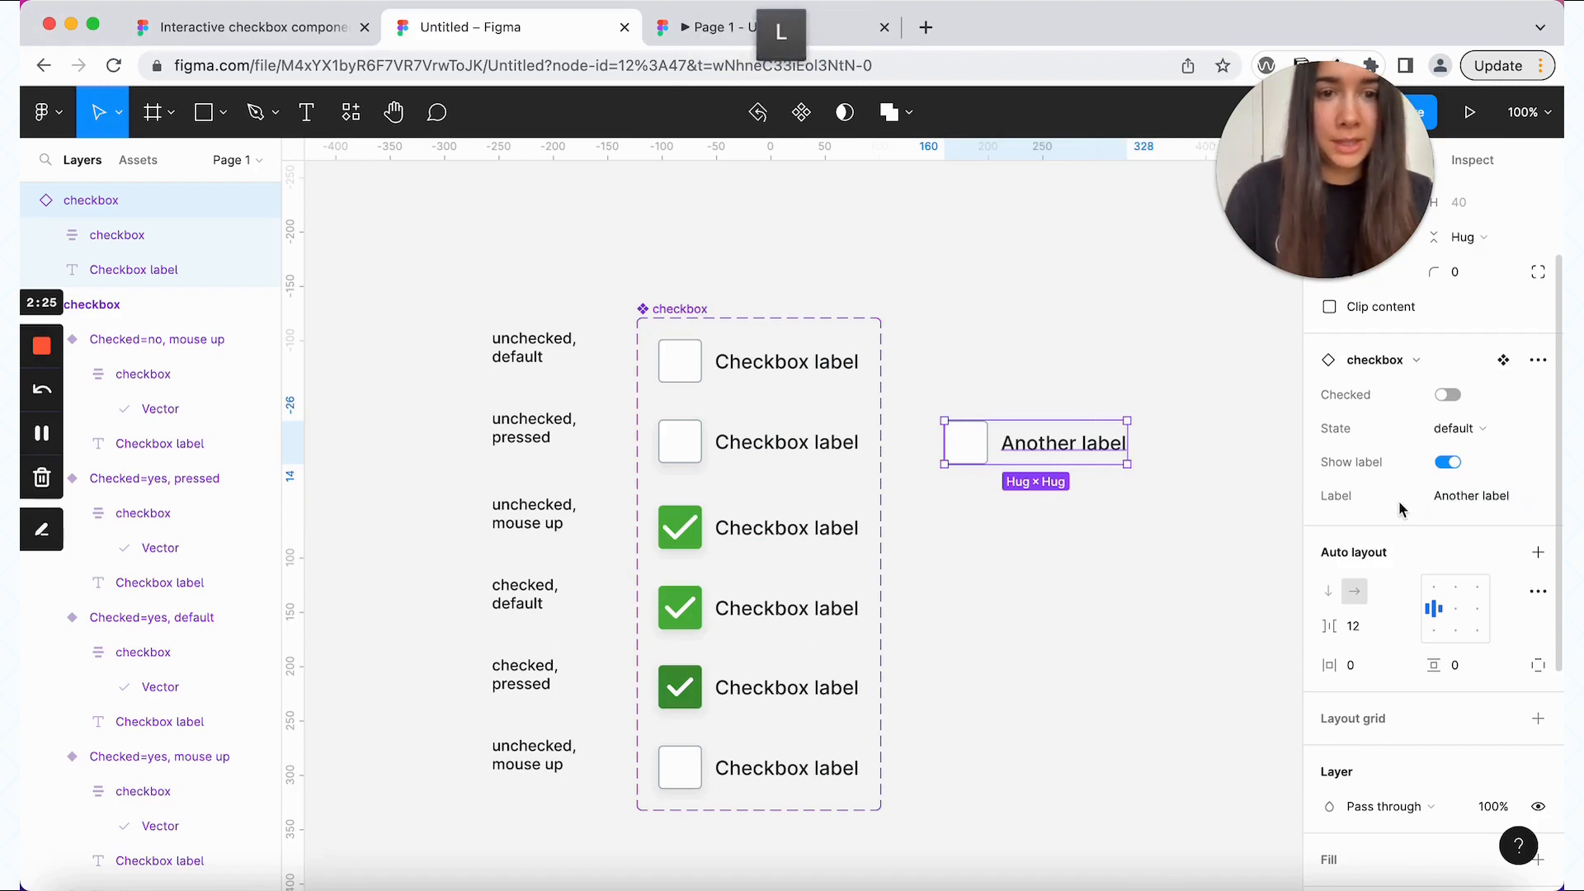
click(1238, 492)
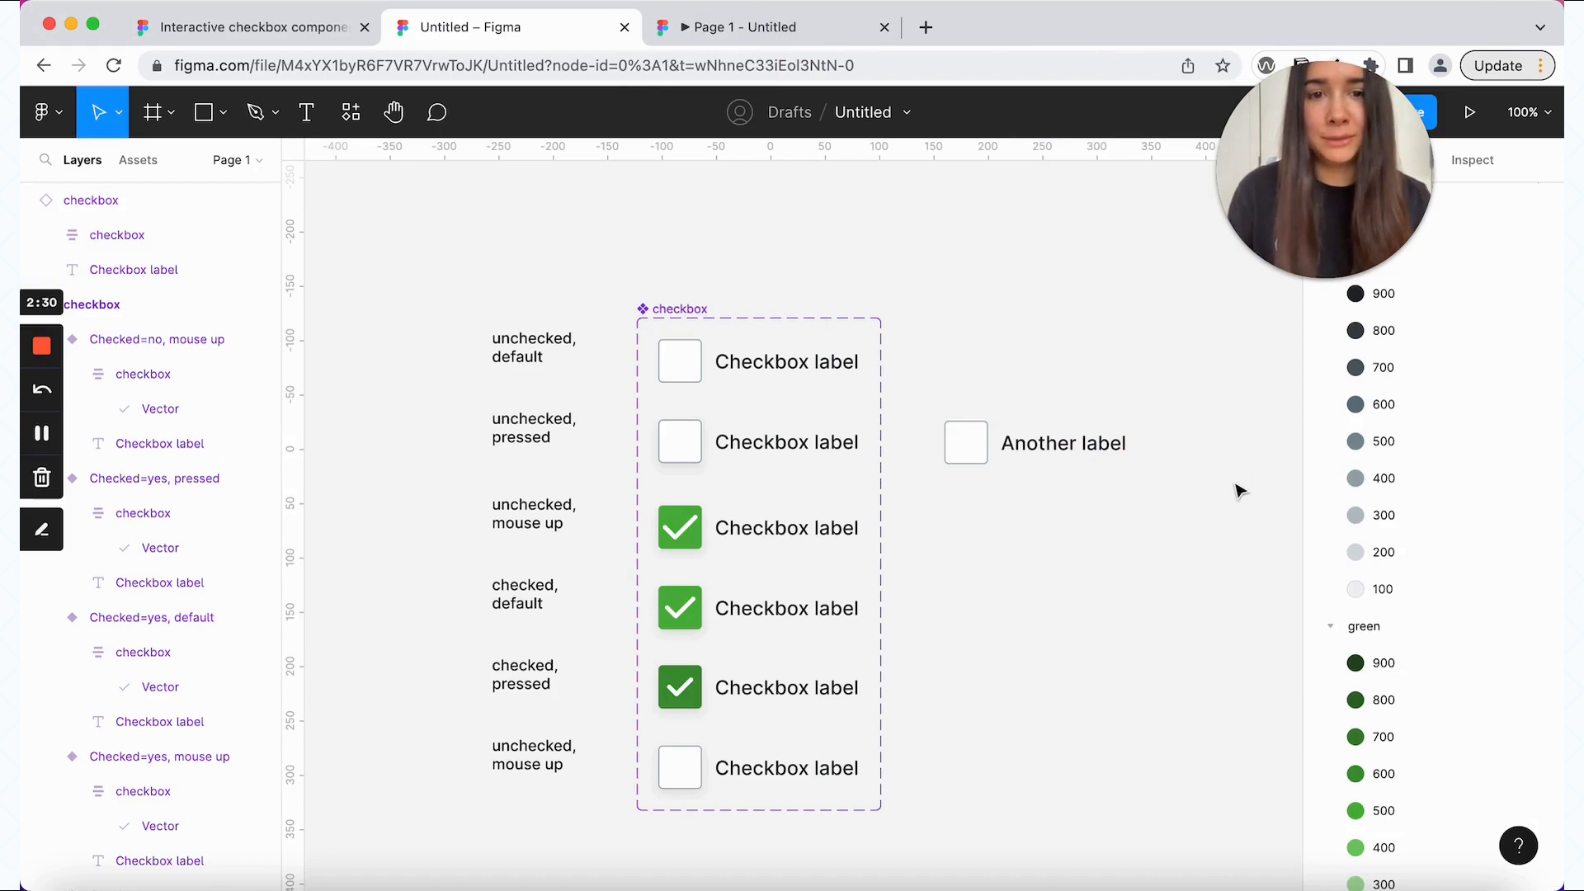
click(1085, 450)
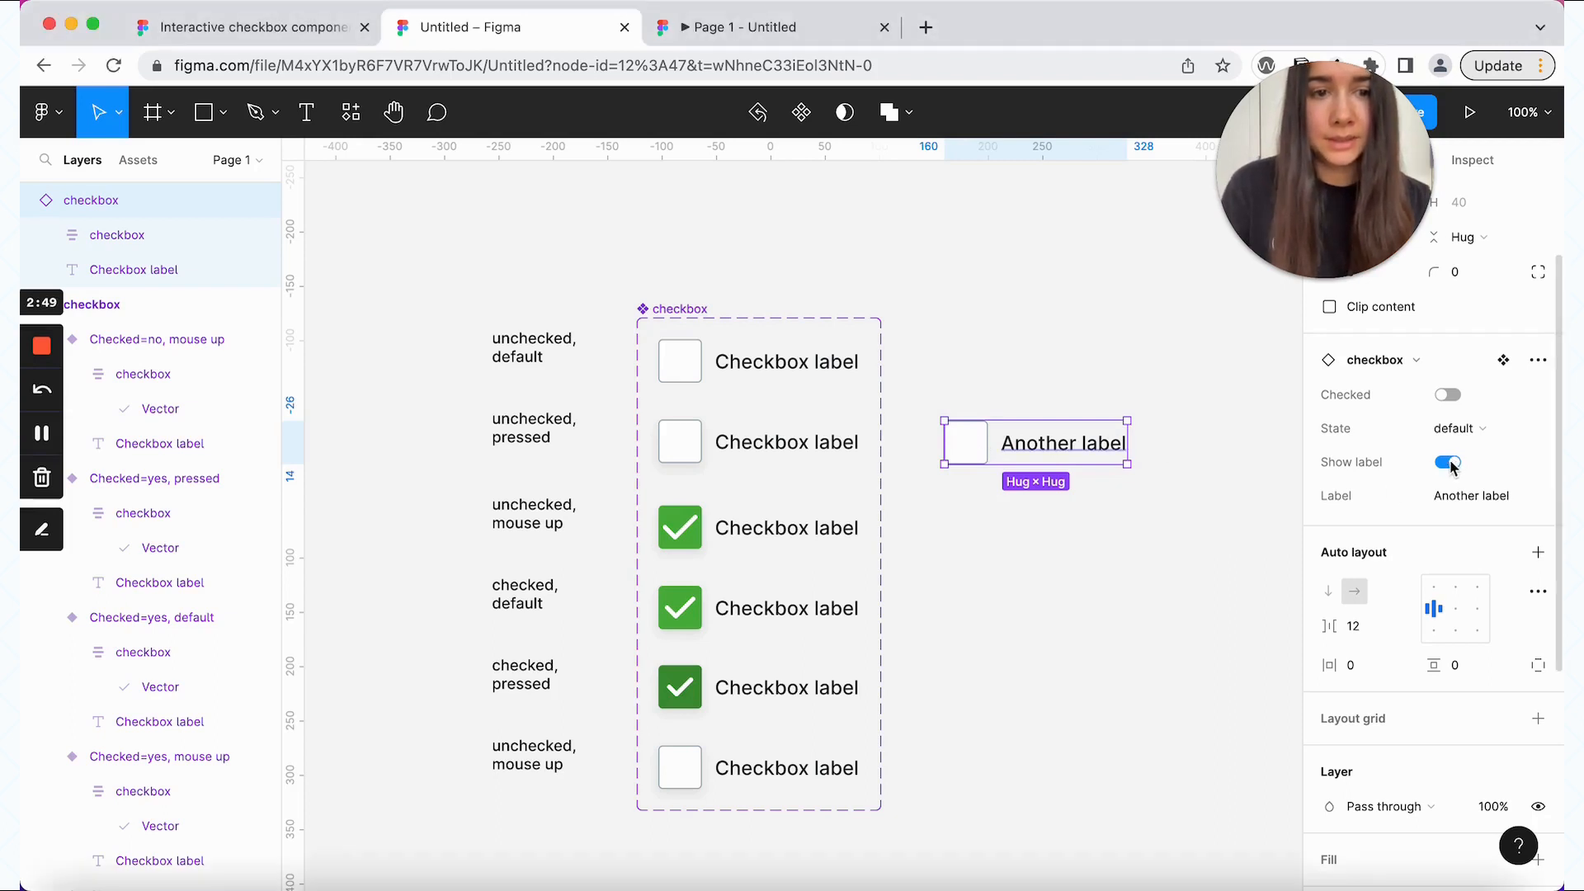
click(1448, 463)
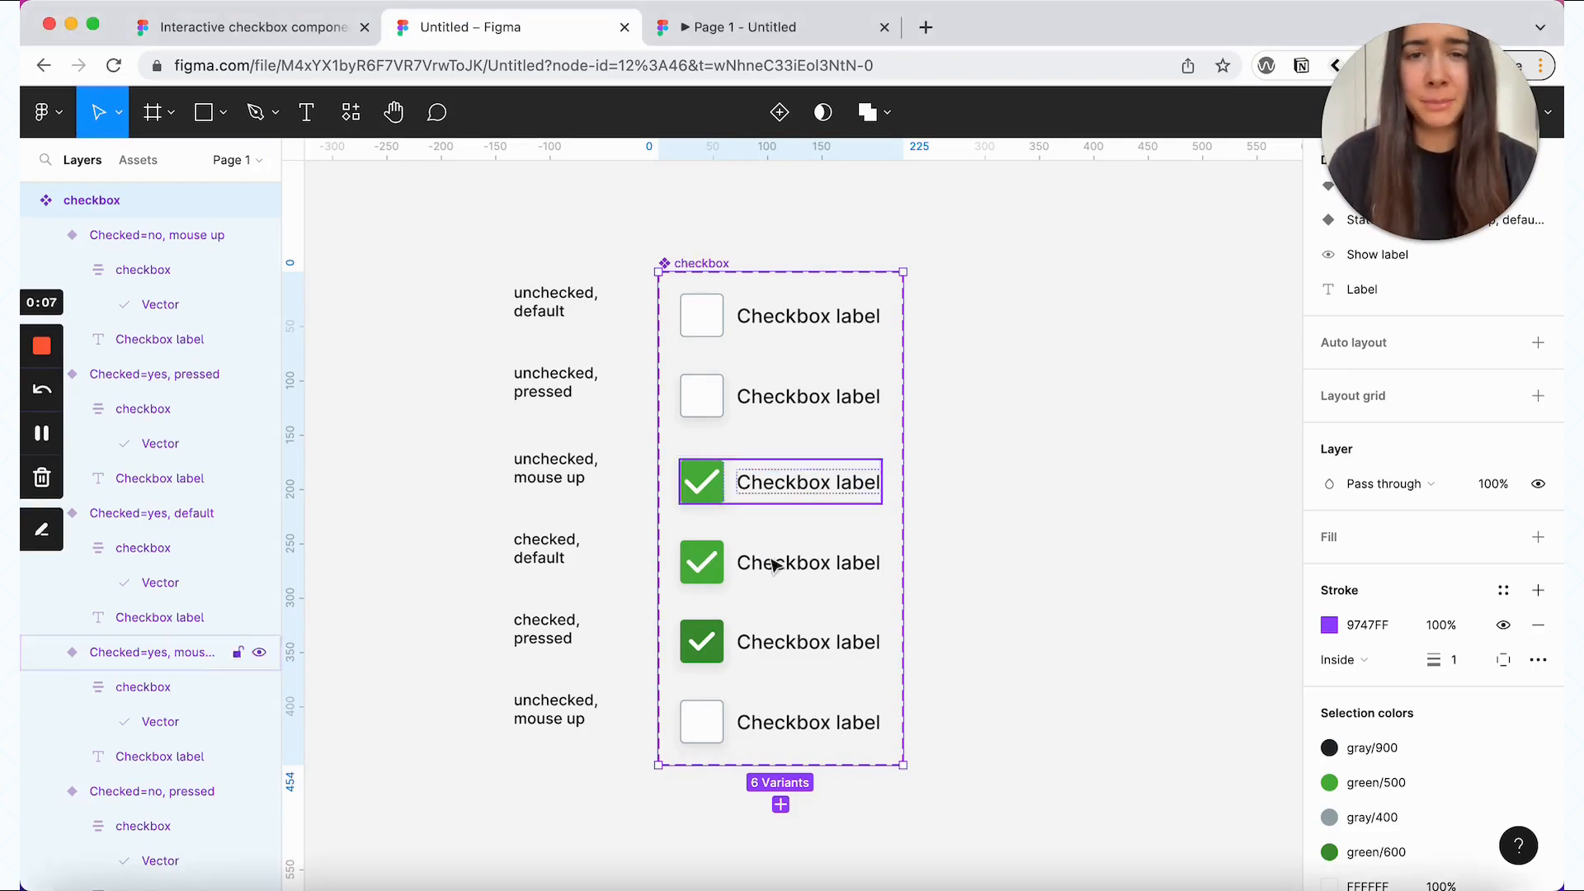
- Add vertical auto layout to the checkbox component set with horizontal padding, vertical padding and item spacing all set to 24
click(1538, 343)
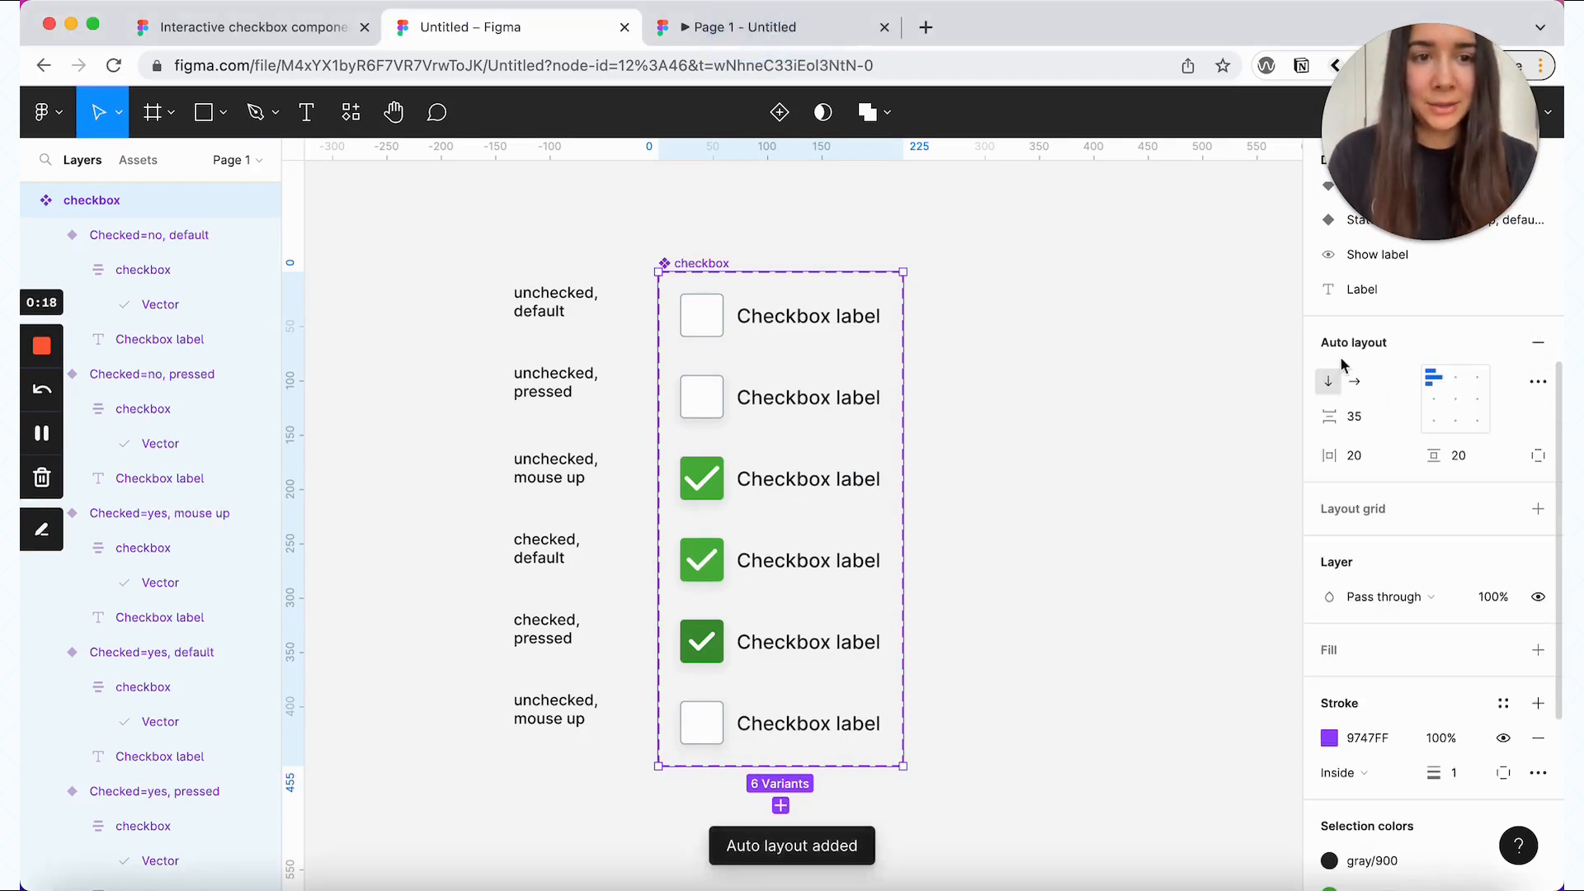
click(1380, 454)
text(24)
key(Return)
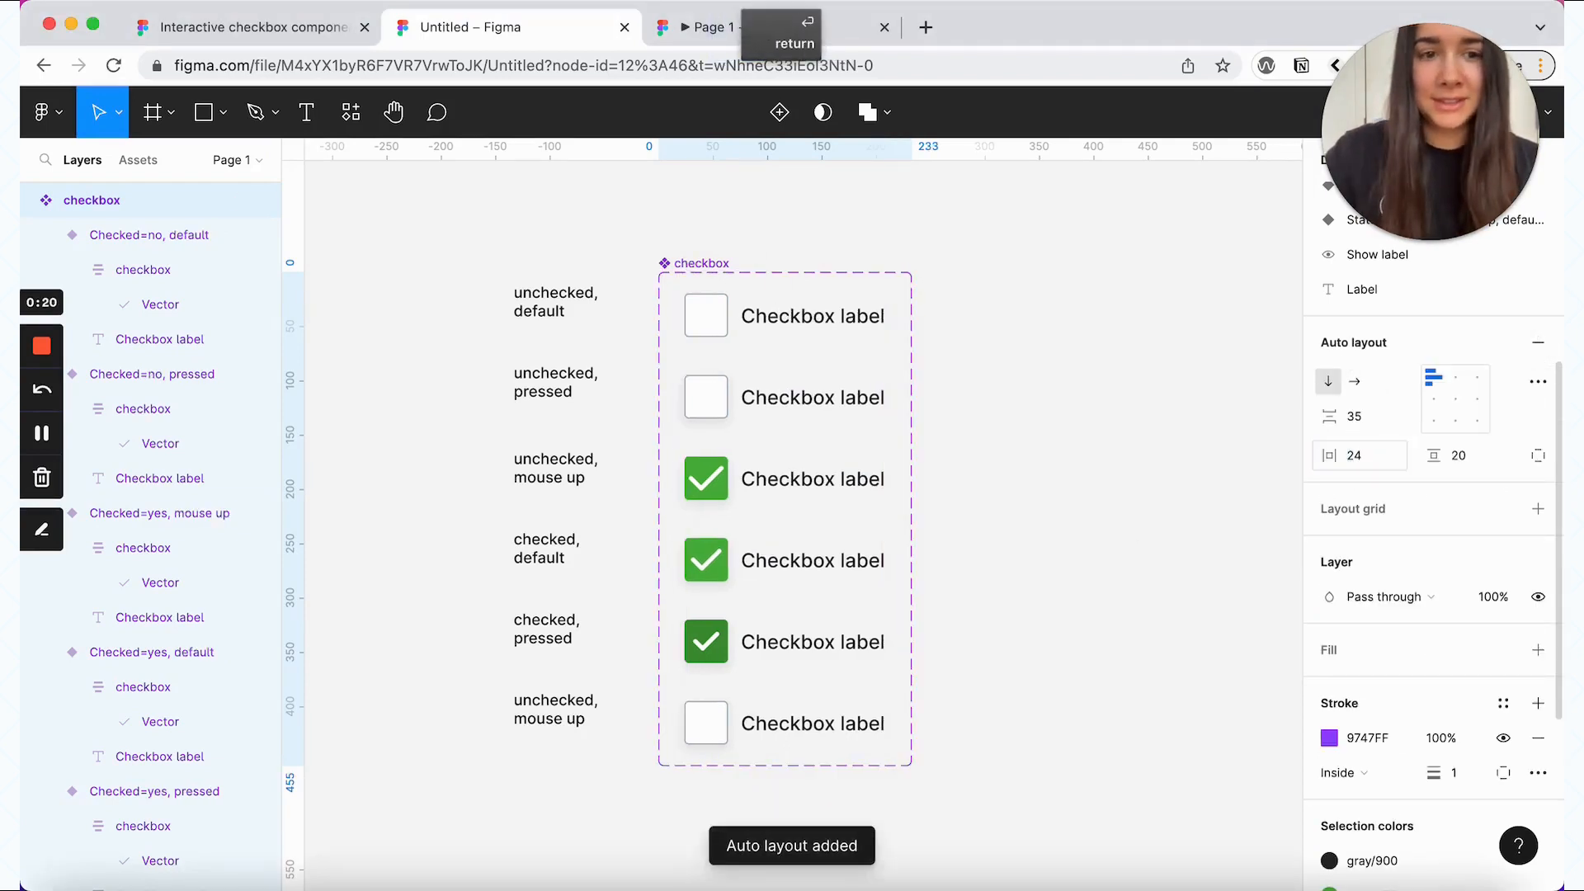
click(1464, 462)
text(24)
key(Return)
click(1357, 417)
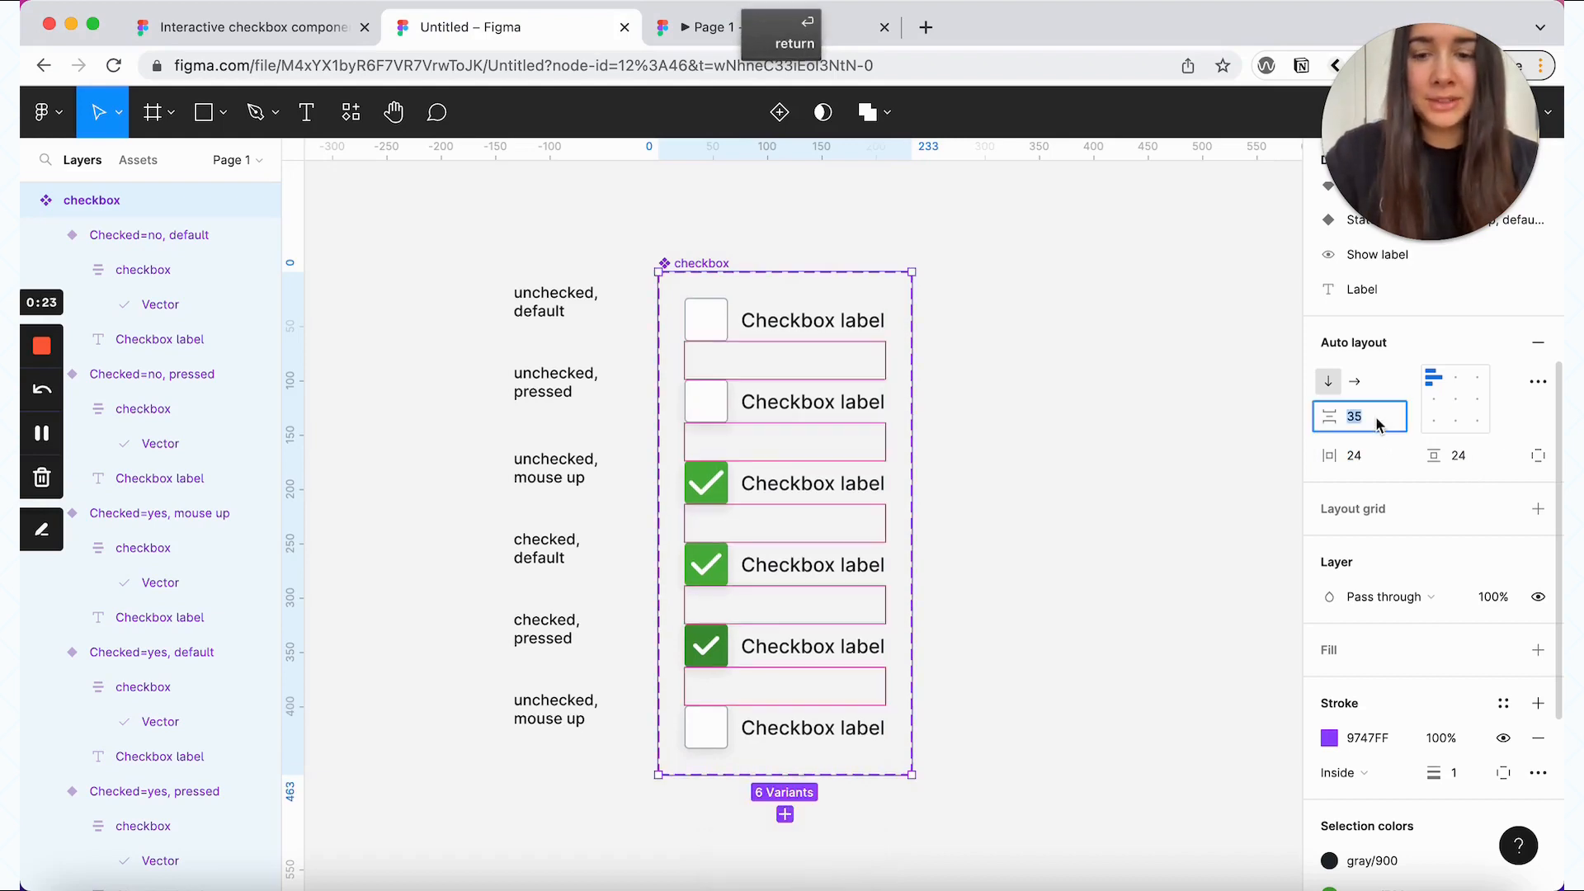
text(24)
key(Return)
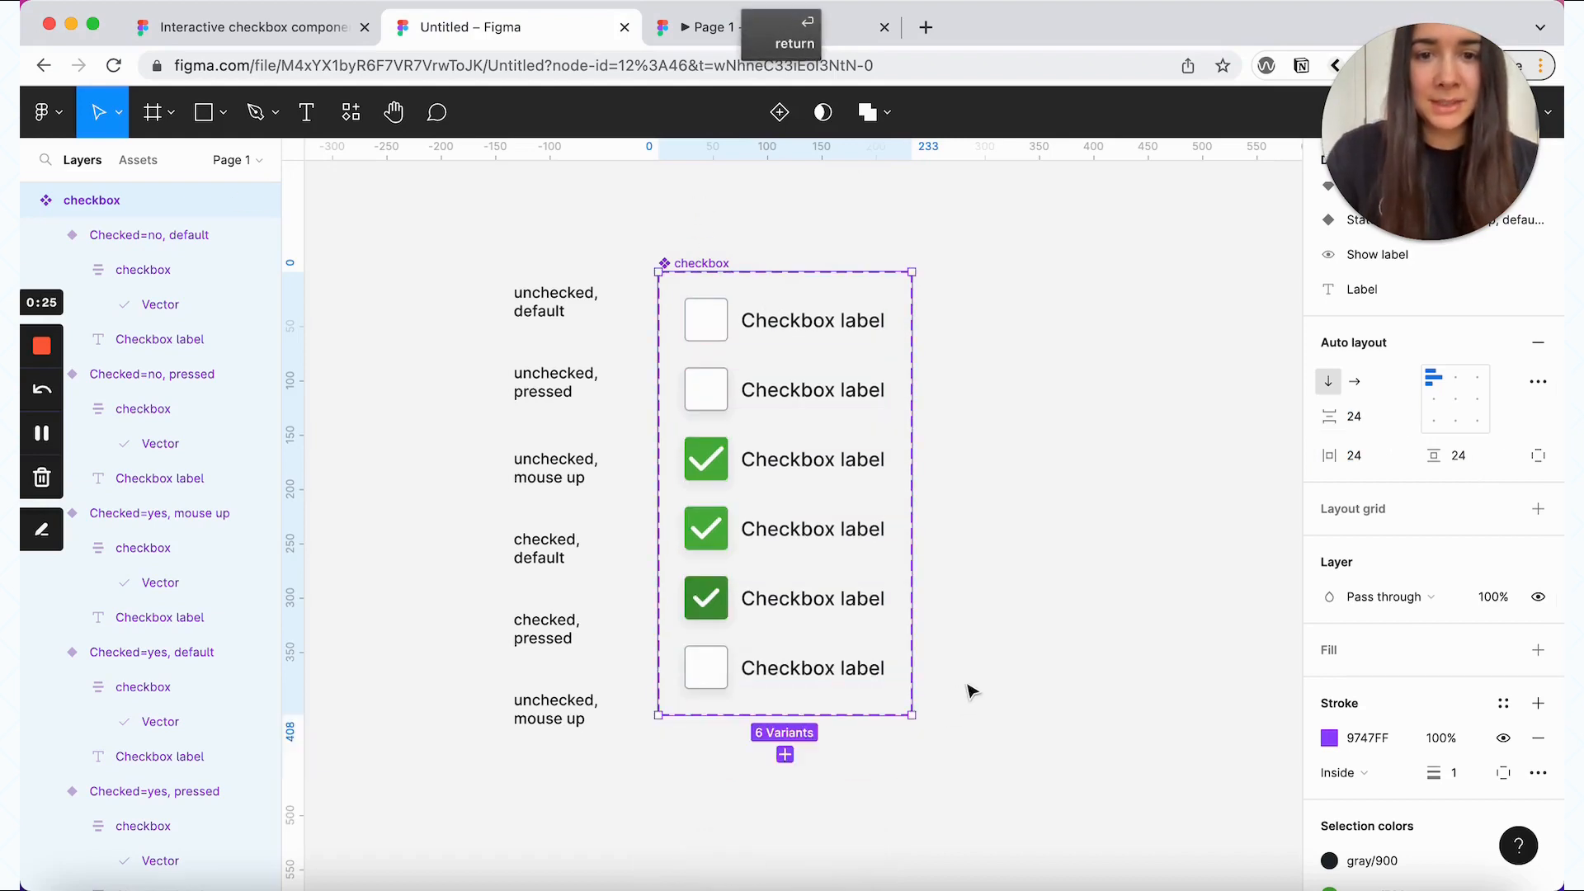
click(970, 692)
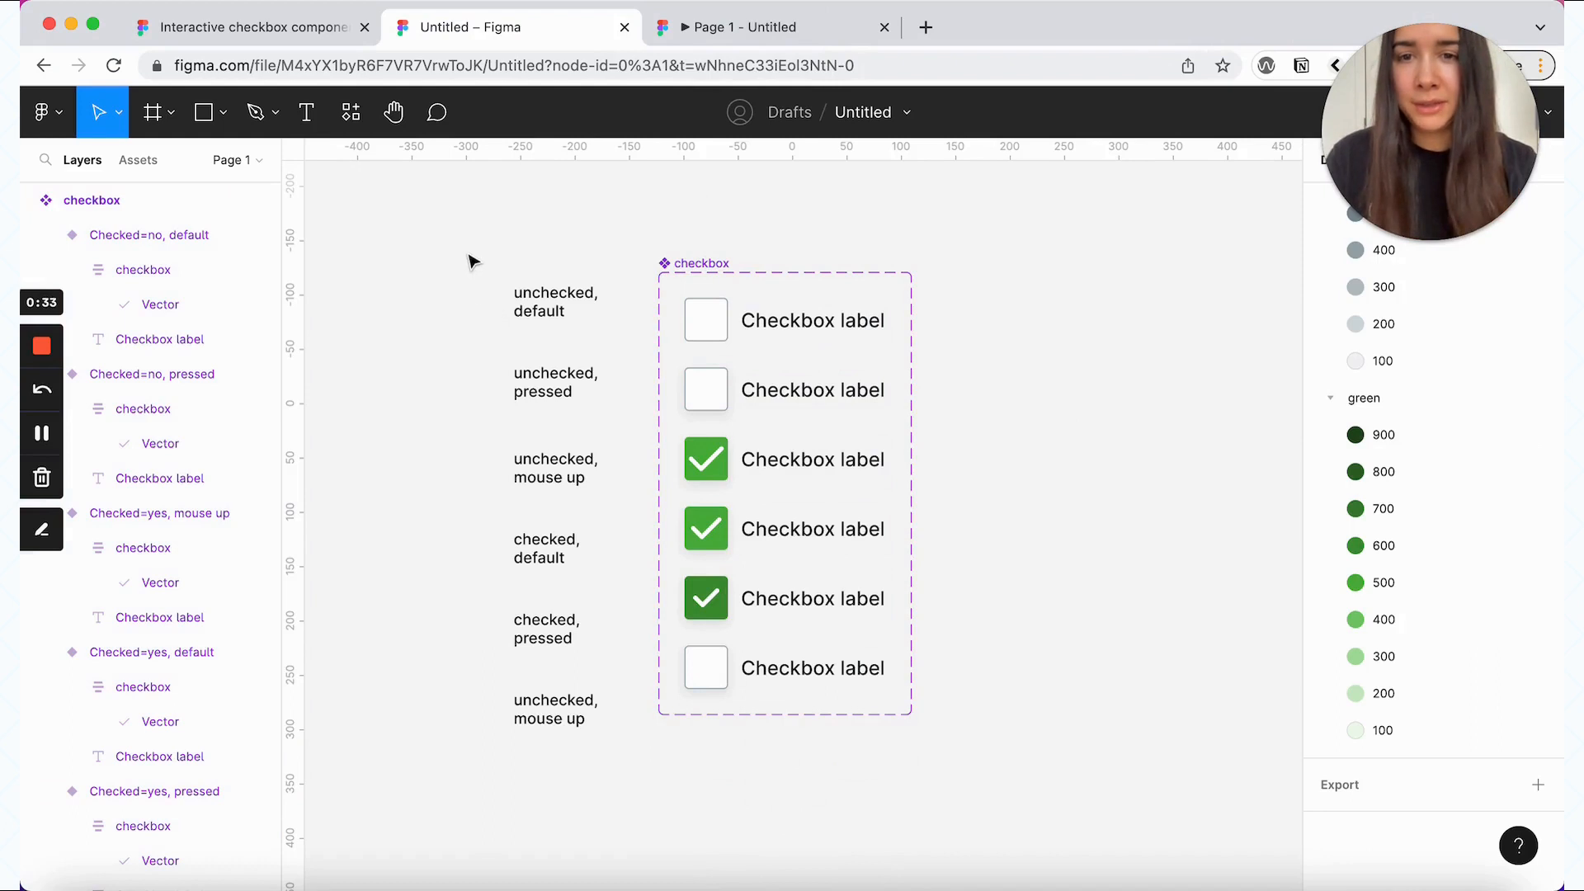
- Delete the six state description texts beside the checkbox component set
drag(467, 252, 653, 769)
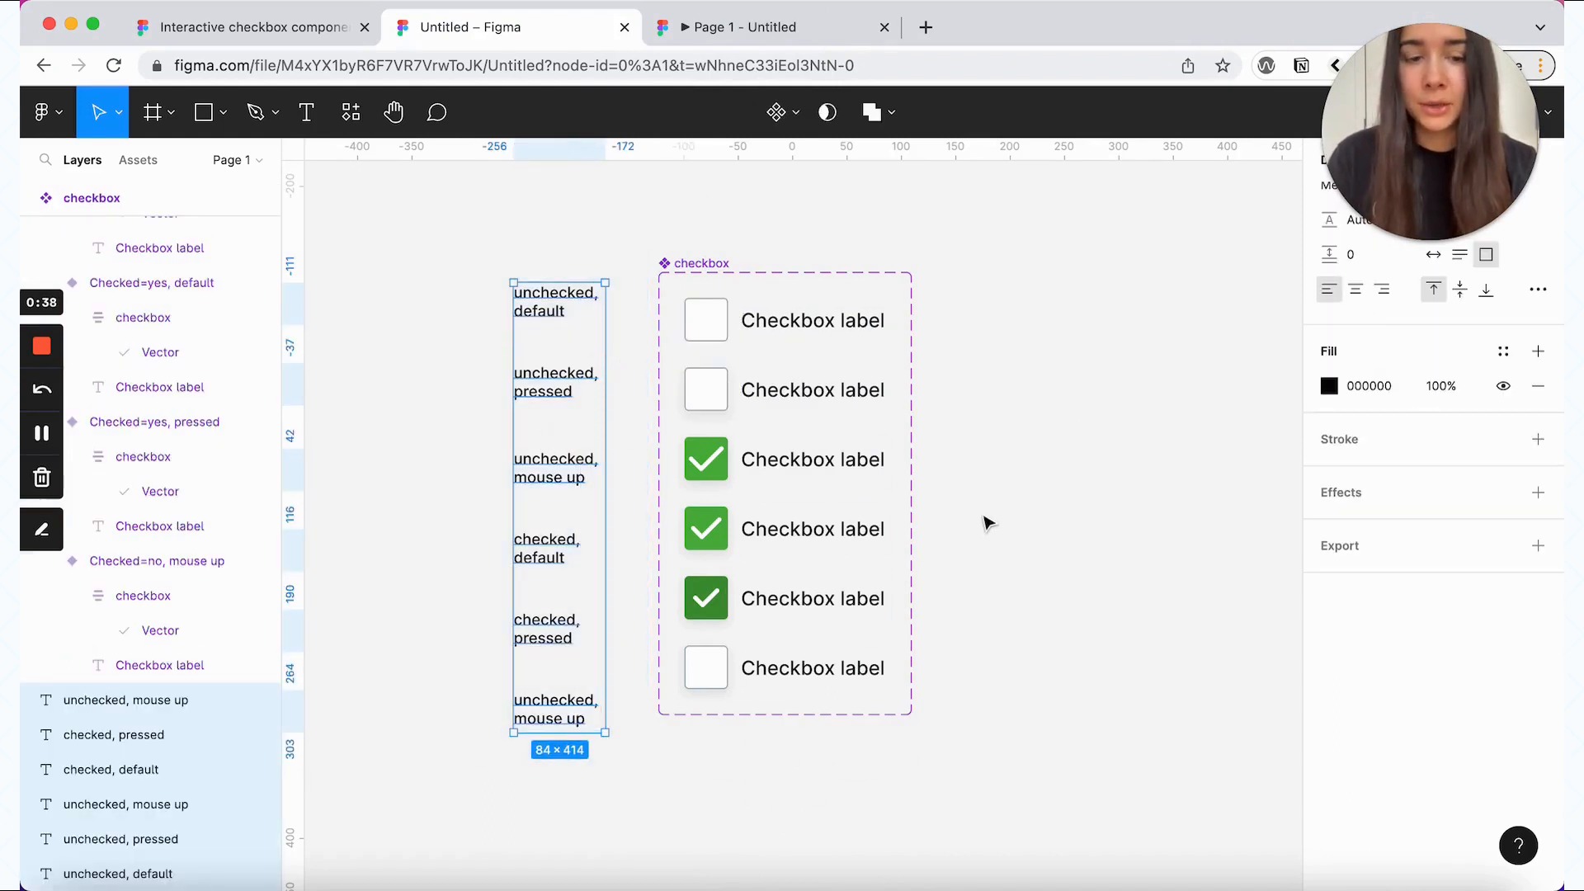
key(BackSpace)
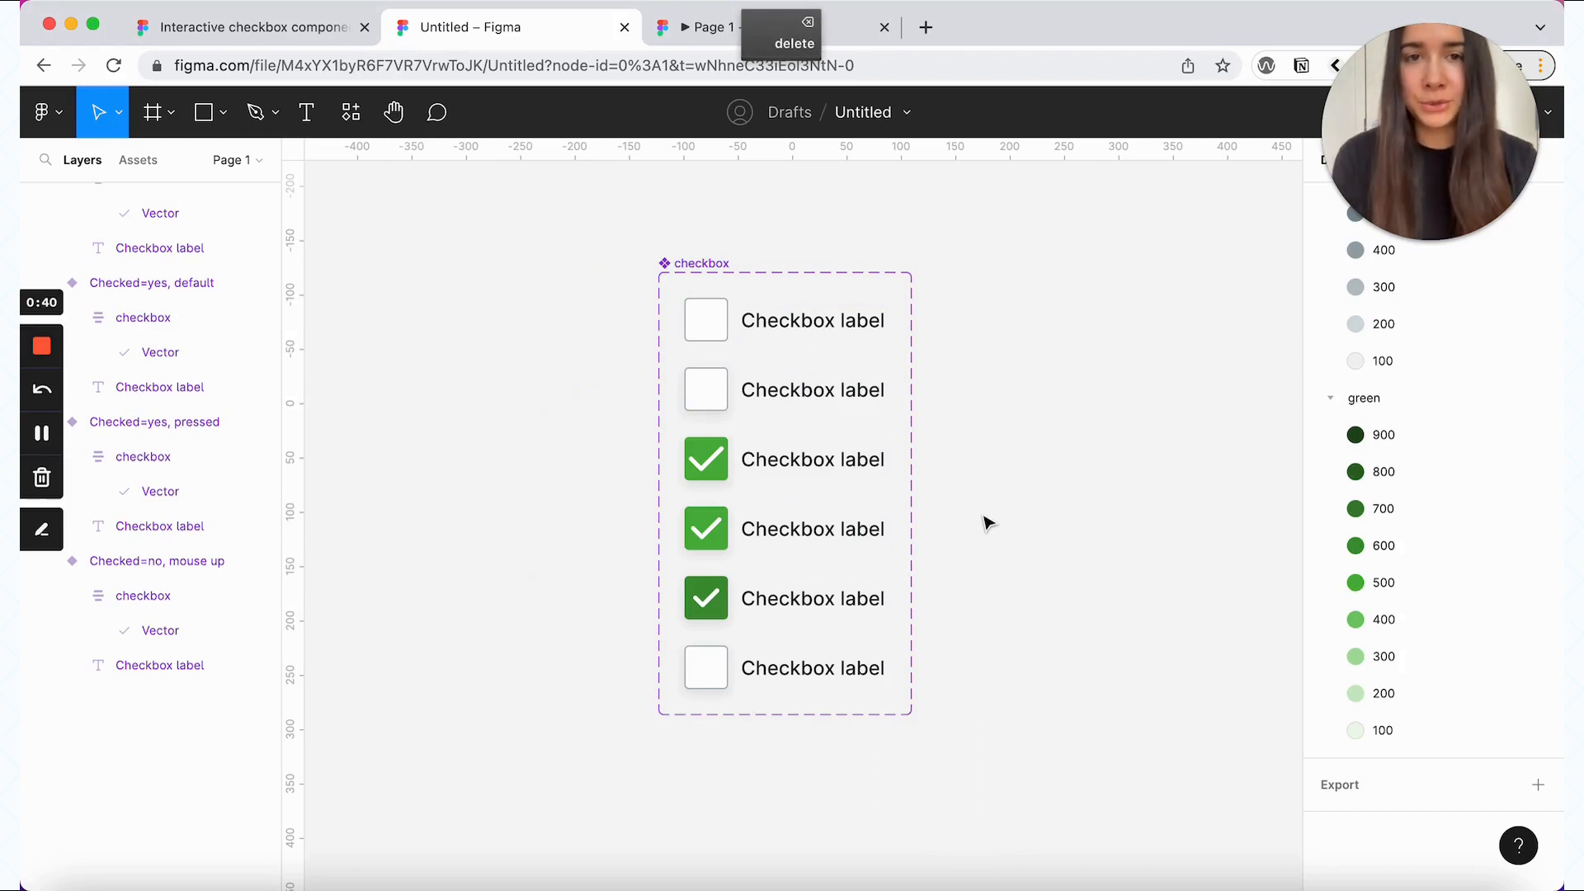